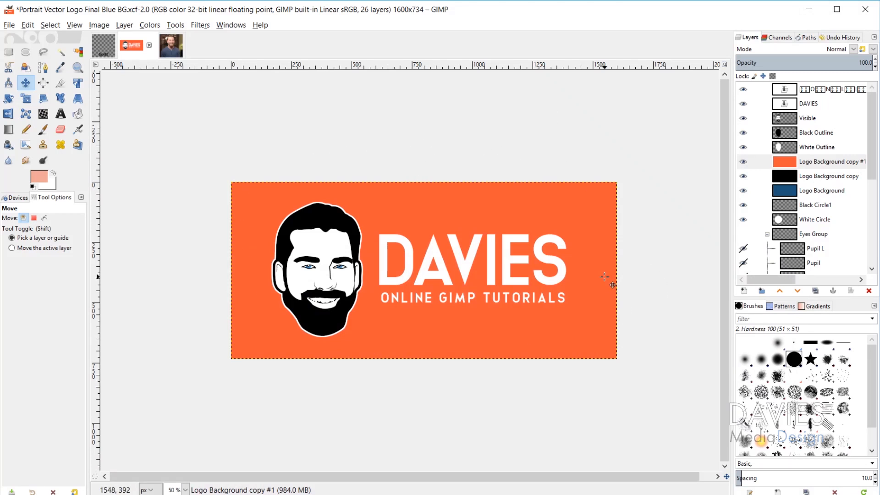
- Compare the logo's black and blue backgrounds by toggling the orange and black background layers, restoring both
click(744, 162)
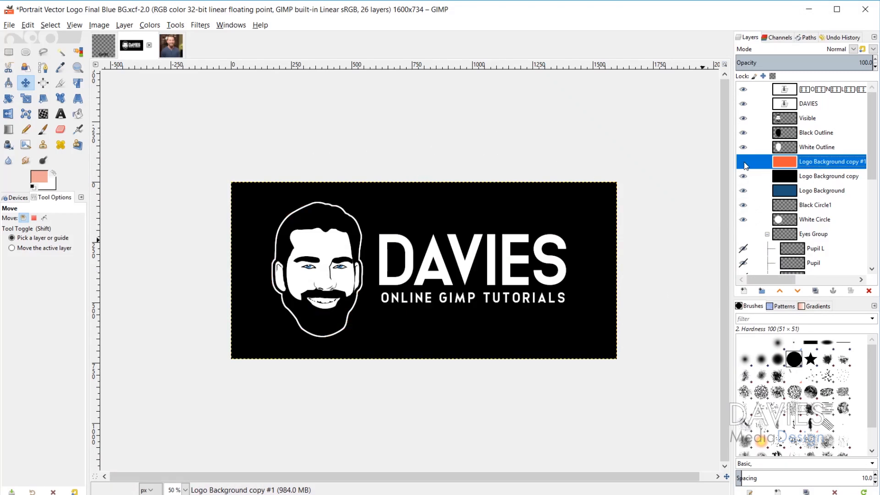
click(744, 177)
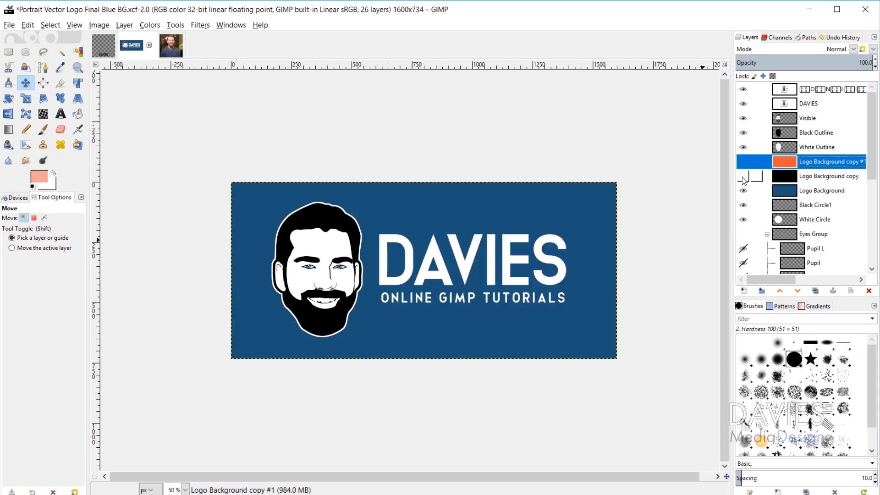
click(745, 177)
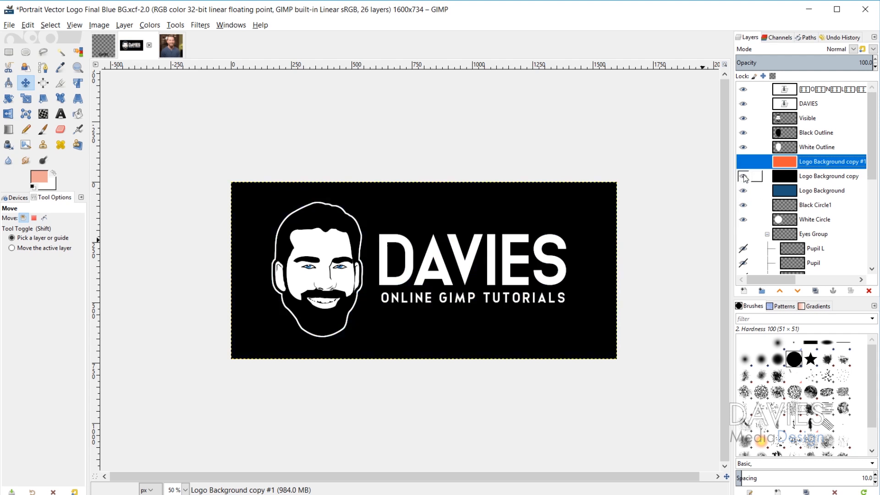
click(743, 162)
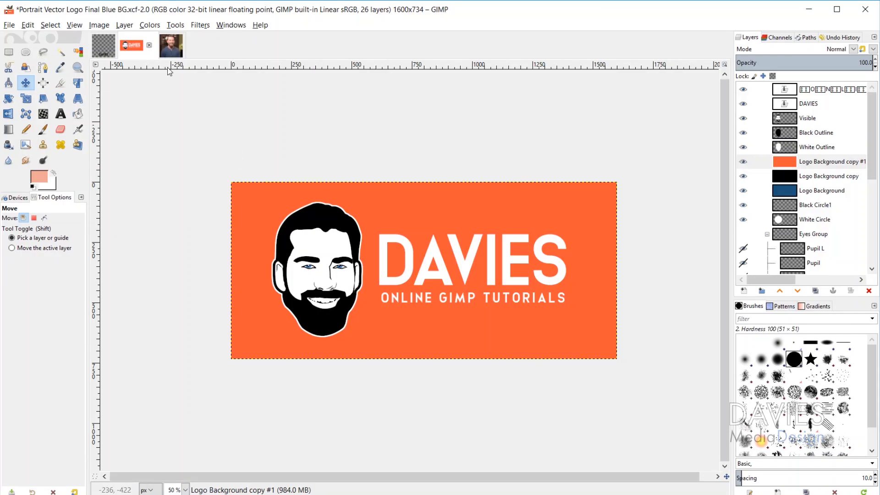
- Switch to the portrait photo image and activate the Paths tool, focusing on the beard and chin area
click(172, 47)
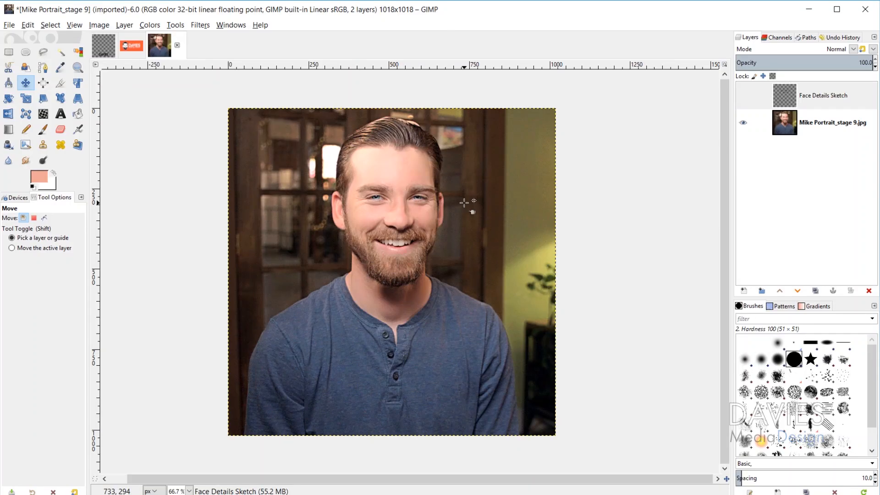
click(42, 70)
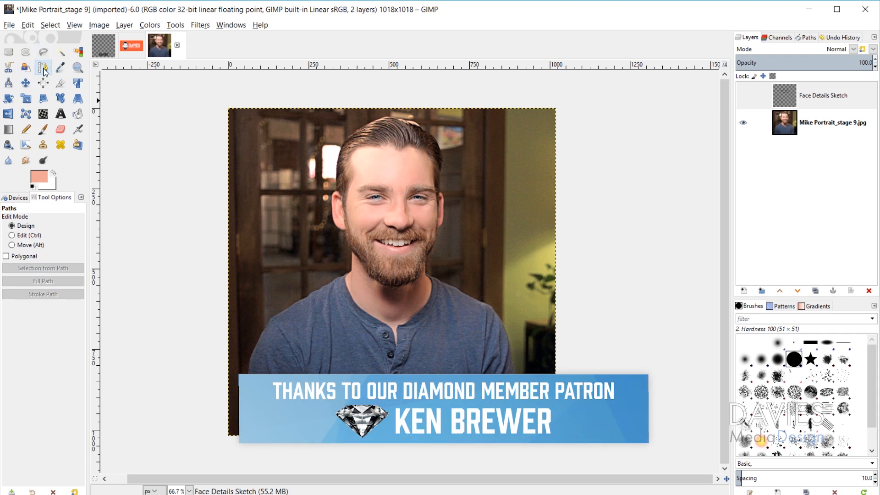
key(ctrl)
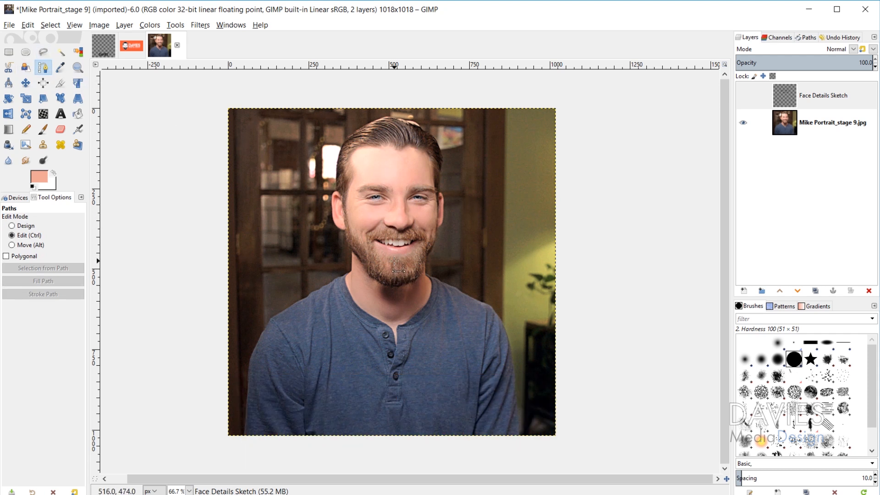
ctrl+scroll(396, 266, up, 4)
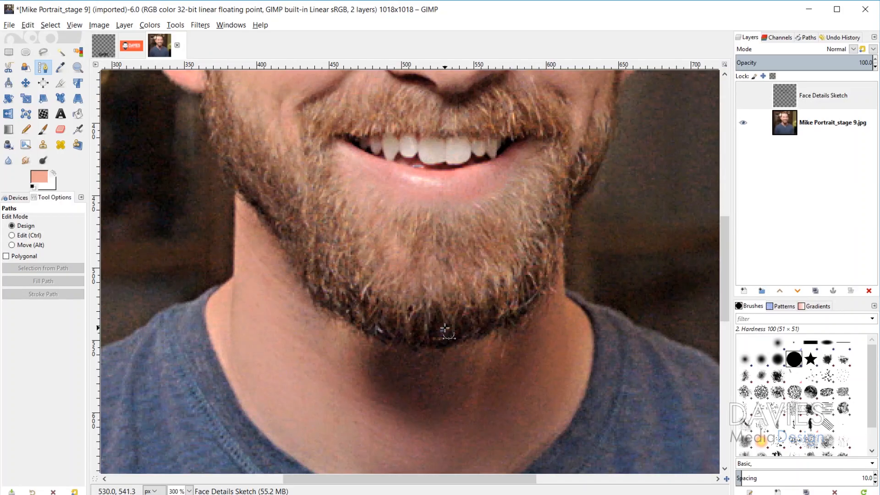
- Examine the portrait's hairline, eyes, ears, mouth, beard and neck at close range
scroll(444, 329, up, 10)
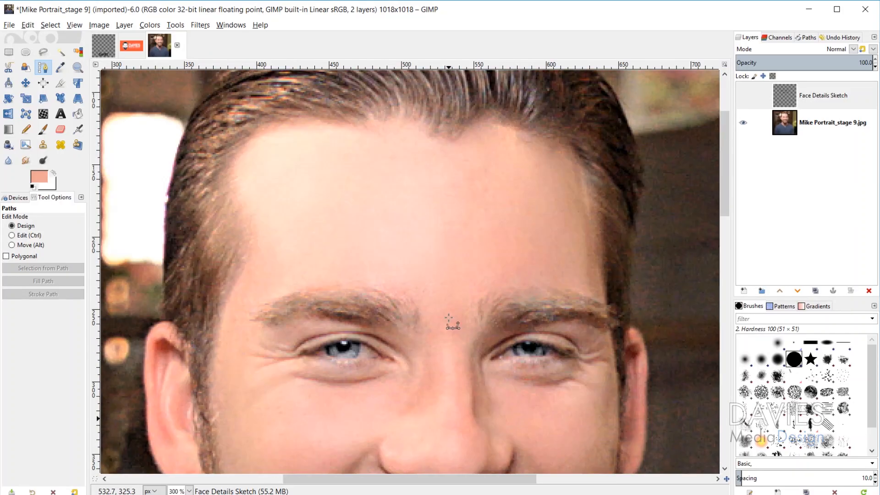
scroll(449, 319, up, 3)
scroll(450, 318, down, 6)
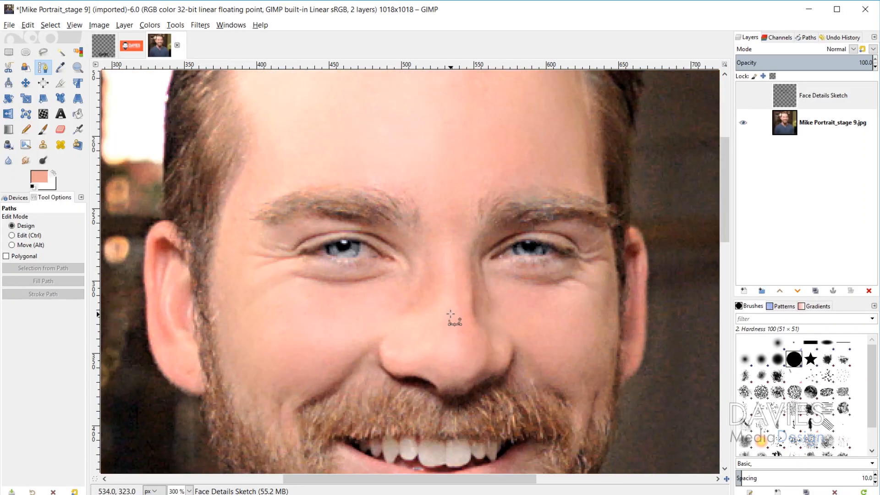
scroll(451, 315, down, 3)
scroll(256, 278, up, 3)
scroll(529, 339, down, 3)
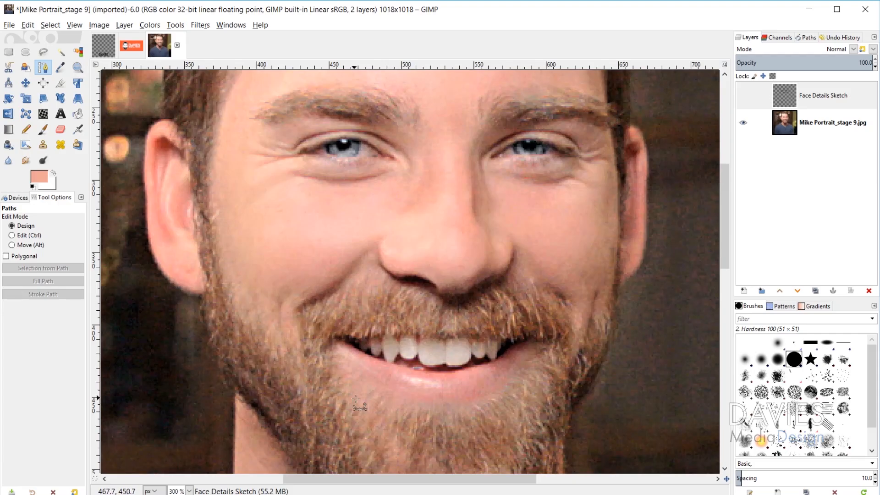
scroll(355, 401, down, 10)
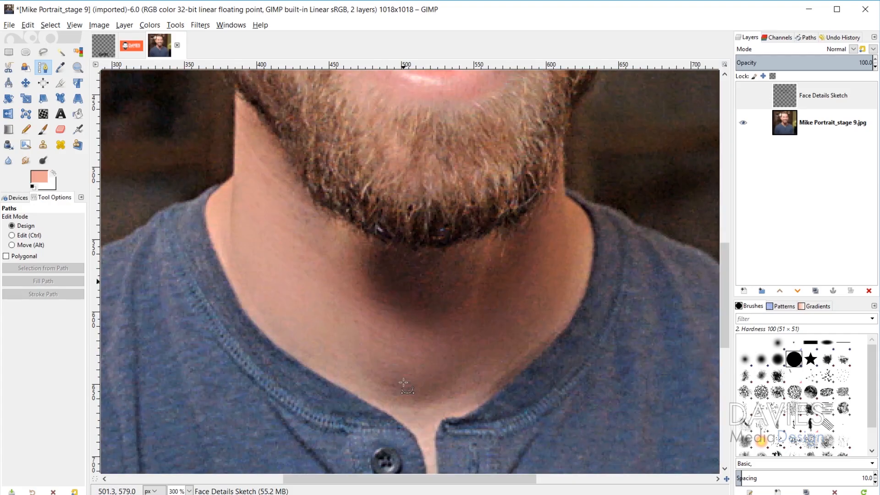
scroll(413, 370, up, 4)
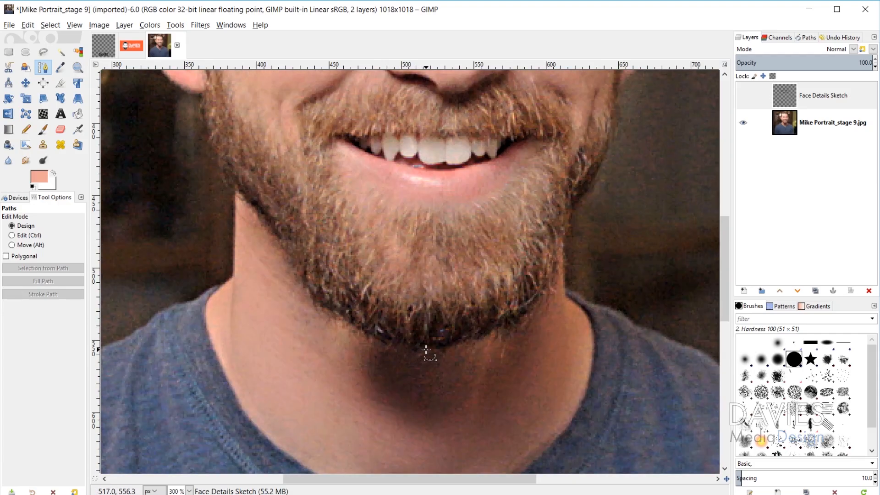
- Start a path below the chin and trace the beard's lower-left edge, retracting the curved anchor's outgoing handle
click(426, 350)
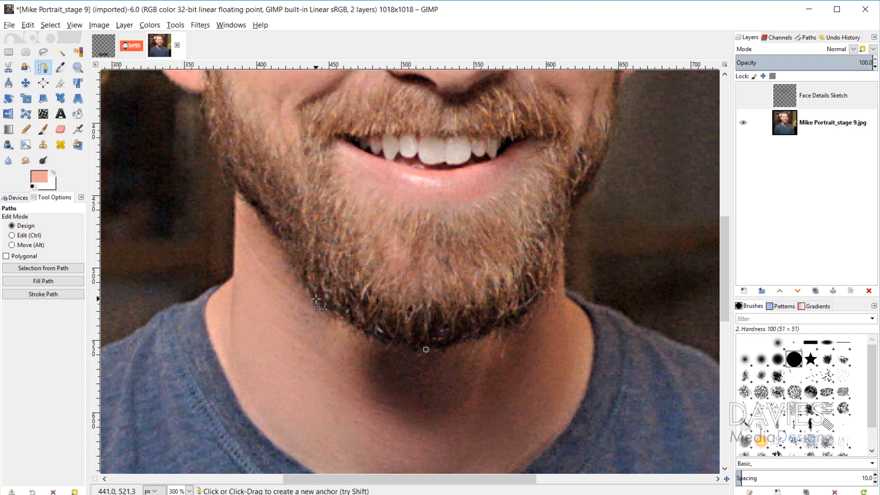
drag(312, 300, 266, 262)
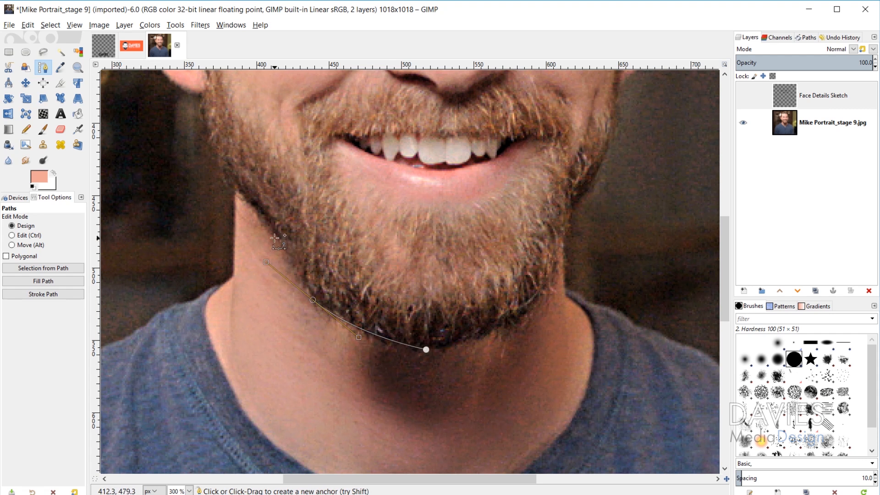
drag(274, 238, 271, 234)
click(313, 301)
drag(266, 262, 298, 283)
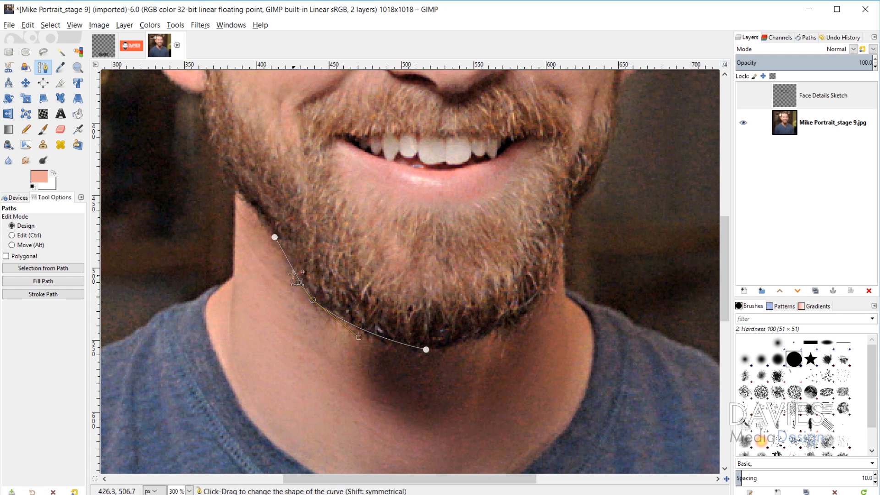
- Extend the path with curved anchors along the left jaw up to the base of the left earlobe
click(275, 237)
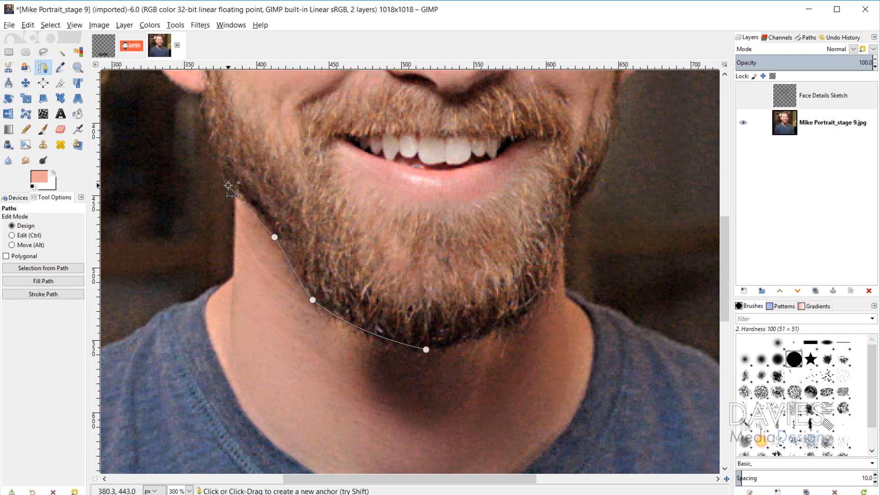
drag(228, 185, 214, 183)
scroll(220, 223, up, 3)
drag(202, 196, 202, 171)
scroll(206, 181, up, 3)
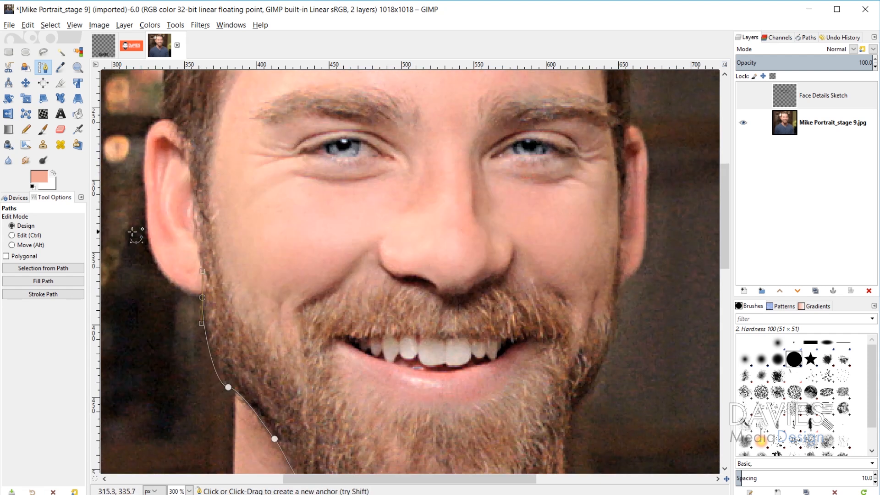
- Add an anchor on the left ear's outer edge and bend the connecting segment around the earlobe
drag(148, 197, 148, 157)
click(202, 297)
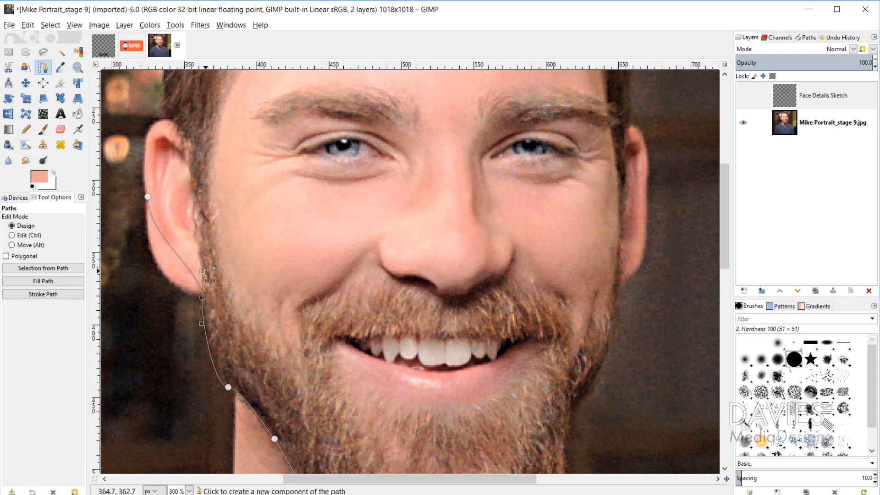
drag(202, 296, 145, 280)
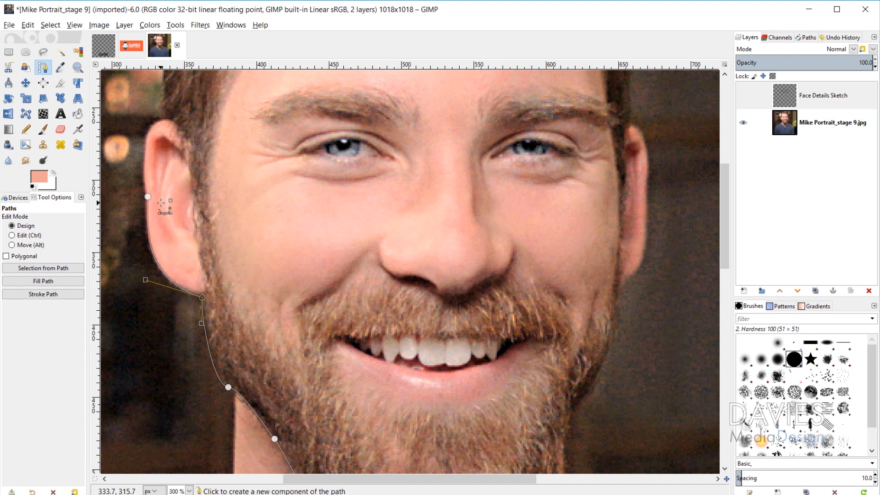
click(148, 196)
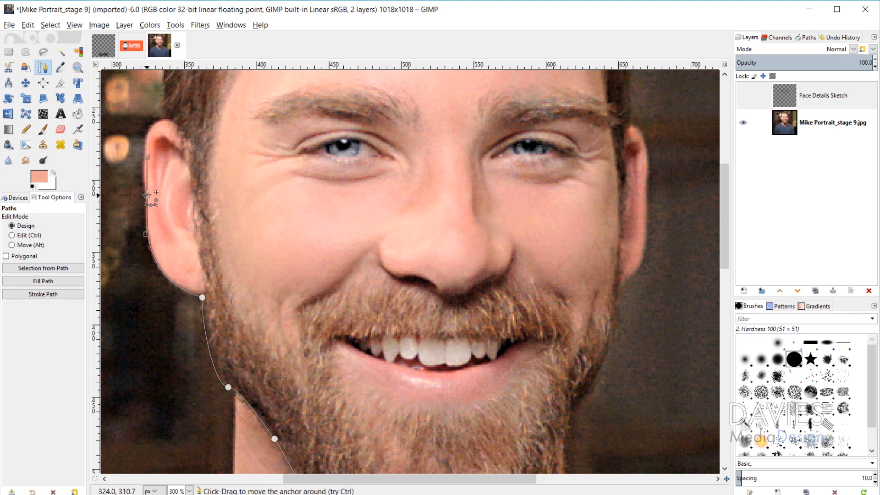
- Add a curved anchor near the top of the left ear, and insert another on its outer edge, shifted outward to match
scroll(154, 206, up, 3)
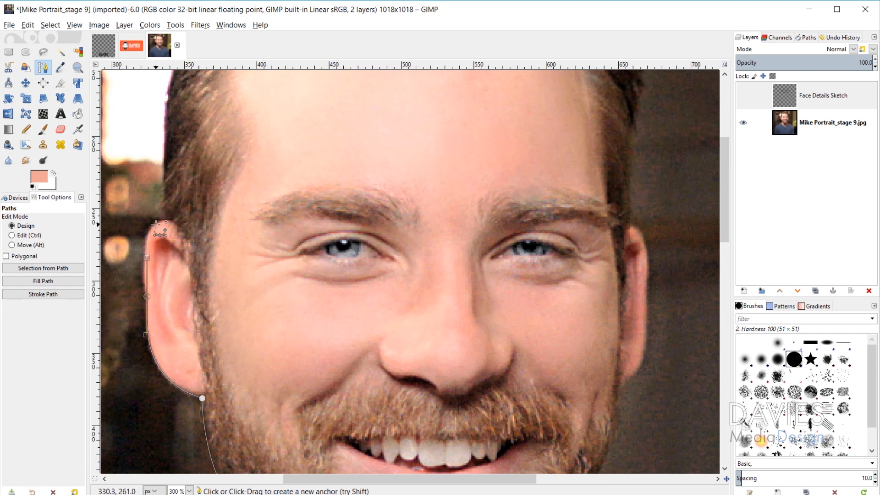
drag(156, 224, 171, 211)
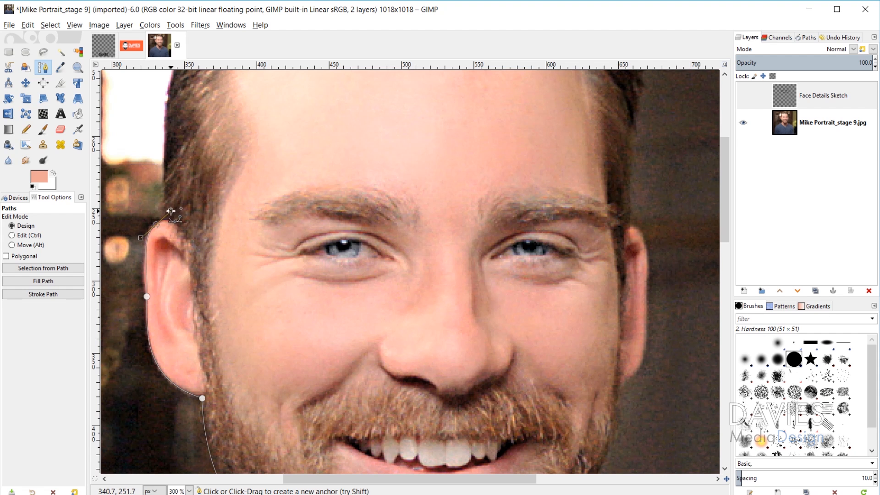
scroll(152, 260, up, 4)
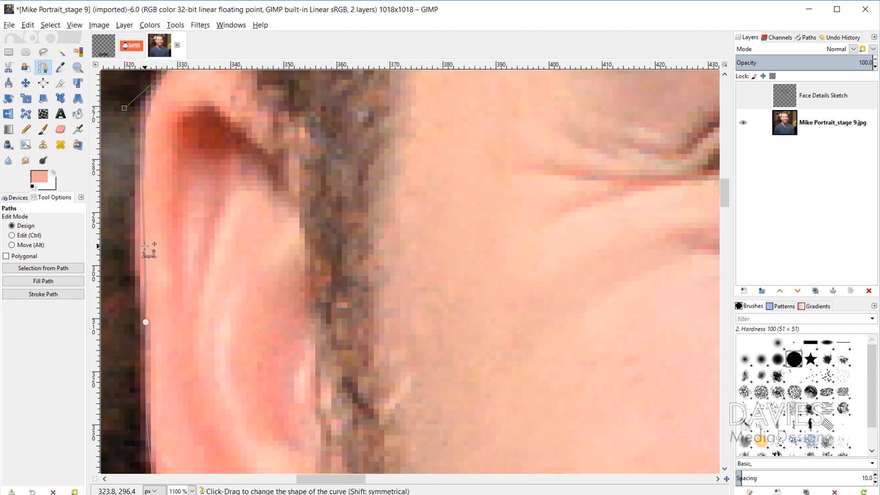
key(ctrl)
ctrl+click(145, 246)
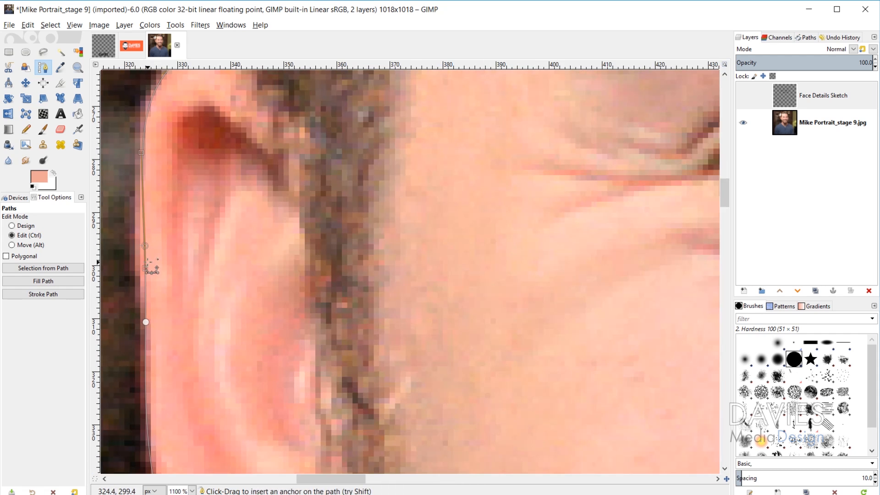
mouse_move(145, 246)
mouse_down()
mouse_move(133, 248)
mouse_move(137, 235)
mouse_up()
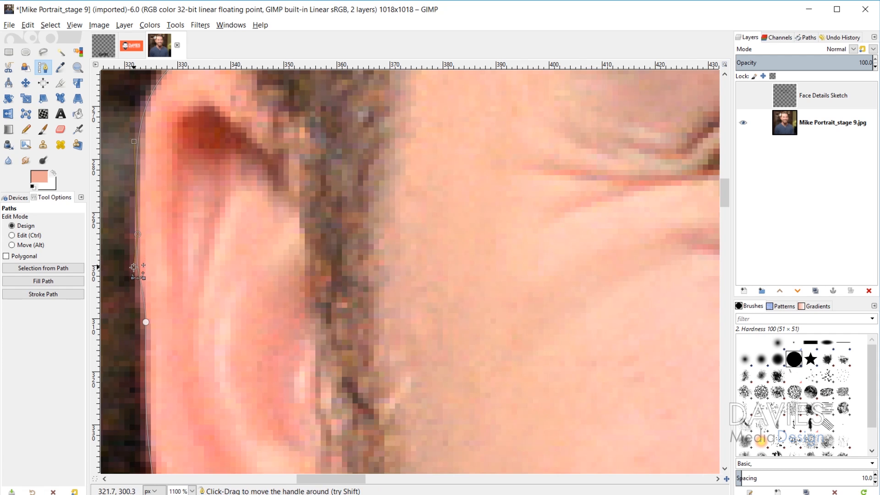
ctrl+scroll(305, 265, down, 1)
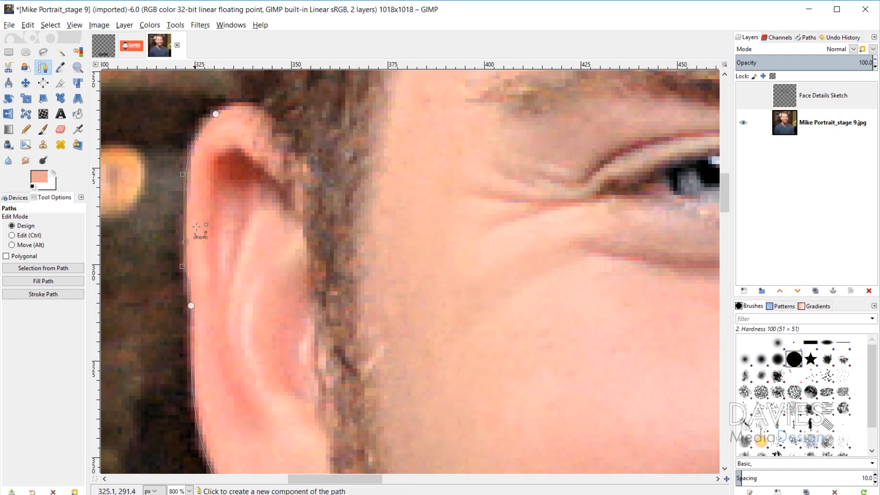
- Extend the path over the left ear's top to the hair, retracting the previous anchor's handle to follow the ear
click(216, 114)
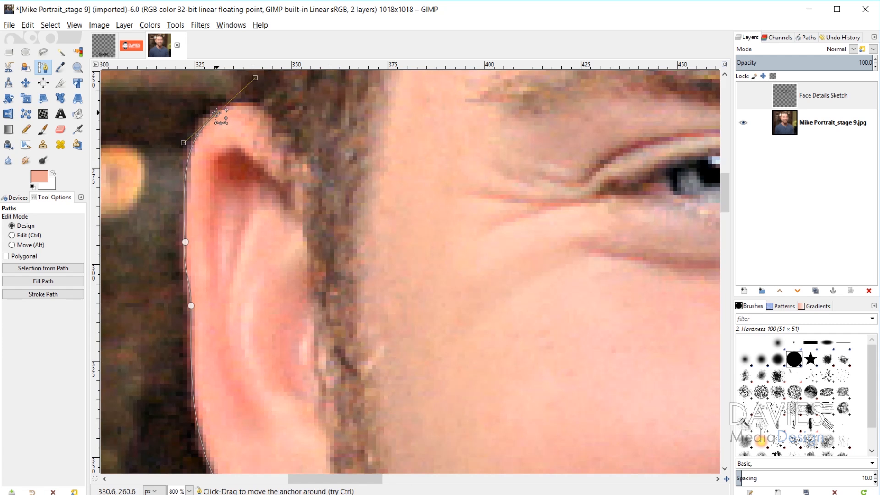
scroll(255, 159, up, 2)
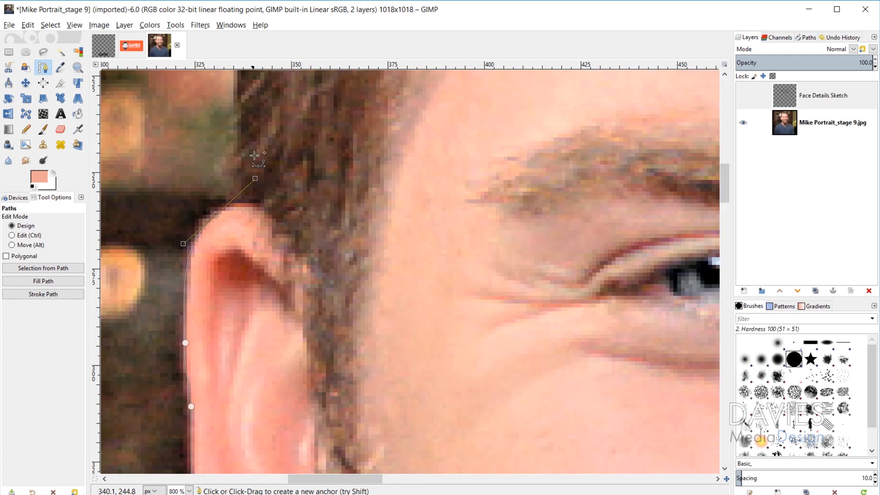
click(238, 201)
drag(258, 179, 232, 199)
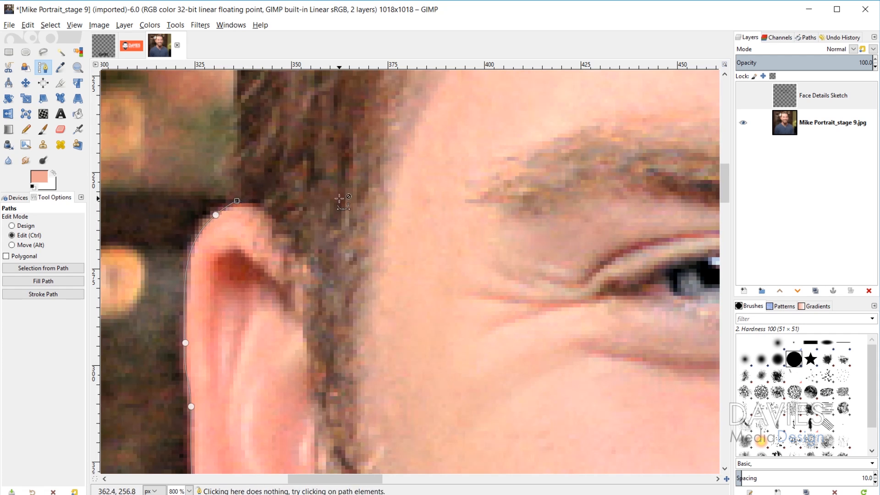
- Continue the path up the left side of the hair with a curved anchor beside the bright window
scroll(343, 193, down, 2)
scroll(342, 191, up, 4)
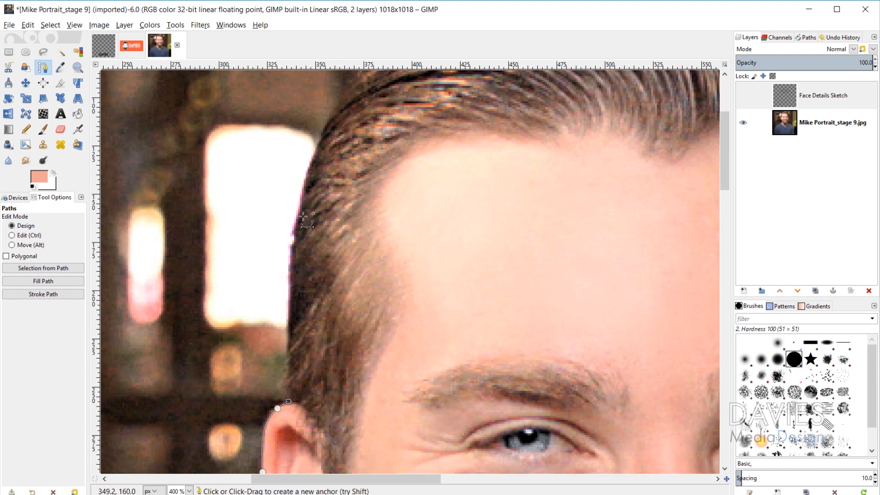
scroll(306, 225, down, 1)
scroll(306, 225, left, 1)
drag(351, 136, 380, 108)
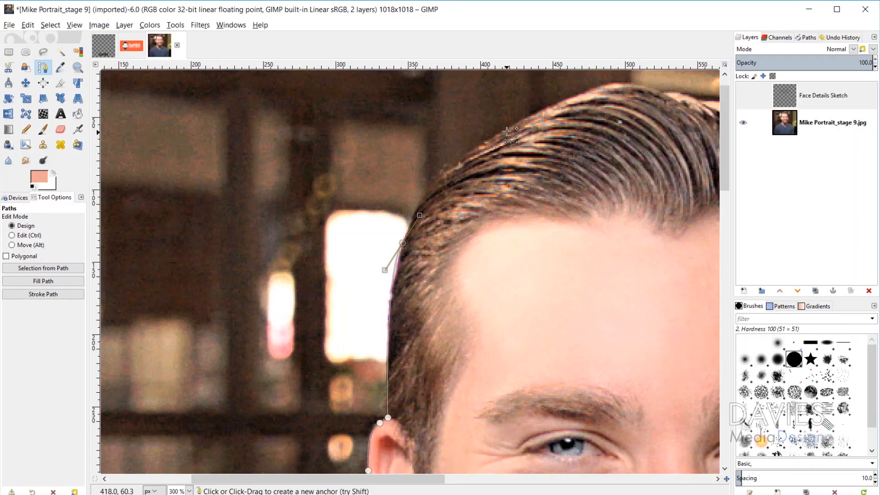
- Replace the misplaced hair anchor with a curved one lower on the upper-left hairline, shortening the previous anchor's outgoing handle
drag(510, 126, 583, 108)
key(ctrl+z)
drag(460, 160, 498, 151)
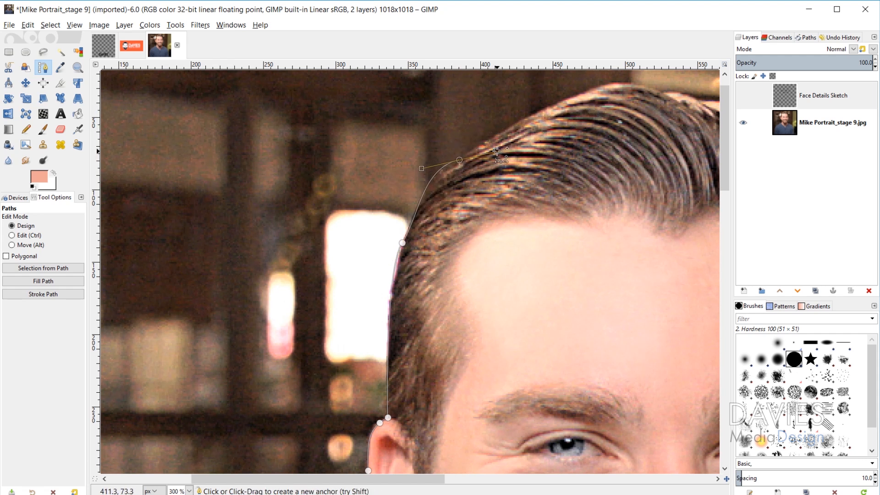
click(403, 243)
drag(420, 215, 410, 226)
click(460, 160)
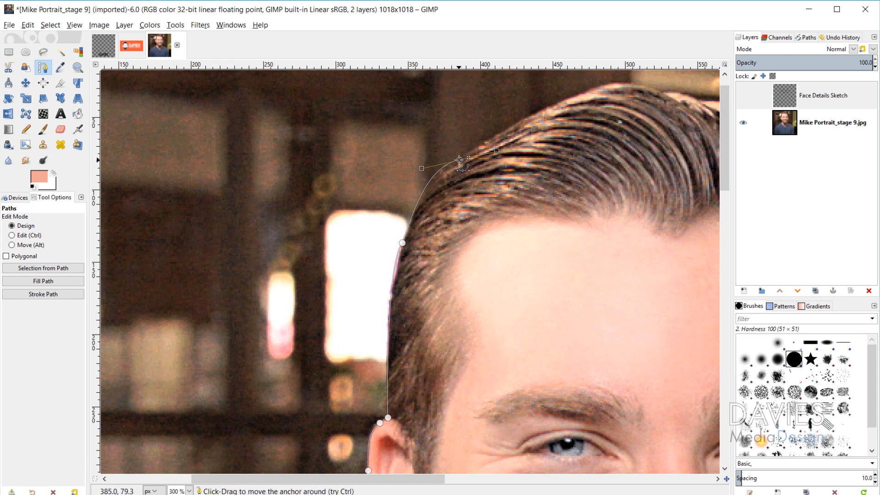
scroll(420, 477, right, 5)
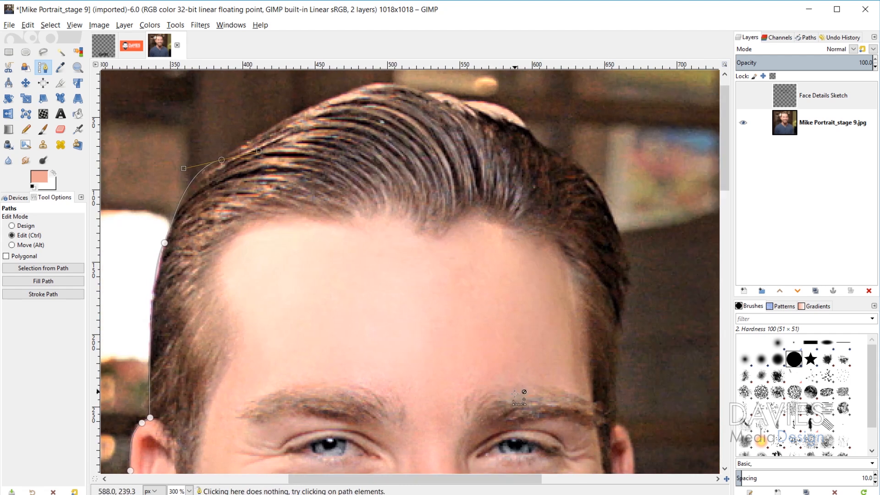
- Delete the unnamed, partly traced path, keeping the saved Beard and Hair and Face Outline paths
scroll(547, 335, down, 1)
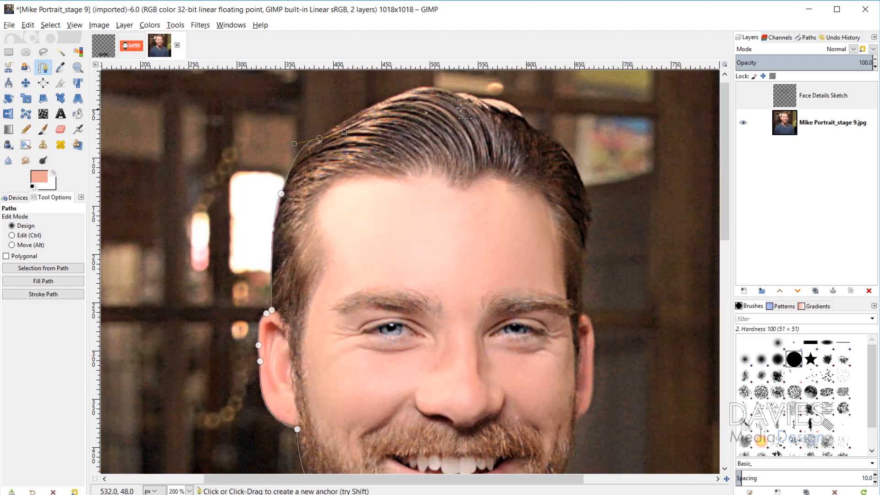
scroll(464, 110, down, 5)
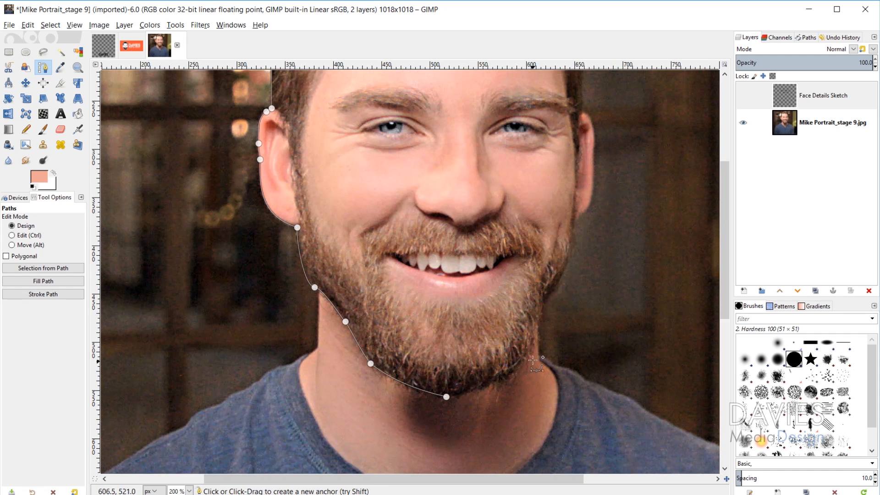
click(809, 38)
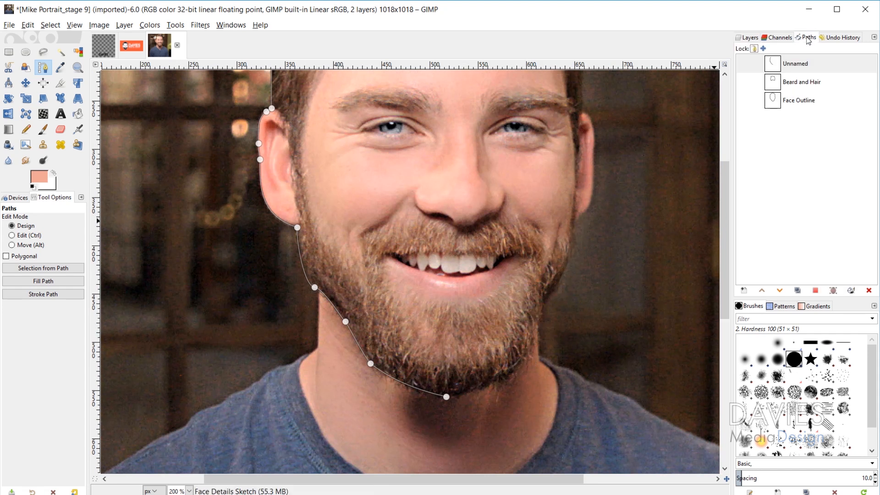
click(776, 72)
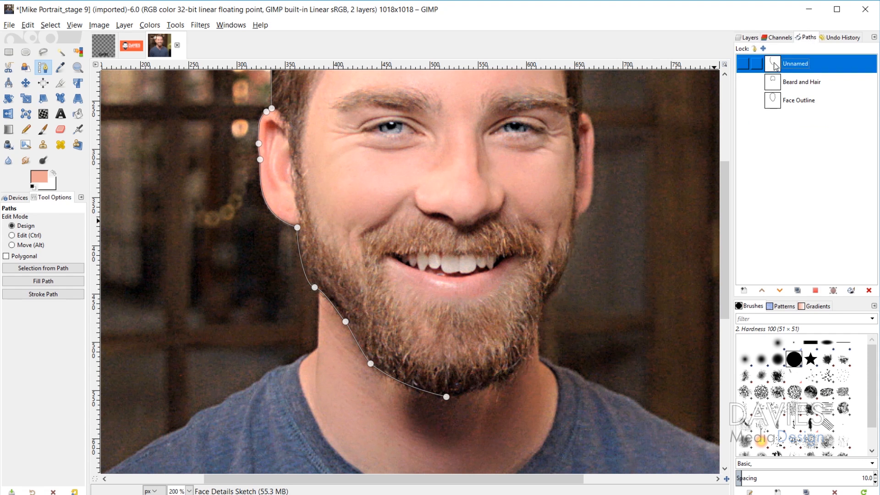
click(869, 290)
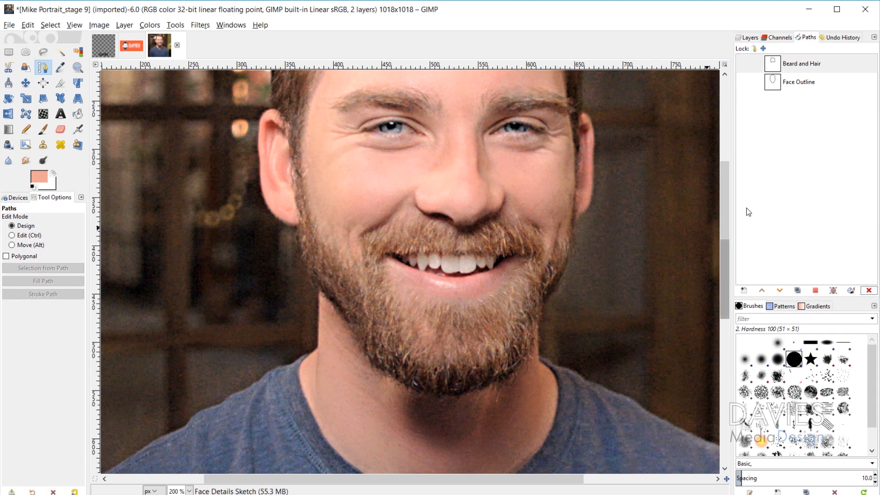
- Make the Face Outline path visible over the portrait and activate it for editing with the Paths tool
click(777, 86)
click(743, 83)
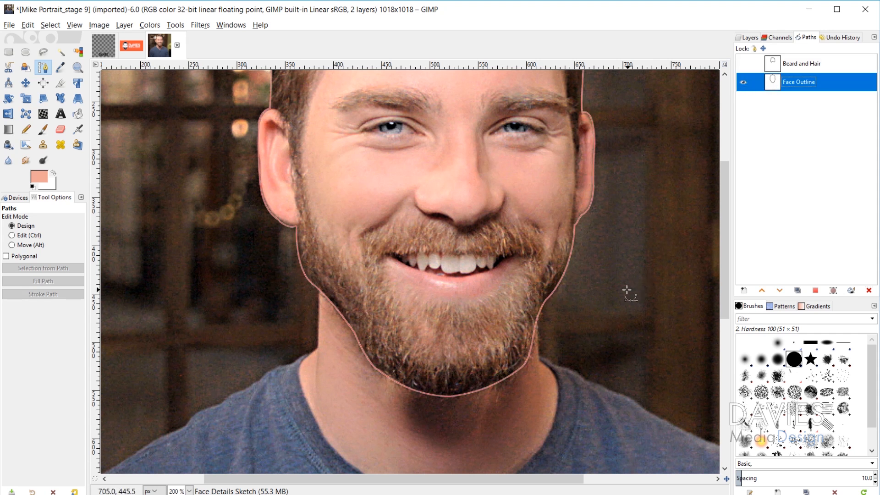
scroll(628, 291, up, 5)
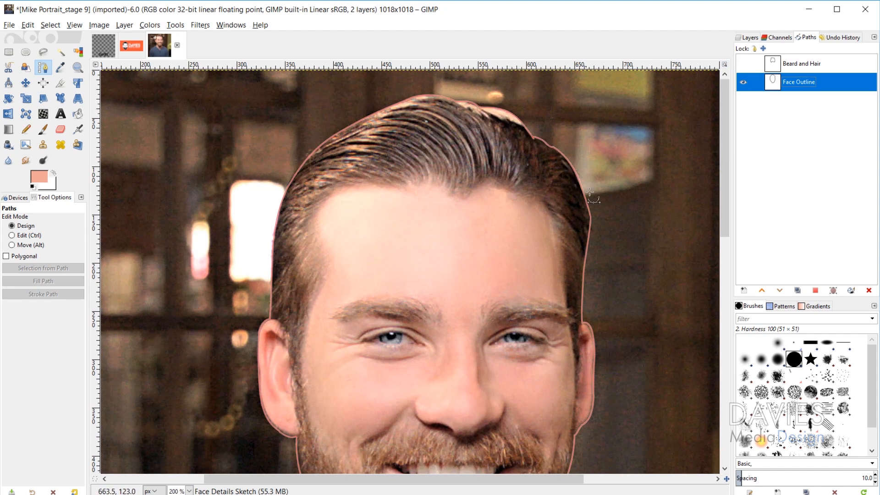
scroll(605, 312, down, 3)
scroll(600, 254, down, 6)
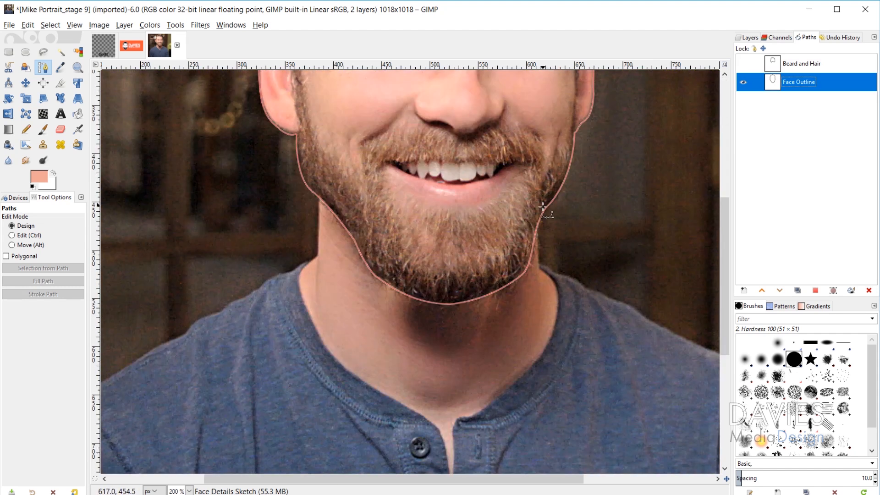
scroll(542, 275, up, 6)
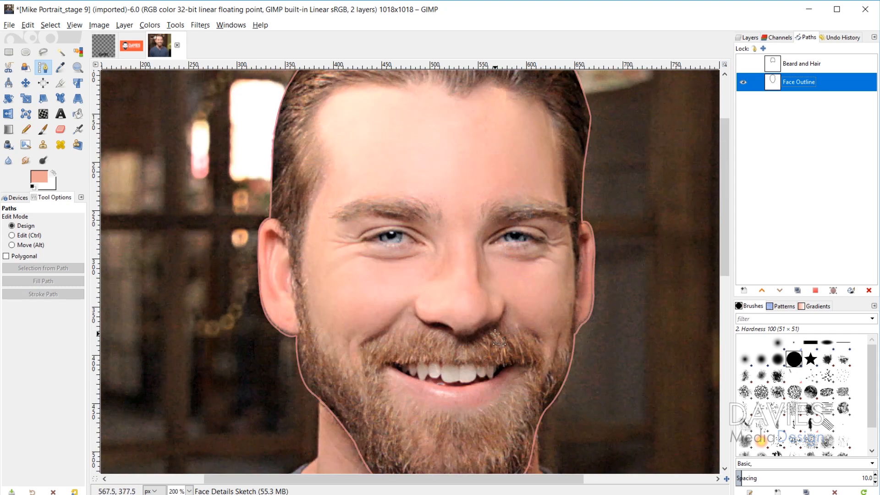
scroll(522, 239, down, 1)
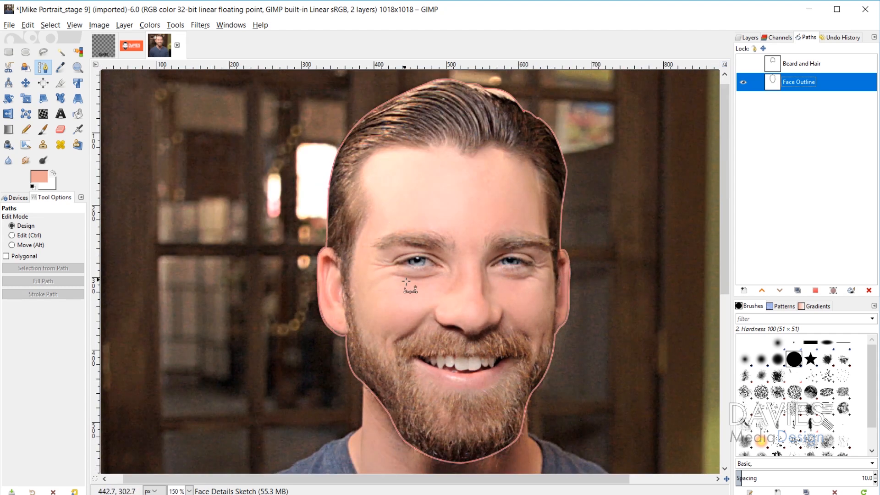
click(403, 96)
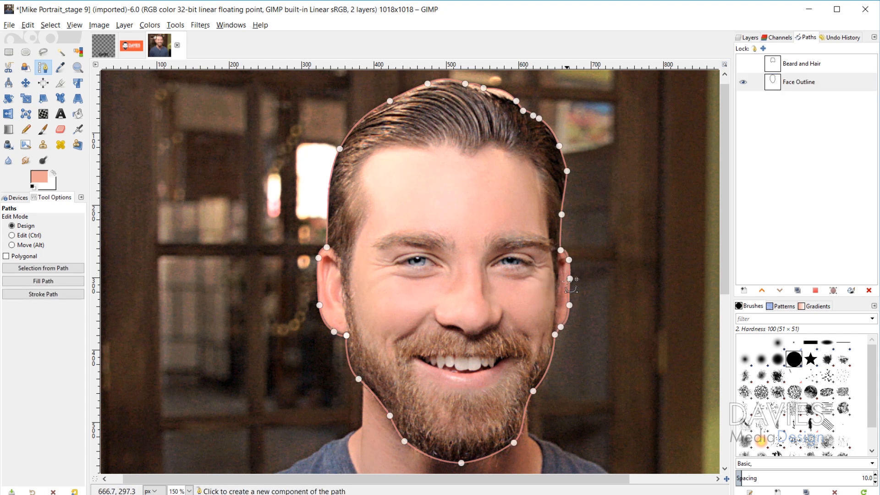
- Examine the Face Outline path's anchors around the beard, ears and hair
scroll(521, 417, down, 3)
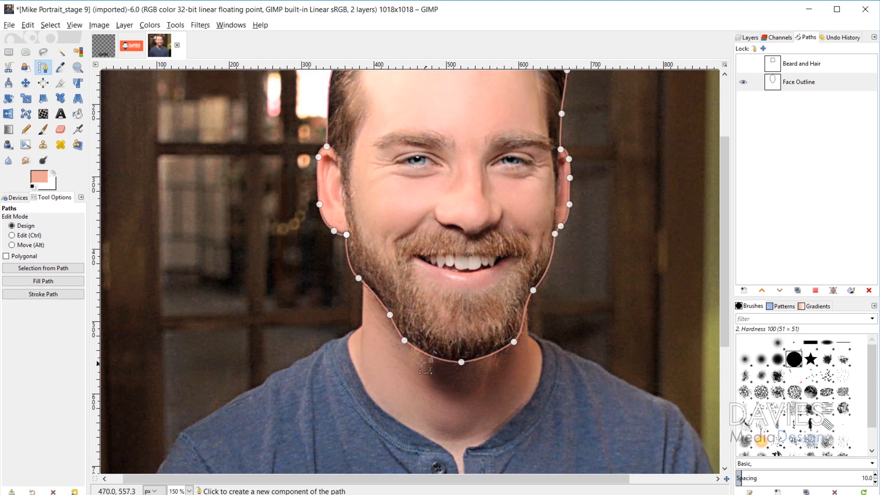
scroll(367, 301, up, 3)
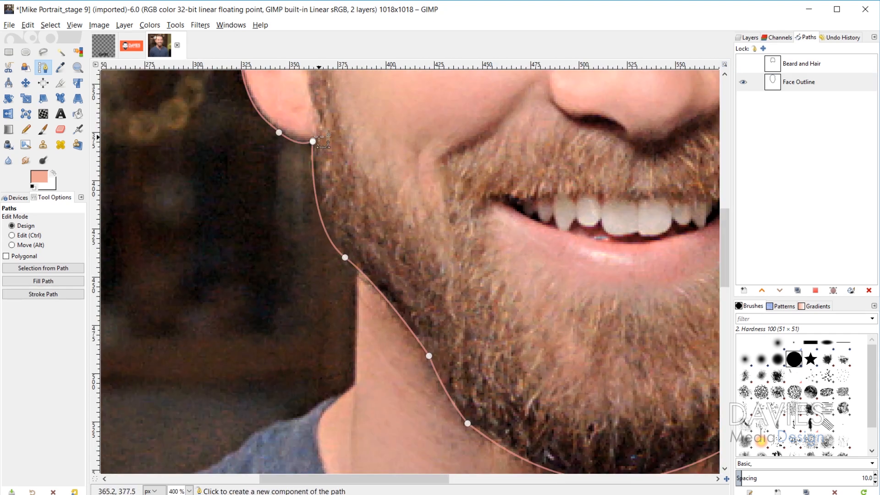
key(ctrl)
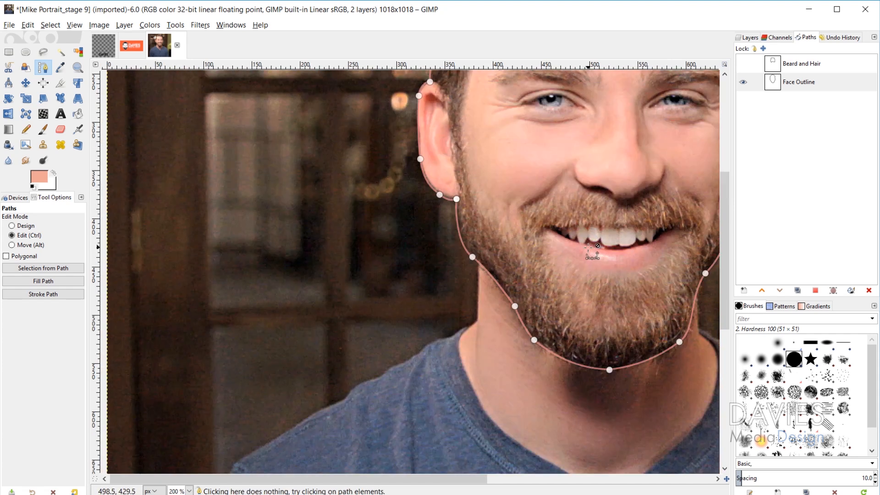
scroll(594, 259, down, 2)
scroll(596, 261, up, 2)
scroll(596, 275, down, 1)
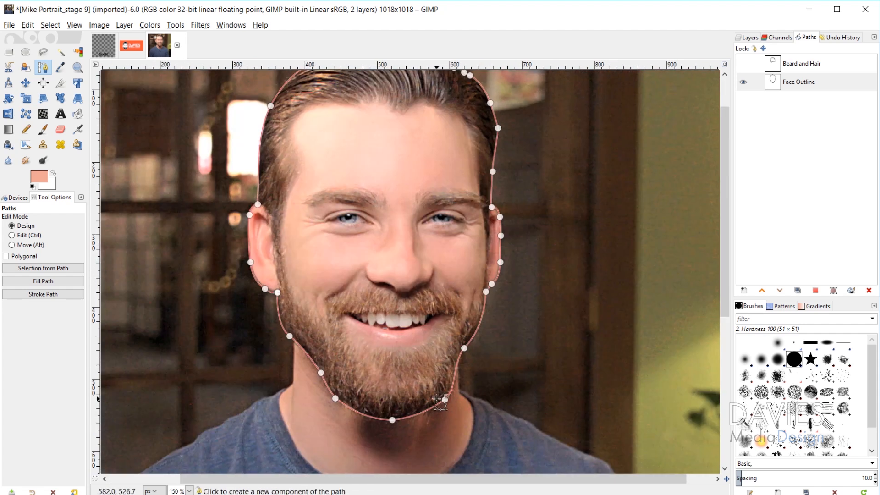
scroll(440, 401, up, 2)
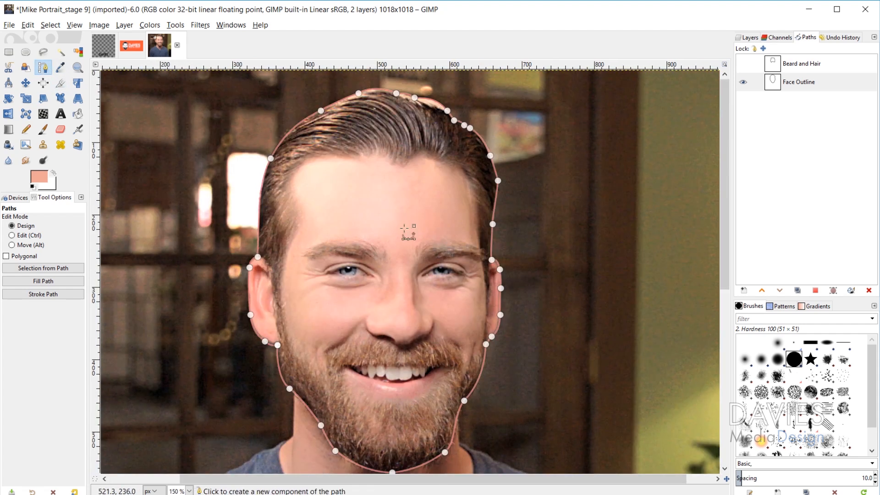
- Create a transparent layer named Face Outline White
click(750, 38)
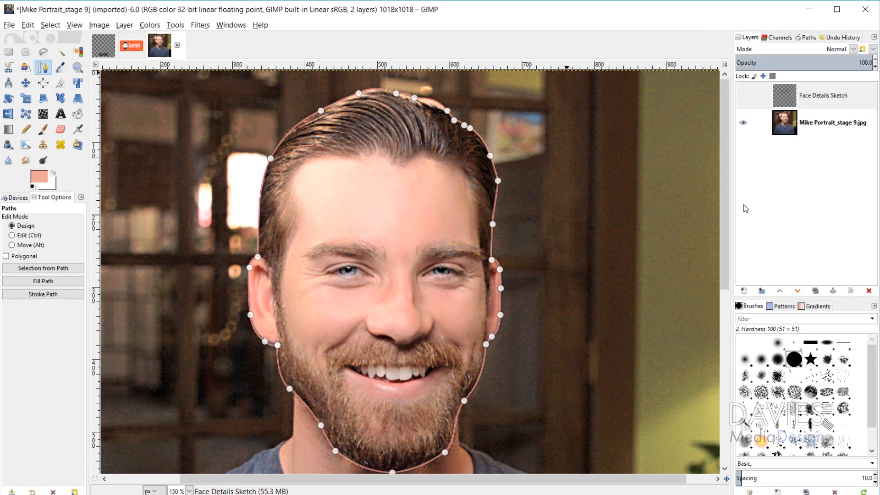
click(743, 291)
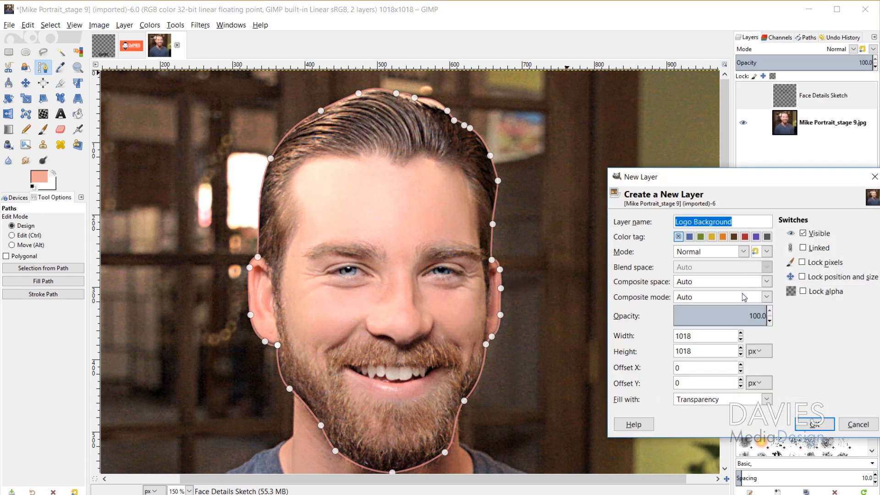
text(Face Outline White)
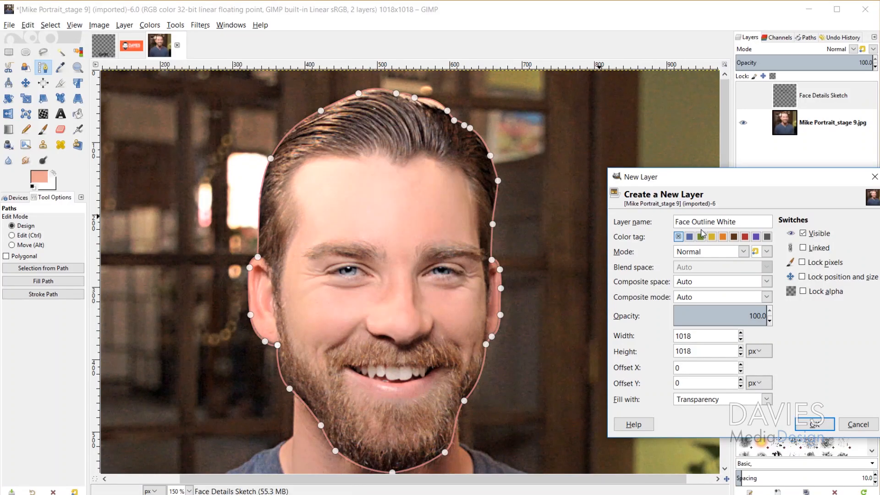
click(815, 424)
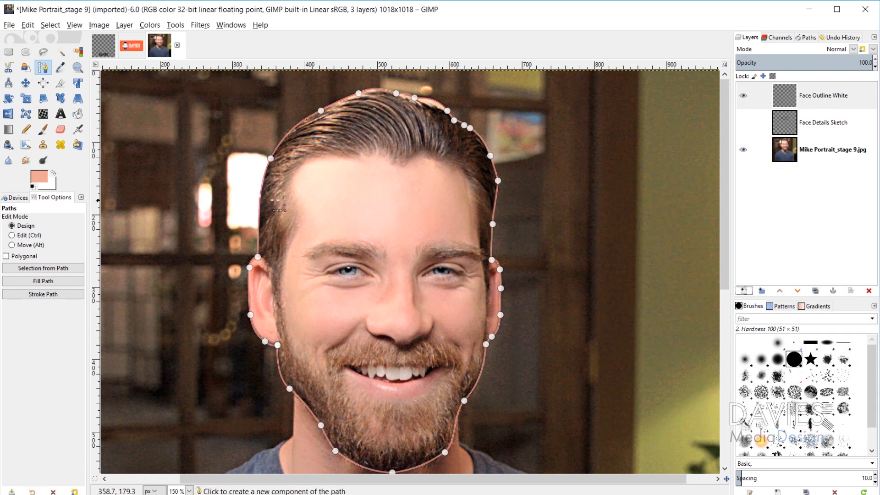
- Set the foreground colour to white and fill the Face Outline path with solid colour on the Face Outline White layer
click(33, 187)
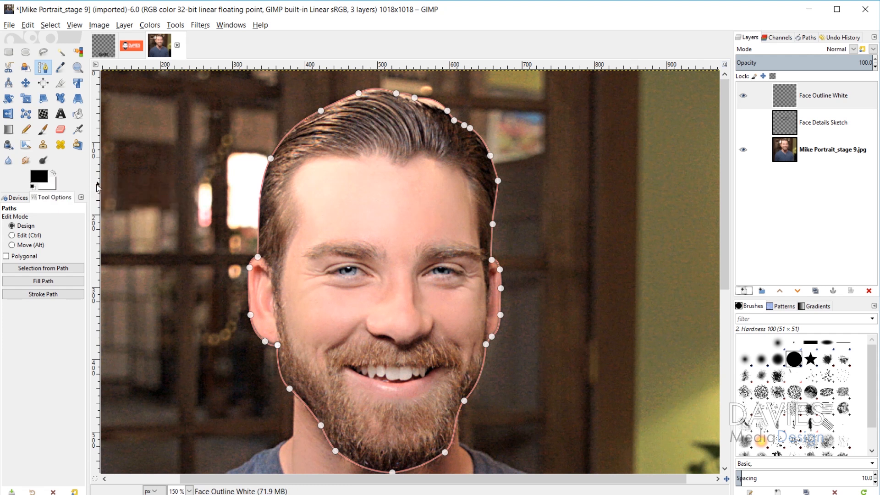
key(x)
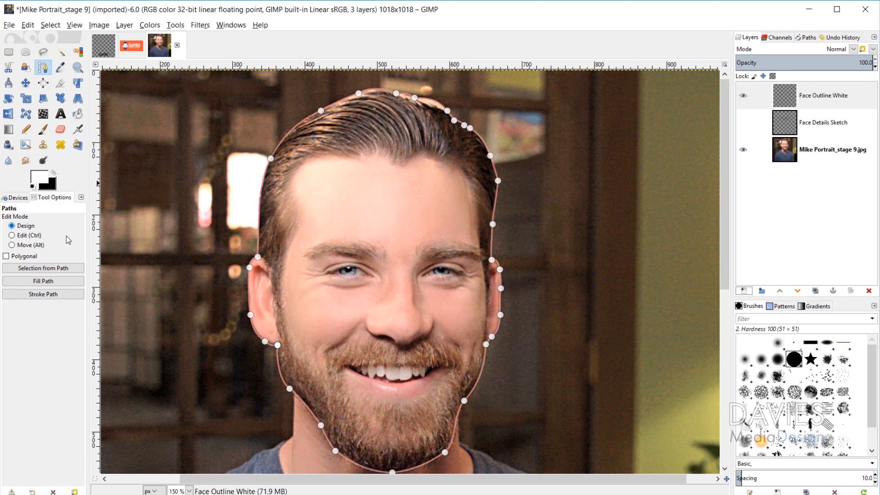
click(59, 282)
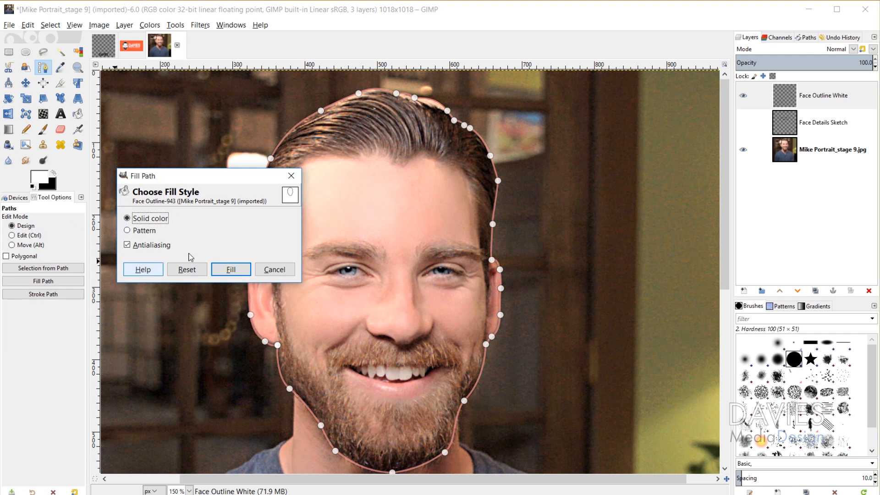
click(231, 269)
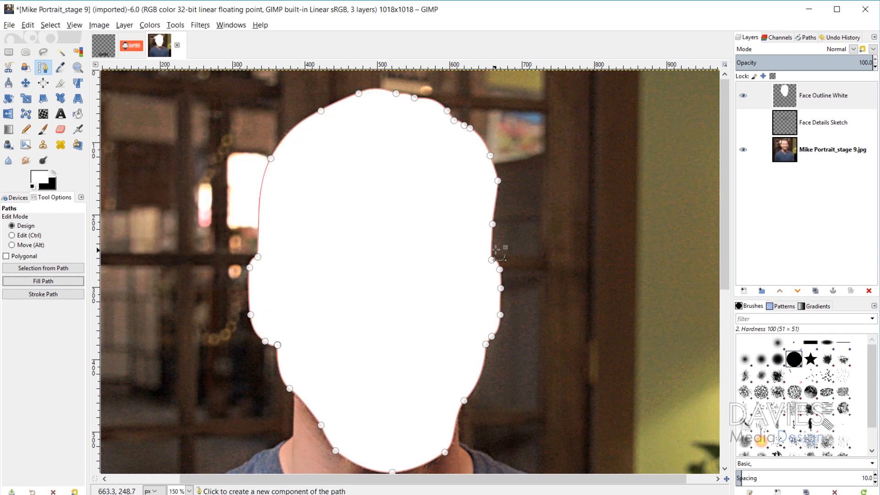
- Create a transparent layer named Face Outline Black and fill the Face Outline path on it with solid black
click(744, 290)
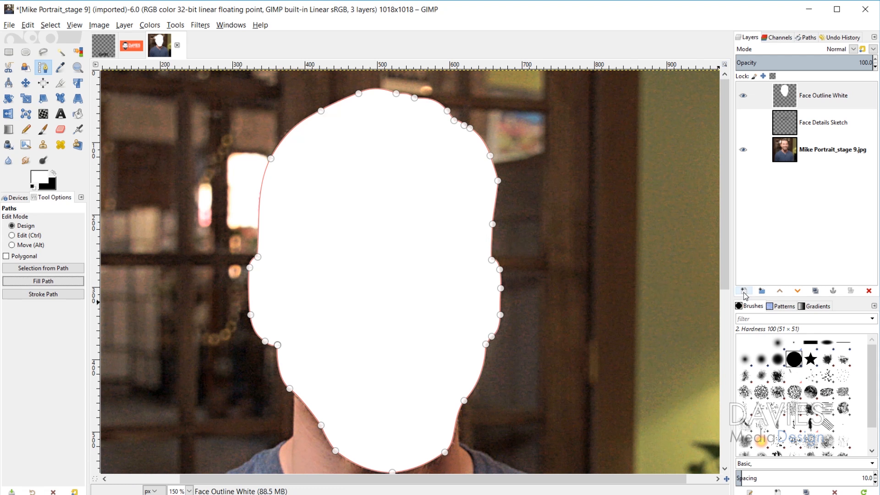
click(728, 222)
drag(719, 223, 769, 217)
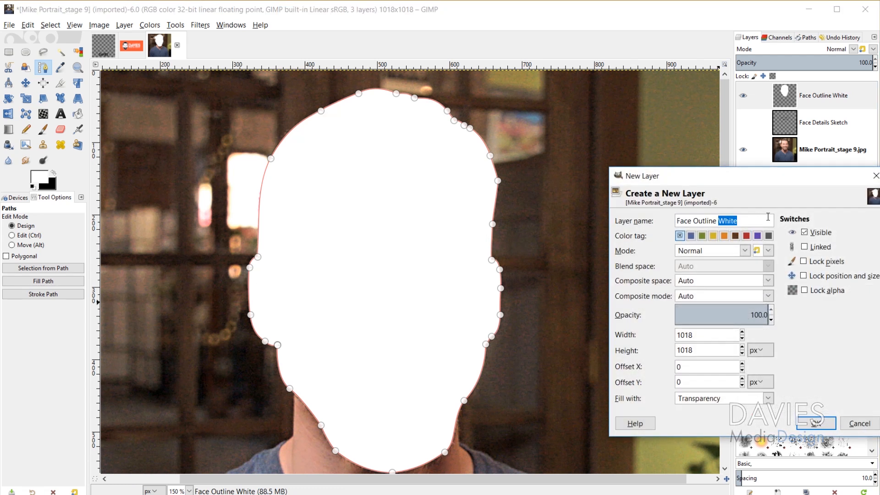
text(Black)
click(816, 423)
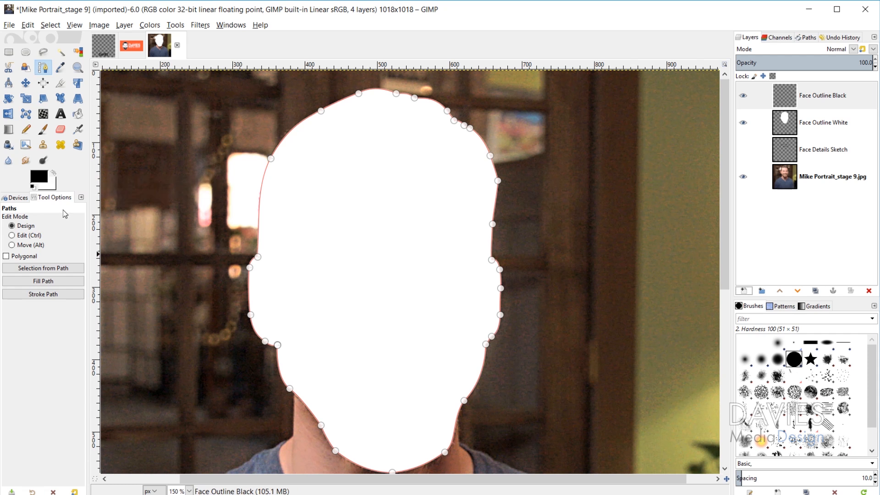
click(54, 280)
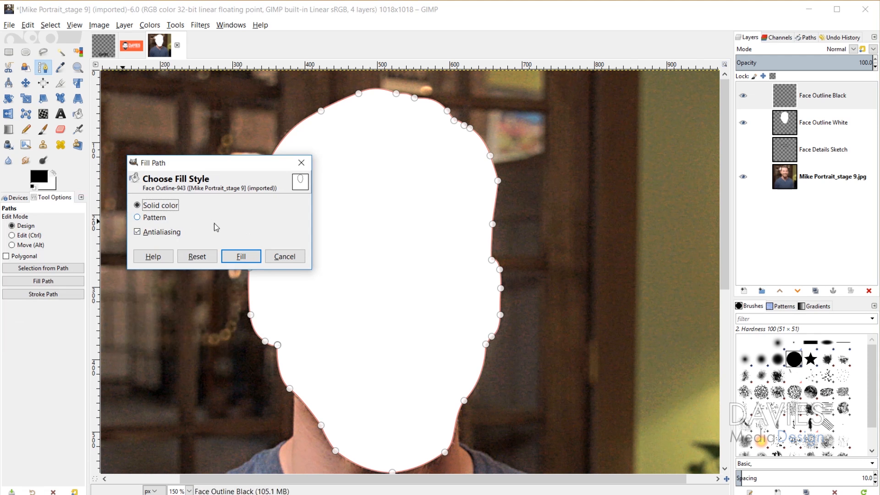
click(241, 257)
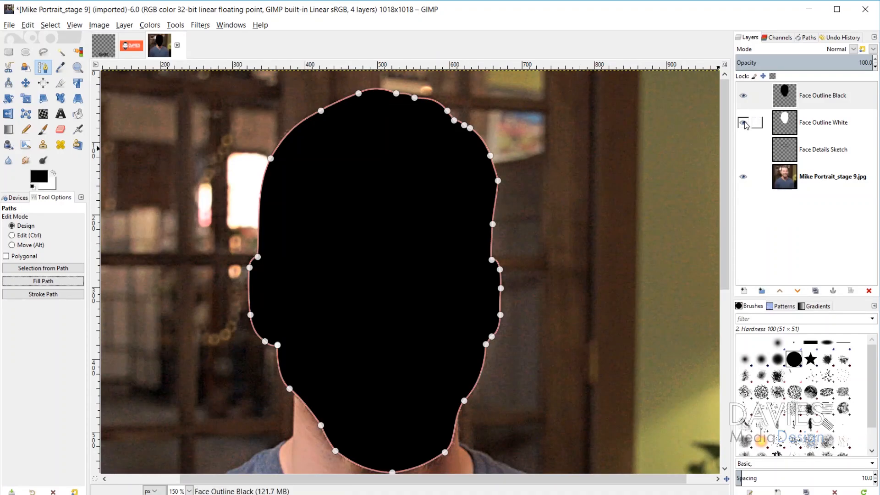
- Hide the Face Outline Black and Face Outline White layers, and turn off the Face Outline path's visibility
click(741, 105)
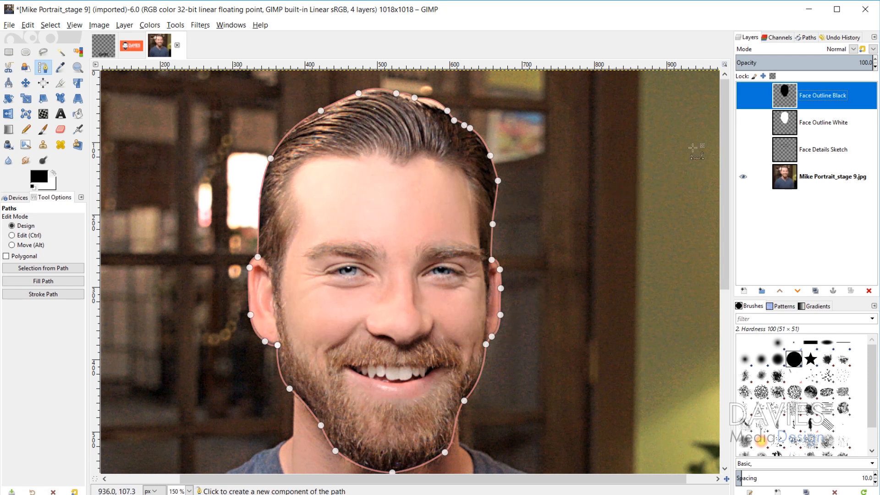
click(809, 40)
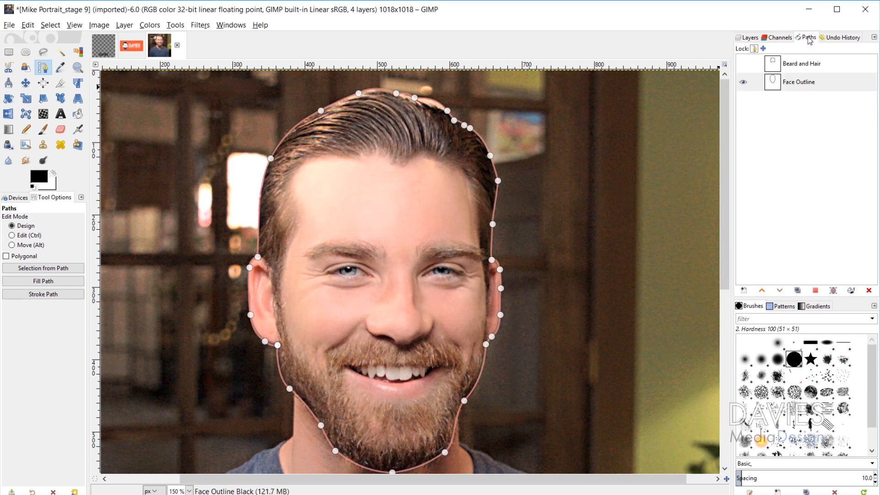
click(746, 85)
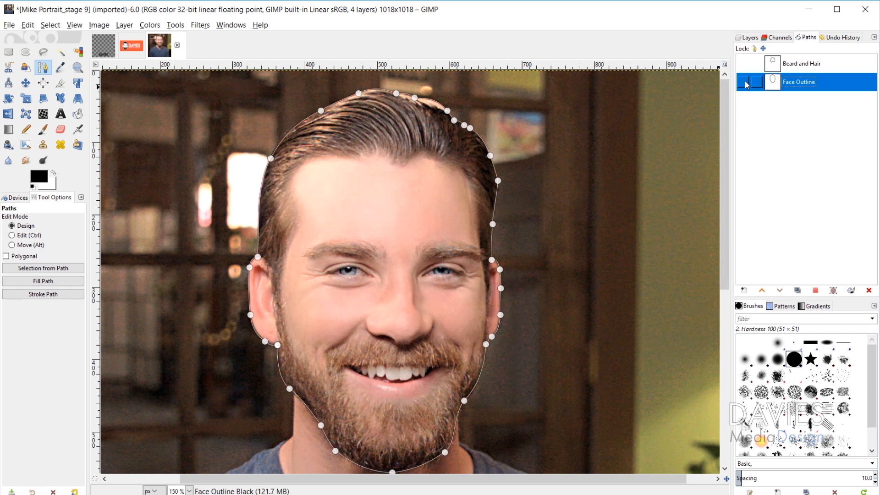
- Bring up the Paths dockable dialog with the list of saved paths
click(750, 39)
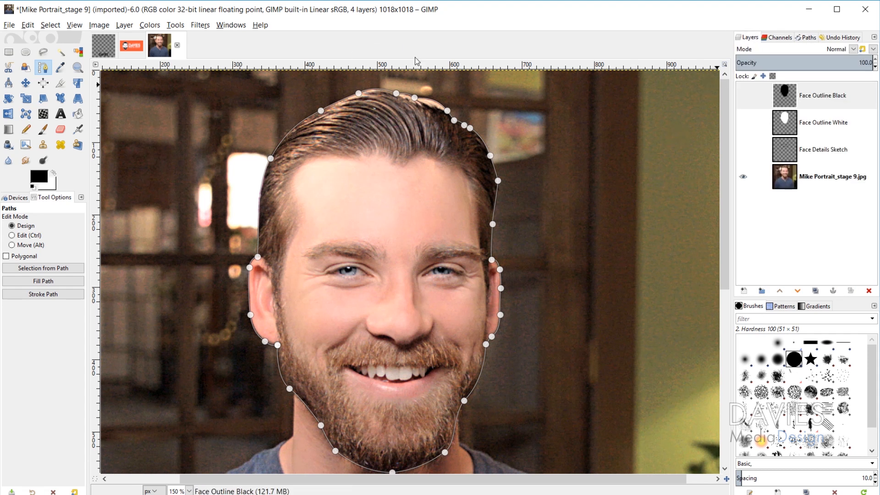
click(226, 28)
mouse_move(242, 53)
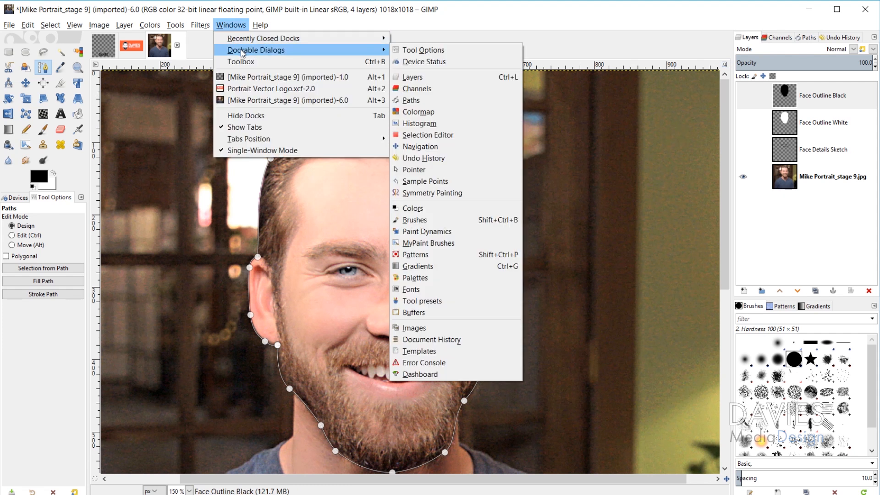
click(415, 100)
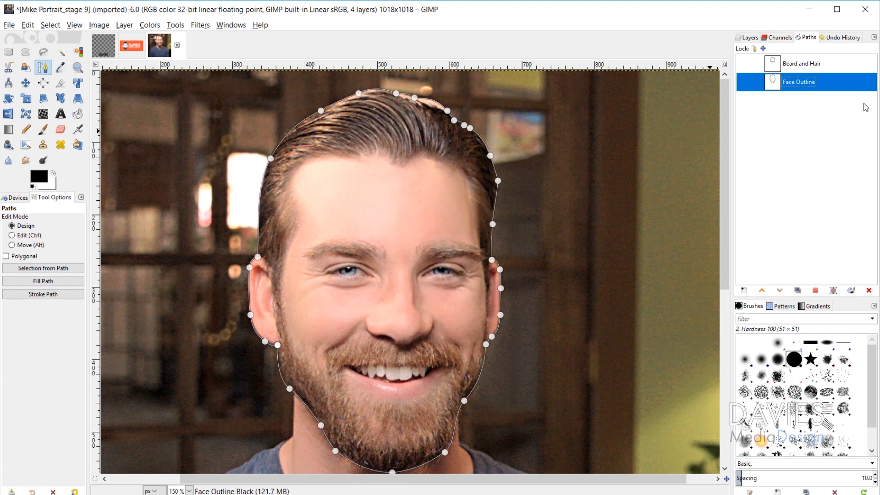
- Start a new path with the Paths tool and trace the hair edge from the sideburn beside the ear up to the temple
click(748, 38)
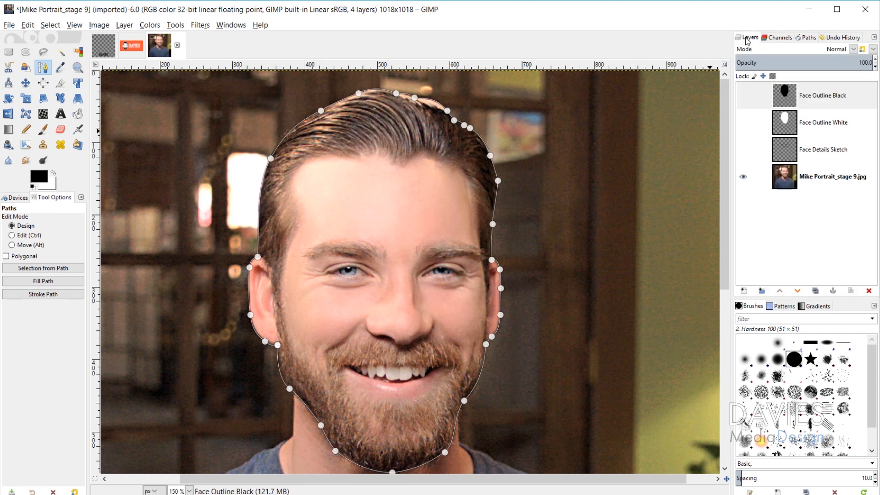
click(26, 84)
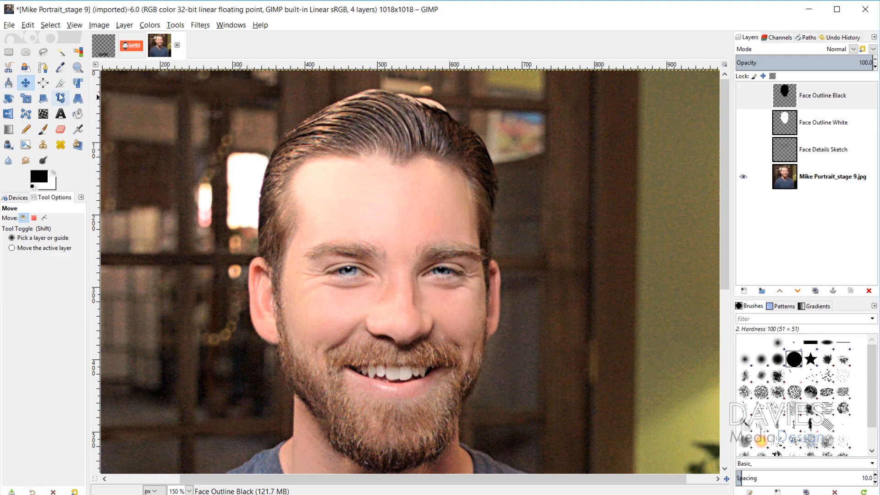
click(43, 69)
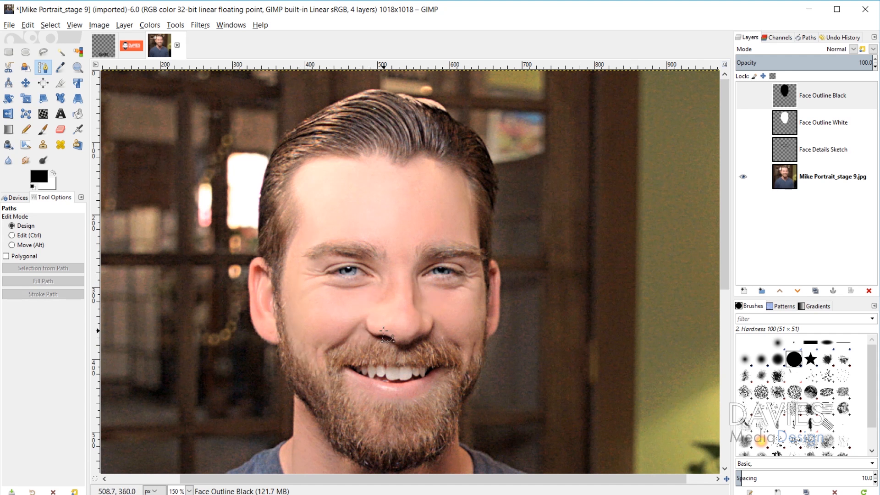
scroll(391, 330, up, 1)
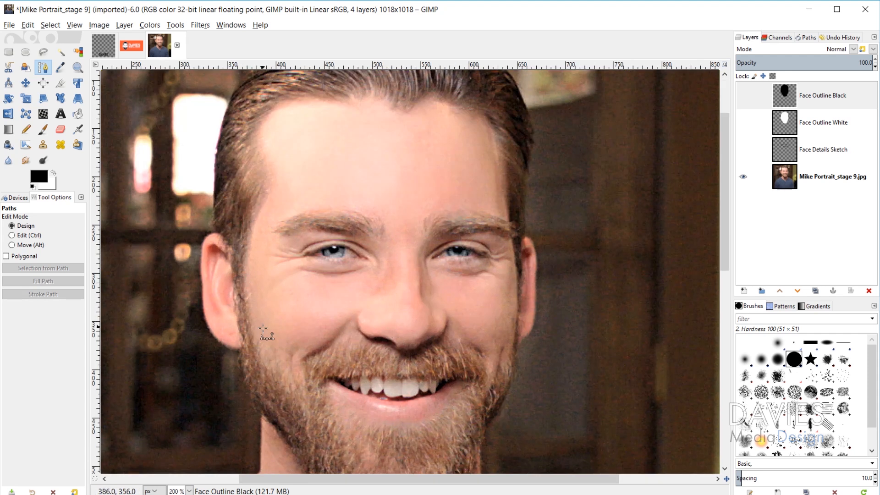
click(245, 288)
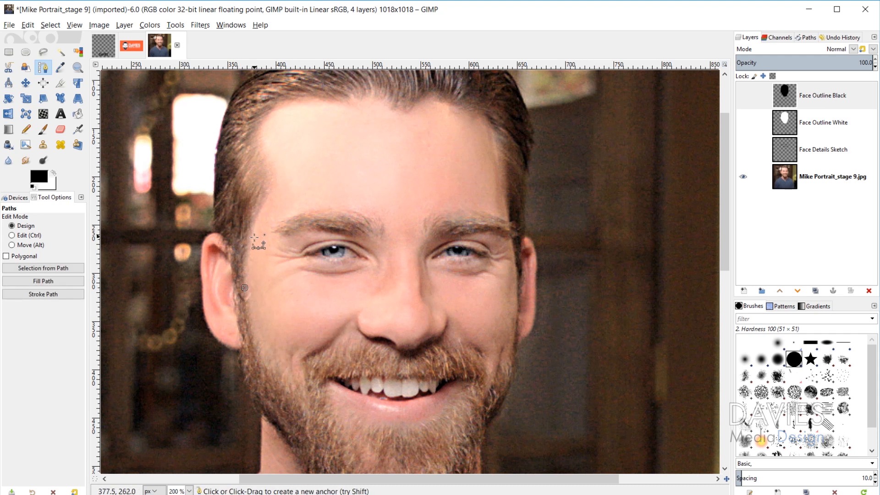
scroll(254, 238, up, 2)
drag(259, 208, 301, 352)
drag(294, 307, 313, 289)
click(291, 247)
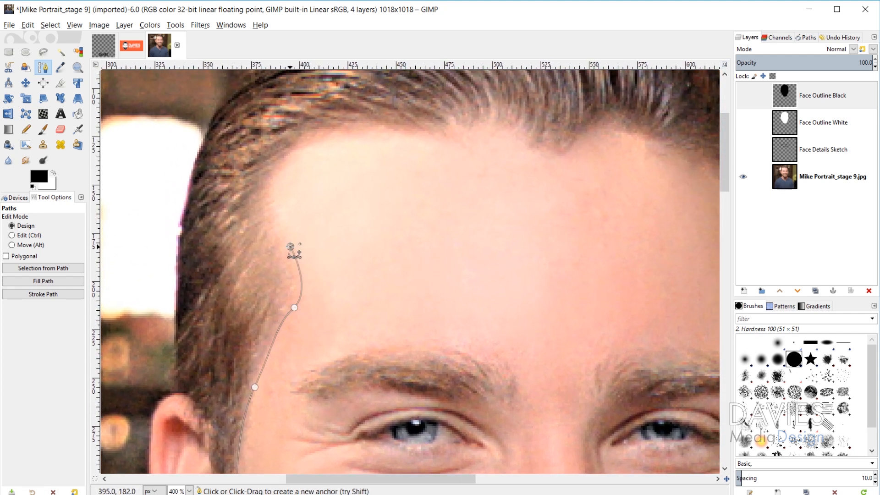
- Continue the path along the forehead hairline to the peak of the hair, adjusting the curve handles to follow its edge
drag(300, 146, 359, 110)
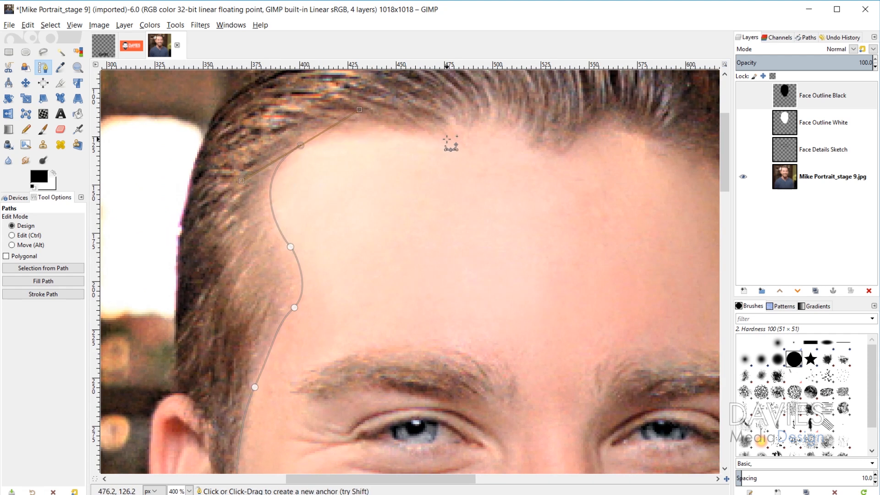
drag(439, 137, 468, 142)
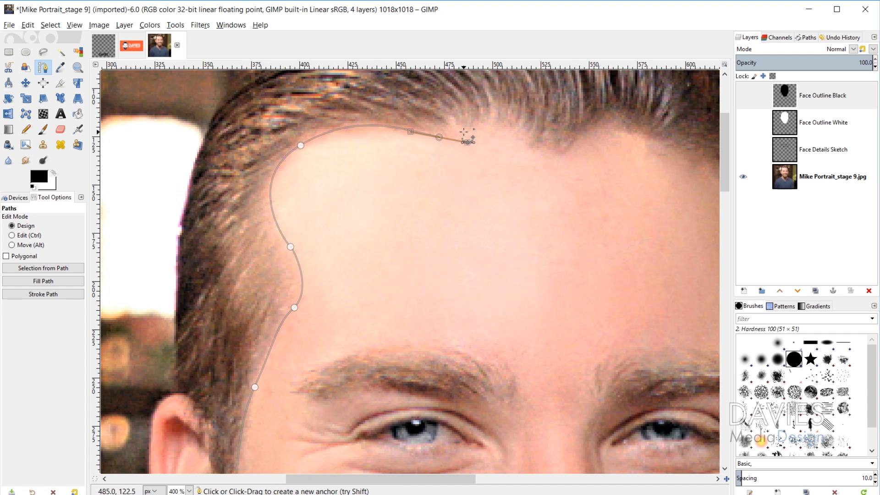
drag(527, 144, 570, 179)
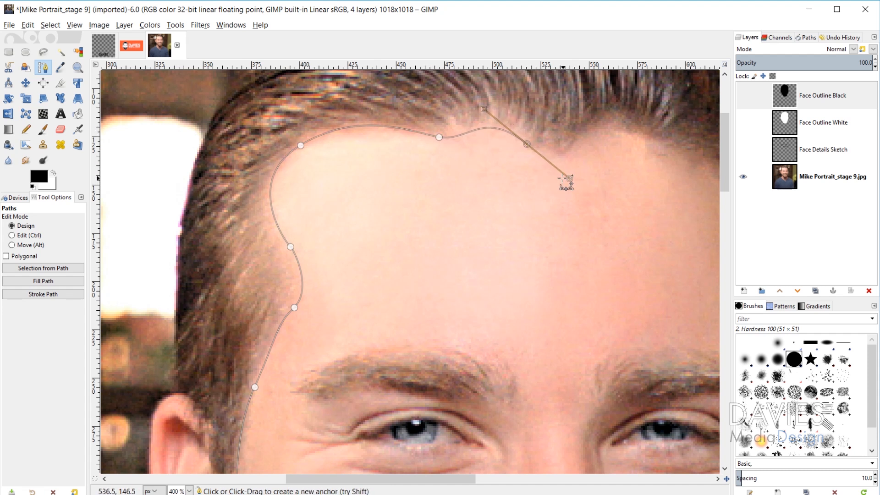
drag(484, 109, 462, 105)
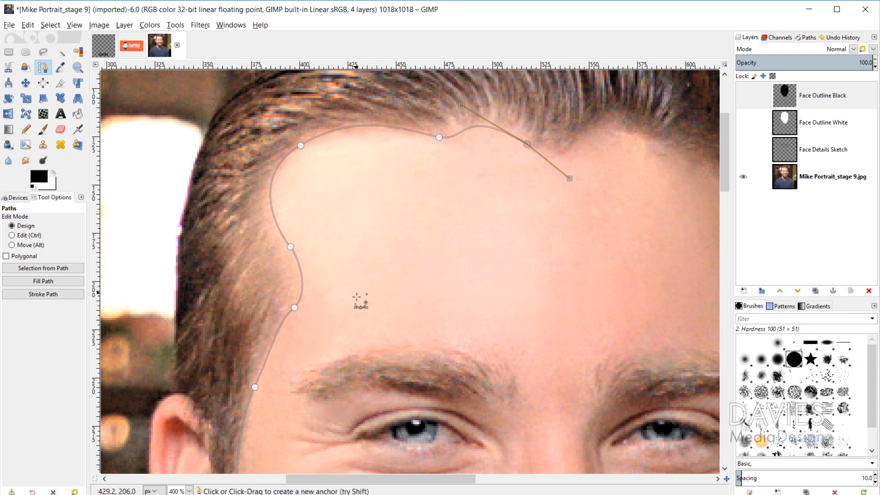
click(440, 137)
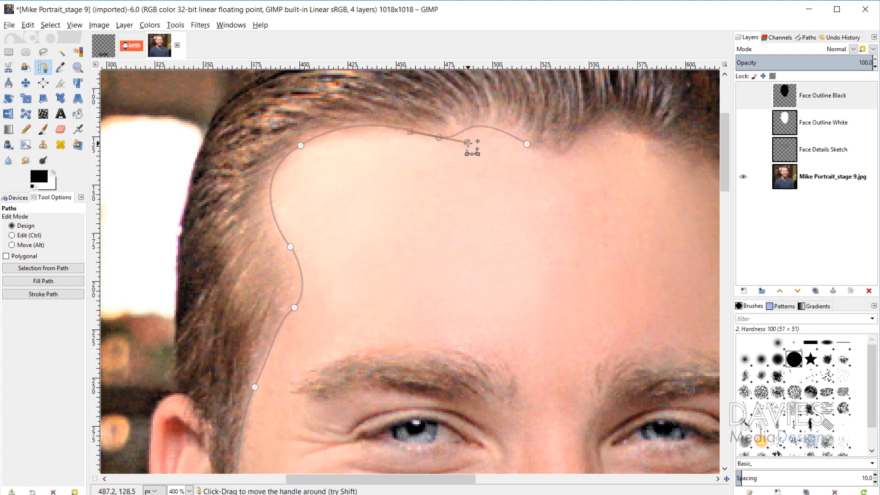
click(528, 144)
mouse_move(566, 158)
mouse_down()
mouse_move(574, 153)
mouse_move(561, 165)
mouse_move(544, 148)
mouse_move(576, 152)
mouse_up()
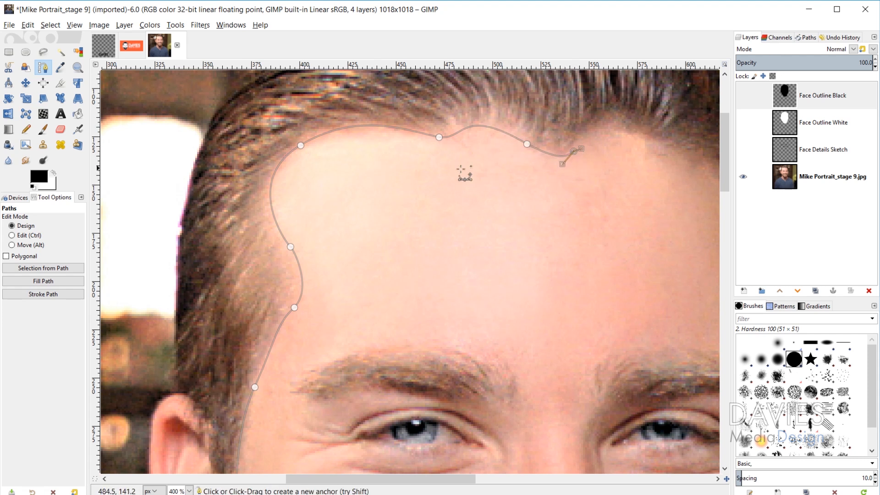
- Delete the unnamed hairline path from the list of saved paths
click(806, 37)
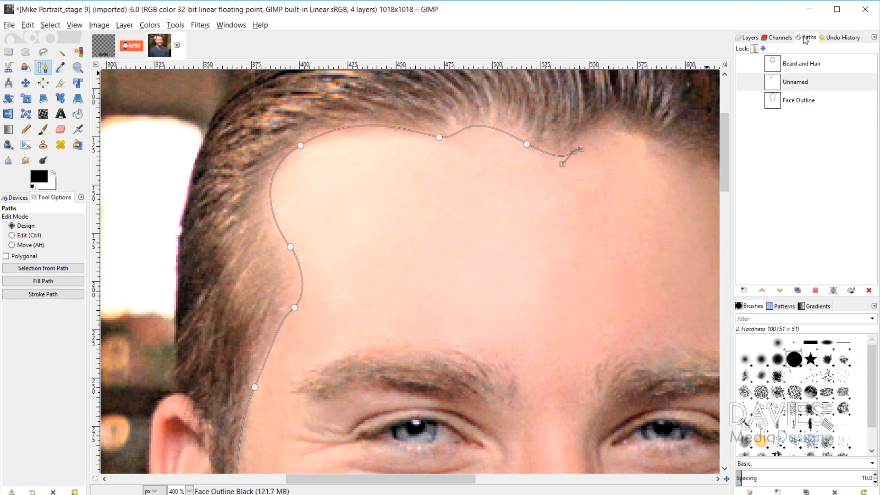
click(776, 87)
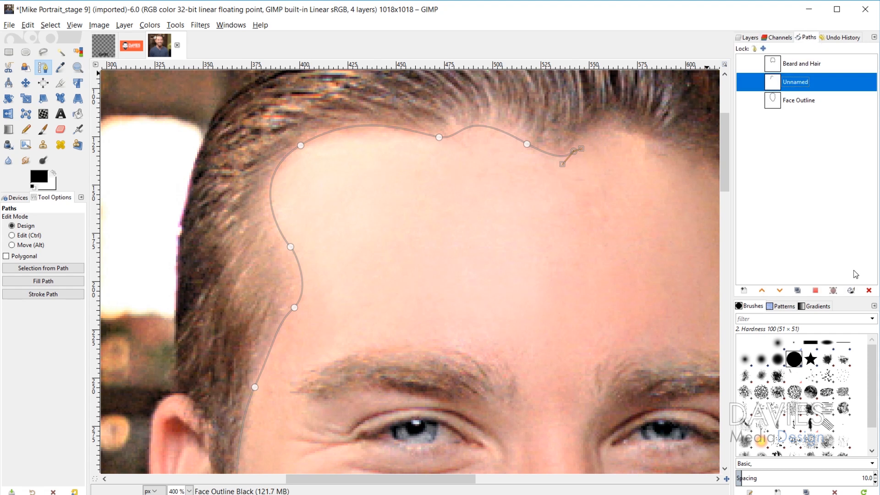
click(870, 291)
- Make the Beard and Hair path visible and load it into the Paths tool with its anchor points
click(754, 66)
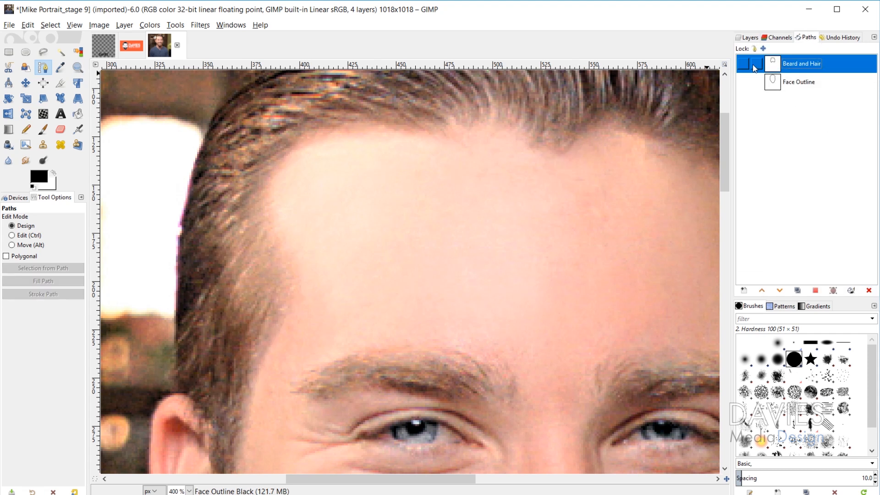
click(744, 64)
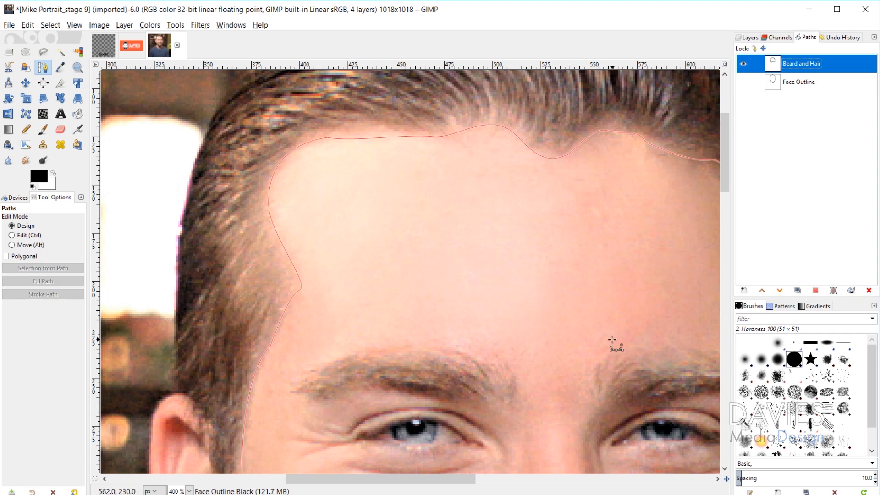
scroll(606, 308, down, 4)
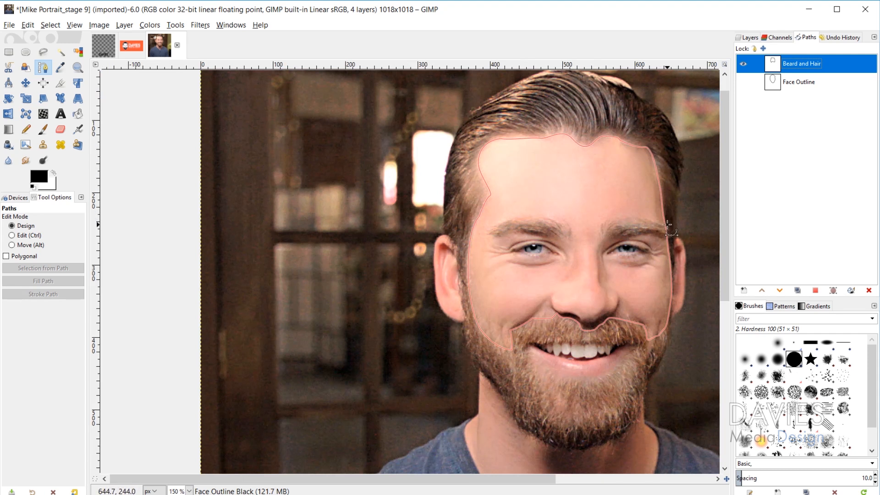
scroll(665, 243, up, 3)
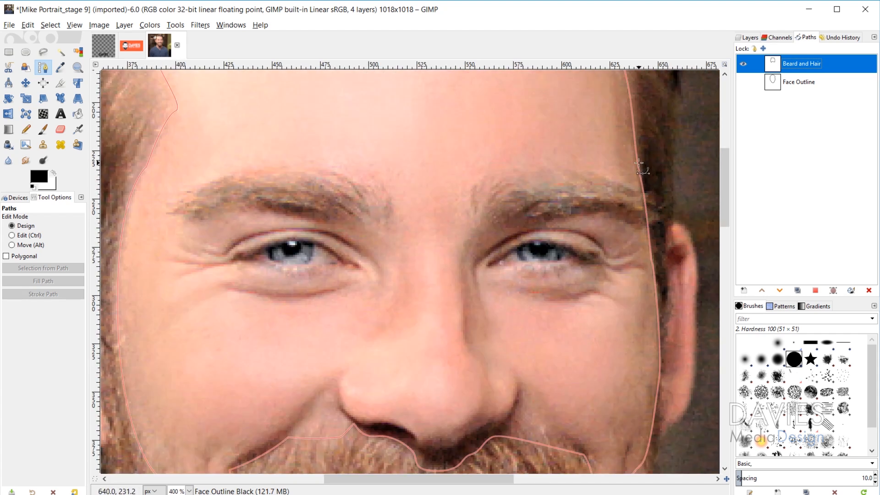
scroll(632, 152, down, 3)
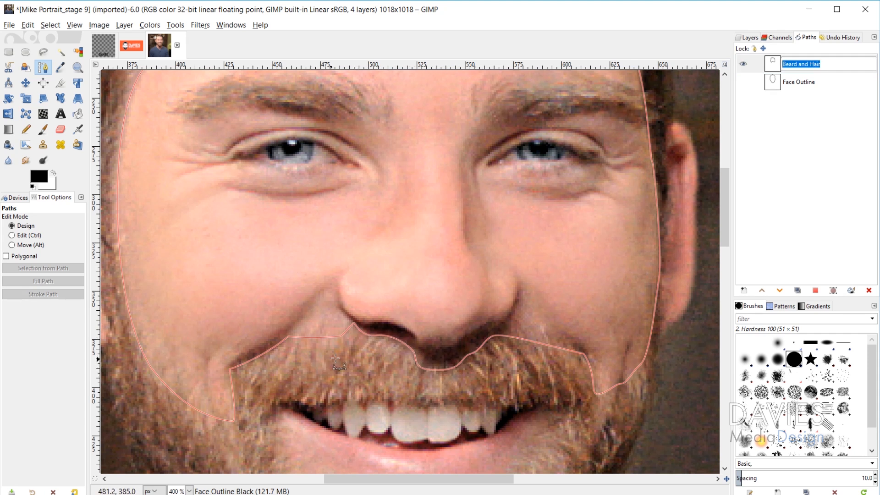
drag(464, 481, 389, 481)
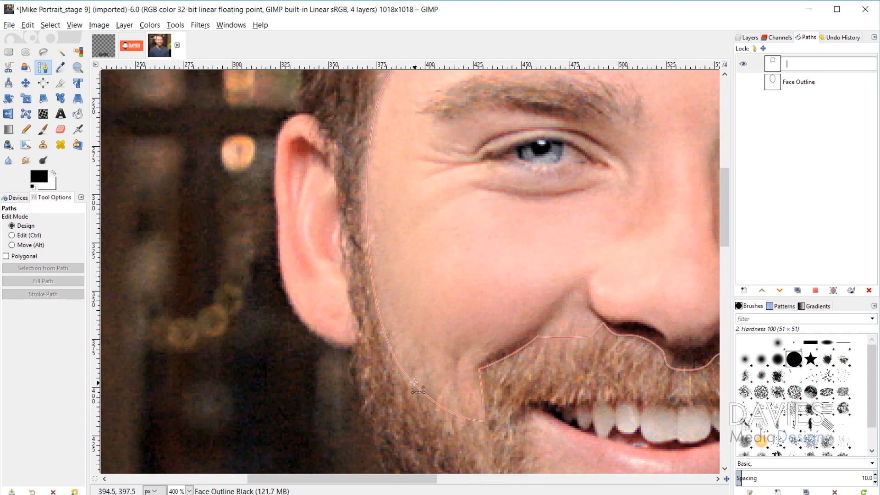
click(367, 231)
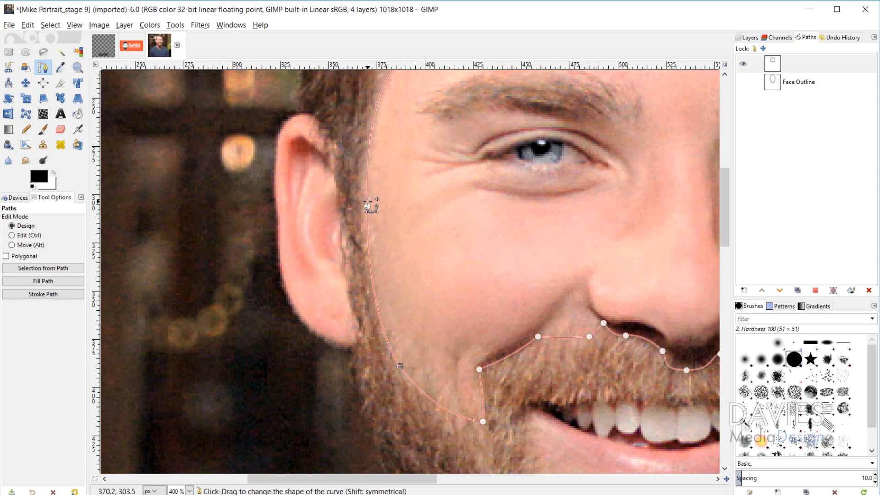
- Examine the closed hair and beard path around the forehead, cheeks and moustache against the head and beard
key(minus)
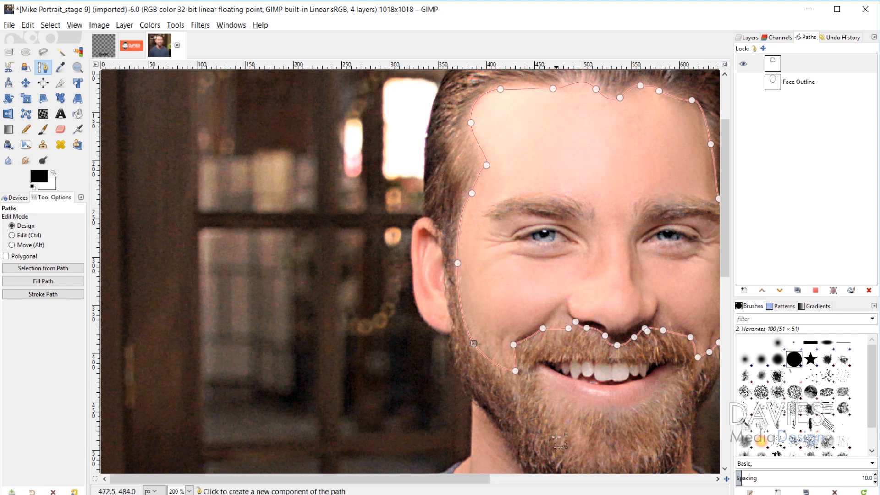
drag(456, 478, 543, 478)
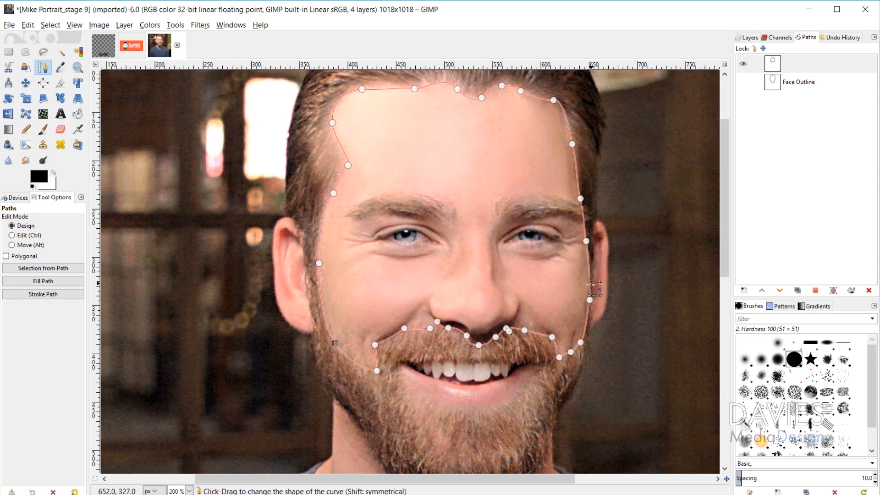
scroll(511, 447, down, 3)
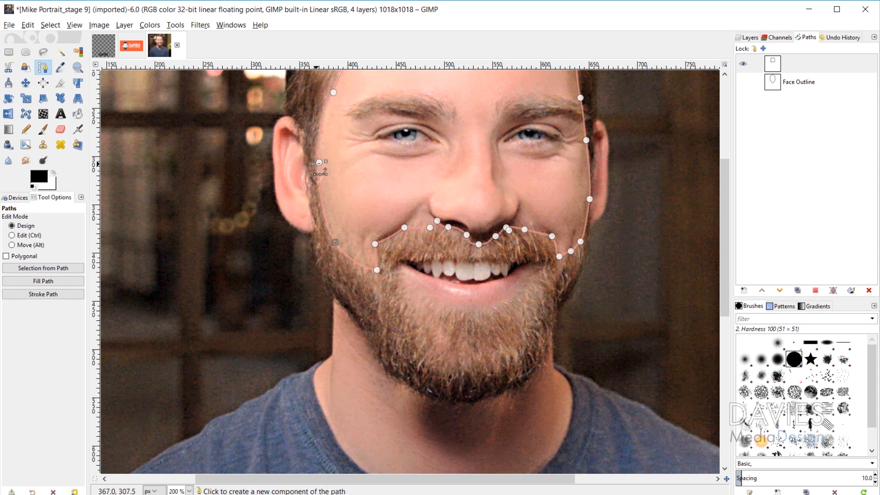
scroll(321, 168, up, 3)
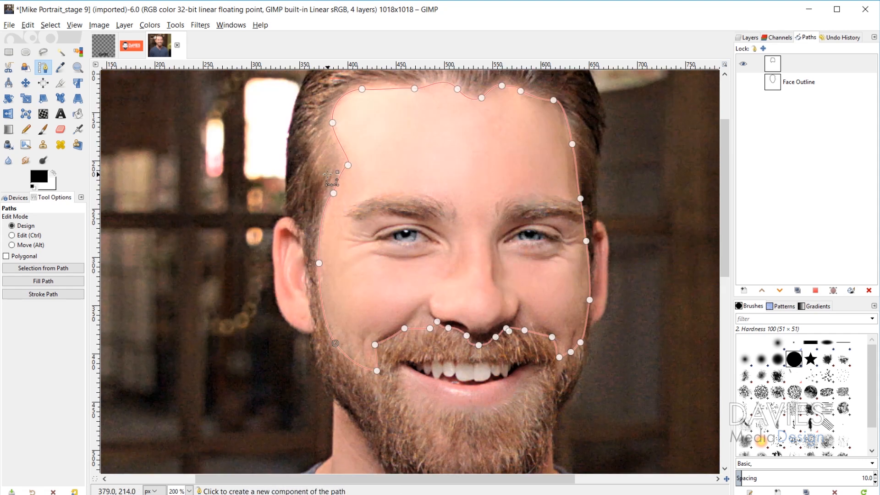
scroll(321, 282, up, 3)
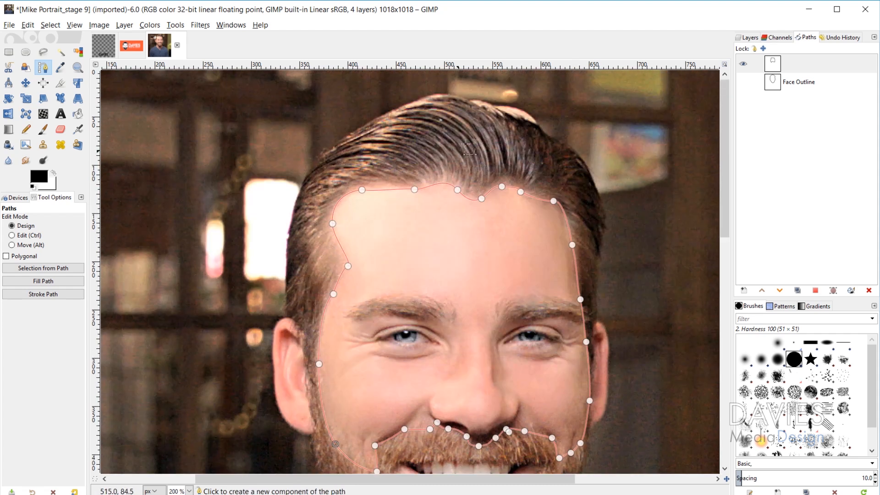
scroll(433, 364, down, 3)
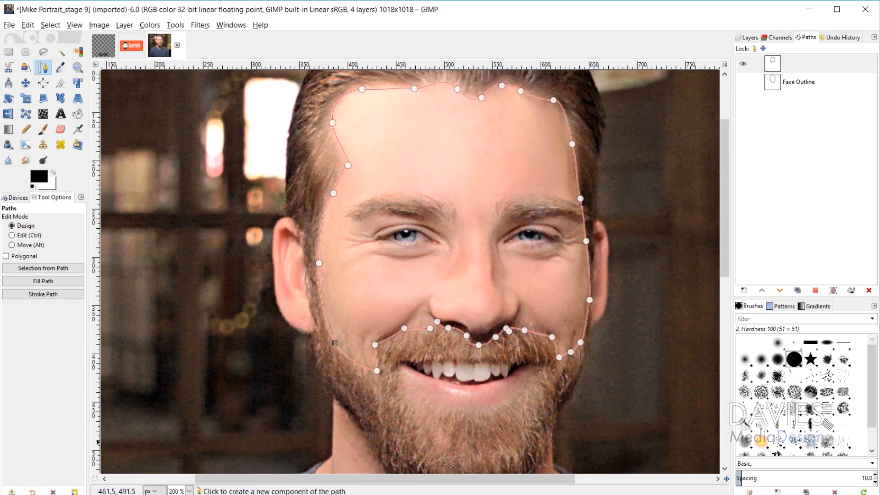
scroll(419, 367, down, 6)
scroll(457, 195, up, 6)
- Create a 1018 x 1018 px transparent layer named Hair and Beard above the Face Outline Black layer
click(752, 40)
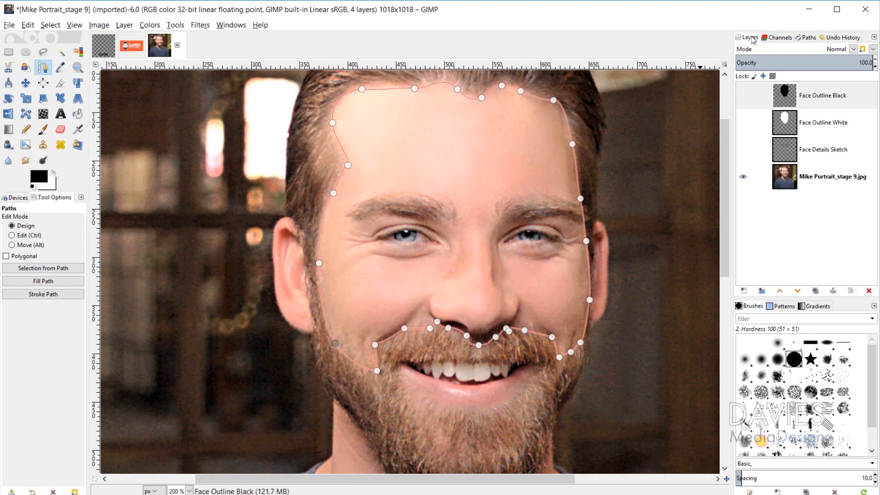
click(763, 292)
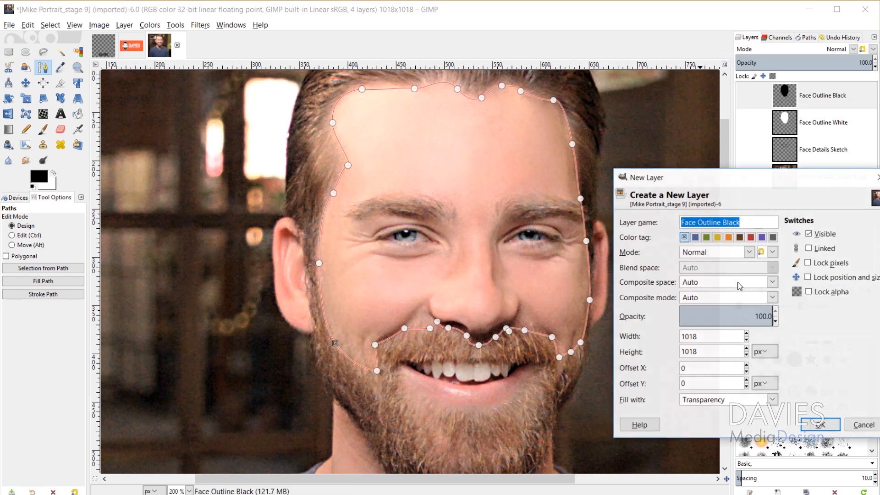
text(Hai)
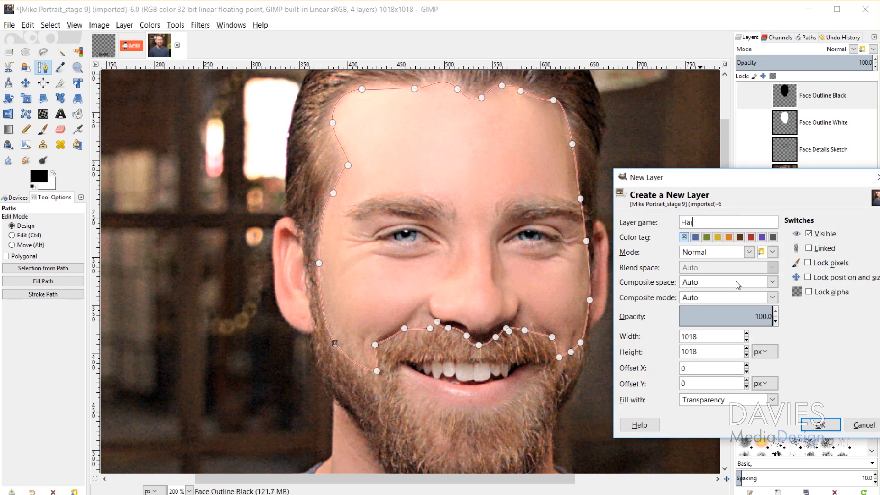
text(r and Beard)
click(820, 425)
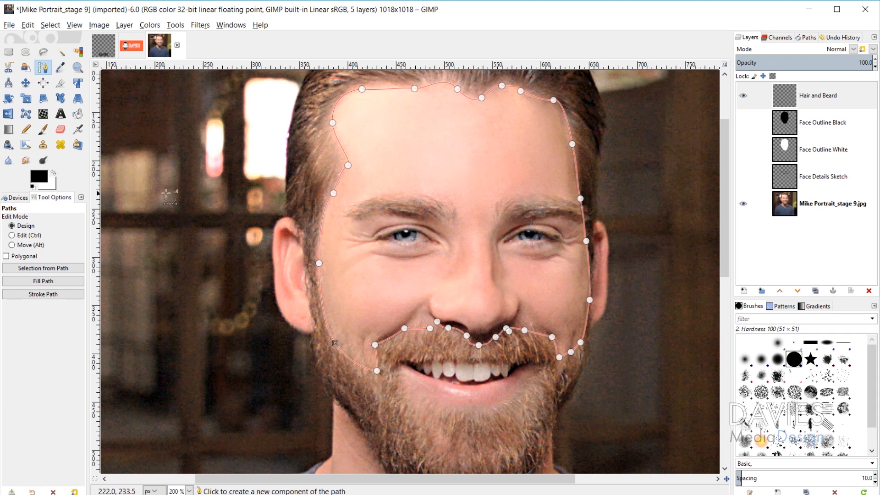
- Fill the hair and beard path with solid white on the Hair and Beard layer, and show the Face Outline Black layer
click(54, 175)
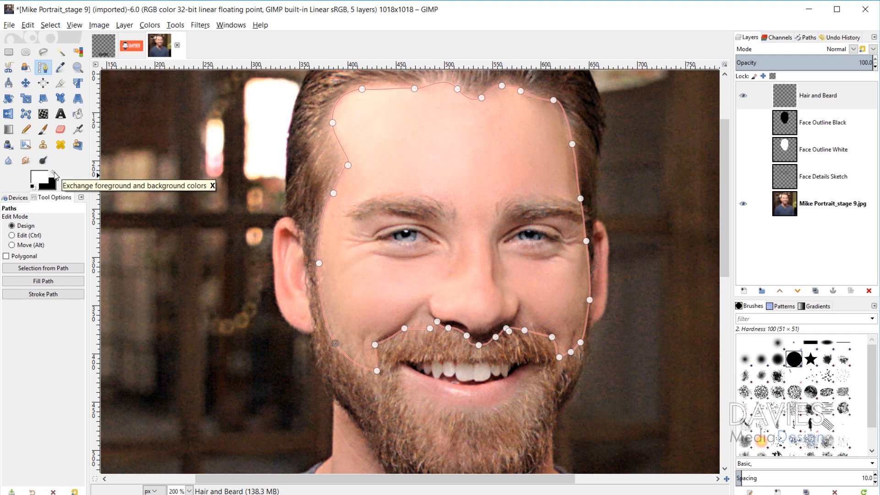
click(56, 280)
drag(65, 241, 187, 146)
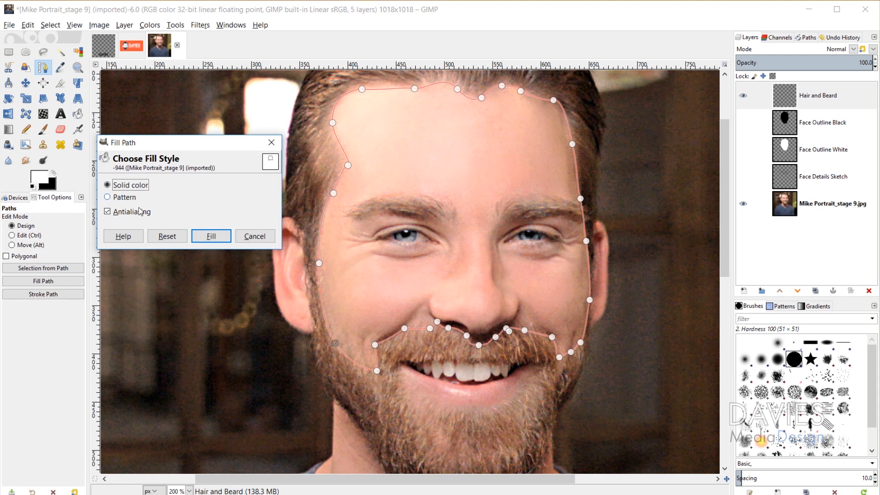
click(212, 236)
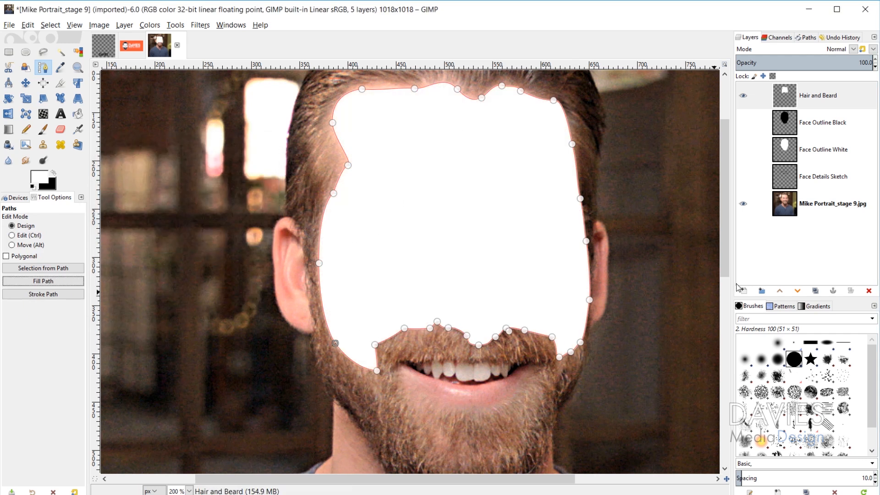
click(743, 123)
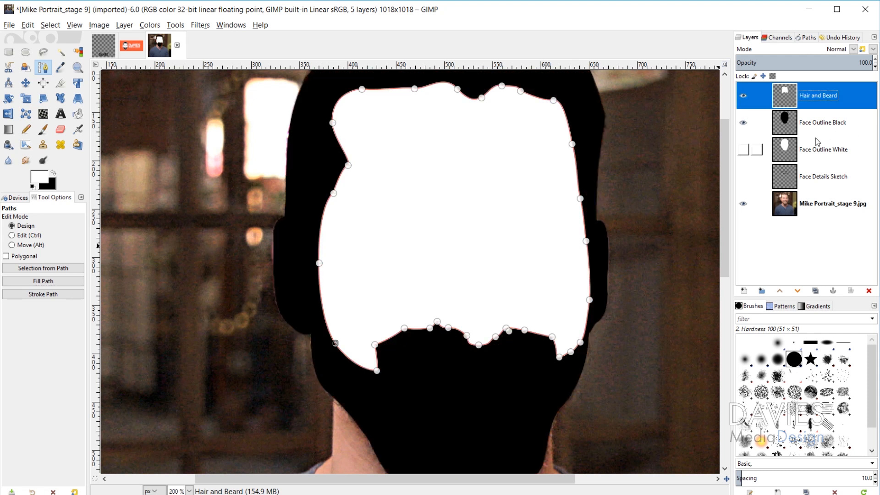
- Hide the hair and beard path and rename it Hair and Beard
key(1)
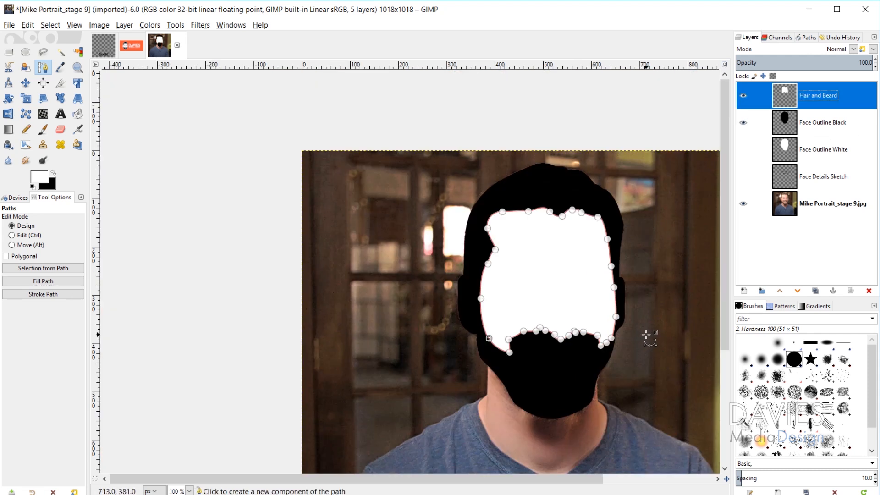
key(plus)
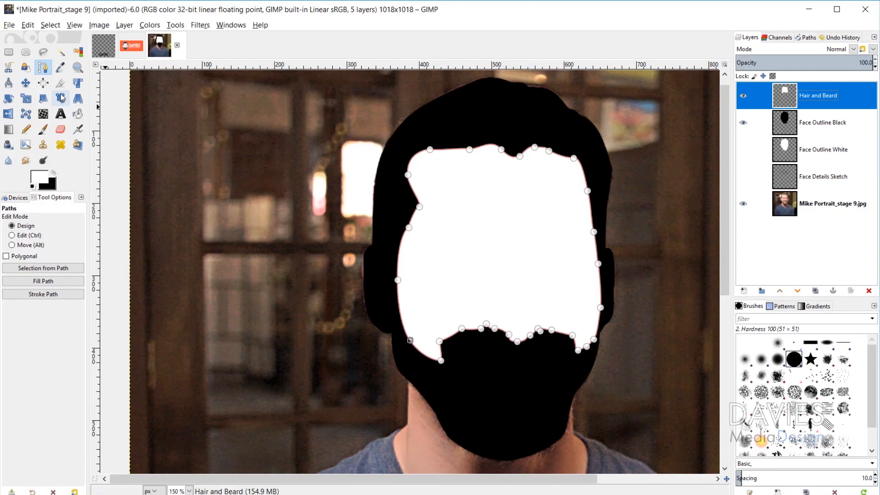
click(25, 83)
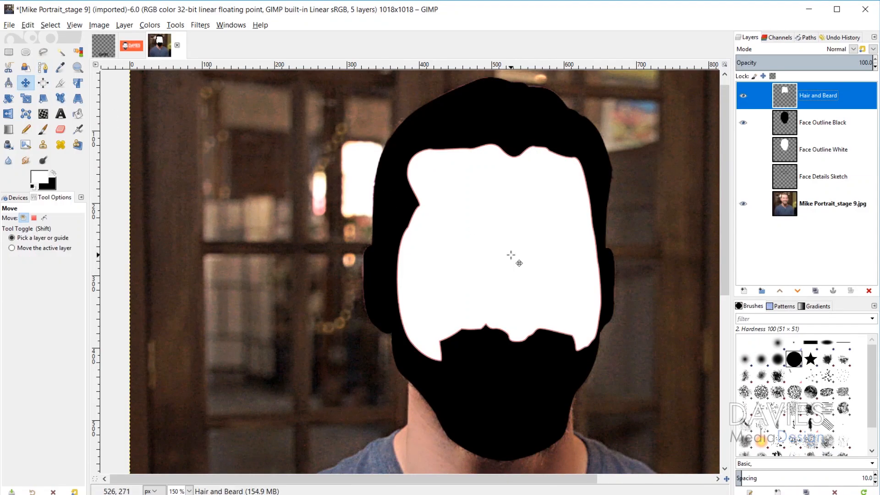
click(809, 39)
click(744, 66)
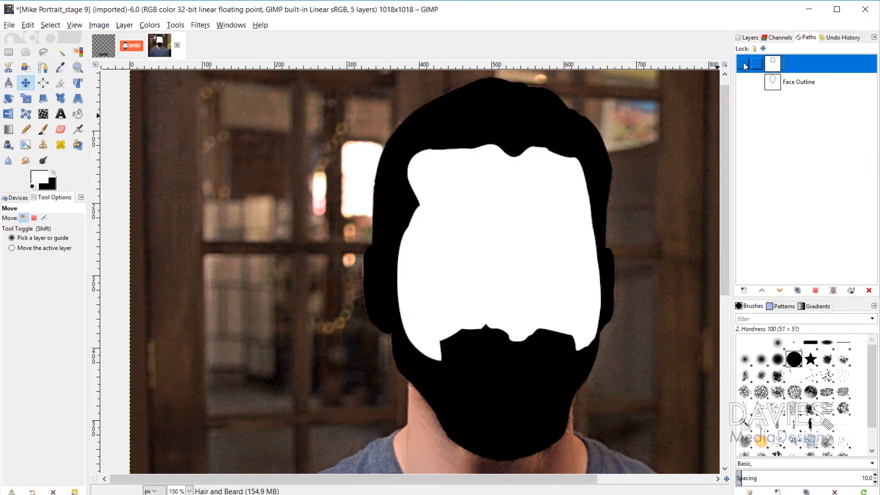
double_click(793, 65)
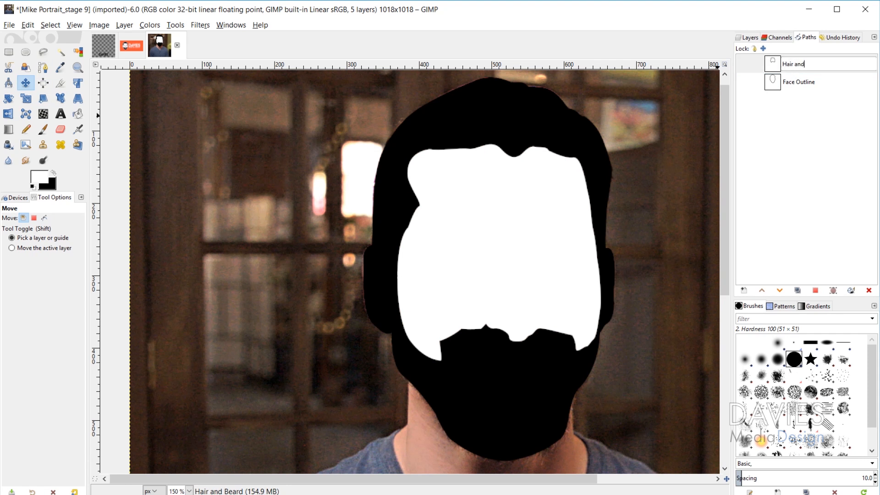
text(Hair and Beard)
key(Return)
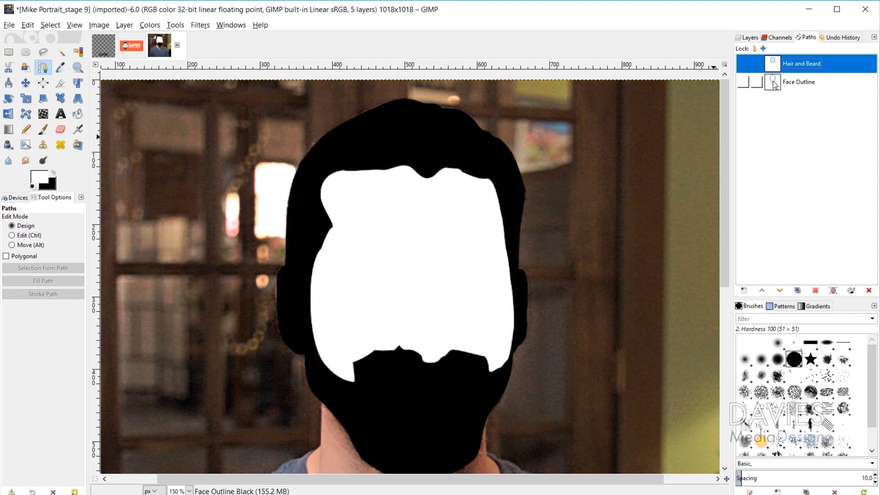
- Duplicate the Face Outline path and rename the copy Right Ear
click(773, 85)
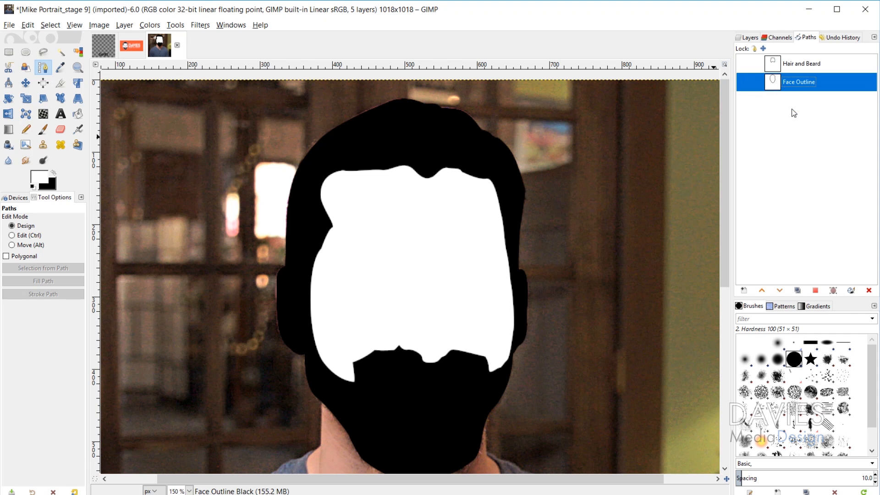
click(798, 291)
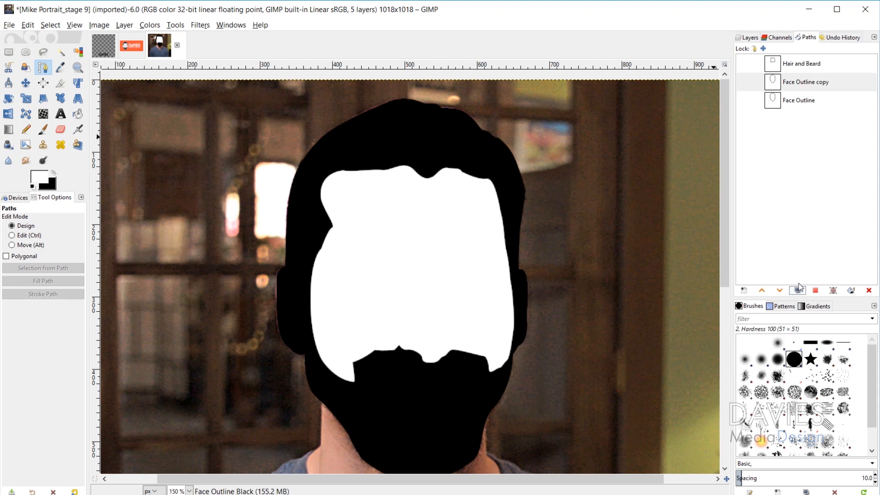
double_click(799, 85)
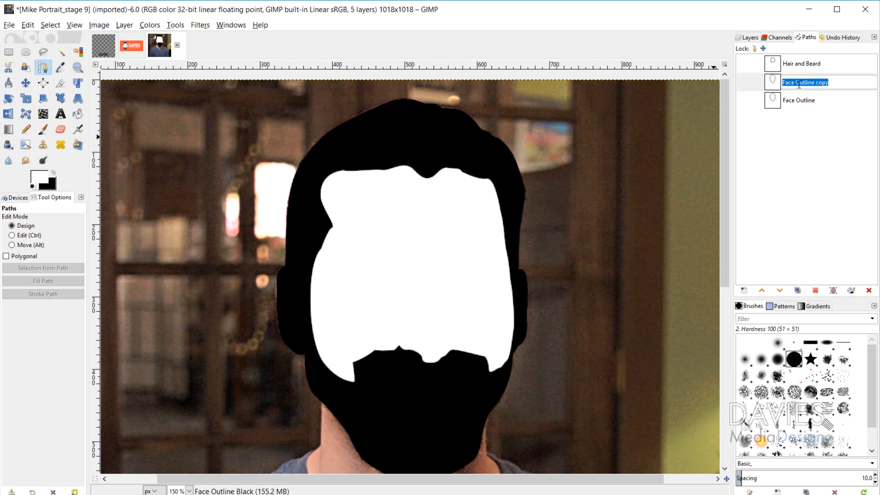
text(Right Ear)
key(Return)
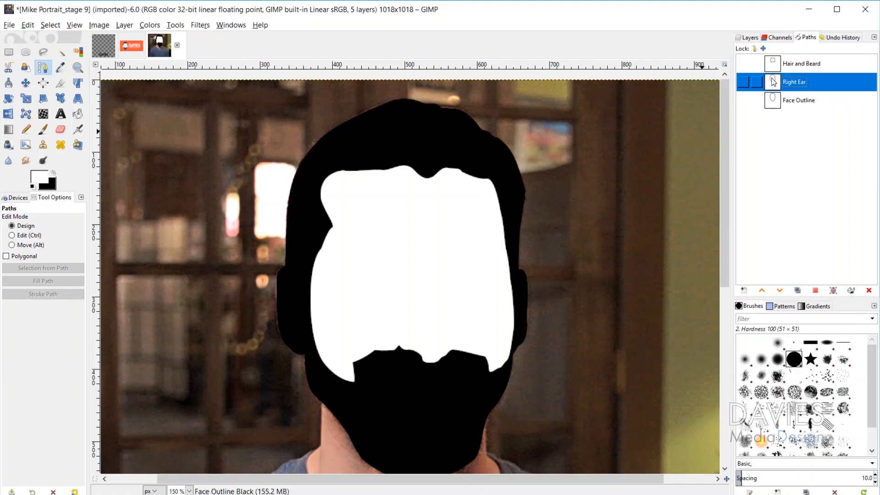
- Show the Right Ear path, load it into the Paths tool, and delete all anchor points except the five around the ear on the image's left side
click(744, 83)
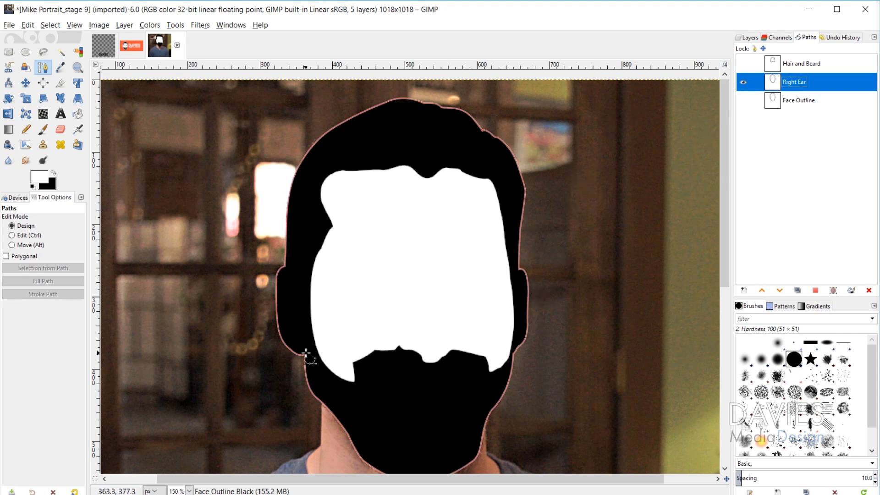
click(363, 110)
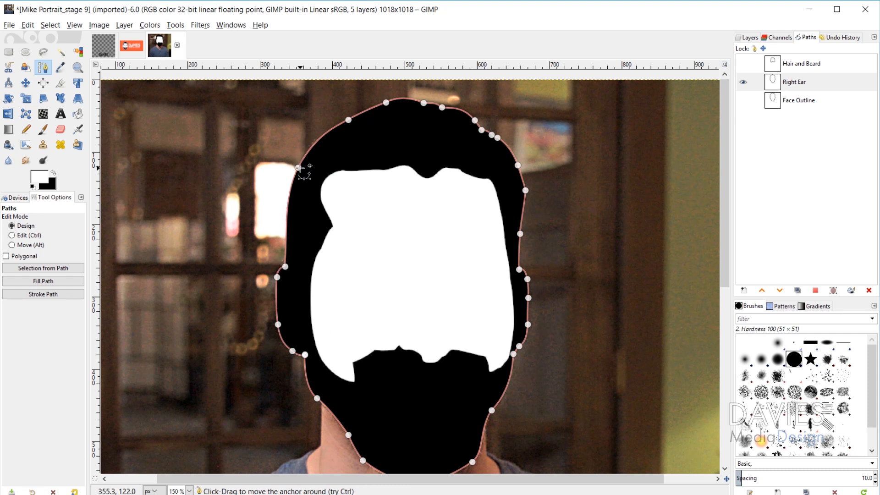
click(299, 168)
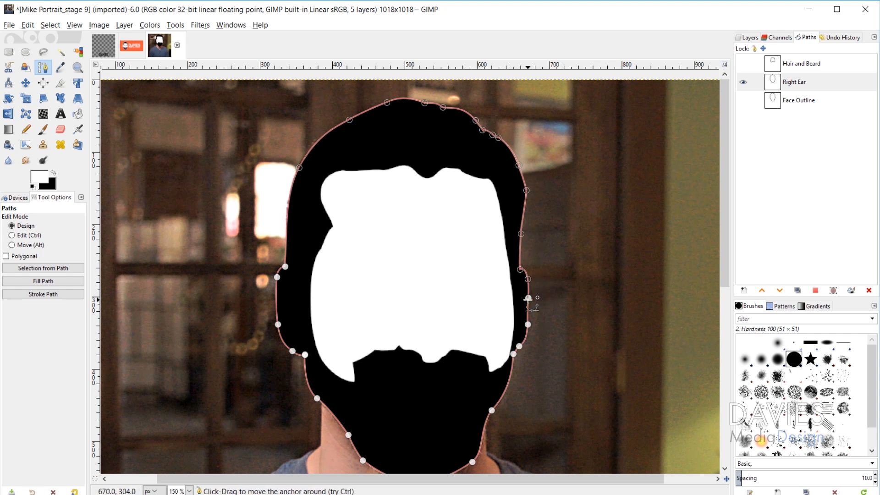
scroll(491, 410, down, 2)
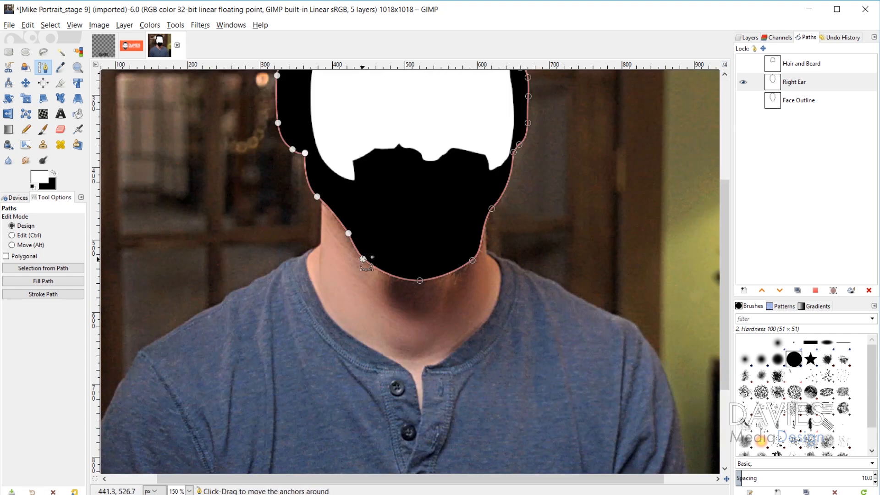
scroll(302, 171, up, 1)
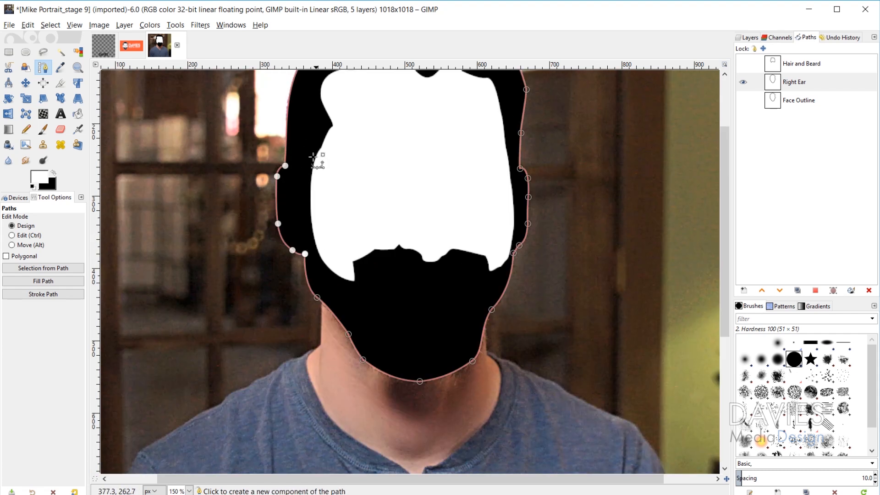
scroll(321, 183, up, 1)
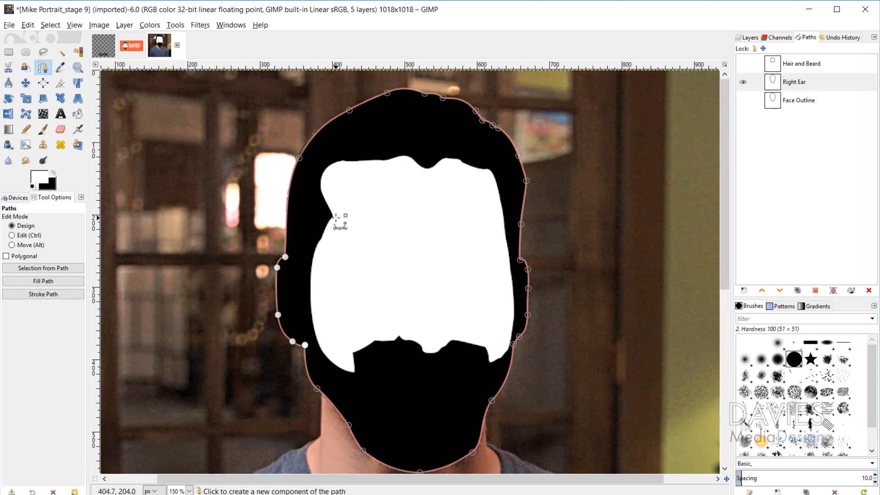
key(ctrl+z)
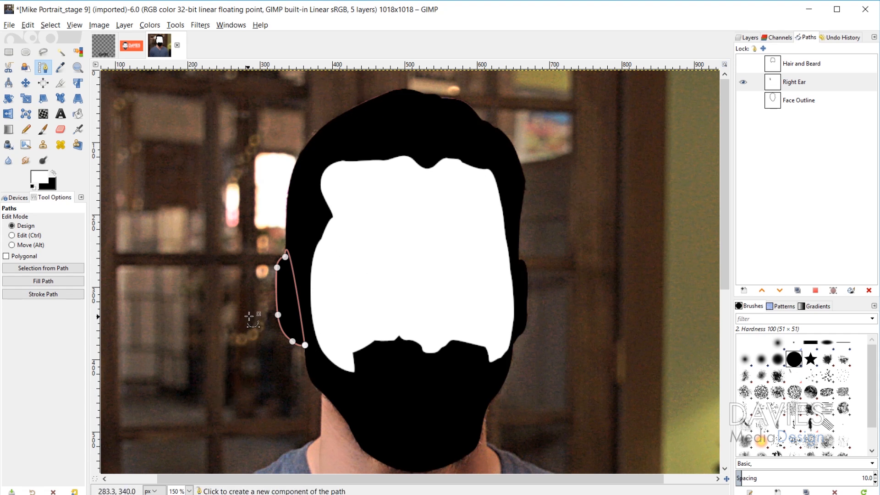
- Hide the Face Outline Black and Hair and Beard layers to expose the ear in the portrait photo
scroll(269, 306, up, 3)
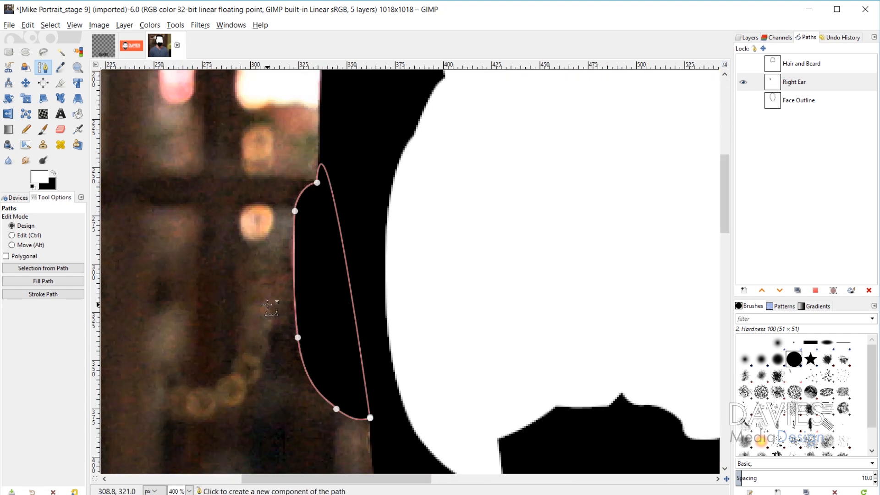
click(750, 38)
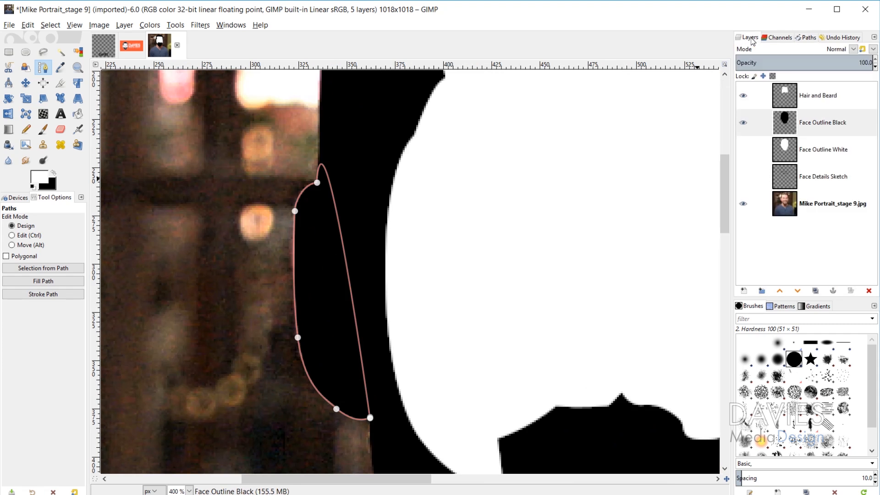
click(743, 123)
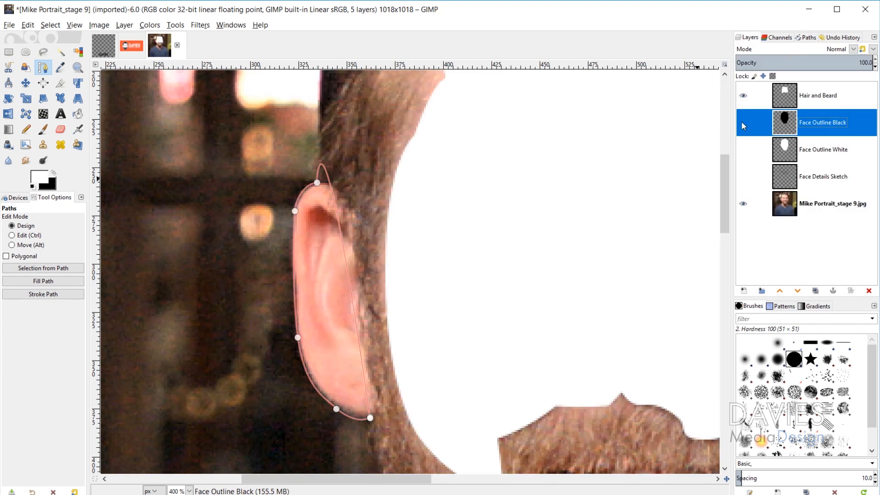
click(743, 96)
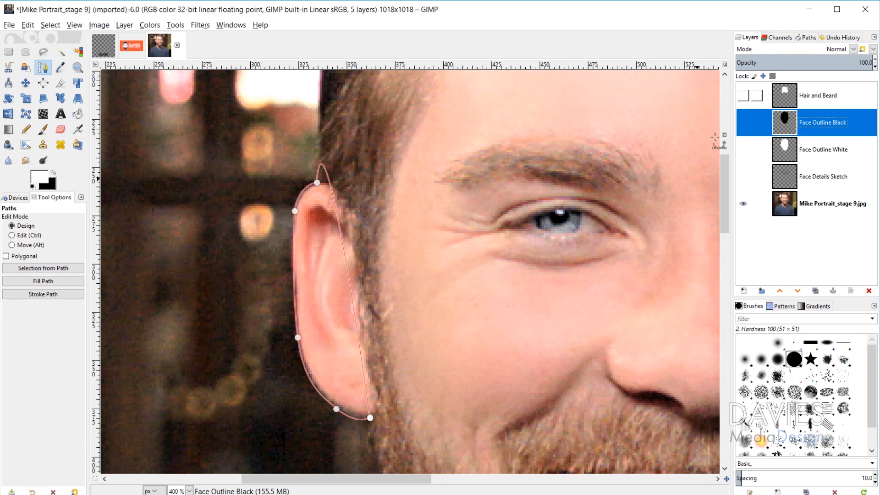
- Curve the Right Ear path over the top of the ear and add two anchor points along its inner edge
click(317, 182)
drag(325, 80, 376, 174)
key(ctrl)
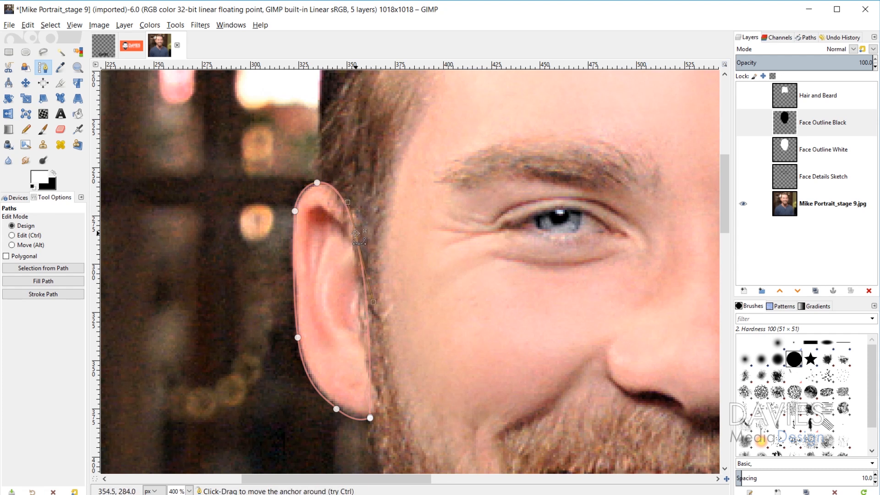
click(353, 237)
drag(353, 236, 351, 215)
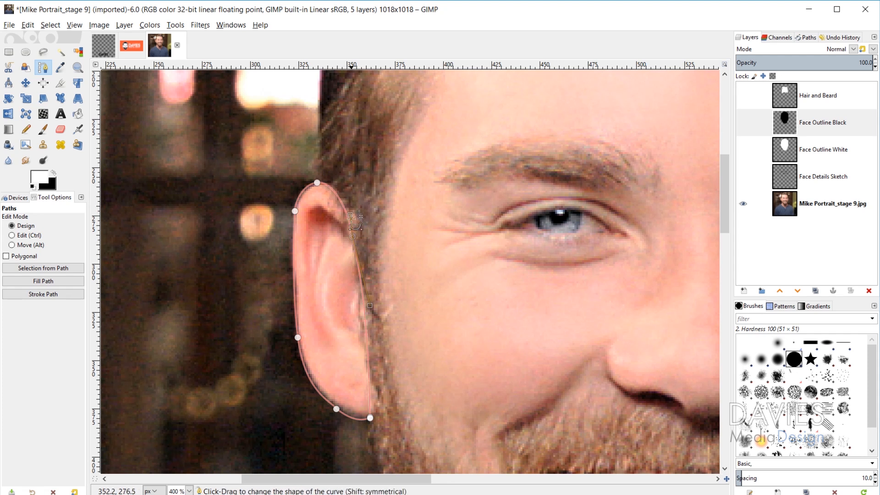
key(ctrl)
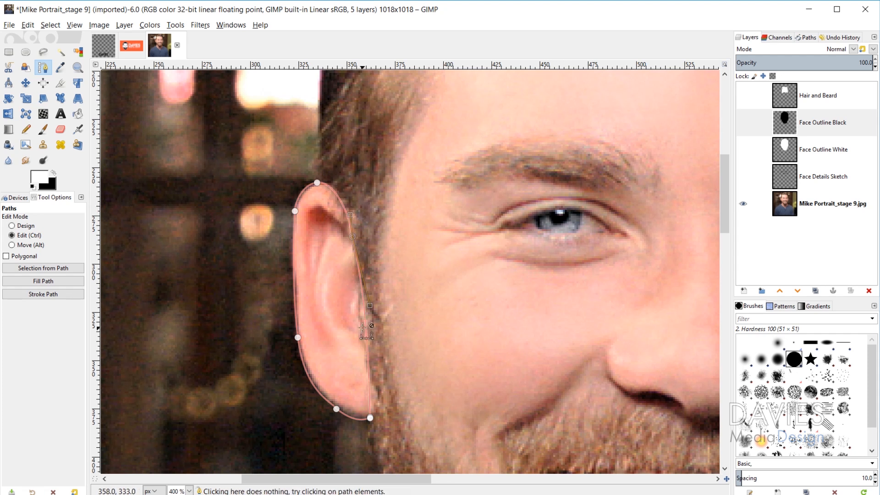
ctrl+click(369, 305)
drag(365, 311, 361, 314)
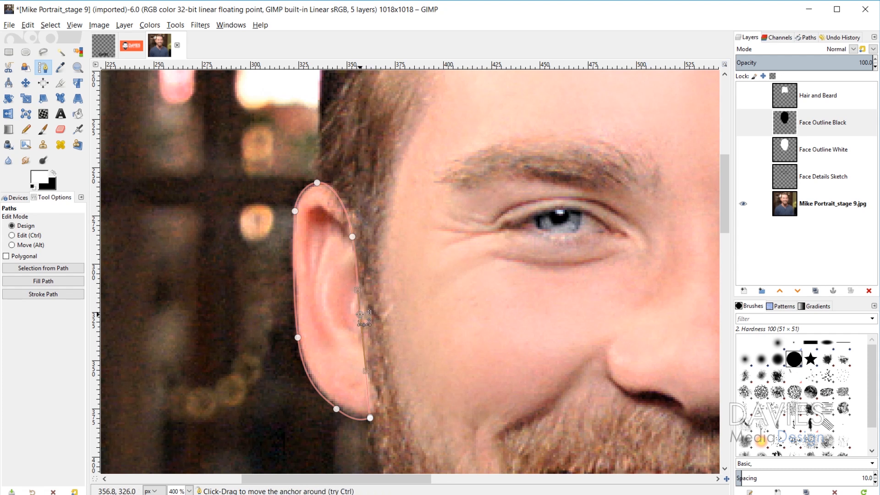
- Shape the path's lower inner segment around the earlobe with curve handles and two added anchor points
click(370, 417)
drag(366, 375, 384, 407)
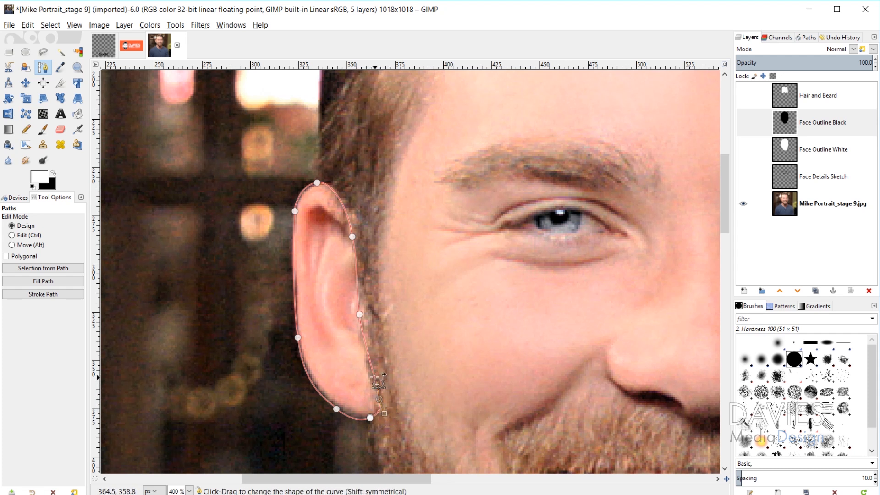
click(360, 314)
drag(361, 336, 369, 377)
key(ctrl)
ctrl+click(371, 373)
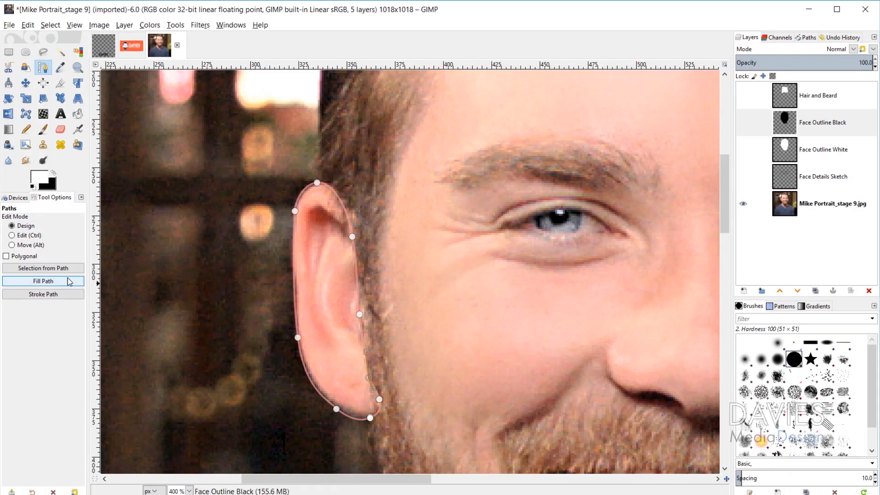
- Convert the Right Ear path to a selection, cut that area out of the shown Face Outline Black layer, and deselect
click(62, 272)
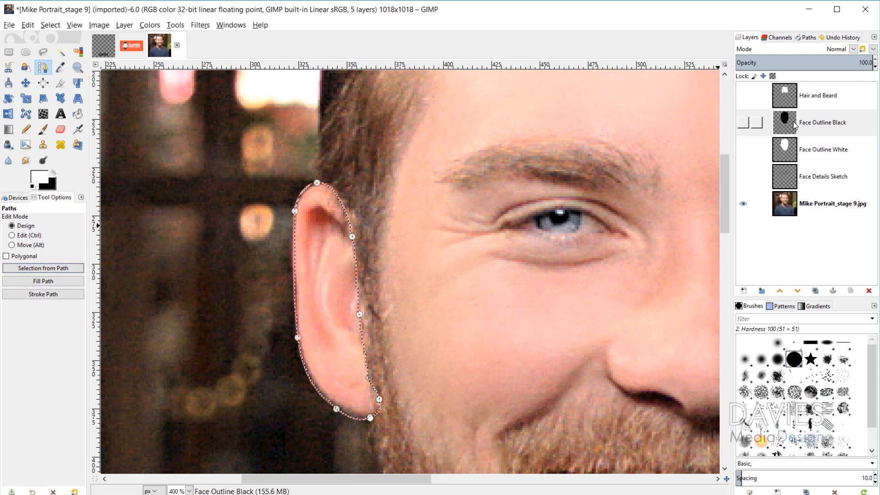
click(744, 123)
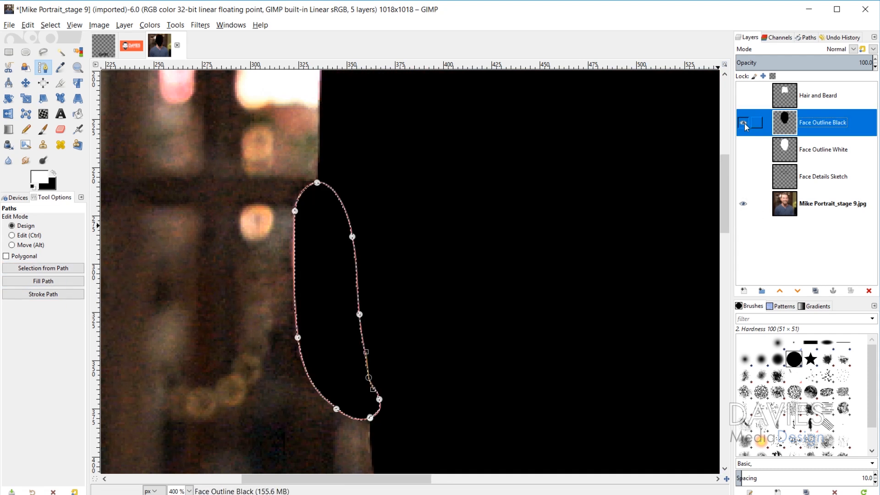
key(Delete)
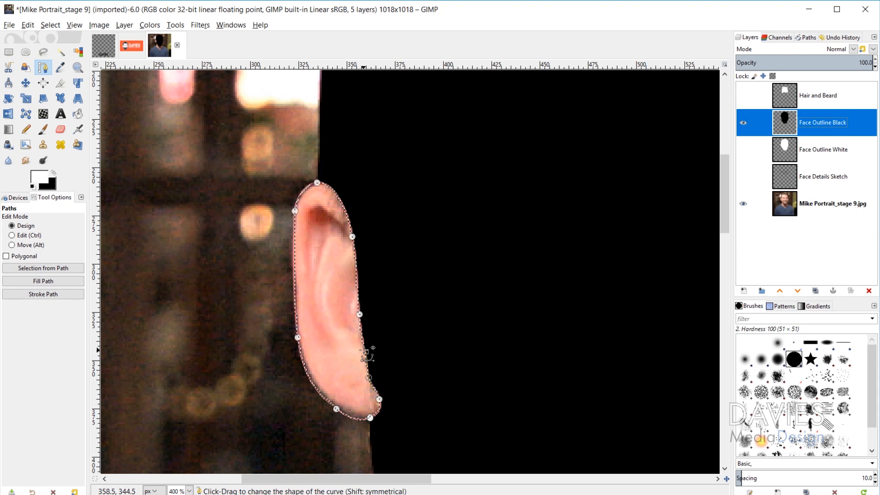
key(ctrl+shift+a)
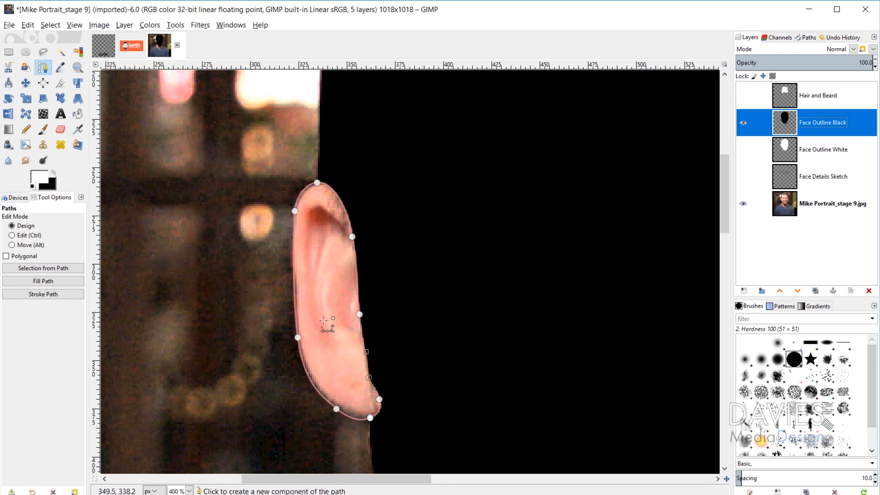
- Hide the Right Ear path and show the Face Outline White layer behind the ear cutout
click(26, 83)
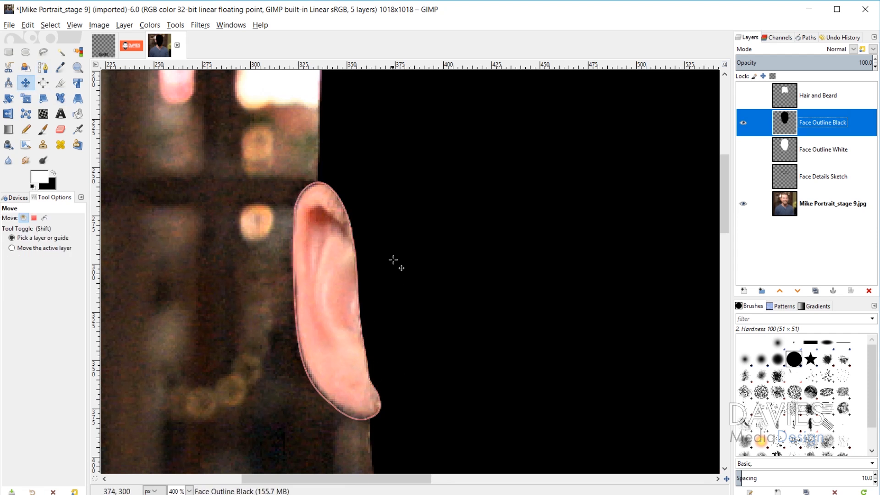
click(807, 38)
click(746, 83)
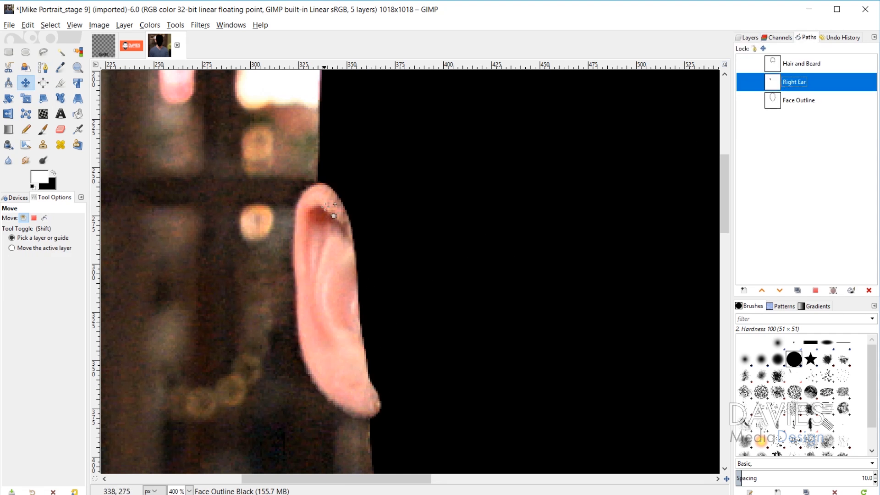
click(750, 39)
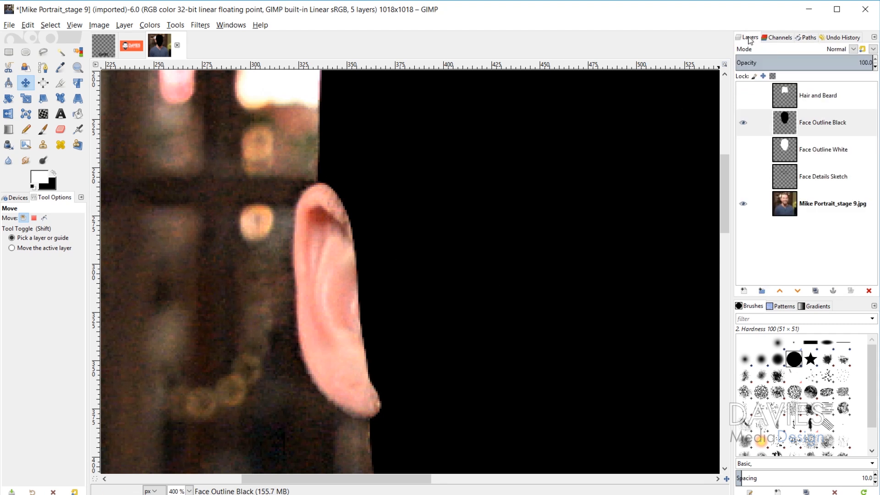
click(749, 149)
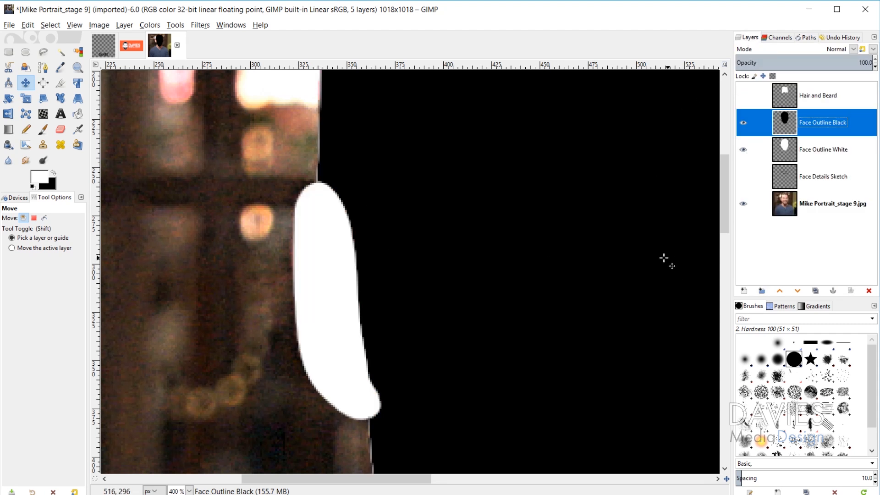
- Check the ear cutout with the Hair and Beard layer shown, and hide that layer plus both Face Outline layers
scroll(620, 310, down, 1)
scroll(619, 310, down, 2)
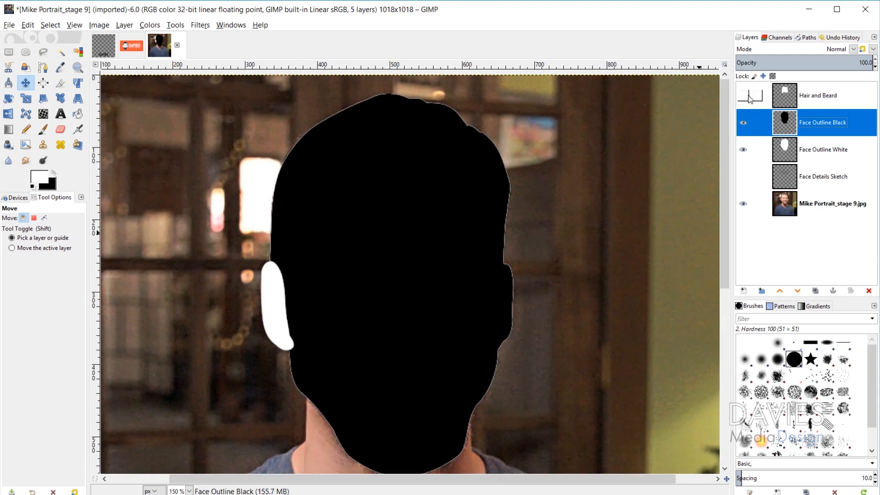
click(749, 96)
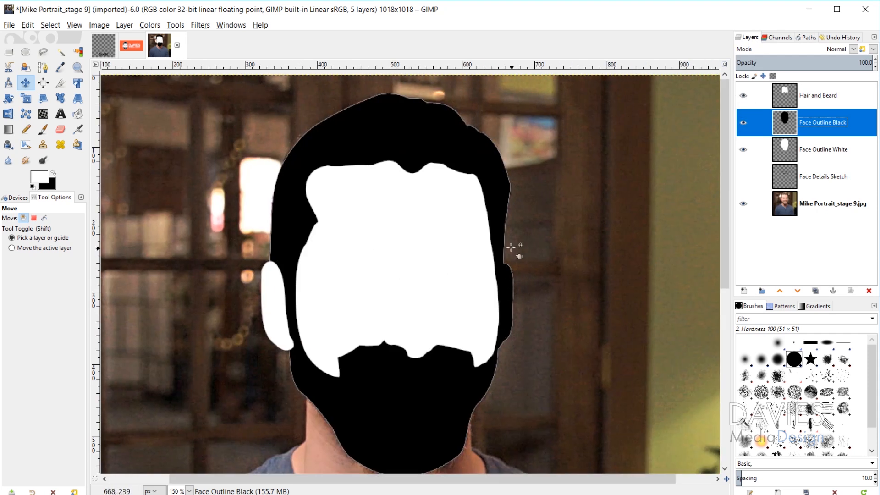
click(744, 122)
click(744, 150)
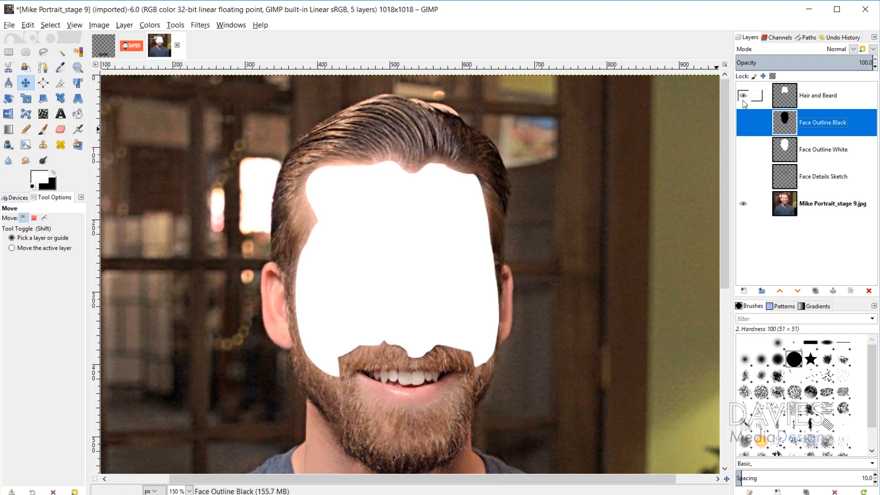
click(744, 96)
- Duplicate the Face Outline path, rename the copy Left Ear, and make it visible
click(806, 37)
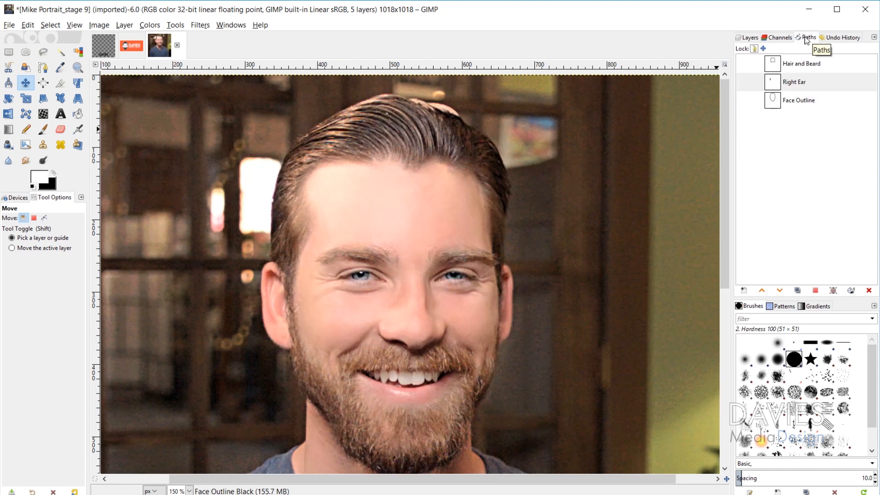
click(773, 104)
click(799, 290)
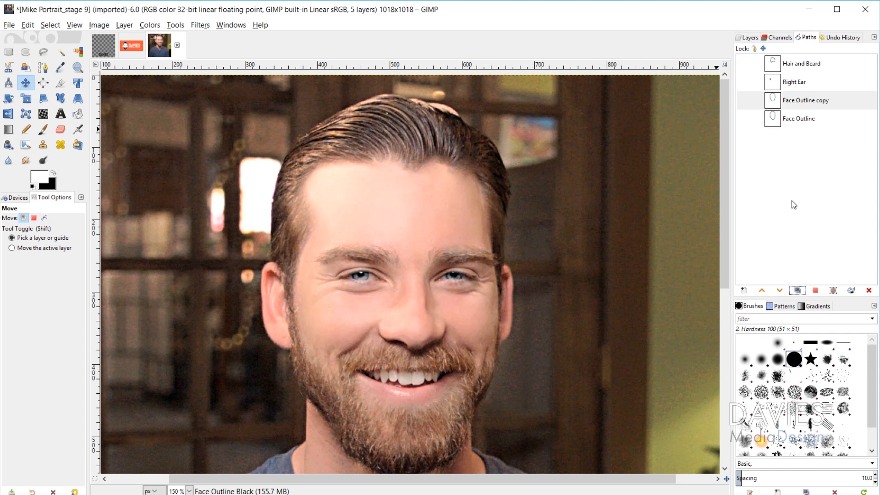
double_click(809, 101)
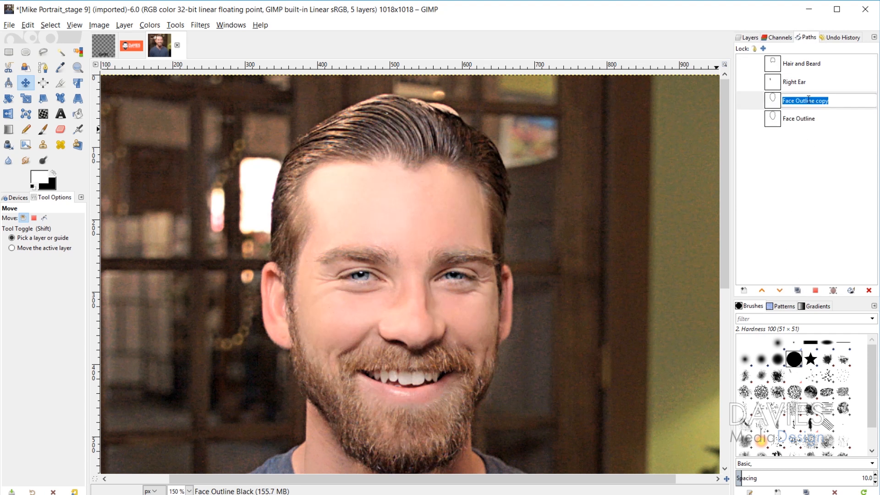
text(eft Ear)
key(Return)
click(745, 100)
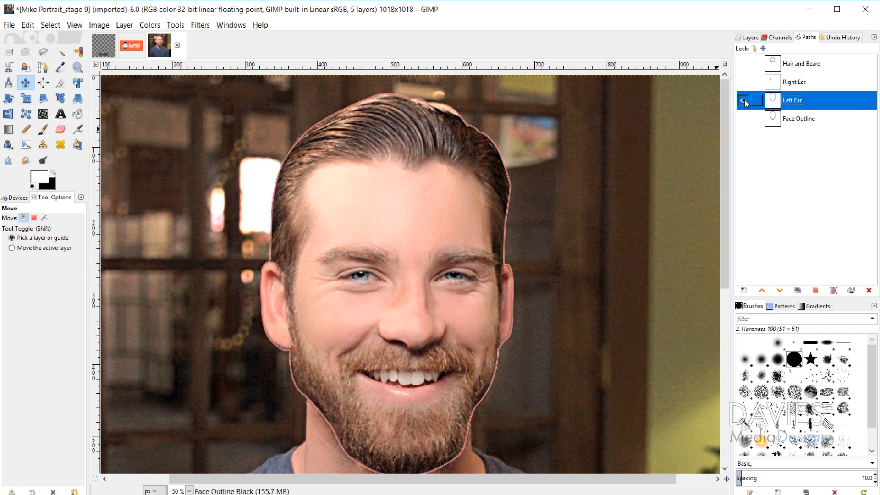
- Delete all anchor points of the Left Ear path except the six along the outer edge of the ear beside the plain dark background
click(43, 68)
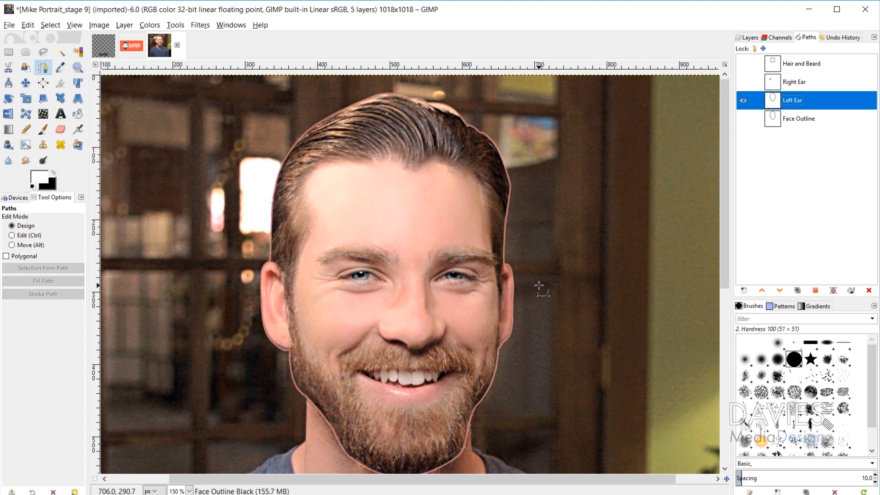
click(507, 226)
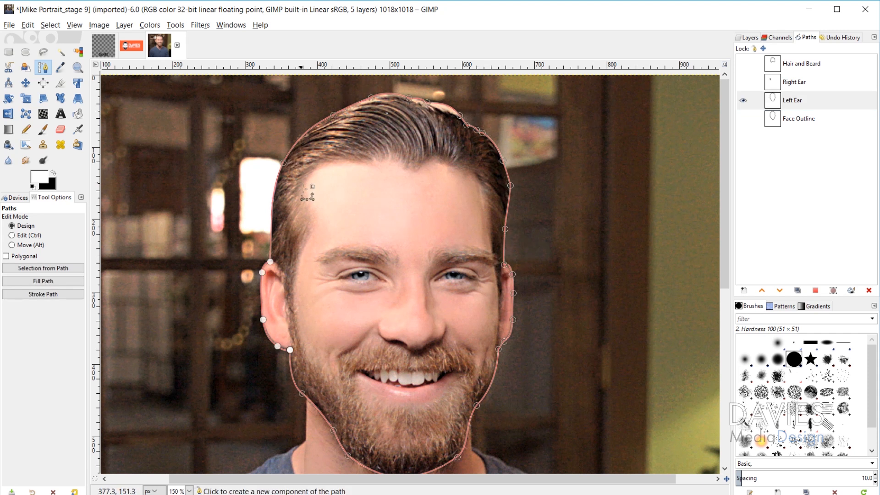
shift+click(270, 262)
shift+click(263, 273)
shift+click(263, 319)
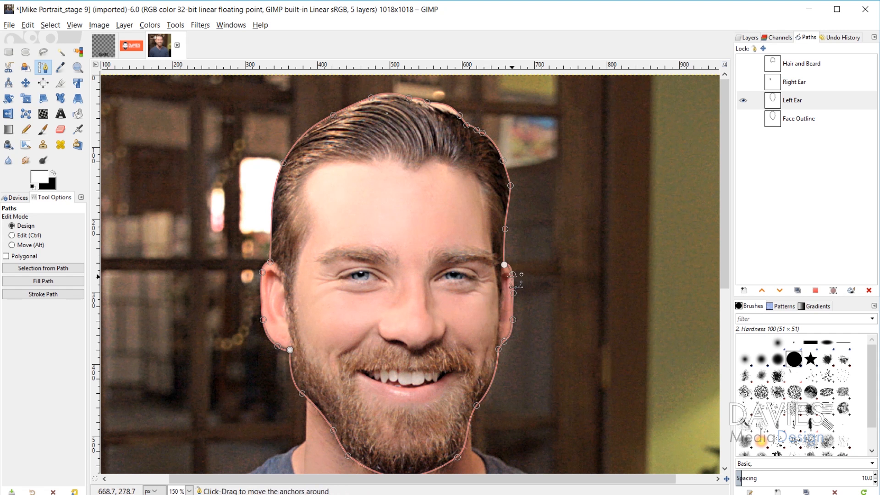
shift+click(514, 292)
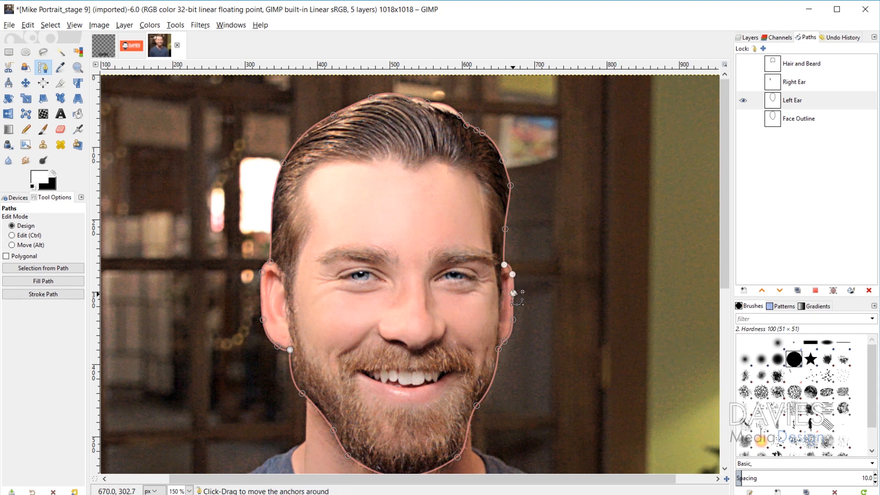
shift+click(513, 319)
shift+click(504, 341)
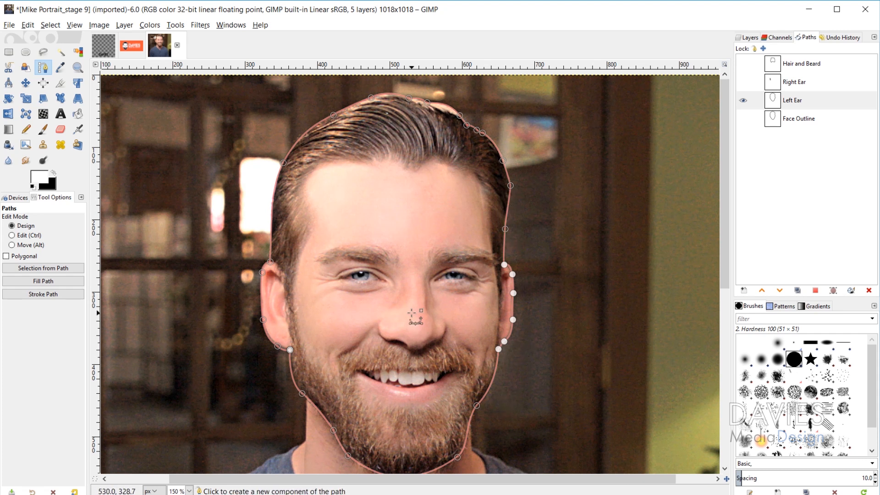
key(Delete)
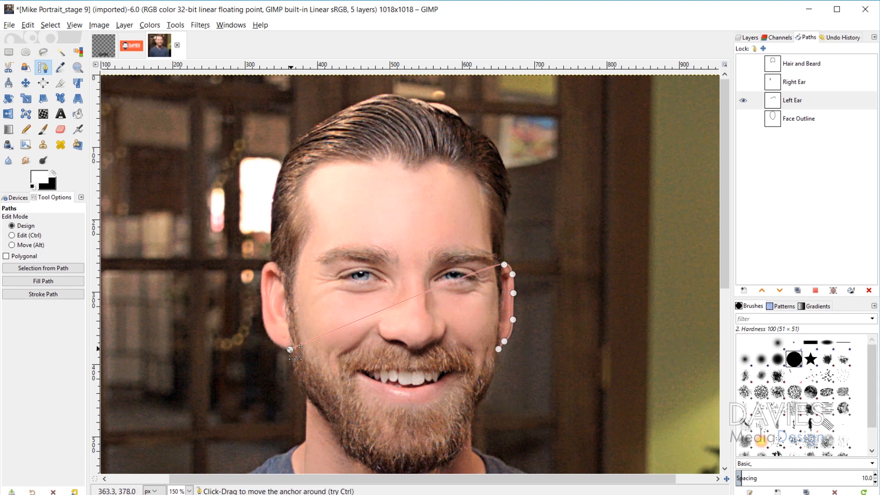
ctrl+shift+click(291, 350)
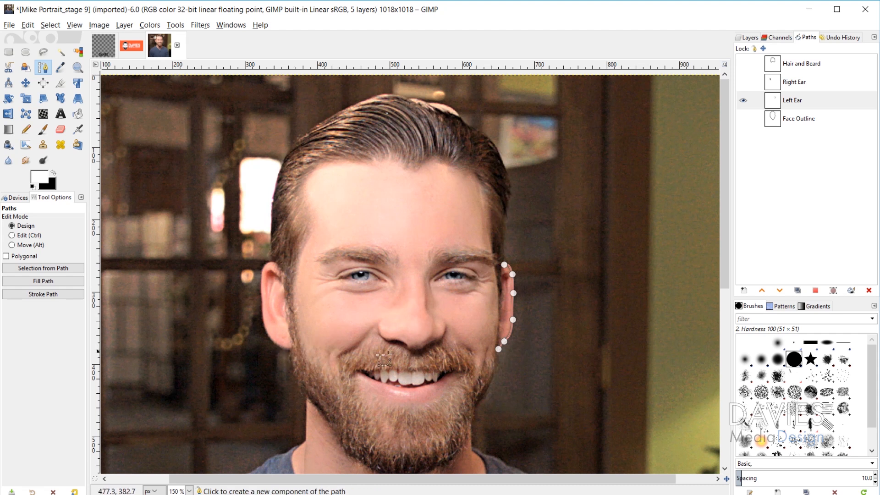
- Extend the Left Ear path from its lowest anchor to a curved point midway up the inner edge, and straighten the connecting segment
scroll(514, 317, up, 4)
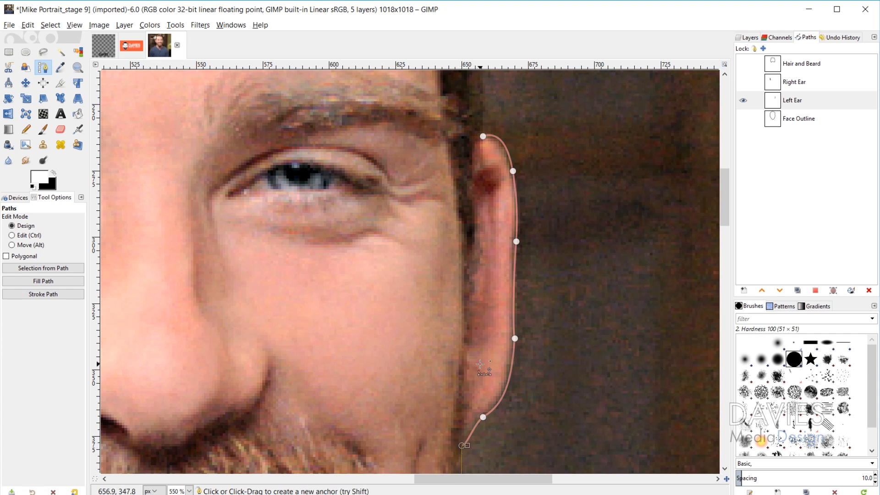
drag(471, 289, 474, 260)
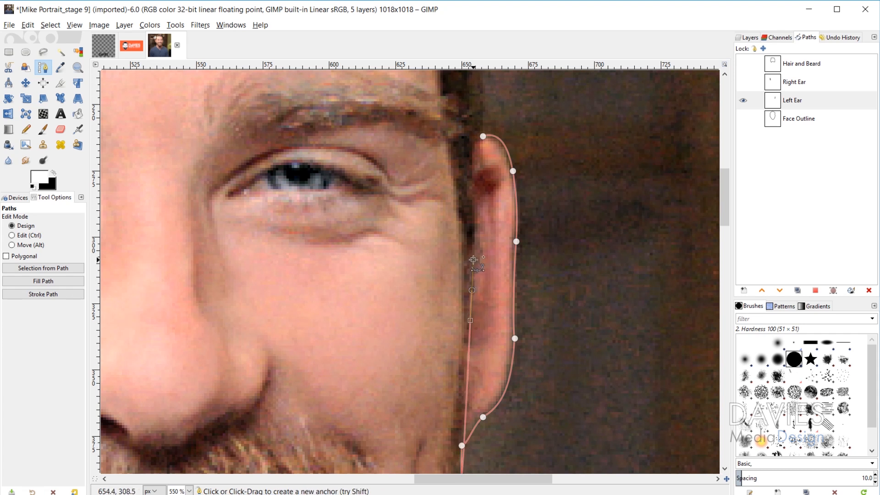
scroll(564, 344, down, 3)
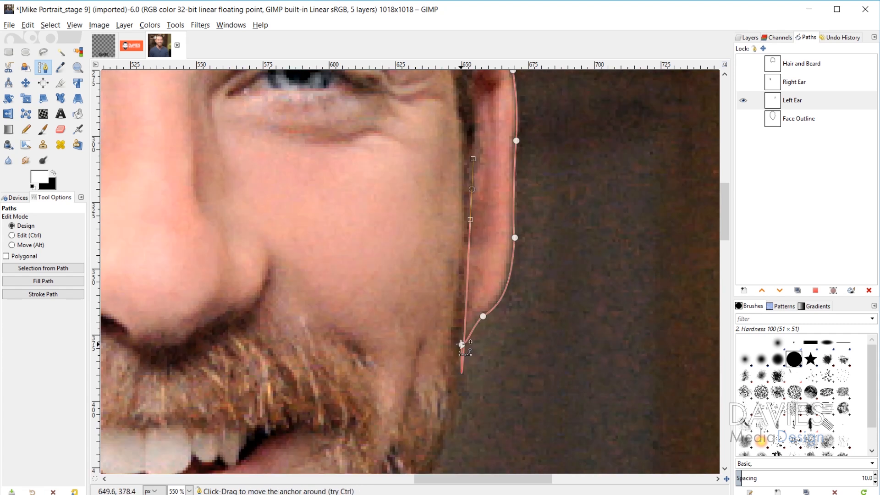
drag(462, 371, 473, 260)
scroll(473, 296, up, 3)
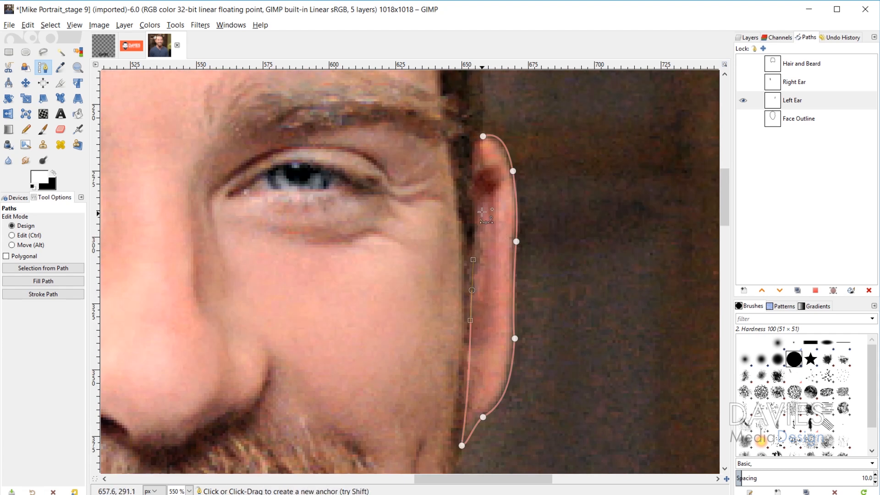
- Add two anchor points further up the ear's inner edge and bend the segments between them to follow the hairline
drag(478, 202, 477, 167)
click(472, 291)
mouse_move(473, 260)
mouse_down()
mouse_move(477, 269)
mouse_move(485, 262)
mouse_up()
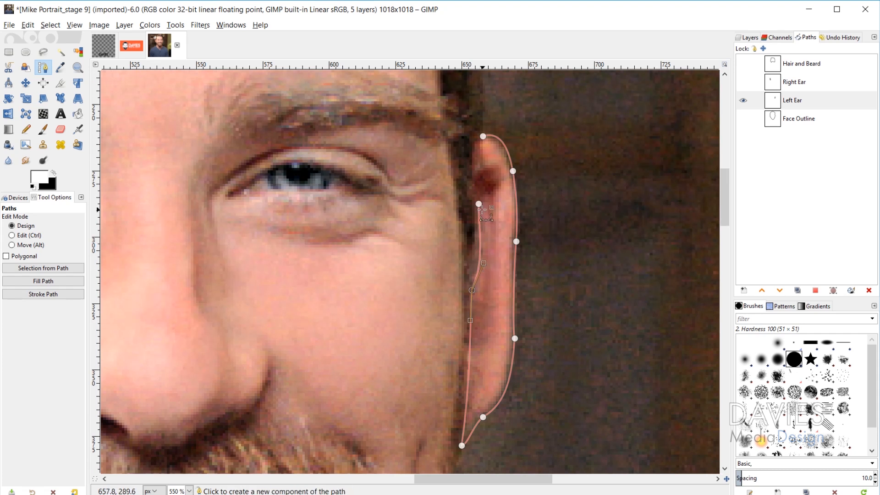
click(479, 204)
drag(480, 200, 471, 182)
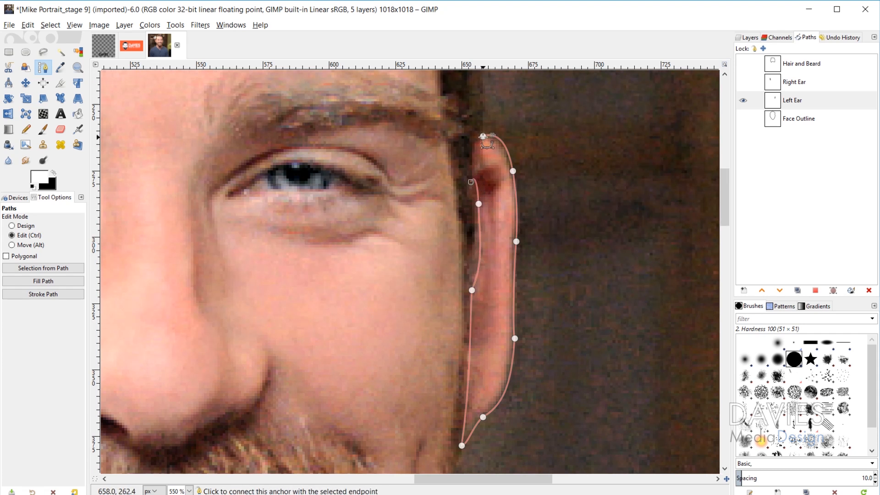
- Close the Left Ear path at its top anchor and adjust the curve handles to round the upper inner edge
ctrl+click(483, 137)
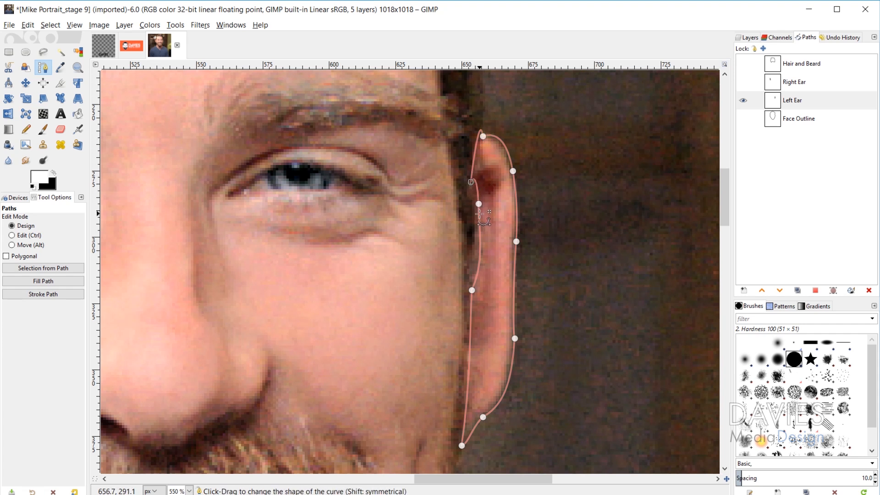
click(478, 204)
drag(478, 168, 468, 196)
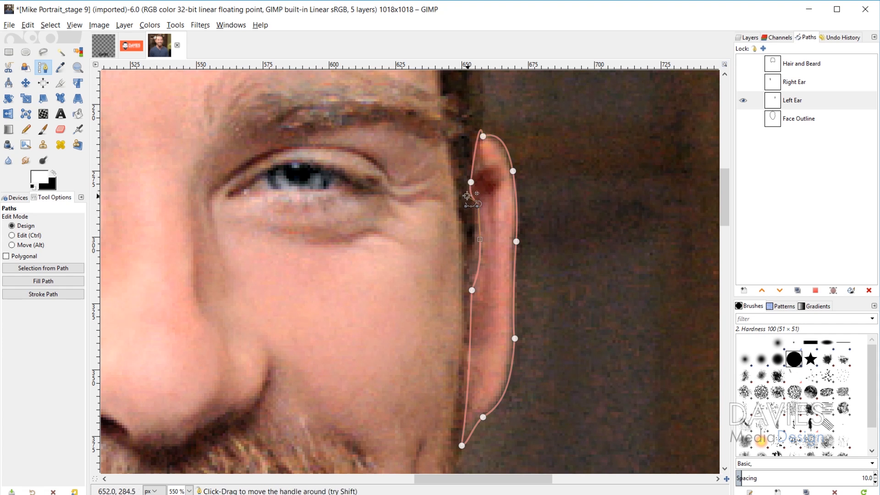
click(483, 137)
mouse_move(483, 135)
mouse_down()
mouse_move(479, 109)
mouse_move(468, 140)
mouse_up()
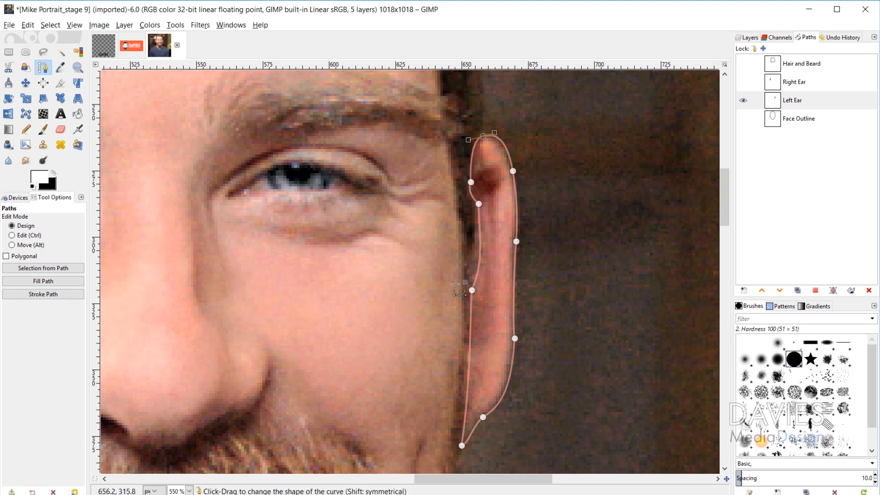
- Convert the Left Ear path to a selection, cut that area out of the shown Face Outline Black layer, and deselect
scroll(308, 344, down, 1)
scroll(309, 345, down, 2)
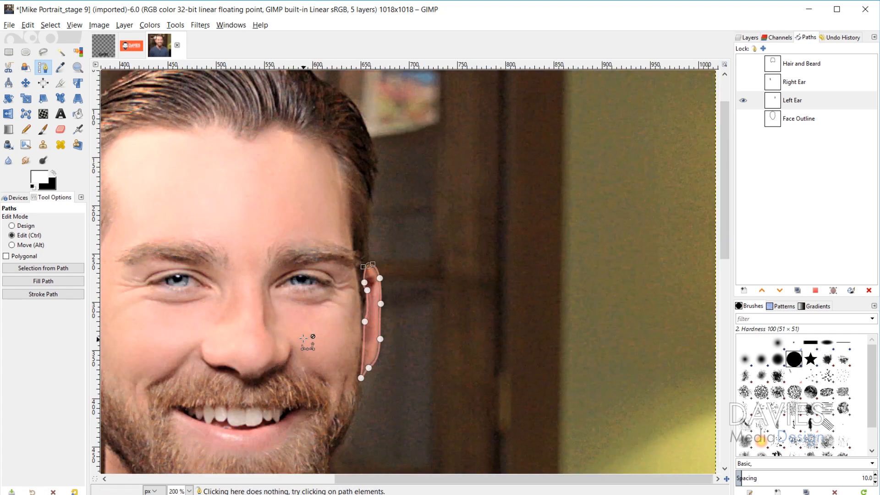
click(46, 268)
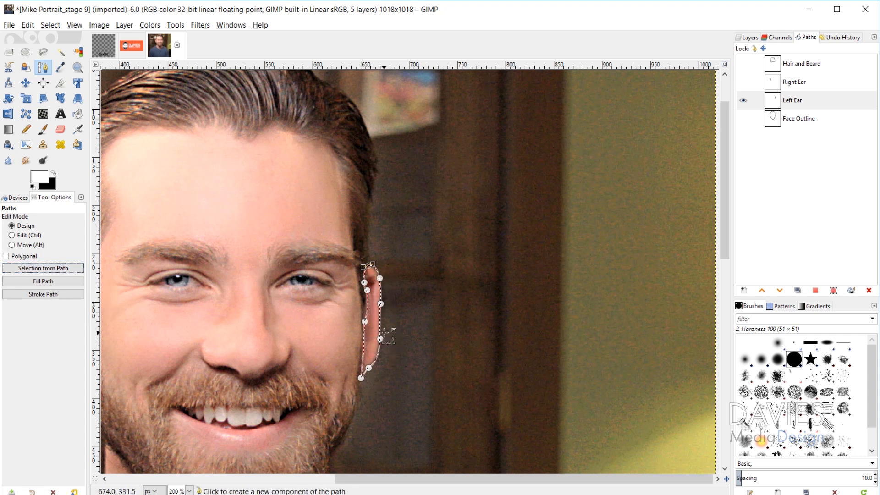
click(748, 39)
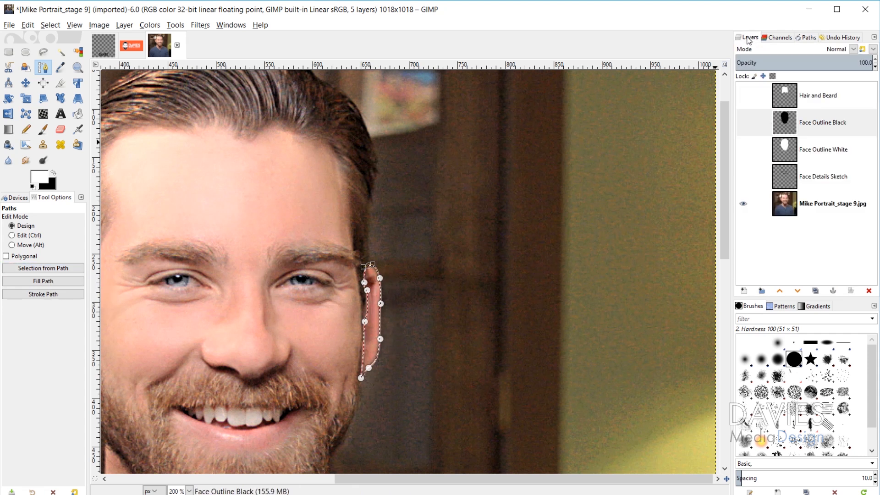
click(786, 123)
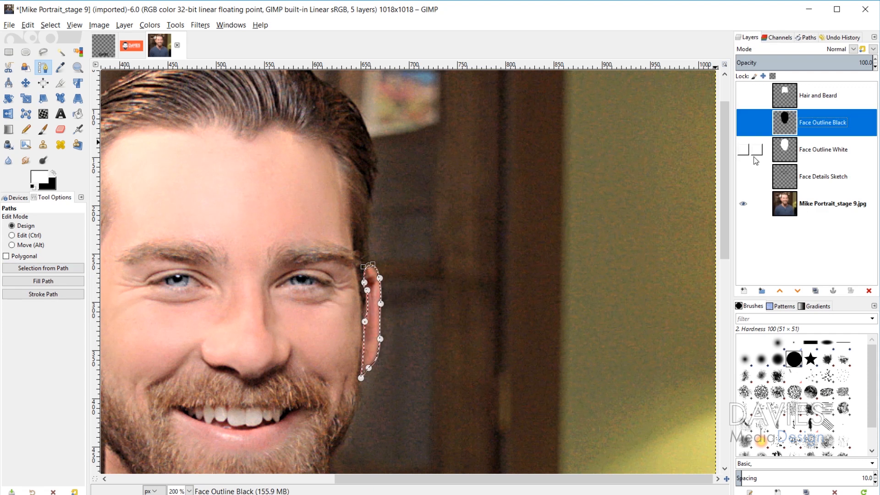
click(744, 124)
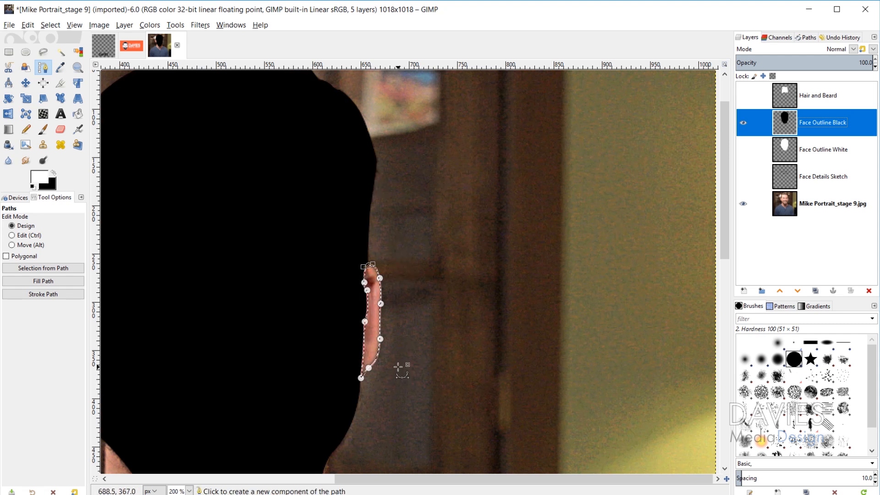
click(26, 83)
- Hide the Left Ear path and show the Face Outline White and Hair and Beard layers
click(810, 38)
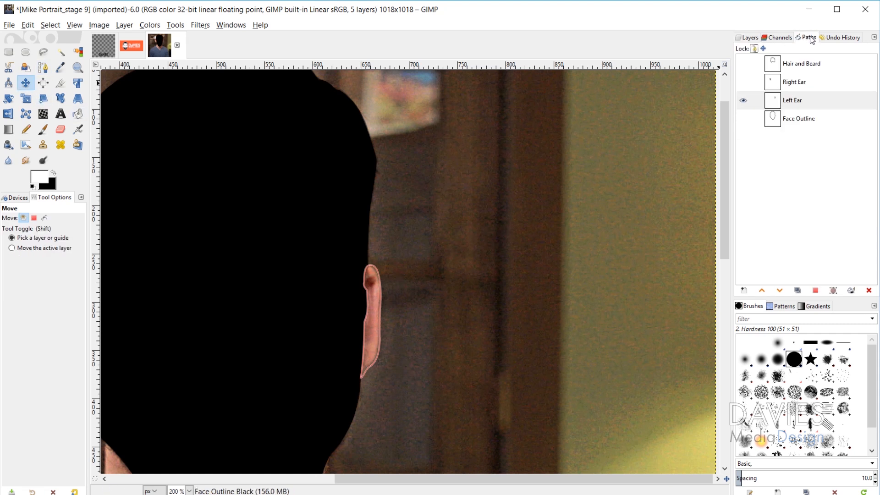
click(749, 101)
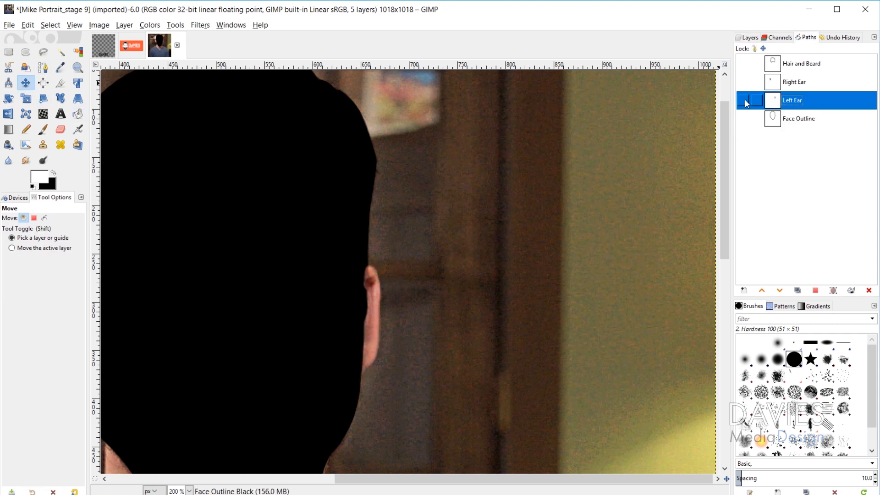
click(750, 39)
click(744, 151)
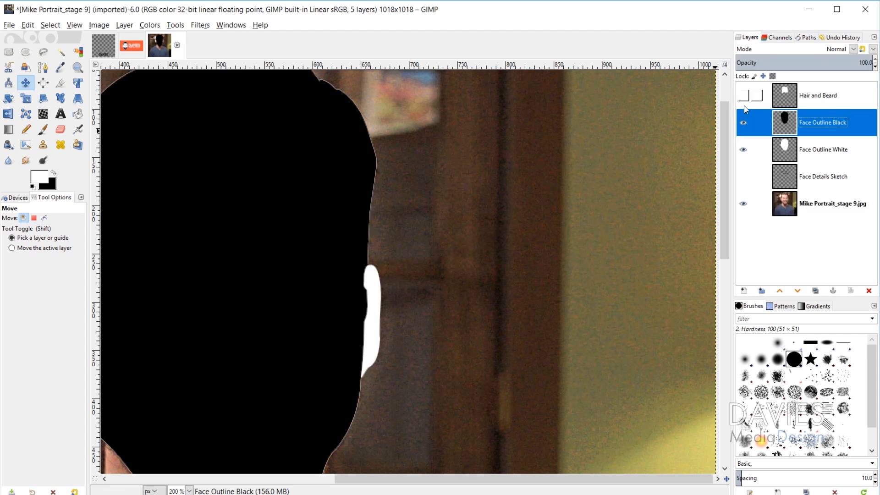
click(744, 96)
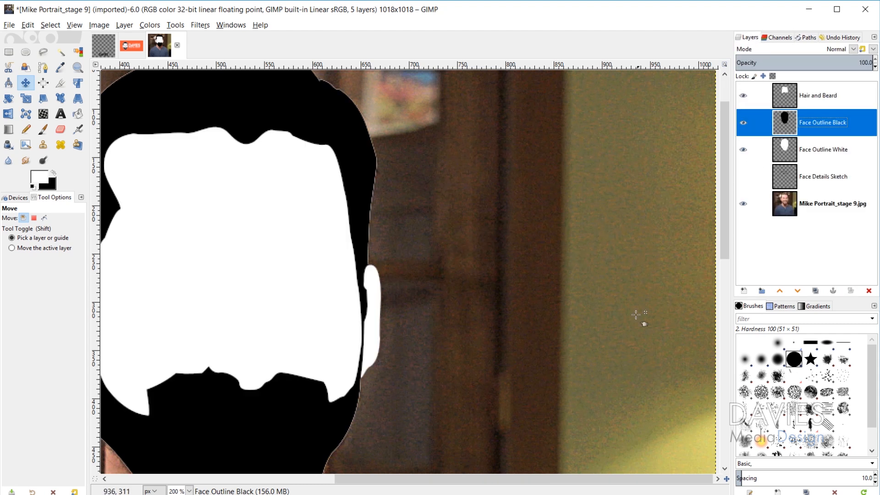
drag(537, 479, 454, 482)
scroll(407, 340, down, 1)
scroll(422, 341, down, 8)
scroll(426, 284, up, 4)
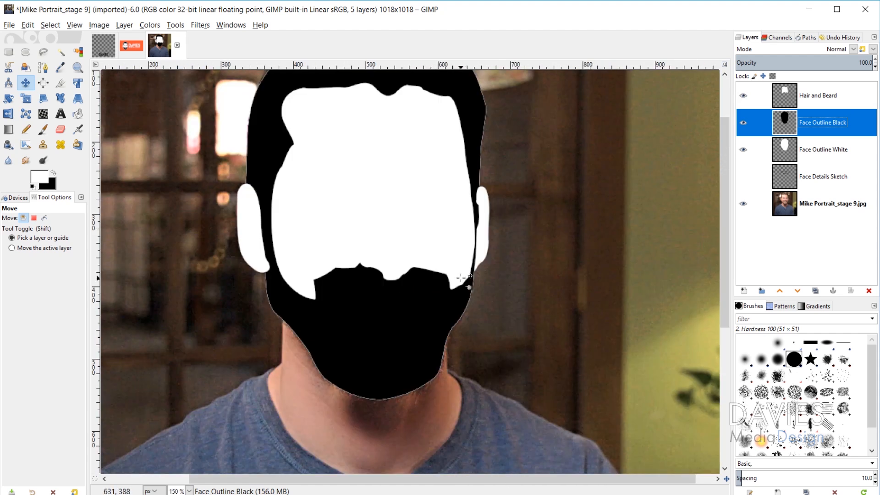
scroll(428, 266, down, 1)
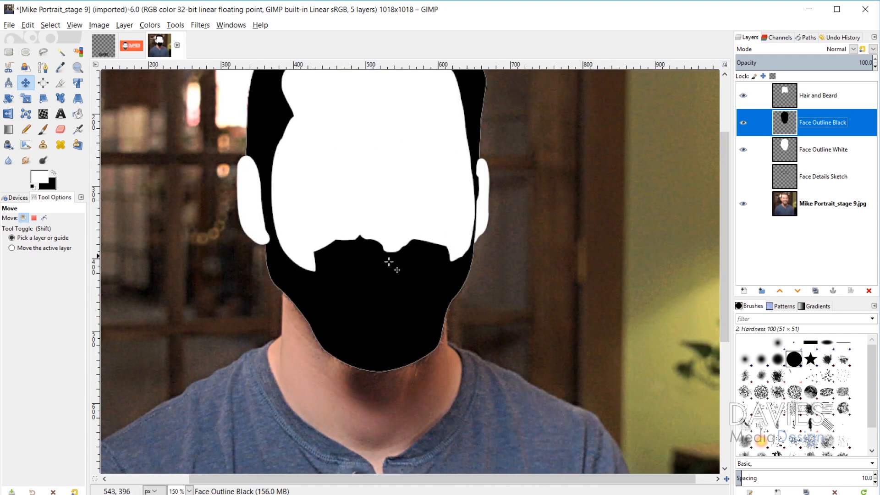
scroll(416, 301, up, 3)
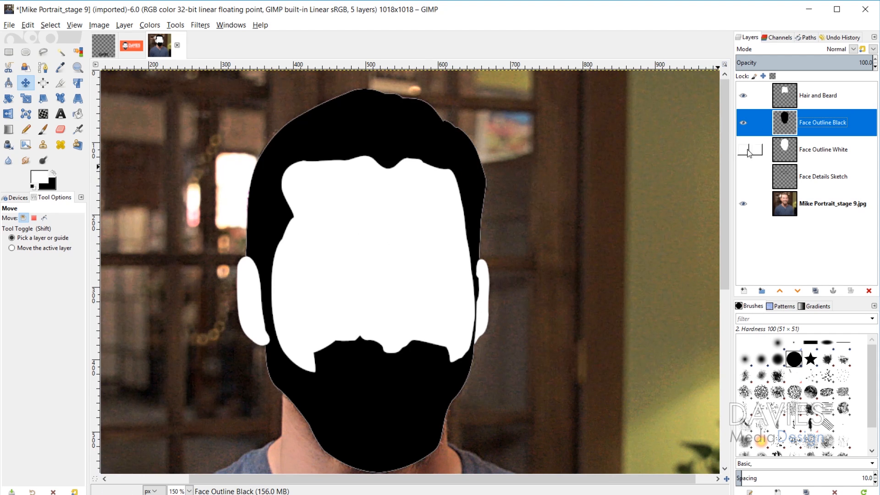
- Hide the Hair and Beard and both Face Outline layers, and trace the image-left eyebrow's lower edge with a new path
drag(744, 151, 744, 97)
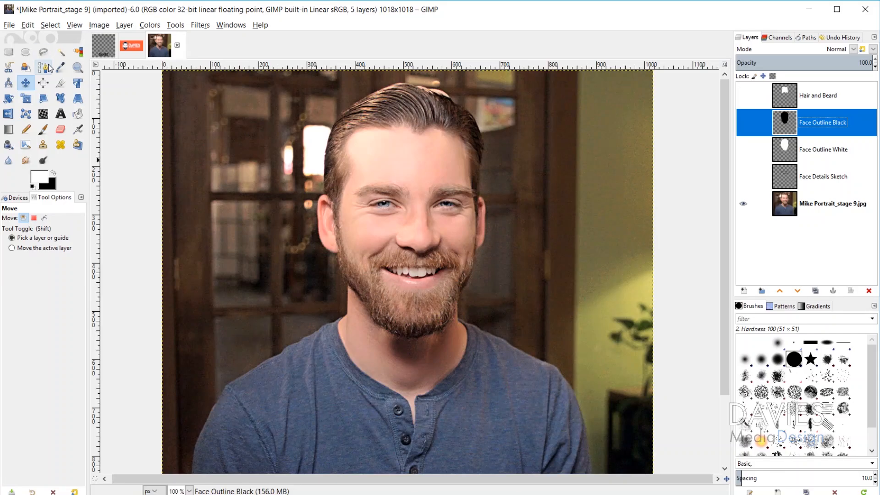
click(43, 68)
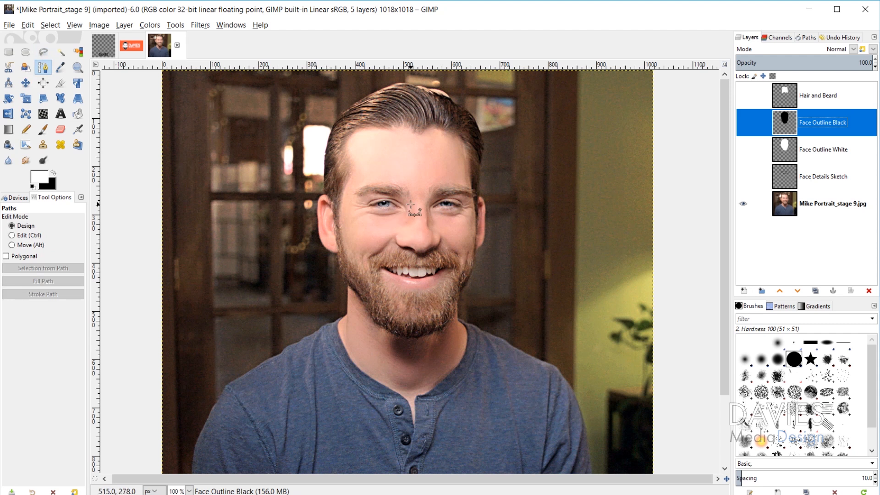
ctrl+scroll(411, 205, up, 4)
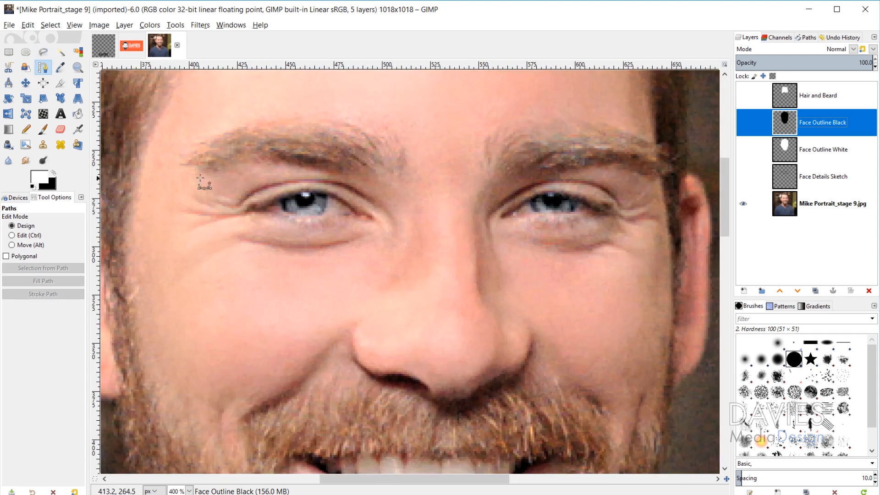
click(182, 162)
drag(209, 175, 222, 180)
drag(281, 165, 297, 172)
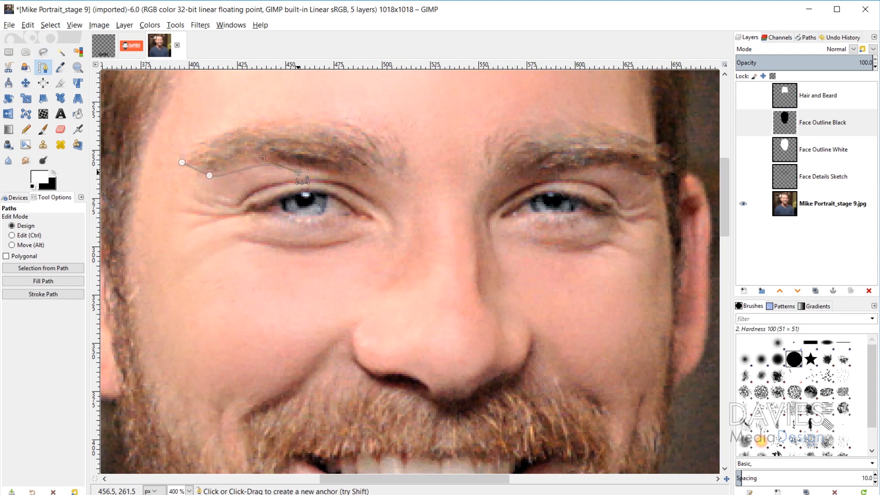
click(210, 175)
drag(223, 180, 263, 159)
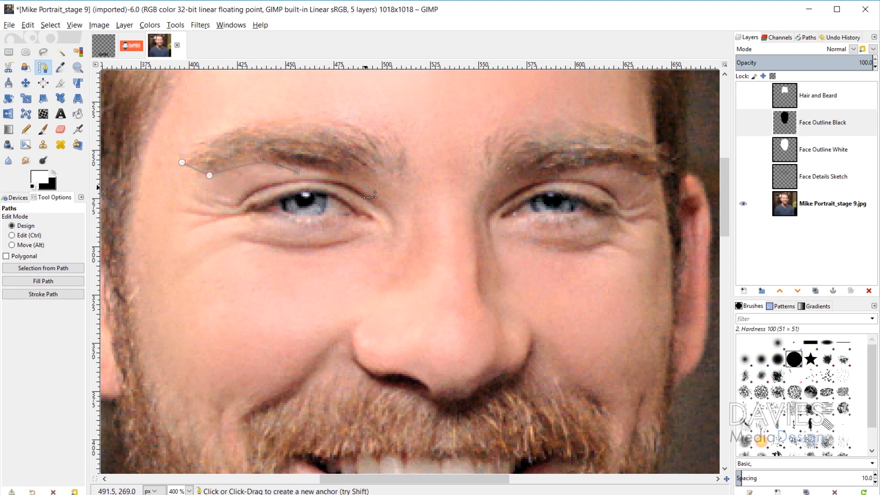
drag(361, 181, 395, 186)
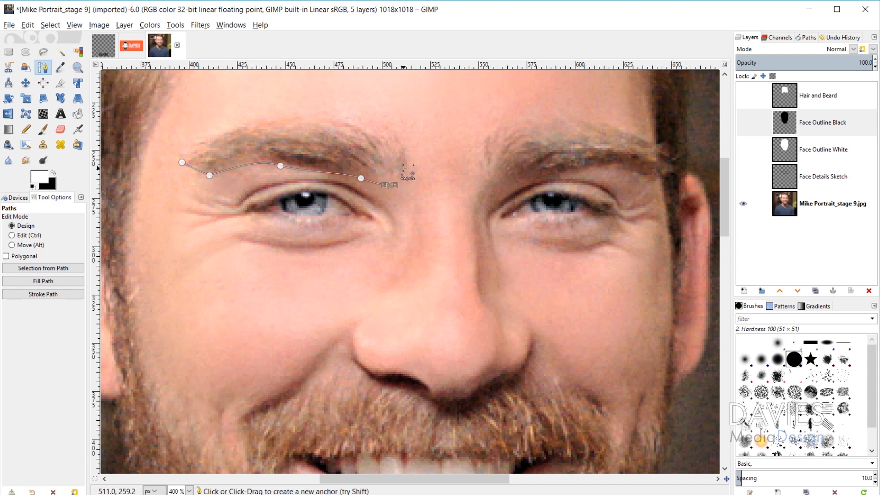
- Trace around the eyebrow's inner end and along its upper edge, closing the path at the outer tip
drag(403, 149, 390, 127)
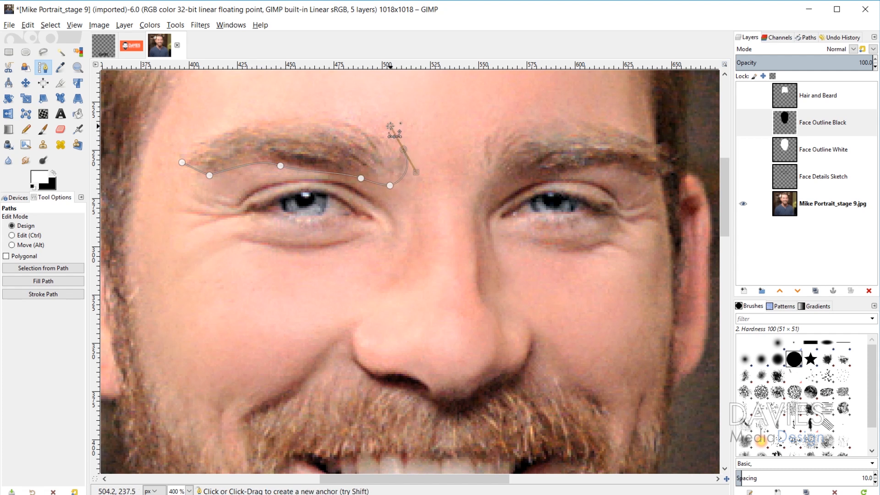
click(361, 130)
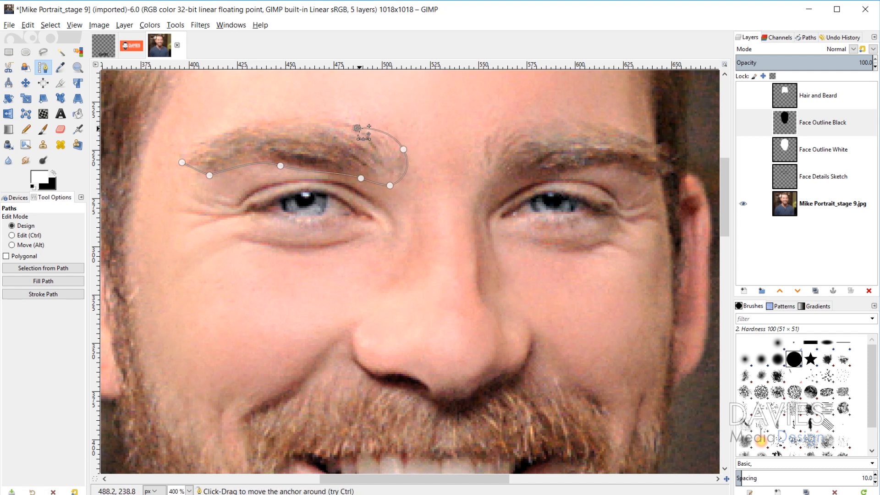
drag(360, 128, 381, 136)
click(404, 149)
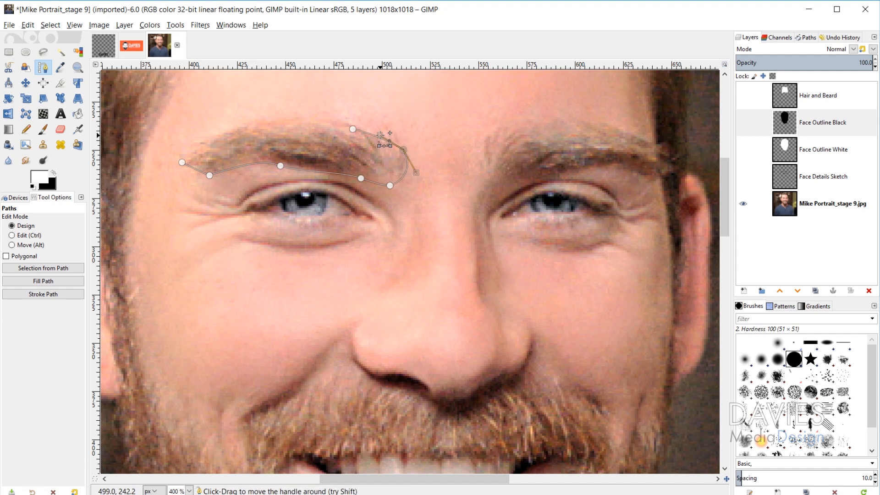
click(353, 129)
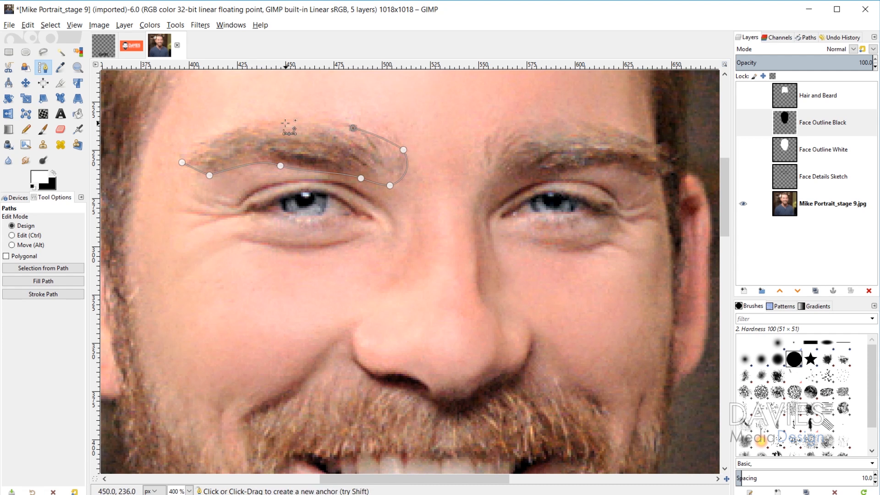
drag(268, 120, 202, 145)
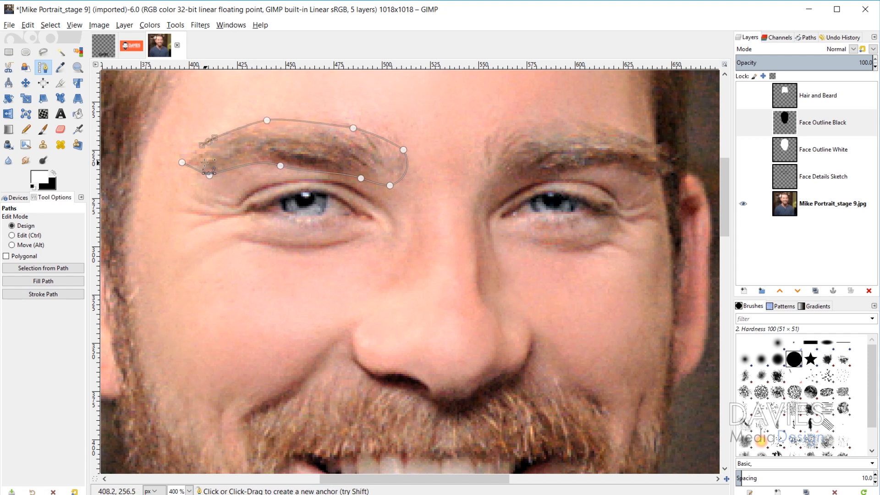
ctrl+click(182, 162)
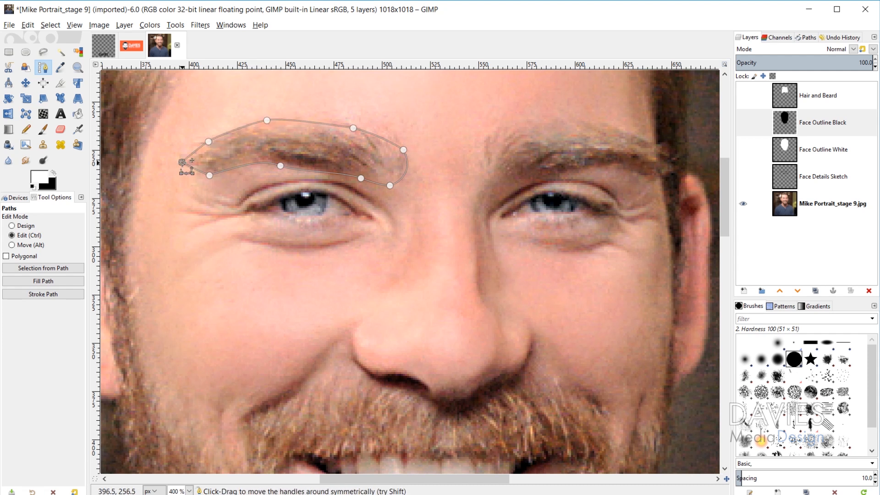
- Adjust the anchors and curve handles along the closed eyebrow's upper edge and inner end to smooth its outline
click(209, 141)
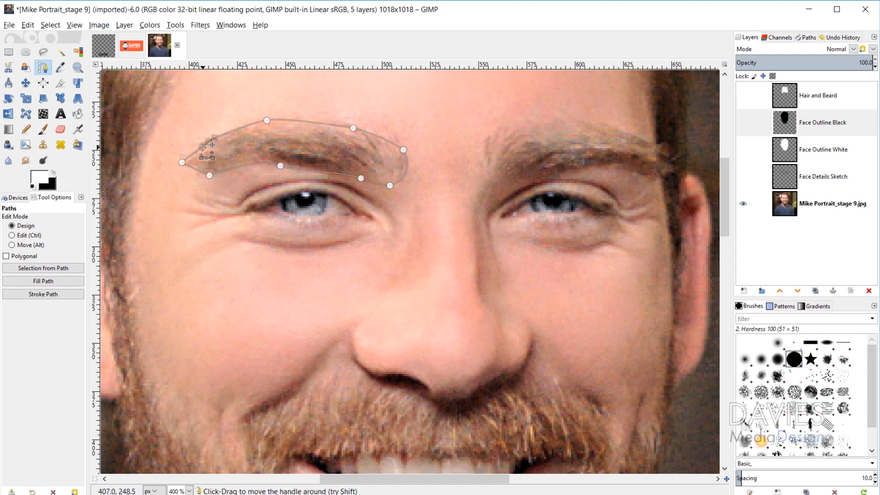
drag(214, 138, 220, 134)
drag(267, 120, 243, 123)
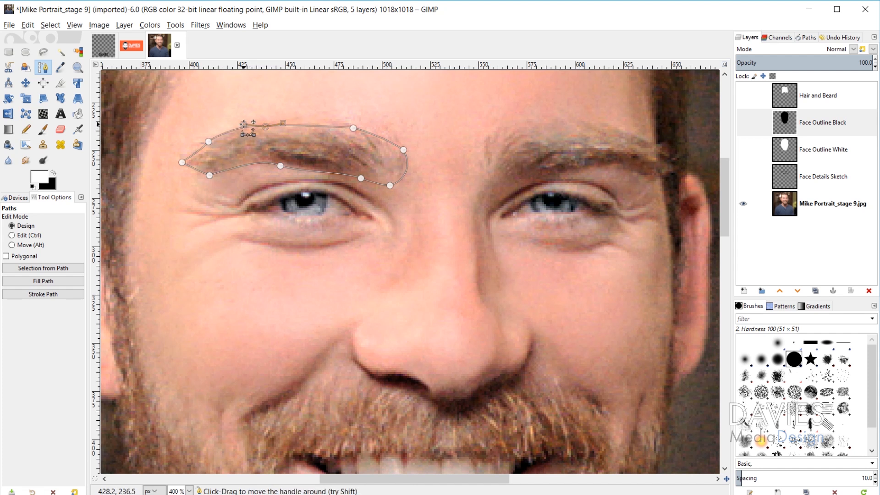
click(353, 127)
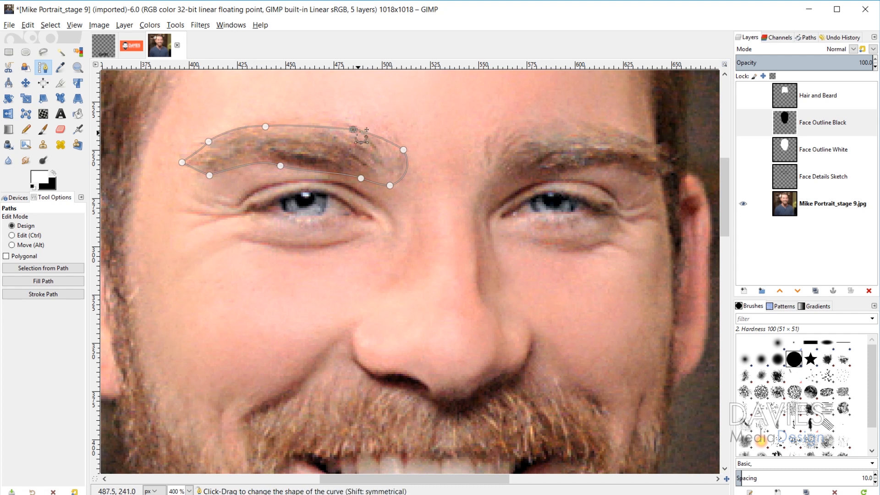
drag(354, 129, 332, 123)
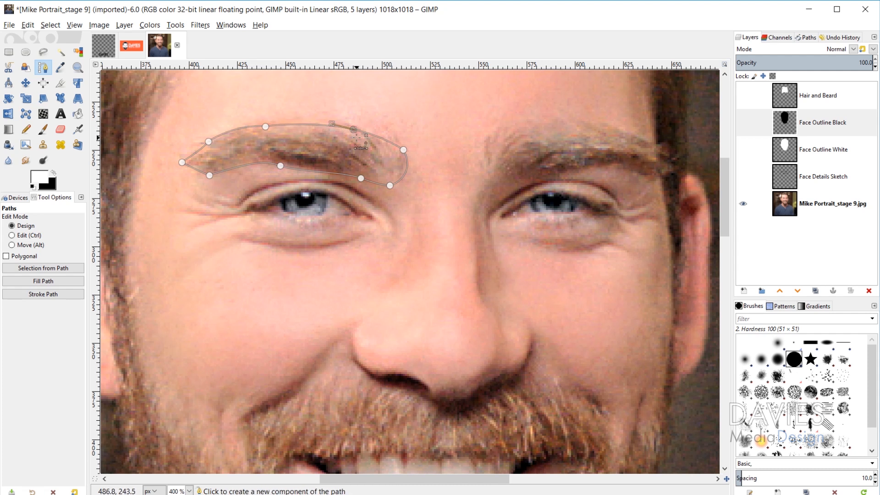
drag(404, 150, 401, 149)
click(389, 185)
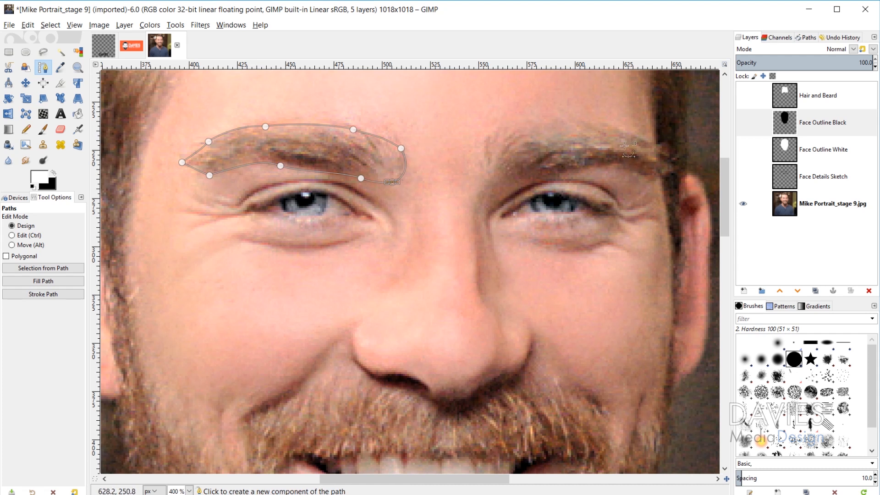
- Start a second path component at the other eyebrow's inner end and trace its upper edge to the outer end
click(485, 154)
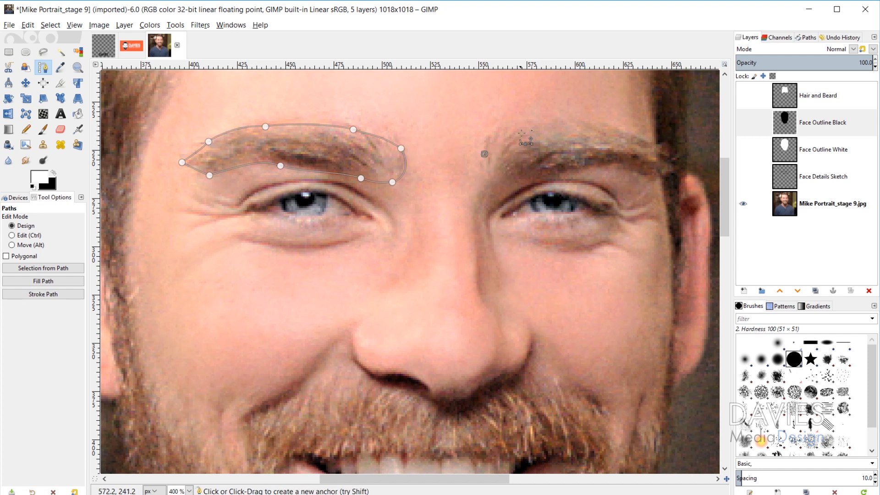
drag(517, 122, 550, 123)
drag(637, 137, 659, 146)
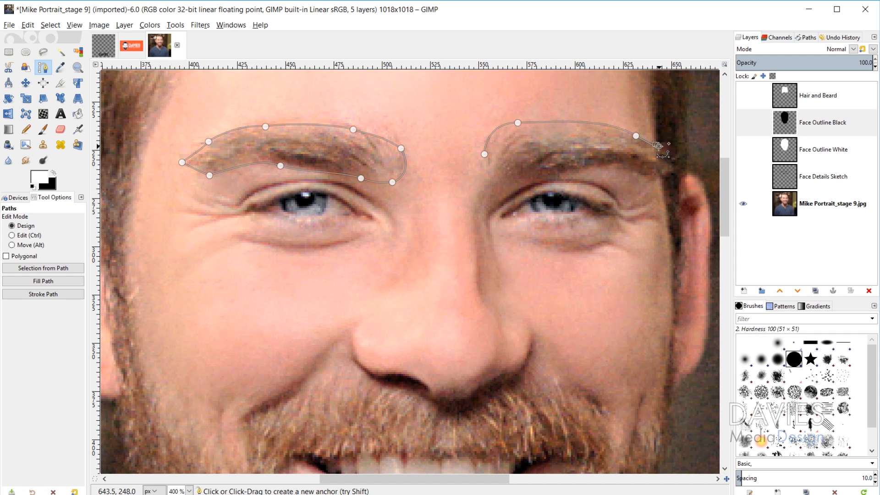
drag(657, 146, 661, 174)
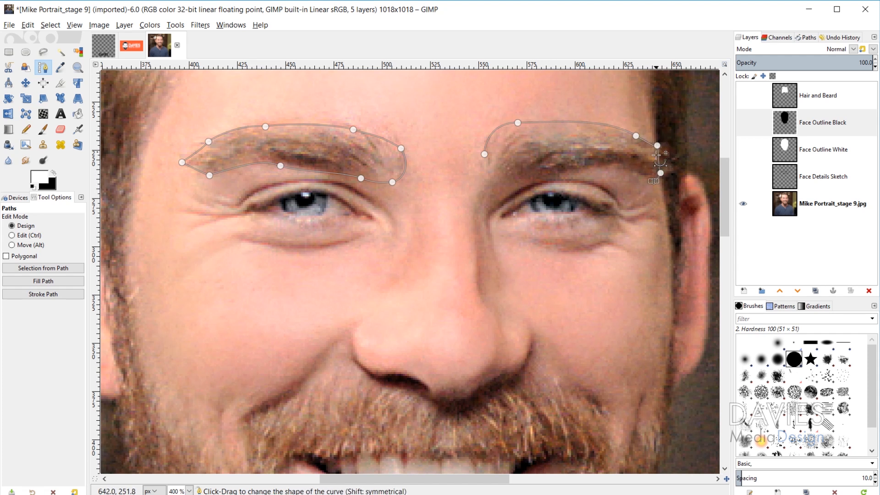
- Trace the second eyebrow's lower edge back toward the nose and close the component at its starting anchor
click(607, 166)
click(556, 175)
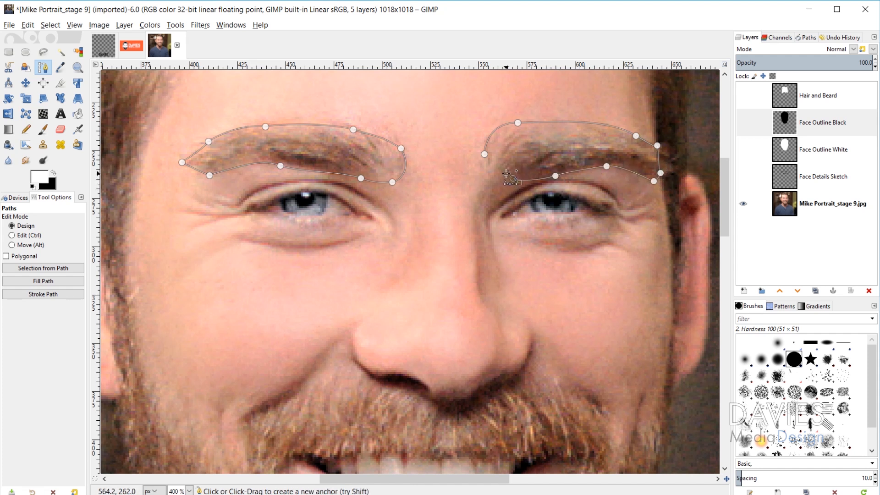
drag(507, 173, 504, 171)
key(ctrl)
ctrl+click(485, 154)
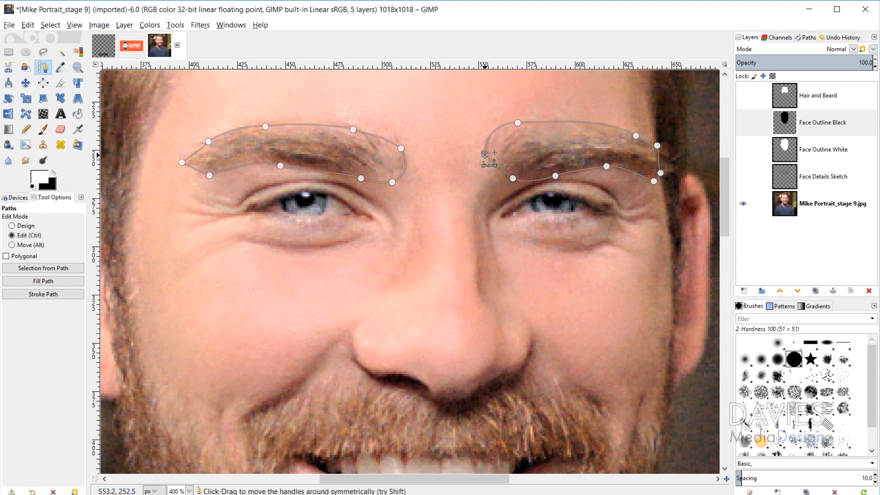
- Insert an anchor at the second eyebrow's lower inner corner and adjust the neighbouring curve handles to round it
key(ctrl)
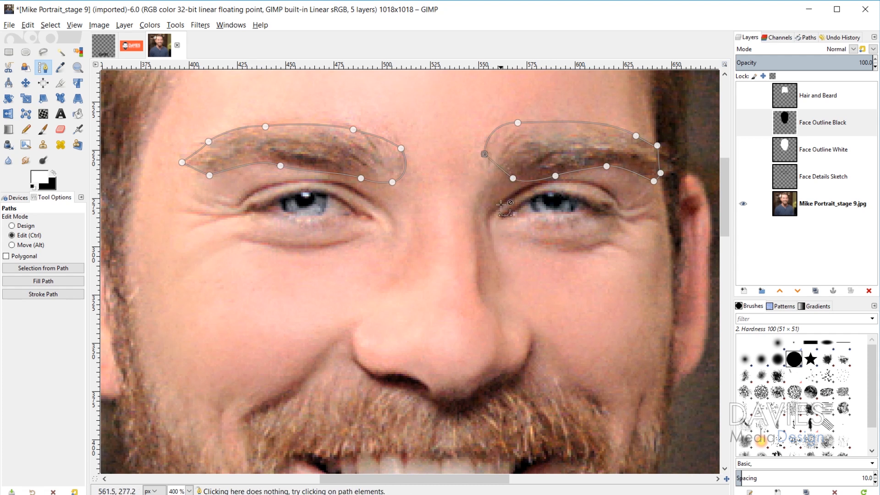
ctrl+click(498, 172)
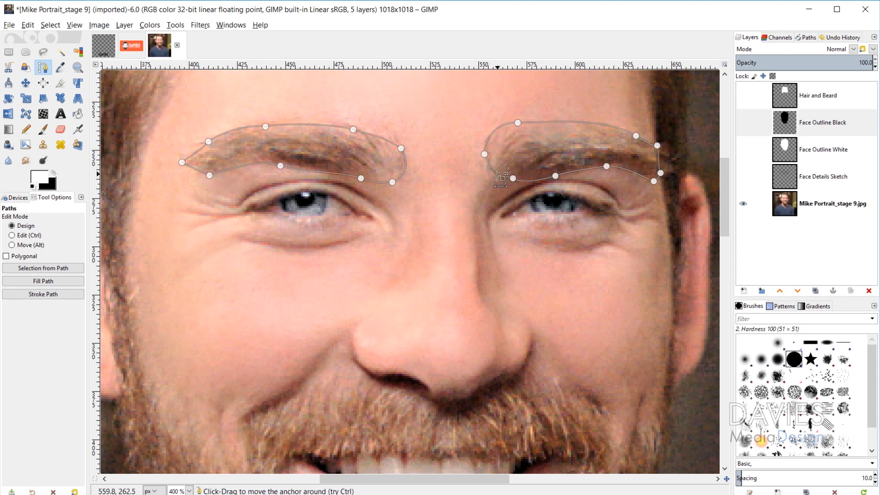
drag(514, 181, 530, 182)
scroll(524, 185, up, 4)
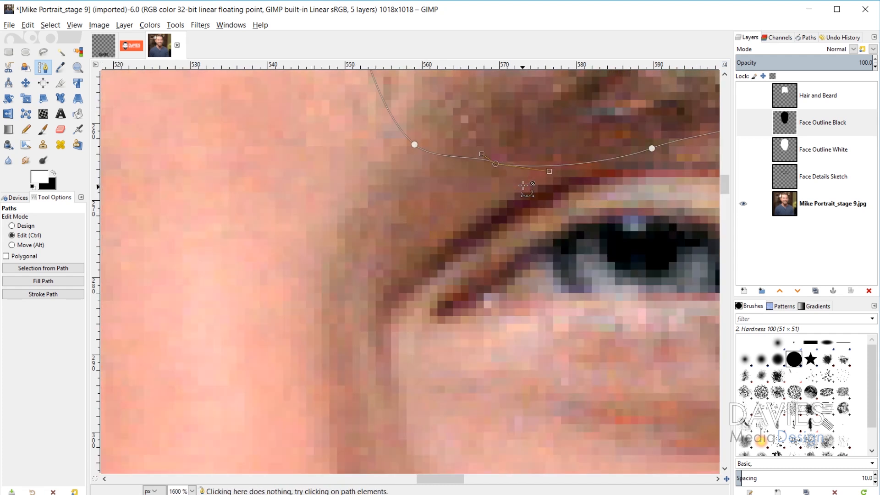
scroll(524, 184, up, 1)
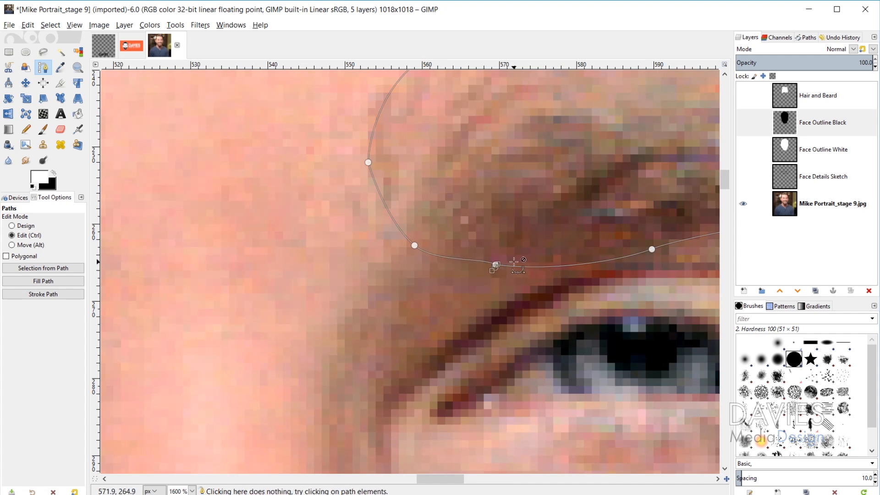
scroll(497, 261, down, 3)
scroll(392, 220, up, 1)
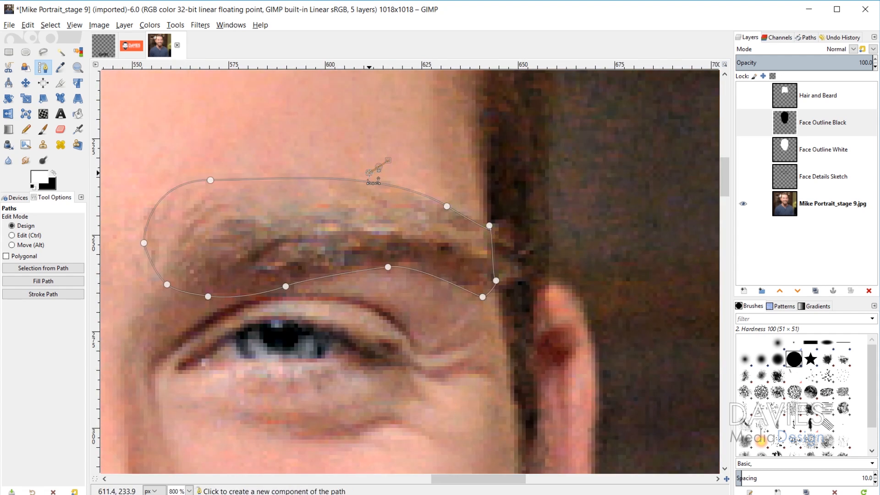
- Refine the second eyebrow's upper curve and the anchors and handles at its outer end
click(210, 181)
drag(135, 180, 140, 191)
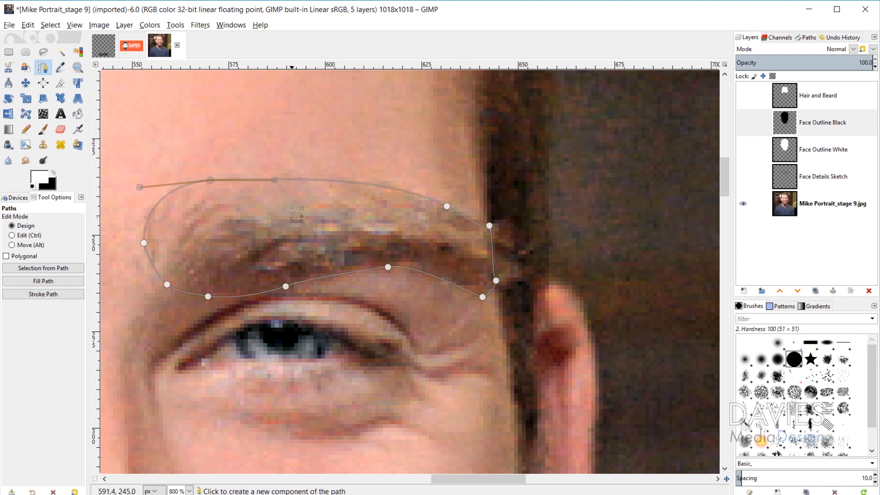
scroll(490, 227, up, 5)
scroll(444, 137, down, 2)
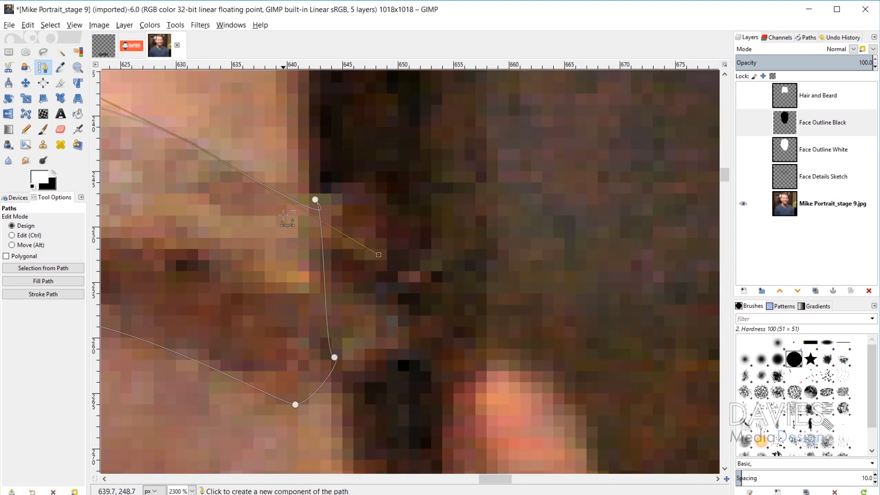
scroll(283, 377, right, 1)
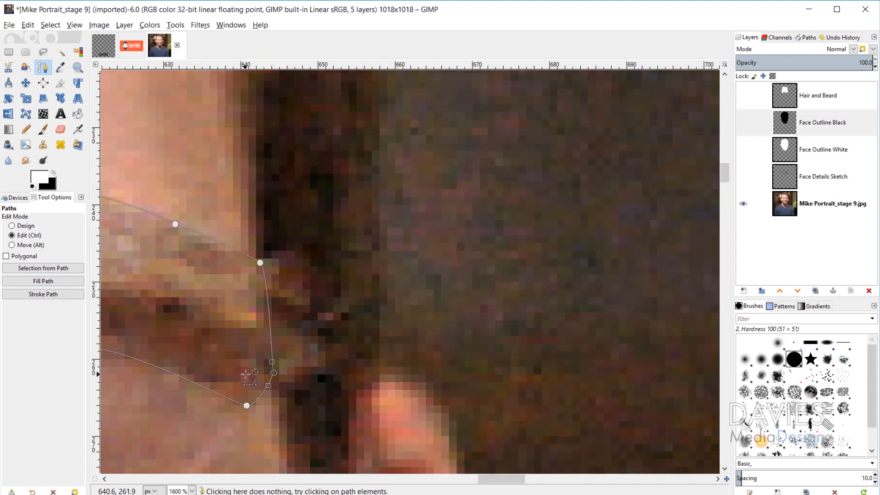
- Create a transparent layer named Eyebrows and move it to the top of the layer stack
scroll(284, 378, down, 2)
scroll(299, 413, down, 1)
drag(477, 479, 417, 482)
scroll(470, 443, down, 2)
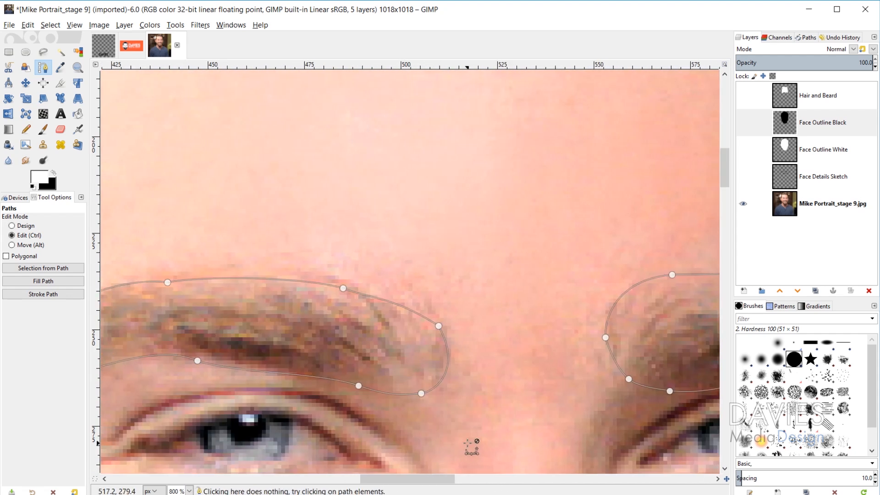
scroll(465, 433, down, 1)
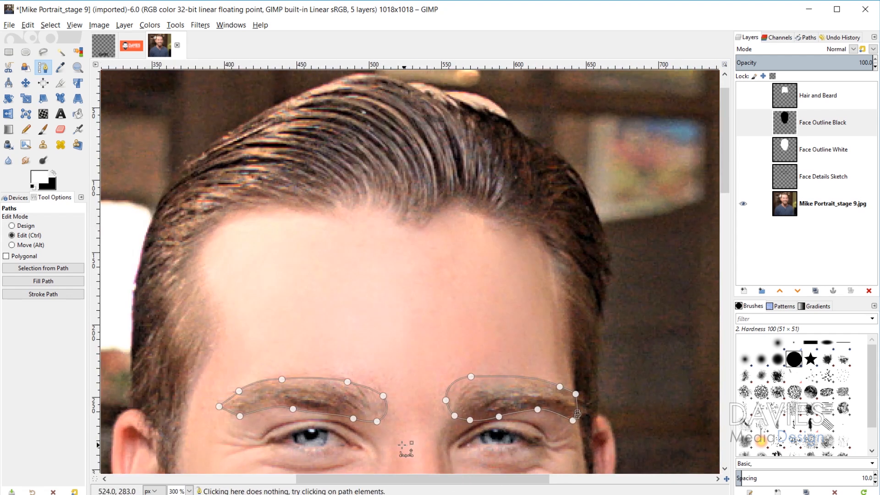
scroll(415, 415, down, 3)
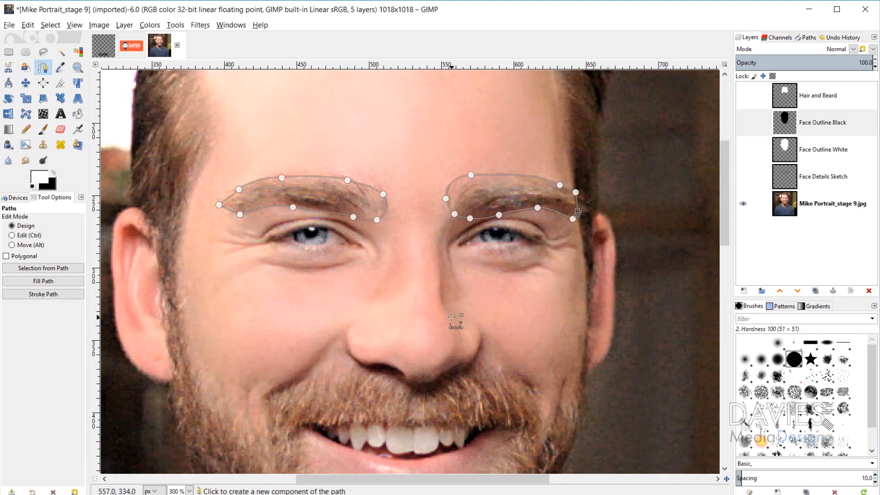
click(744, 291)
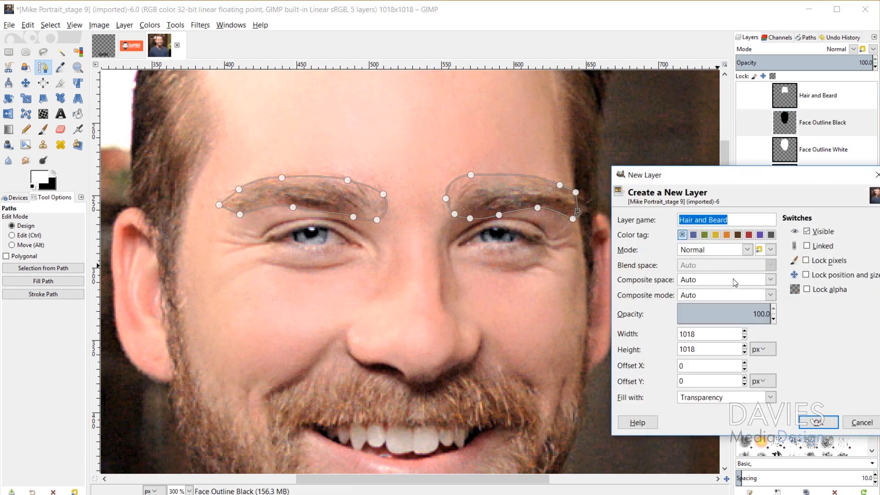
text(Eyebrows)
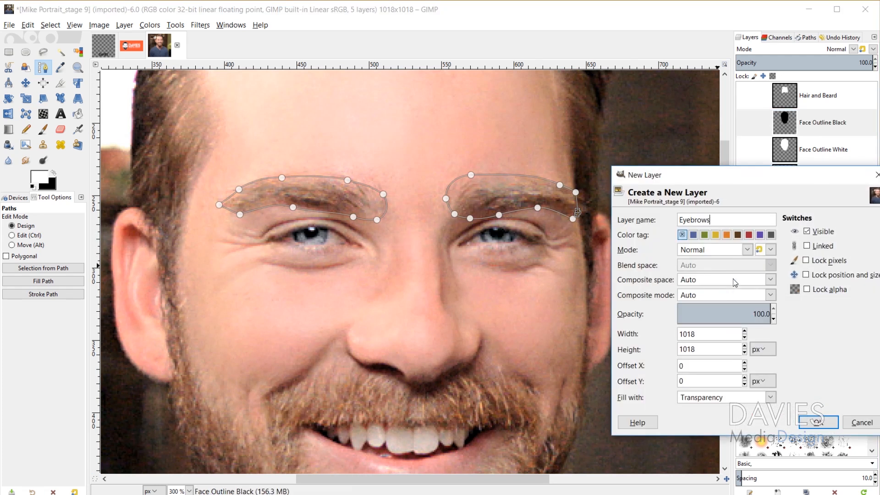
click(818, 422)
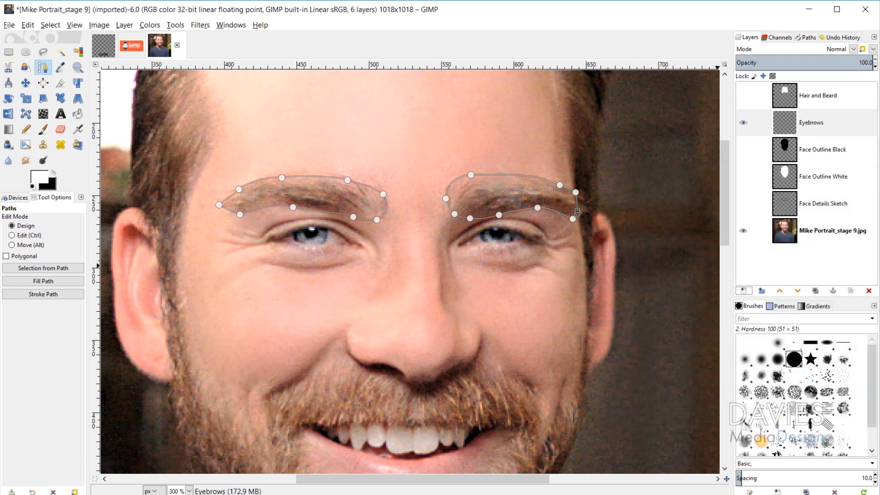
drag(807, 122, 821, 92)
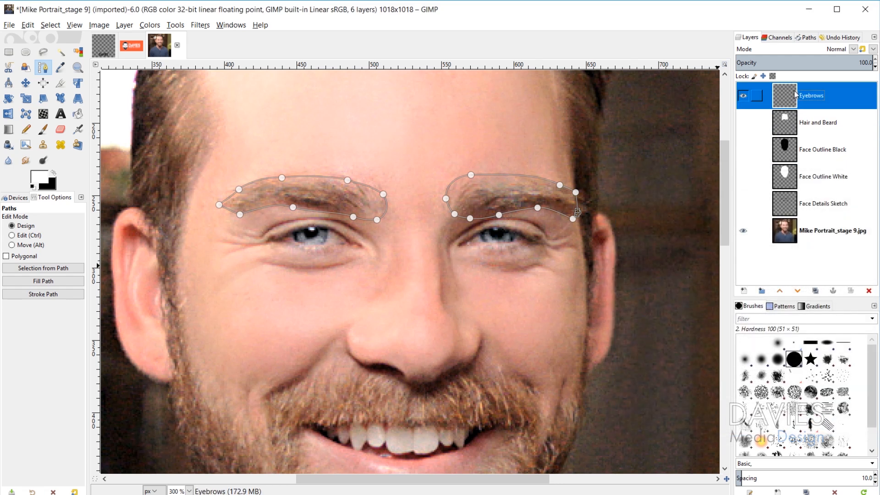
- Swap the colors to make black the foreground and fill the eyebrow path with solid color on the Eyebrows layer
click(53, 175)
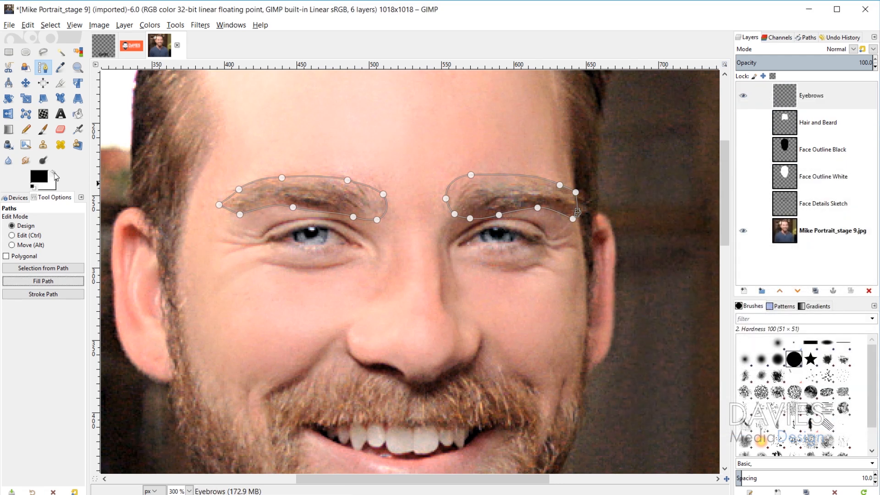
click(69, 282)
drag(60, 242, 203, 183)
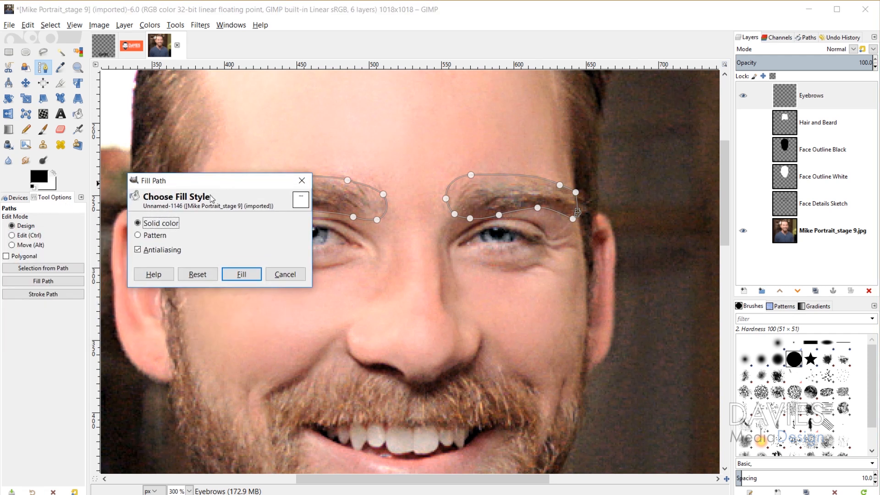
click(242, 274)
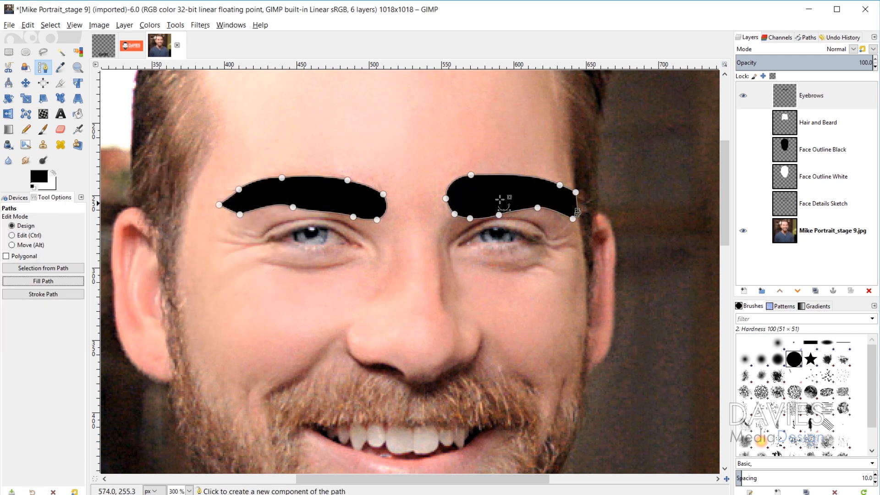
- Show the Hair and Beard, Face Outline Black and Face Outline White layers beneath the filled eyebrows
scroll(603, 356, down, 2)
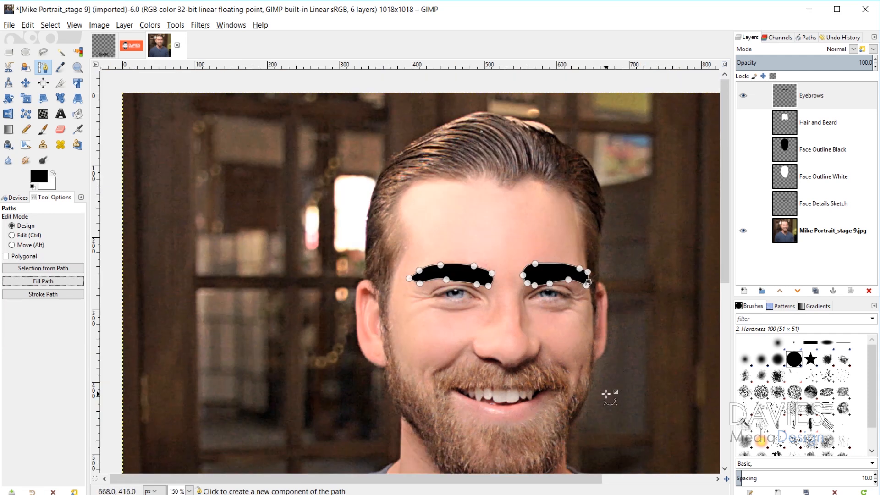
click(816, 96)
click(744, 123)
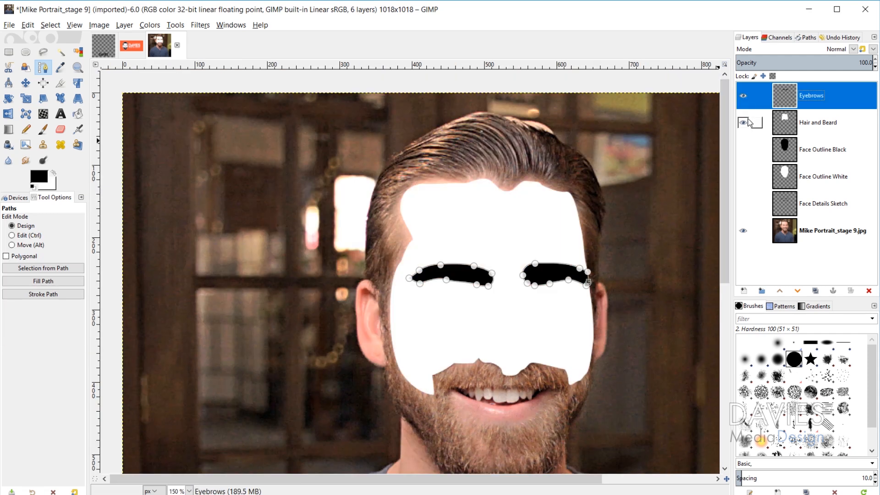
click(744, 150)
click(743, 177)
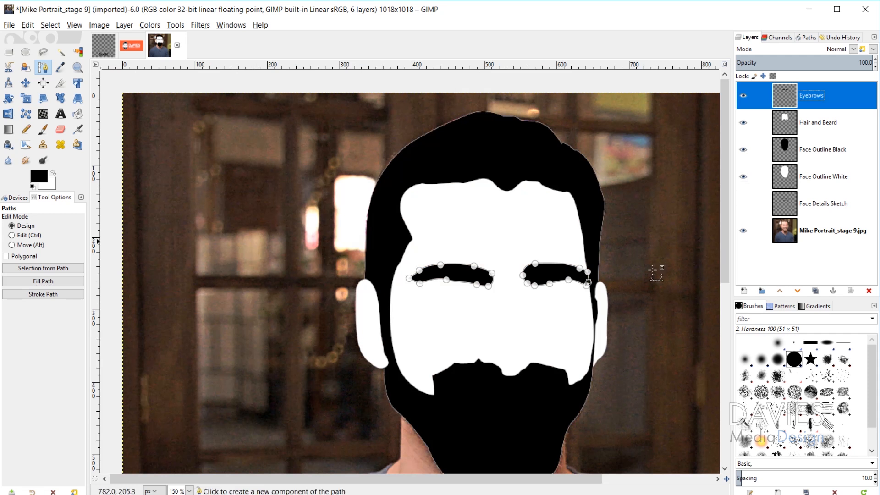
- Erase the angular lower corner near the first eyebrow's outer end to smooth its shape on the Eyebrows layer
click(25, 83)
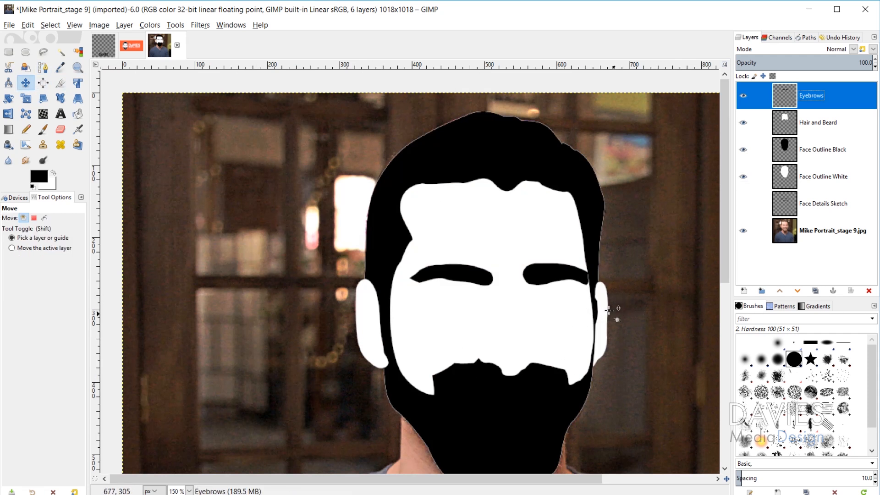
ctrl+scroll(502, 269, up, 3)
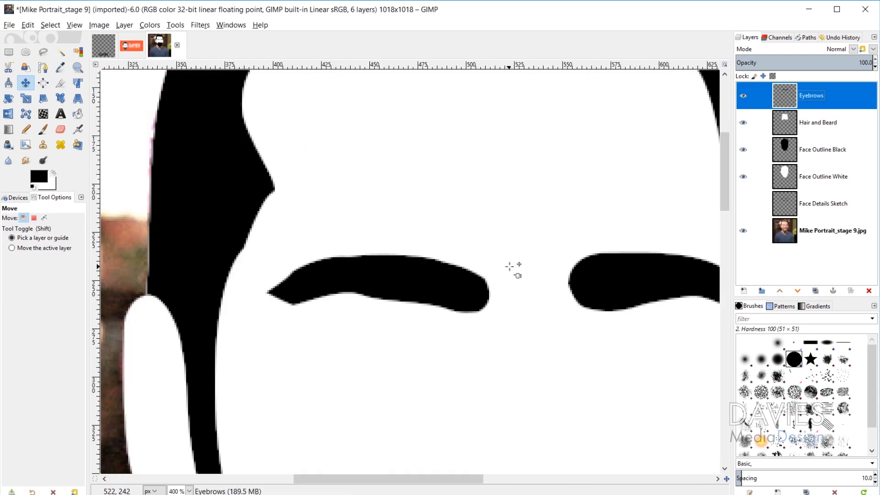
click(62, 133)
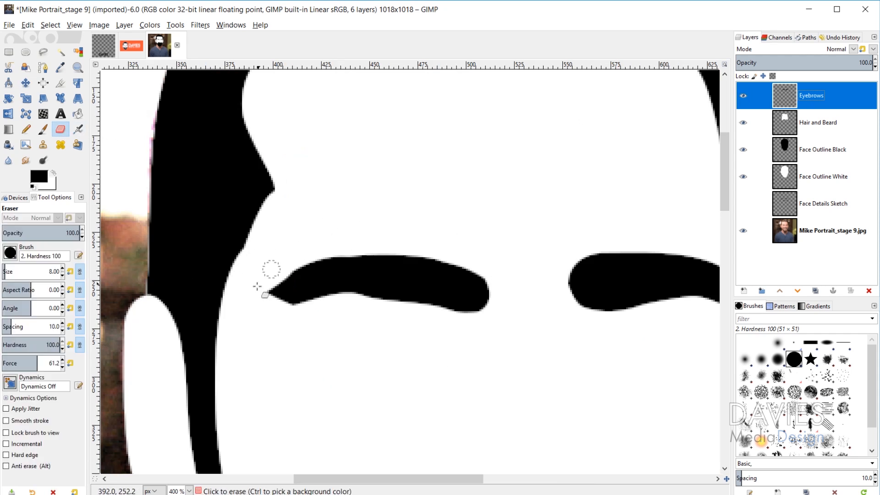
click(291, 262)
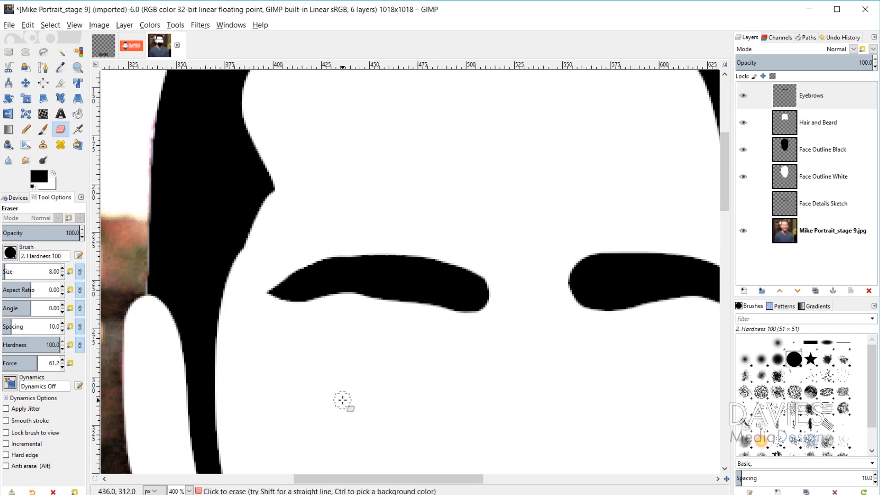
drag(401, 479, 485, 480)
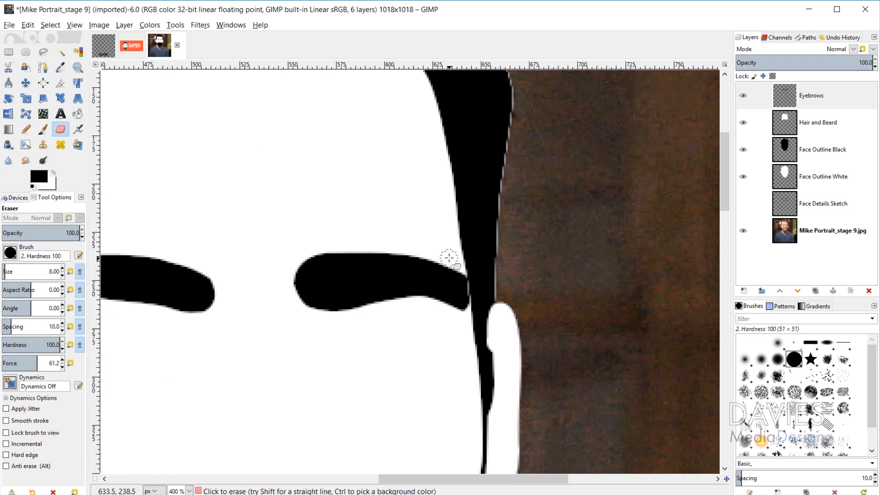
scroll(279, 354, down, 3)
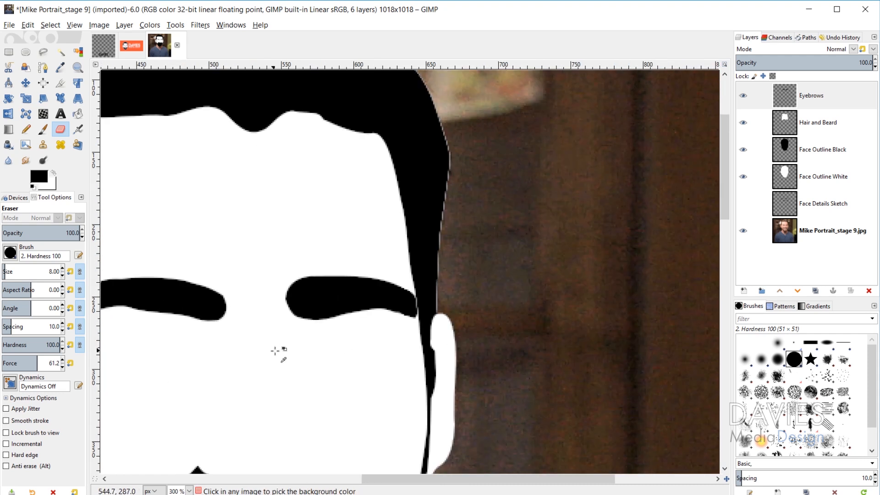
scroll(422, 387, down, 2)
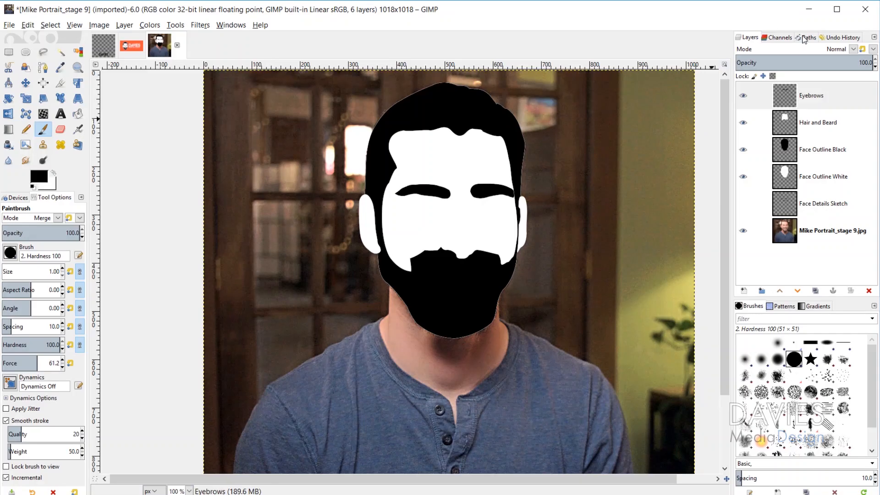
- Rename the unnamed path as Eyebrows
click(806, 38)
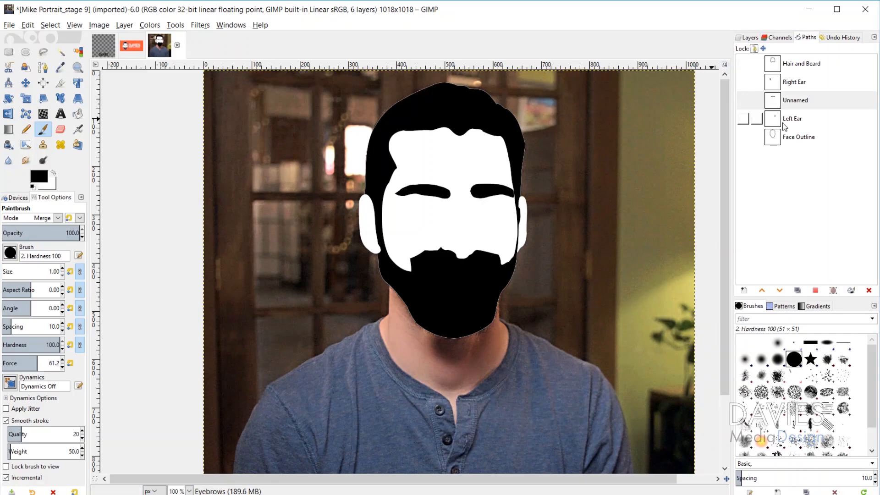
double_click(803, 99)
text(Eyebrows)
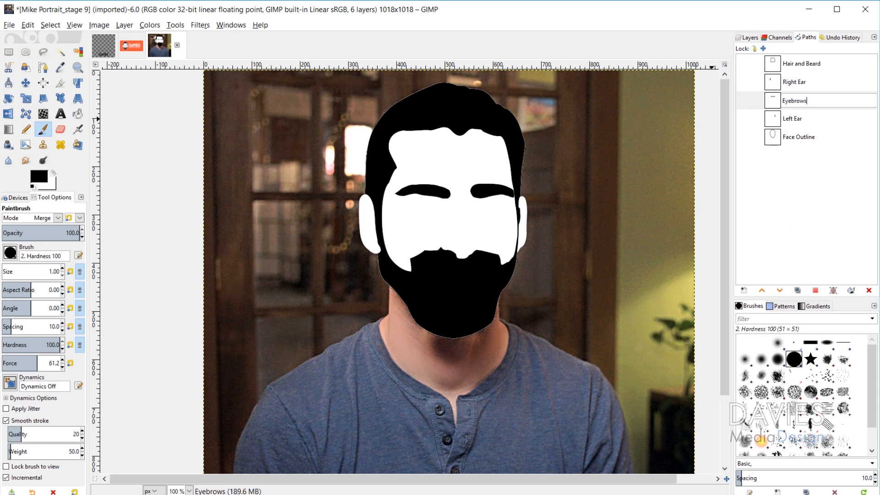
key(Return)
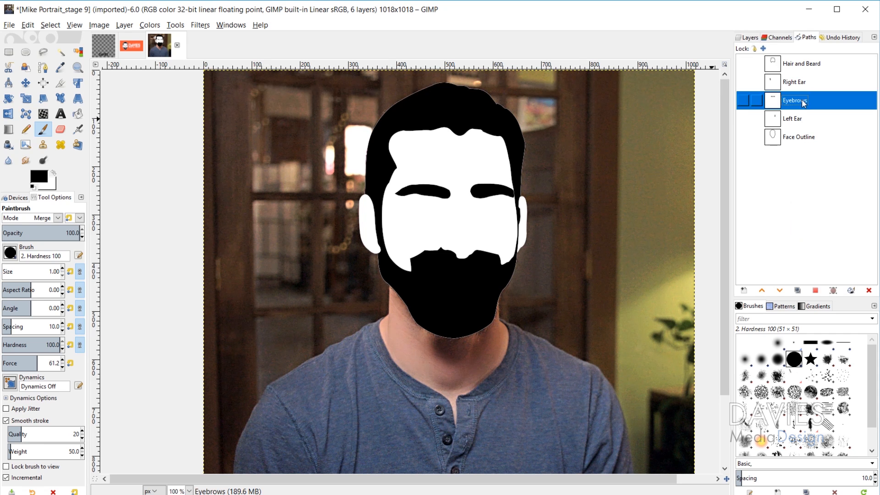
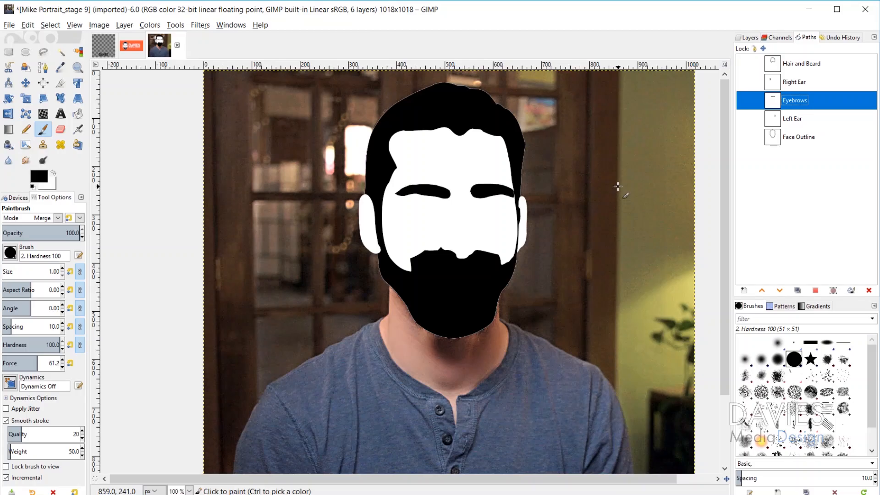
- Move the Face Details Sketch layer to the top of the layer stack and hide it
click(754, 39)
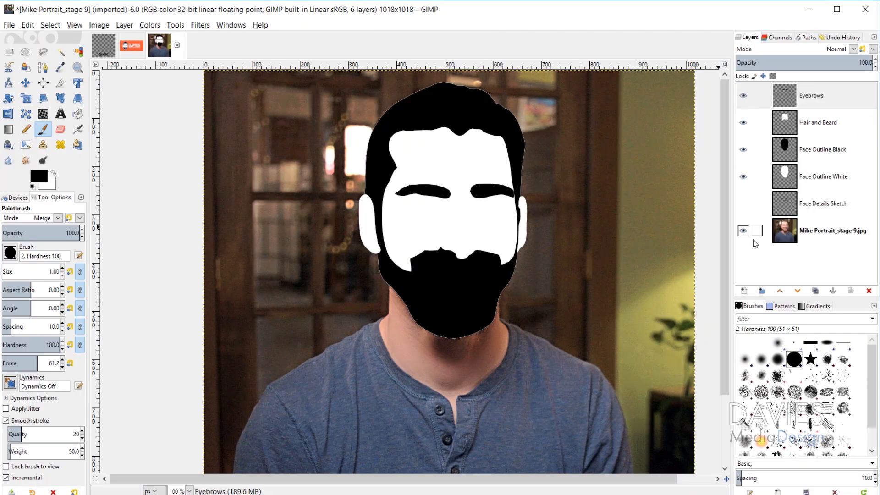
click(813, 206)
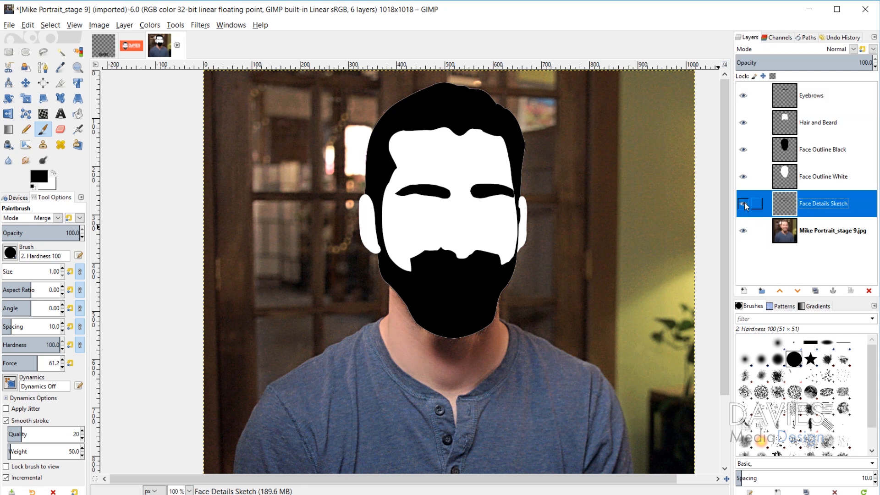
drag(785, 205, 790, 88)
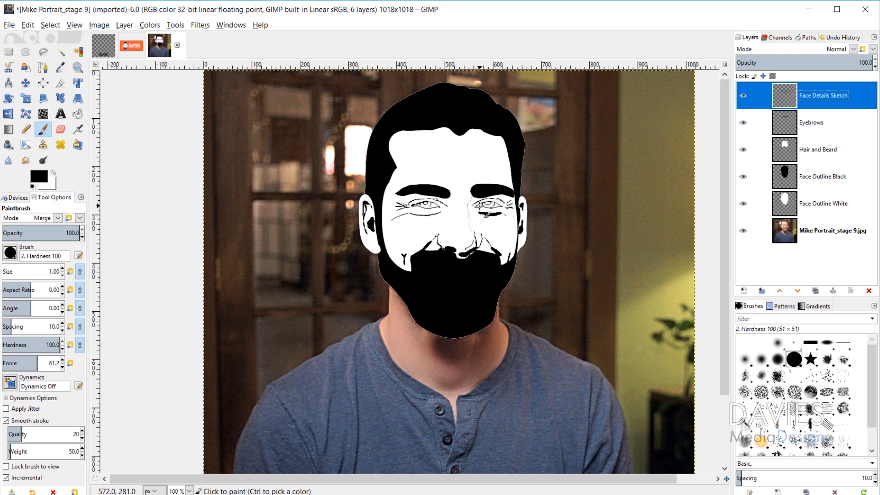
click(743, 95)
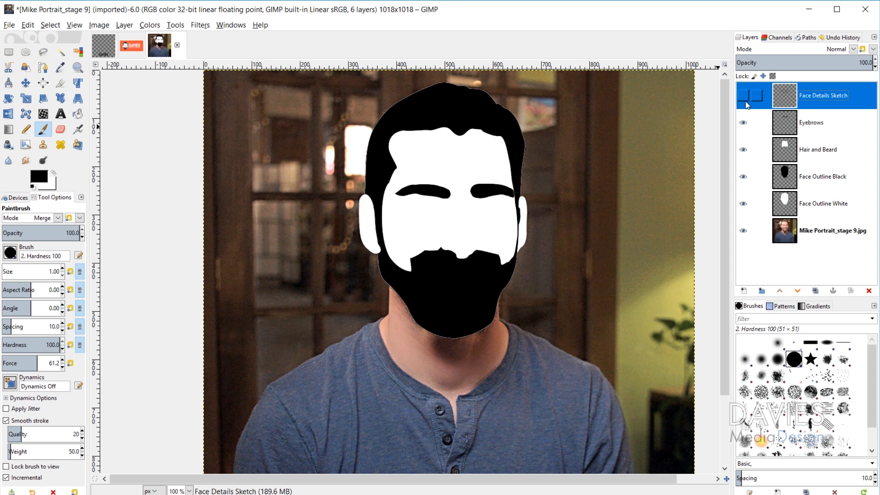
- Create a transparent layer named Face Details Sketch2 above the Face Details Sketch layer
click(744, 290)
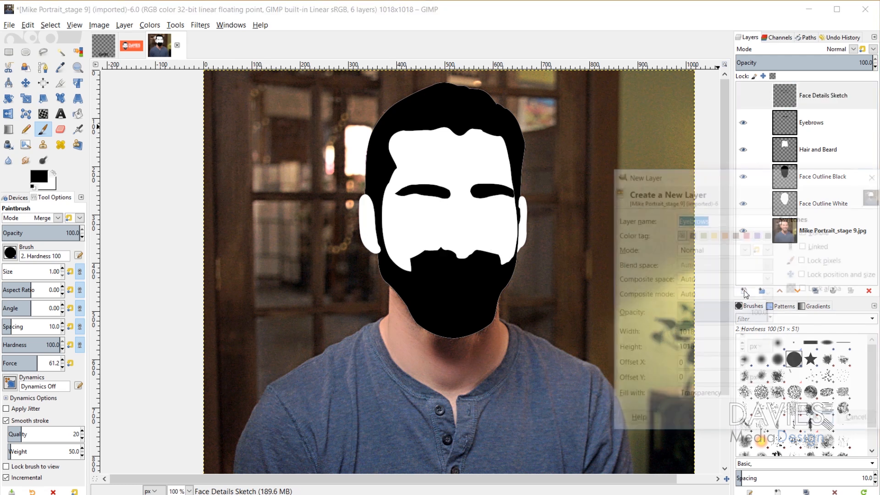
text(Face Details Sketch2)
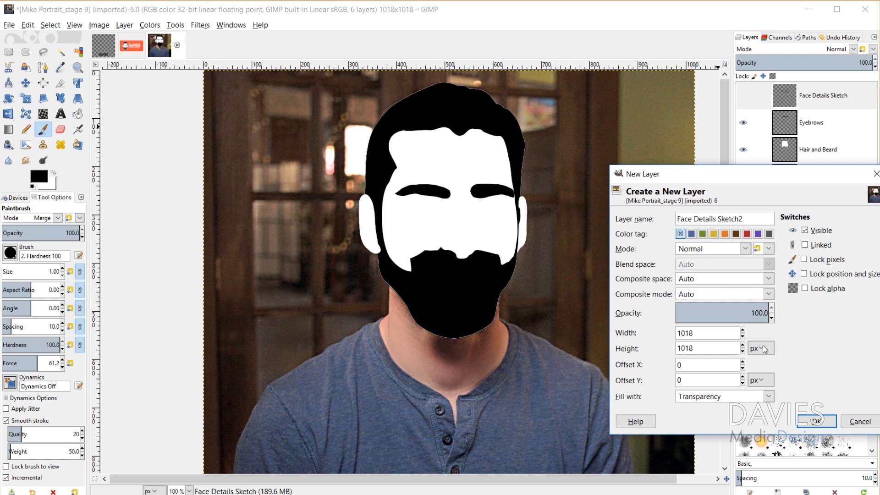
click(817, 421)
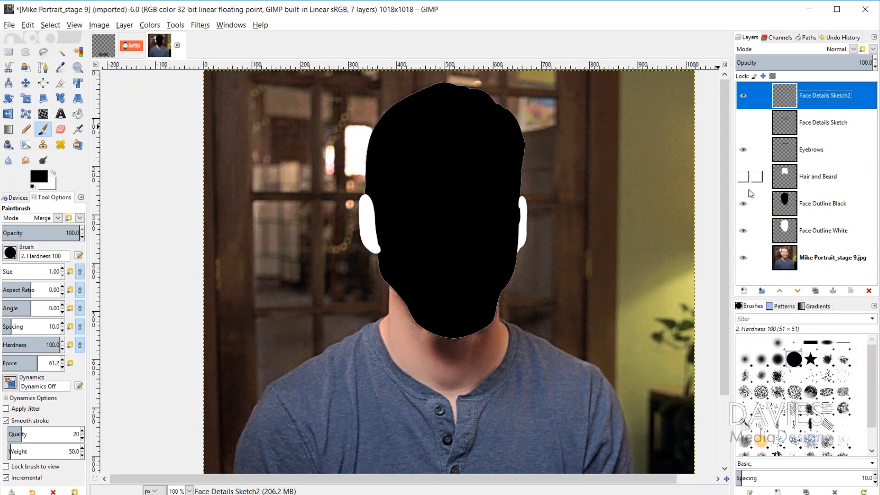
- Hide the Hair and Beard, Face Outline Black, Face Outline White and Eyebrows layers to expose the photo
click(743, 203)
click(743, 230)
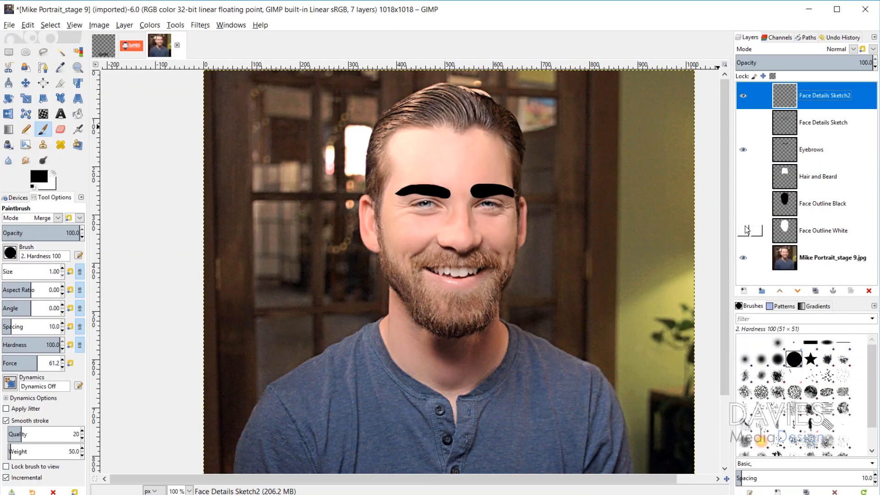
click(744, 151)
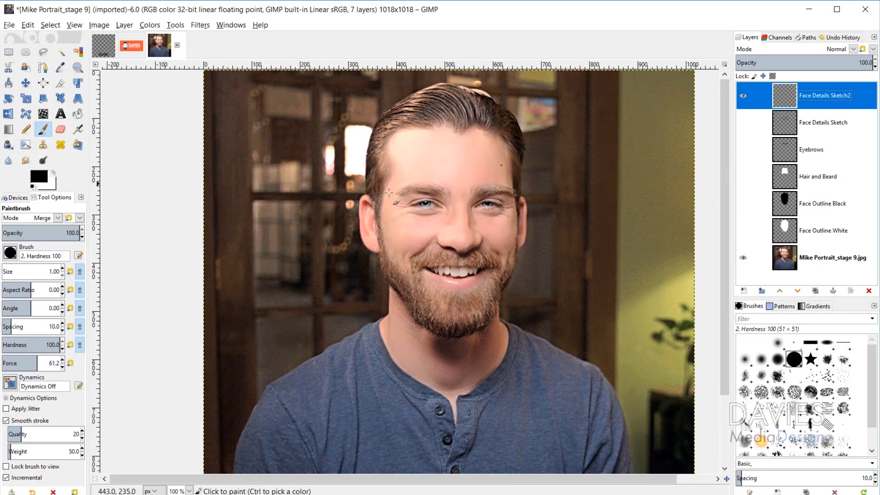
- Set the Paintbrush size to 15 for sketching around the eyes on the Face Details Sketch2 layer
scroll(471, 225, up, 2)
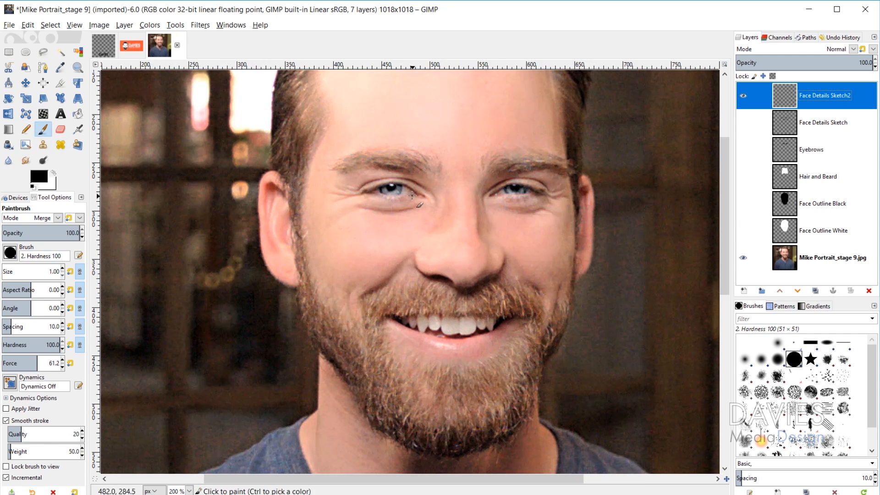
key(bracketleft)
key(bracketright)
key(bracketright)
key(bracketright)
key(bracketright)
key(bracketright)
key(bracketright)
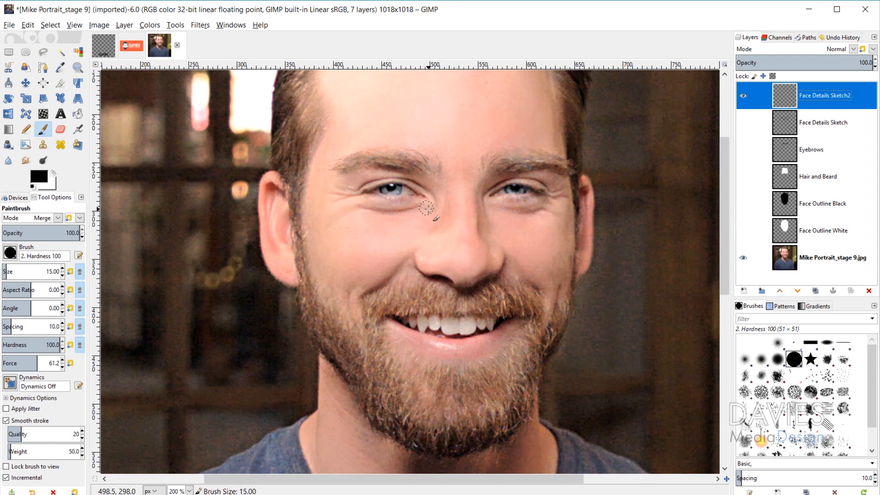
- Reduce the Paintbrush size to 2 for fine line sketching on the Face Details Sketch2 layer
key(bracketleft)
key(bracketleft)
key(bracketleft)
scroll(496, 196, up, 1)
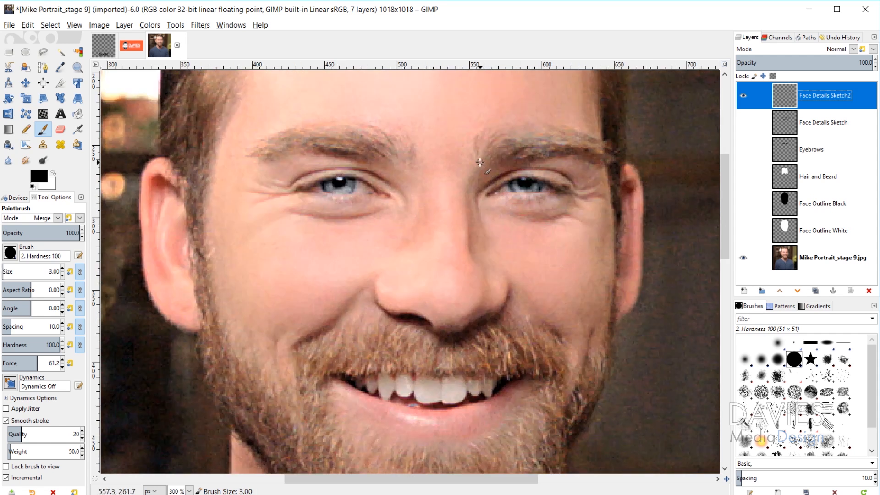
drag(480, 163, 465, 186)
key(ctrl+z)
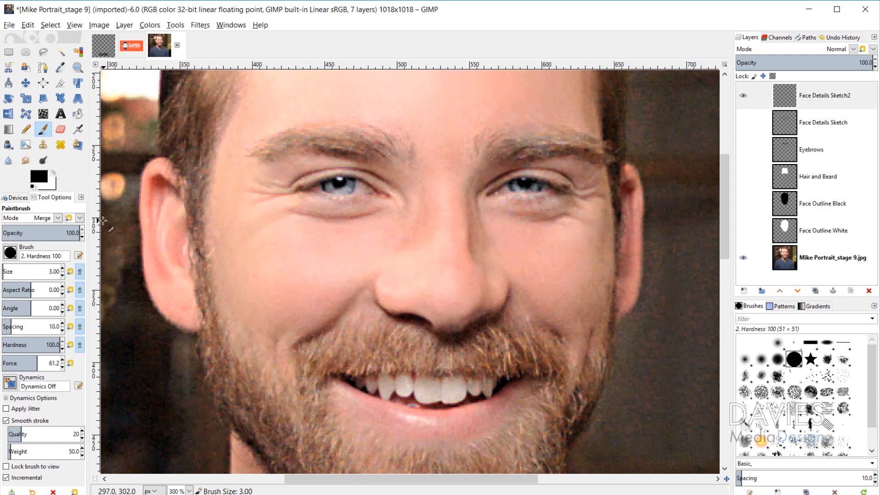
click(63, 274)
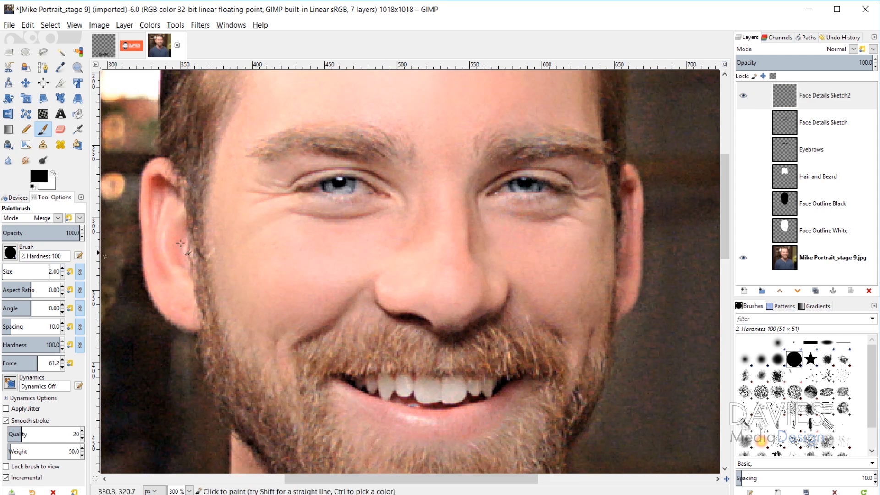
- Sketch the nose bridge line from the inner end of the eyebrow on the image's right side down to the nose tip
mouse_move(477, 166)
mouse_down()
mouse_move(461, 196)
mouse_move(468, 237)
mouse_up()
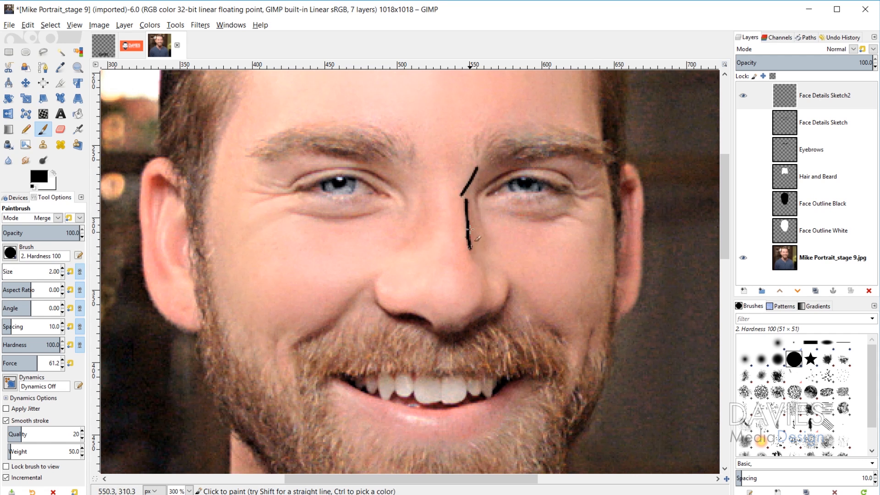
key(ctrl+z)
key(ctrl+z)
mouse_move(480, 164)
mouse_down()
mouse_move(468, 196)
mouse_move(471, 247)
mouse_up()
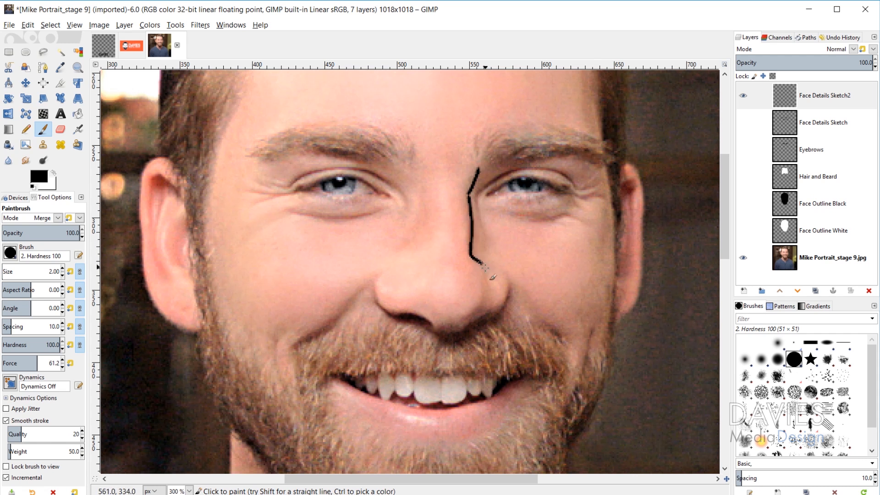
key(ctrl+z)
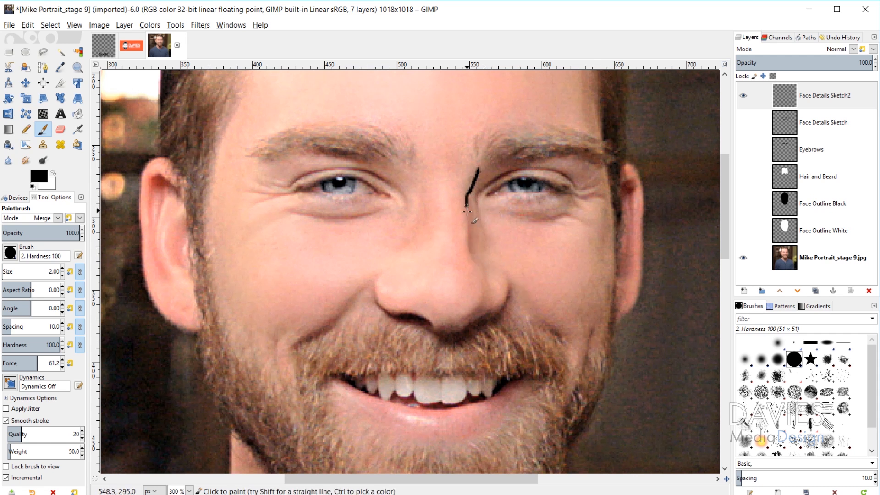
drag(468, 210, 470, 239)
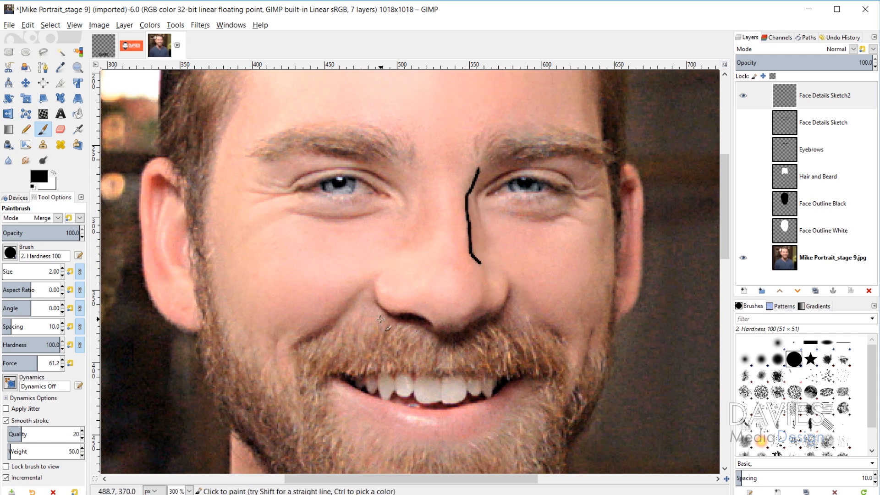
- Sketch both outer nose curves and the dark nostrils, and add a thin contour beside the nose tip at brush size 1
mouse_move(379, 276)
mouse_down()
mouse_move(373, 294)
mouse_move(391, 316)
mouse_up()
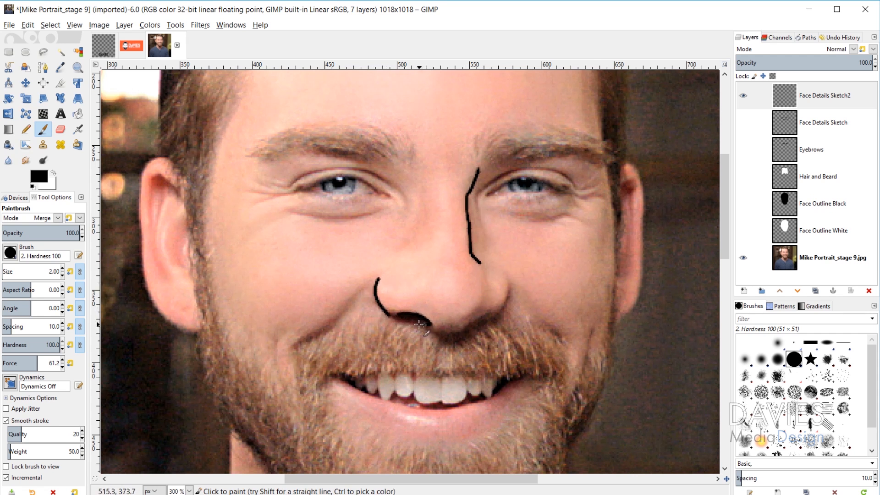
drag(419, 324, 397, 316)
drag(467, 327, 486, 320)
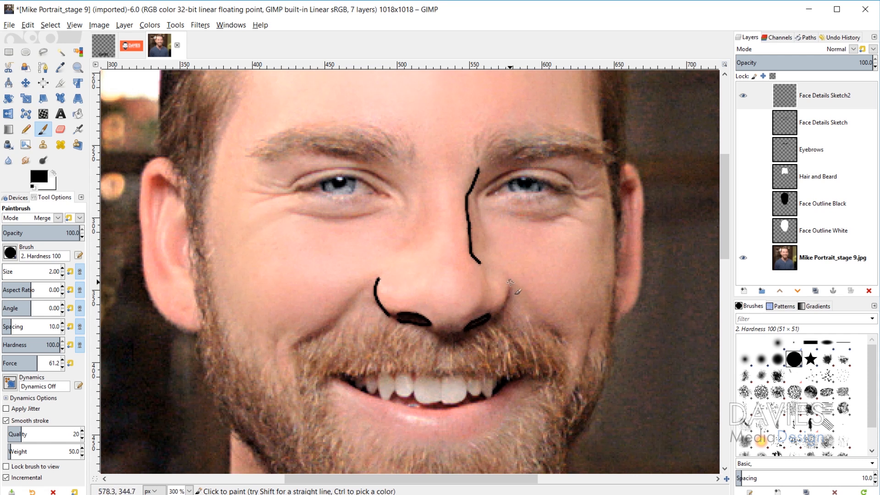
drag(510, 283, 497, 316)
key(bracketleft)
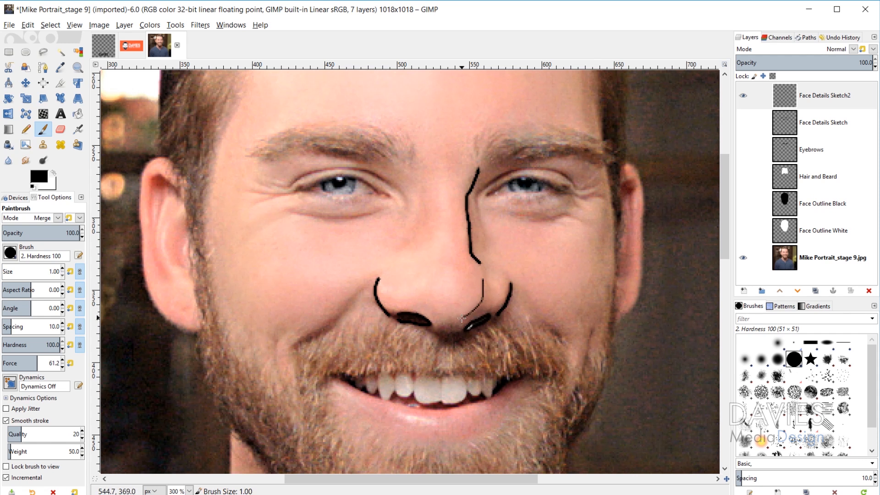
- Sketch the eye on the image's right side with upper and lower lids, iris edges, outer-corner wrinkles and the under-eye crease
scroll(571, 228, up, 3)
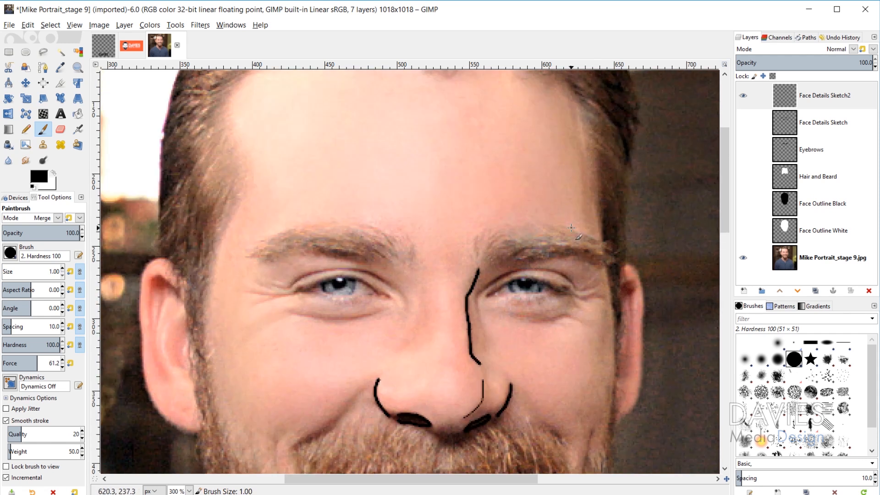
scroll(582, 292, up, 3)
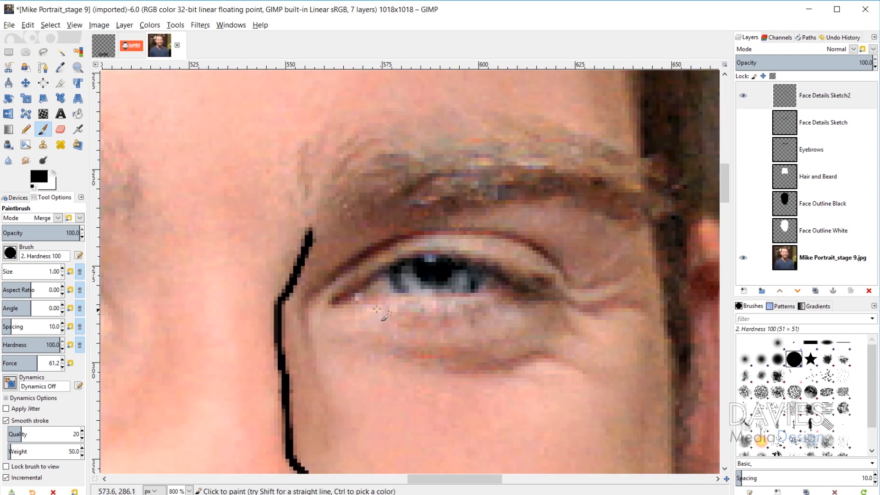
mouse_move(336, 302)
mouse_down()
mouse_move(394, 267)
mouse_move(451, 257)
mouse_move(532, 287)
mouse_up()
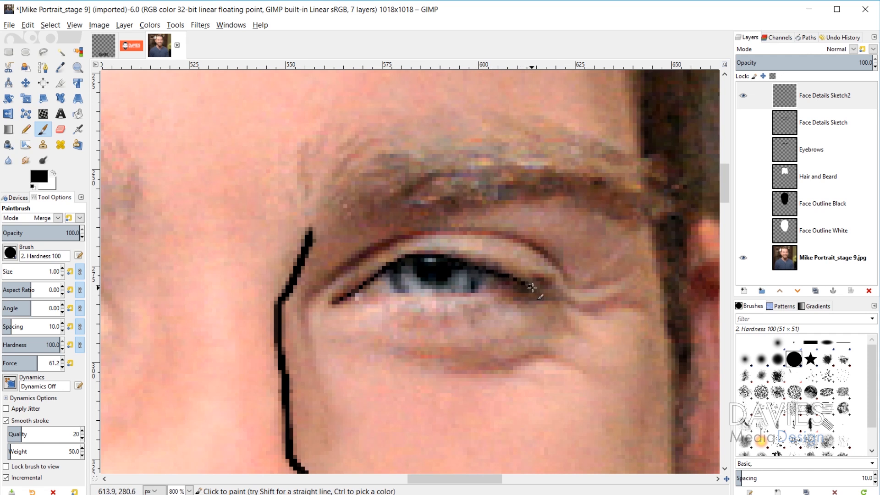
scroll(338, 315, down, 1)
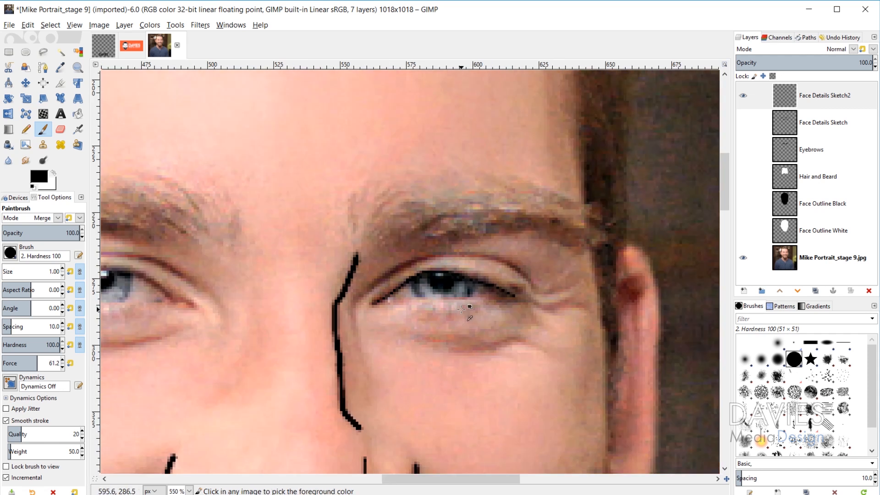
drag(372, 306, 501, 301)
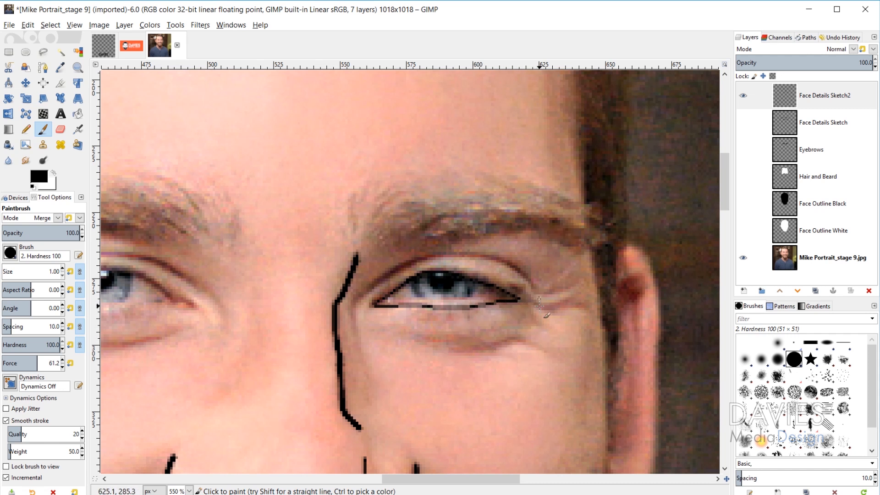
mouse_move(535, 302)
mouse_down()
mouse_move(554, 313)
mouse_move(582, 306)
mouse_move(541, 308)
mouse_move(550, 293)
mouse_move(582, 278)
mouse_move(544, 290)
mouse_move(570, 268)
mouse_move(547, 287)
mouse_move(566, 274)
mouse_up()
mouse_move(425, 343)
mouse_down()
mouse_move(497, 344)
mouse_move(521, 333)
mouse_move(549, 357)
mouse_up()
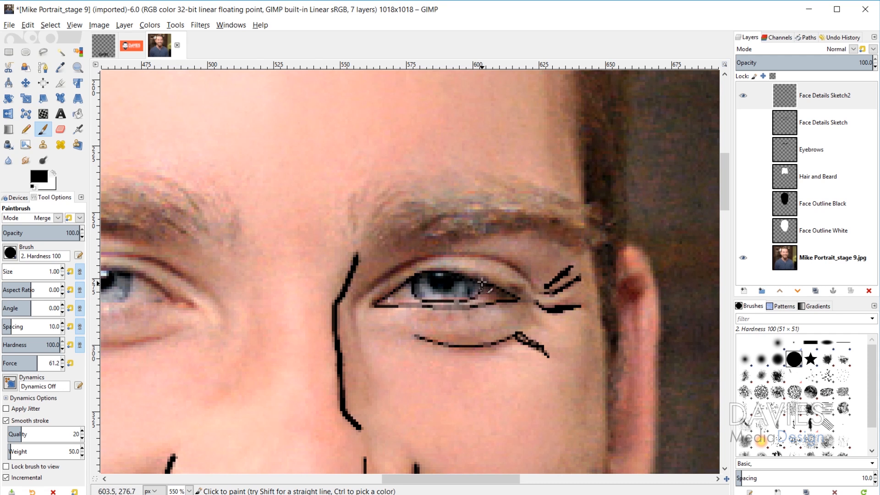
key(ctrl)
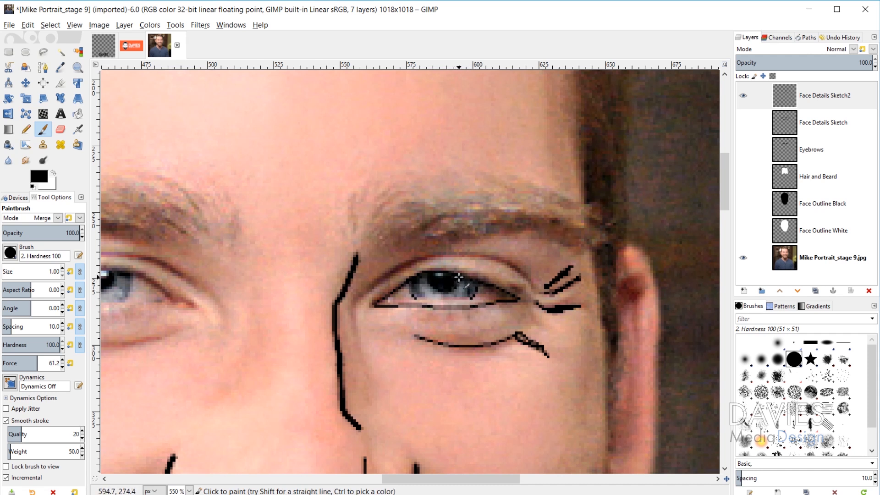
- Sketch the eye on the image's left side with both lids, iris outline, upper eyelid crease and under-eye line
scroll(466, 440, down, 1)
scroll(248, 311, up, 1)
scroll(377, 323, left, 1)
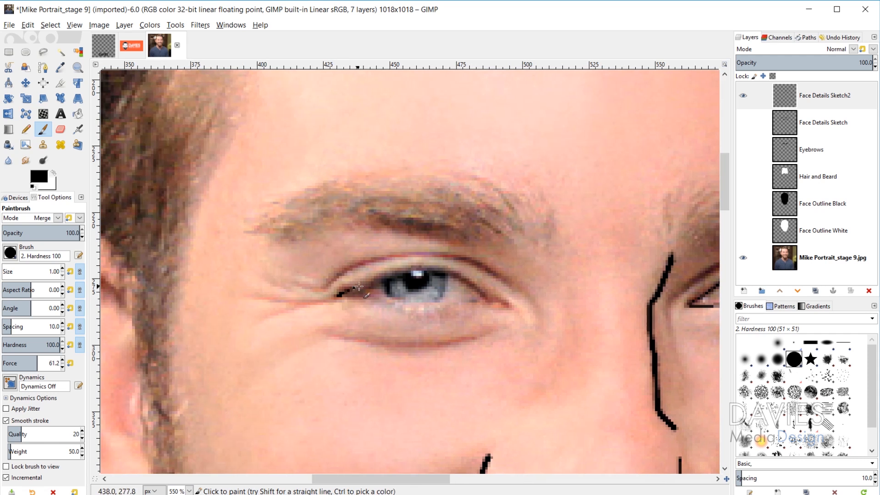
mouse_move(395, 274)
mouse_down()
mouse_move(436, 270)
mouse_move(473, 287)
mouse_up()
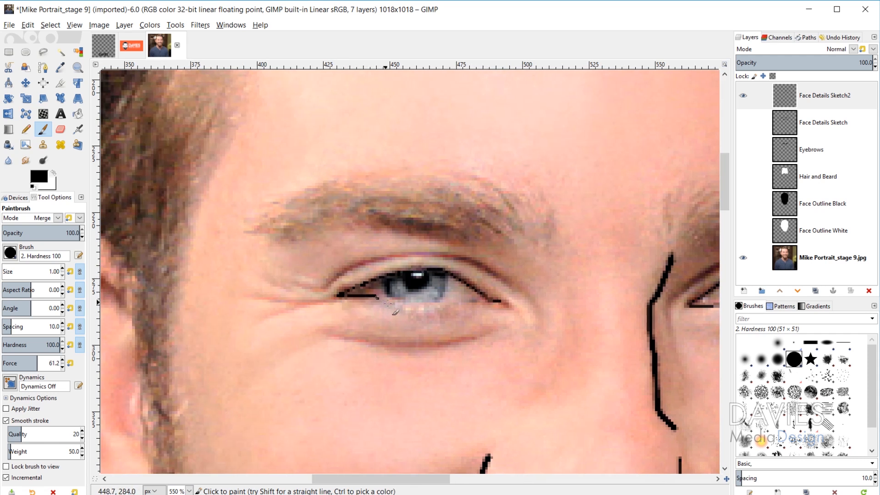
drag(387, 302, 423, 310)
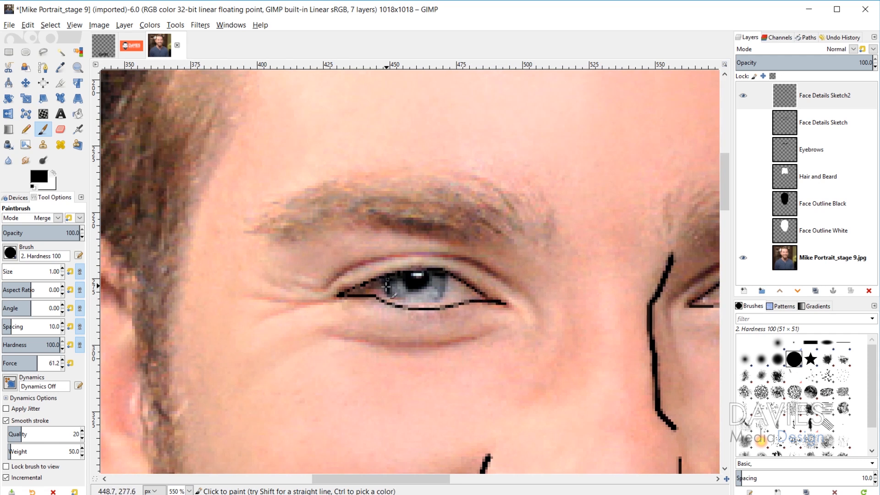
drag(445, 272, 442, 300)
mouse_move(330, 283)
mouse_down()
mouse_move(355, 269)
mouse_move(422, 260)
mouse_move(507, 288)
mouse_up()
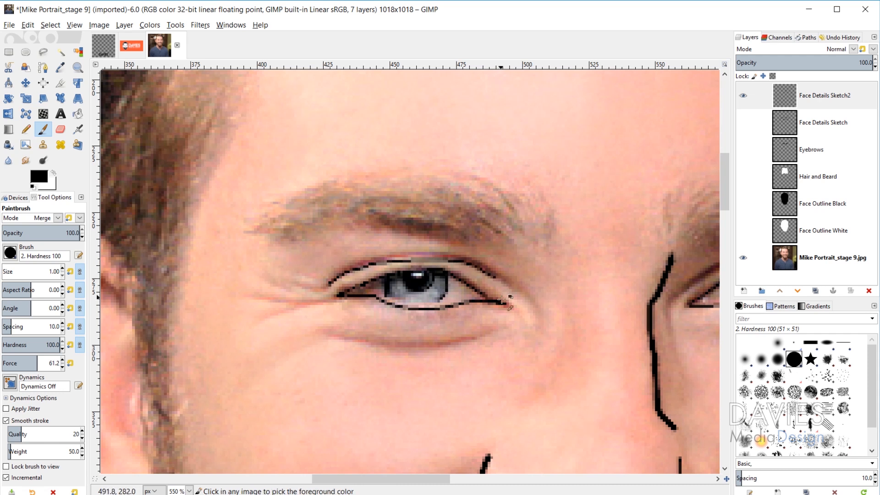
key(ctrl+z)
mouse_move(328, 287)
mouse_down()
mouse_move(361, 269)
mouse_move(461, 261)
mouse_move(517, 291)
mouse_up()
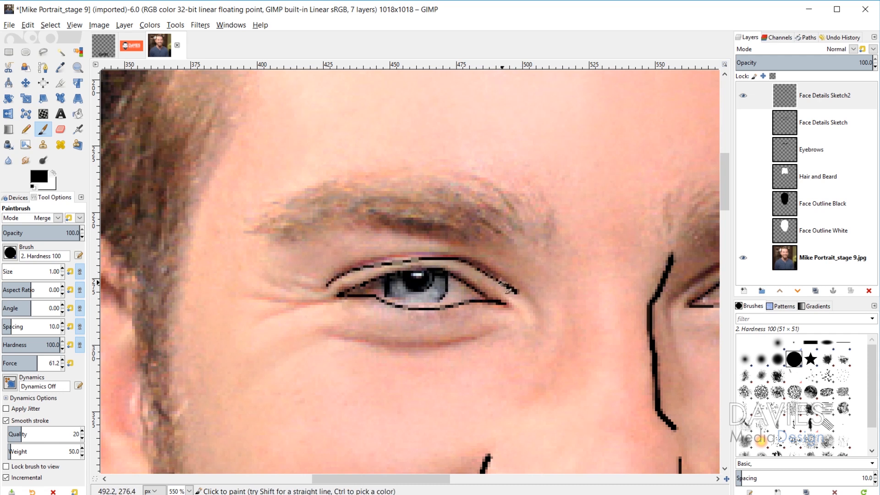
scroll(348, 378, down, 4)
mouse_move(328, 229)
mouse_down()
mouse_move(406, 248)
mouse_move(454, 247)
mouse_move(490, 232)
mouse_move(451, 244)
mouse_move(335, 232)
mouse_up()
- Sketch the inner folds of the ear on the image's left side and fill the shadow at its top
drag(422, 477, 356, 472)
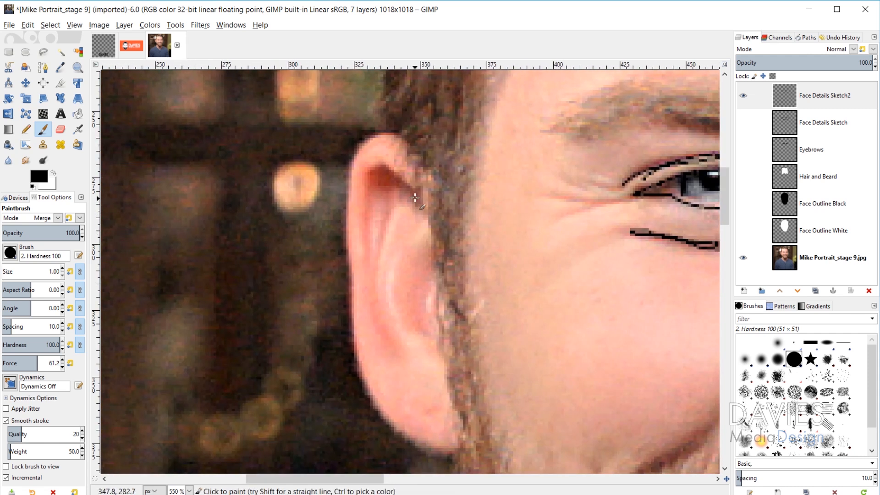
drag(386, 168, 371, 265)
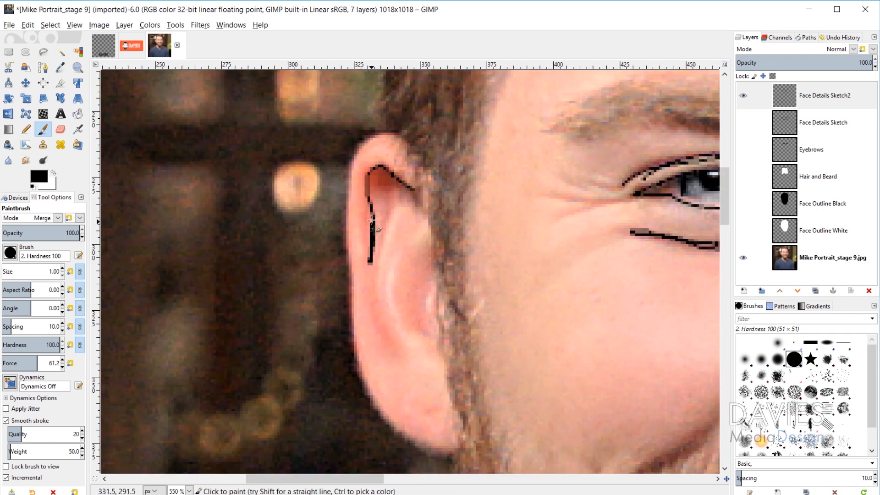
mouse_move(372, 227)
mouse_down()
mouse_move(369, 176)
mouse_move(376, 186)
mouse_move(399, 185)
mouse_up()
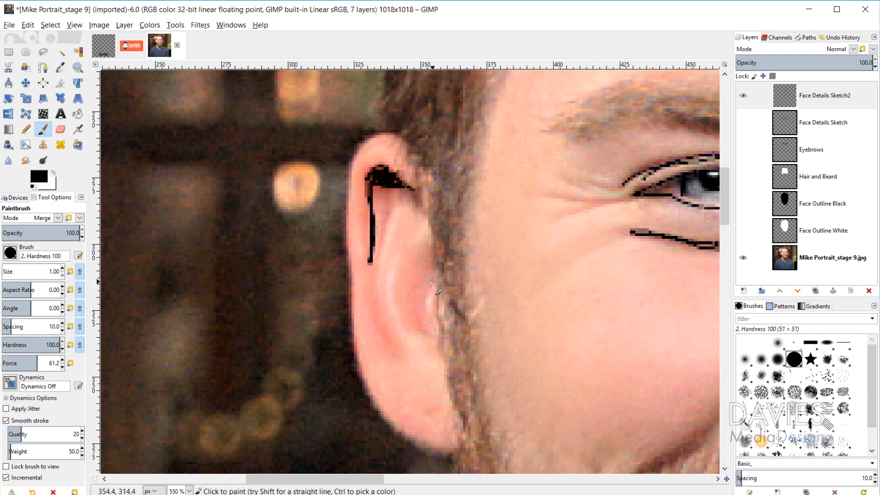
drag(424, 242, 436, 336)
drag(432, 324, 428, 290)
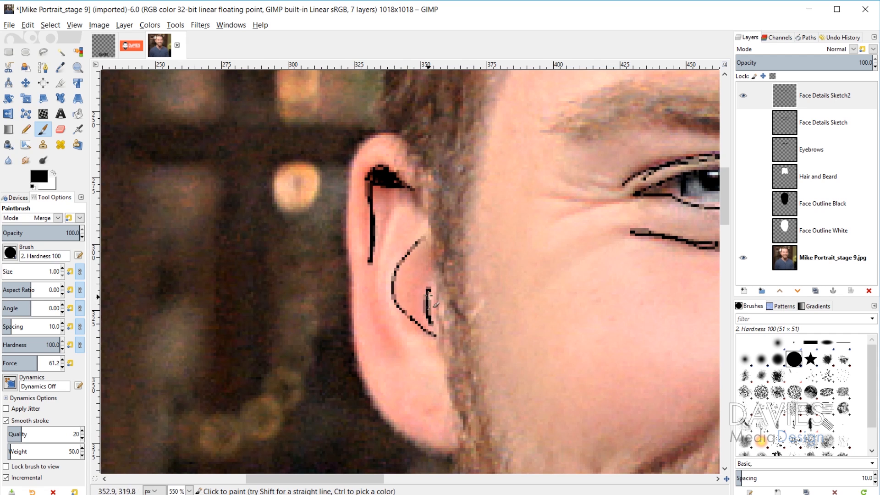
- Sketch the smile creases on both cheeks and shade the inner top of the ear on the image's right side
scroll(371, 304, down, 3)
scroll(433, 402, up, 3)
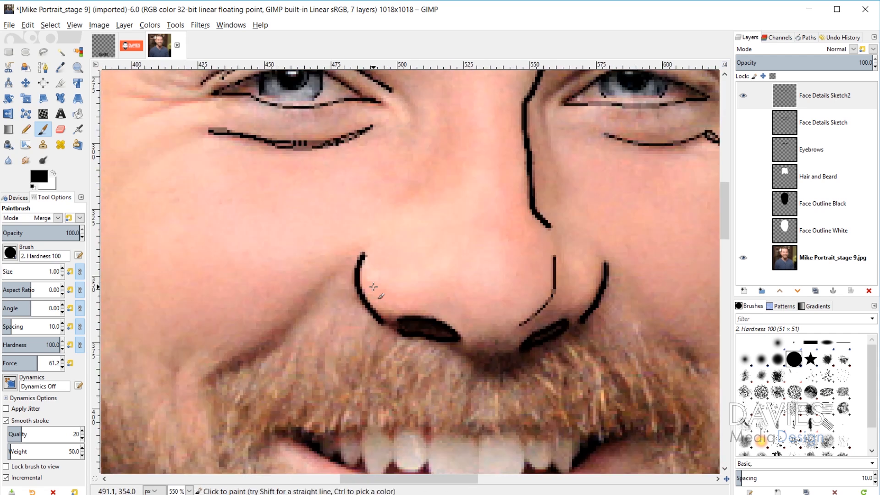
mouse_move(343, 270)
mouse_down()
mouse_move(289, 331)
mouse_move(303, 316)
mouse_move(226, 369)
mouse_move(296, 325)
mouse_up()
scroll(321, 321, right, 5)
drag(351, 314, 426, 375)
scroll(538, 263, up, 3)
mouse_move(526, 181)
mouse_down()
mouse_move(545, 184)
mouse_move(557, 215)
mouse_up()
- Delete the Face Details Sketch2 layer and make the original Face Details Sketch layer visible
key(minus)
key(minus)
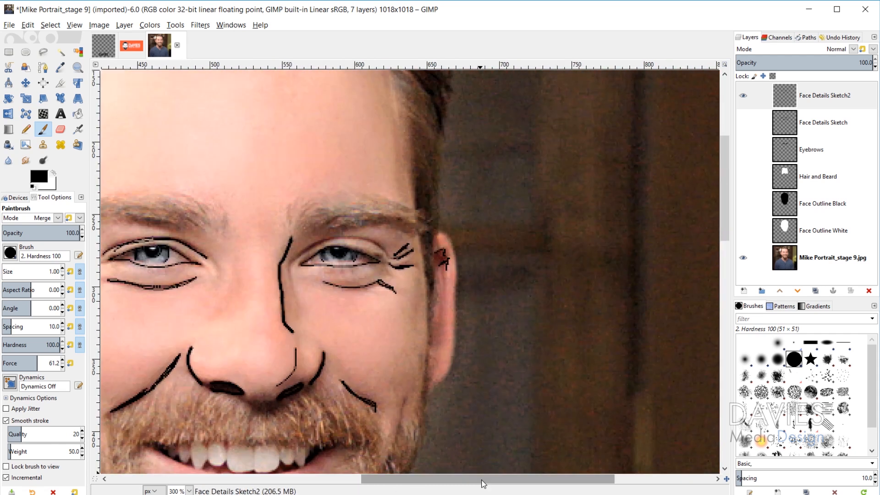
ctrl+scroll(388, 468, down, 1)
scroll(579, 373, down, 5)
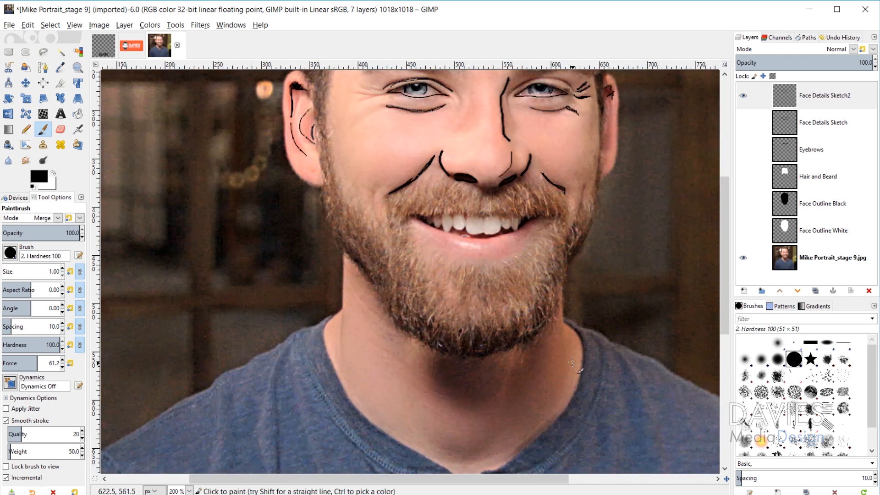
scroll(579, 340, up, 3)
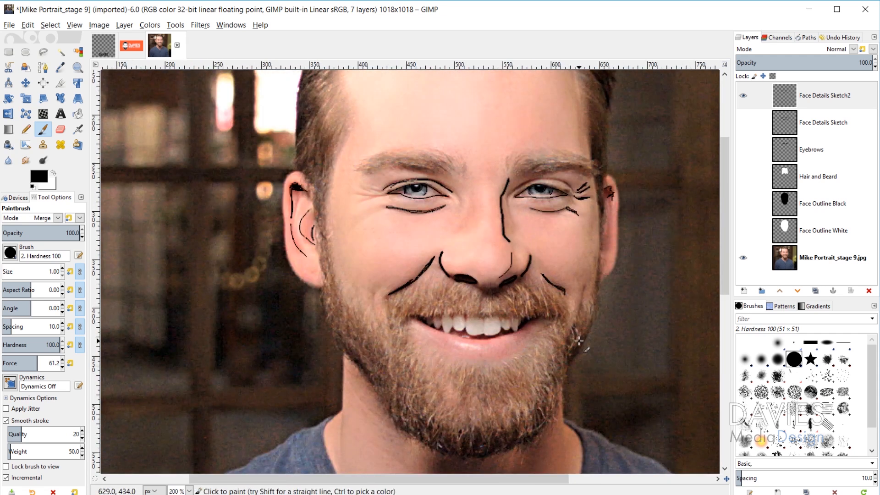
click(869, 290)
click(743, 95)
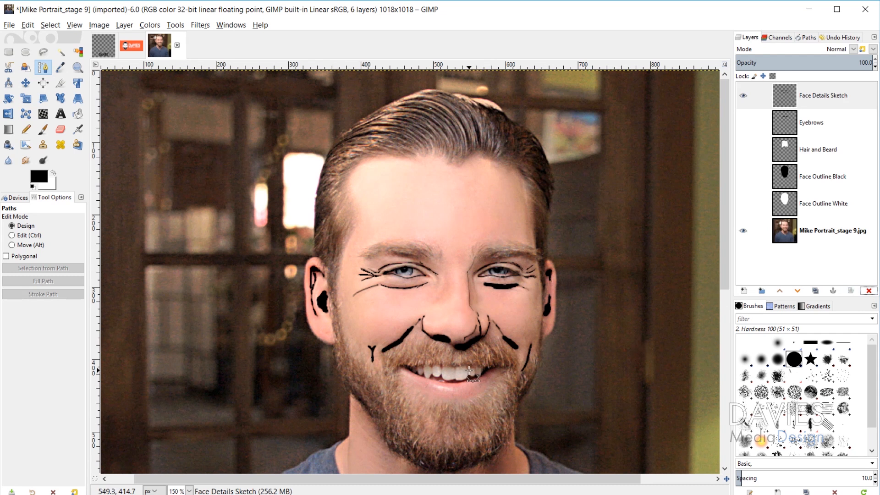
- Create a transparent 1018 x 1018 px layer named Eyes above the Face Details Sketch layer
scroll(404, 298, up, 3)
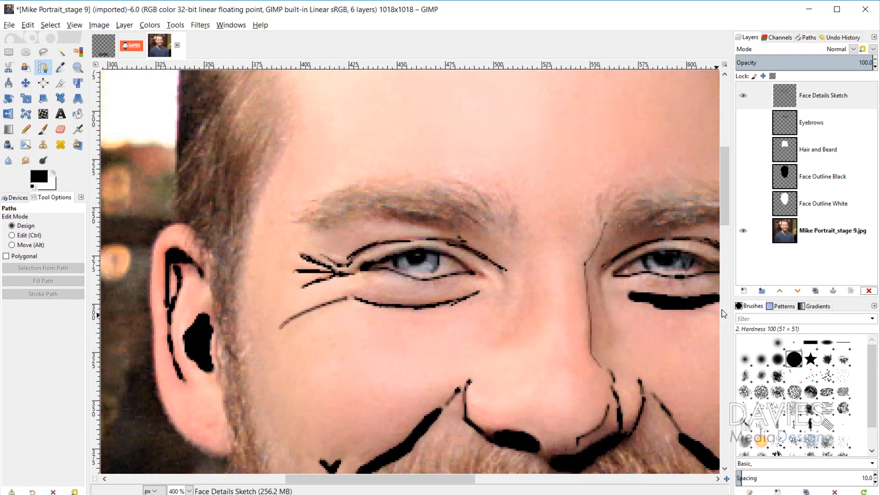
click(743, 292)
text(Eyes)
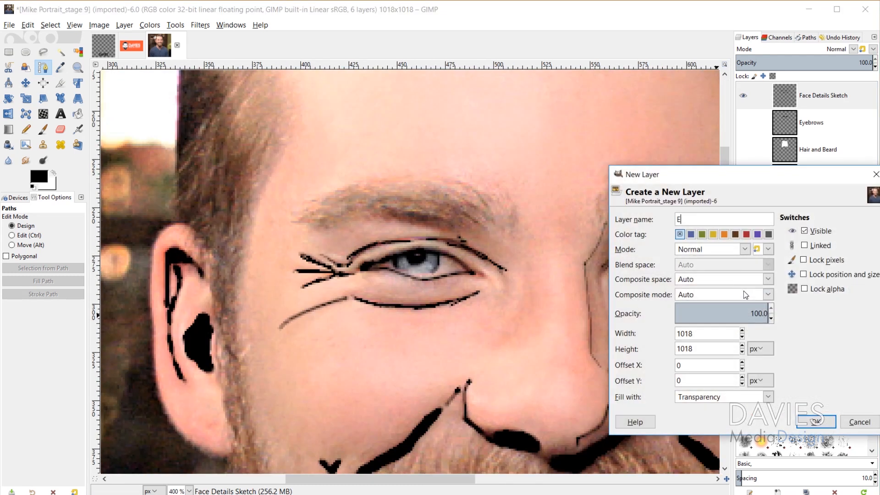
click(815, 423)
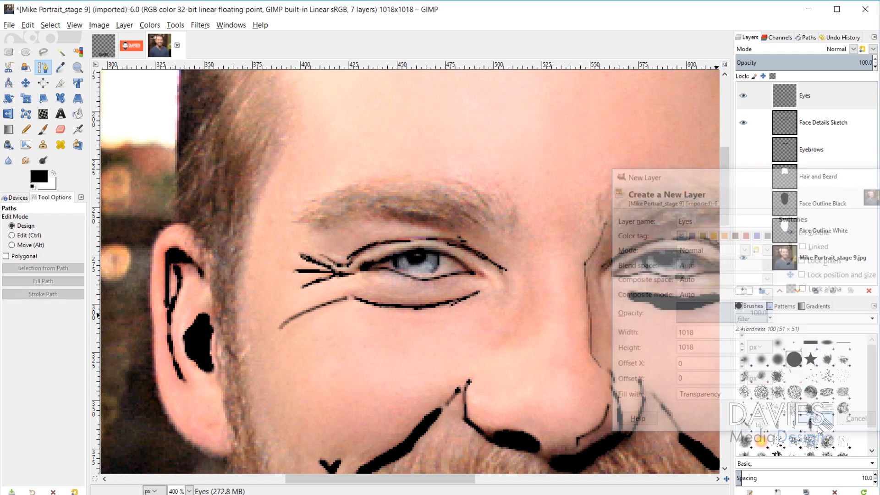
scroll(464, 277, up, 3)
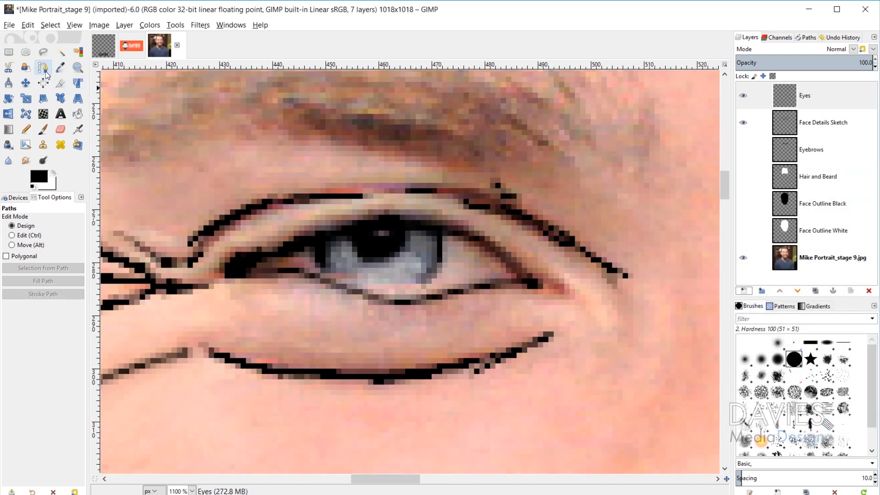
- Trace a closed, curved path around the eye on the image's left side, following both lids from corner to corner
click(223, 274)
drag(280, 252, 307, 251)
drag(418, 220, 441, 232)
drag(516, 268, 536, 283)
click(543, 287)
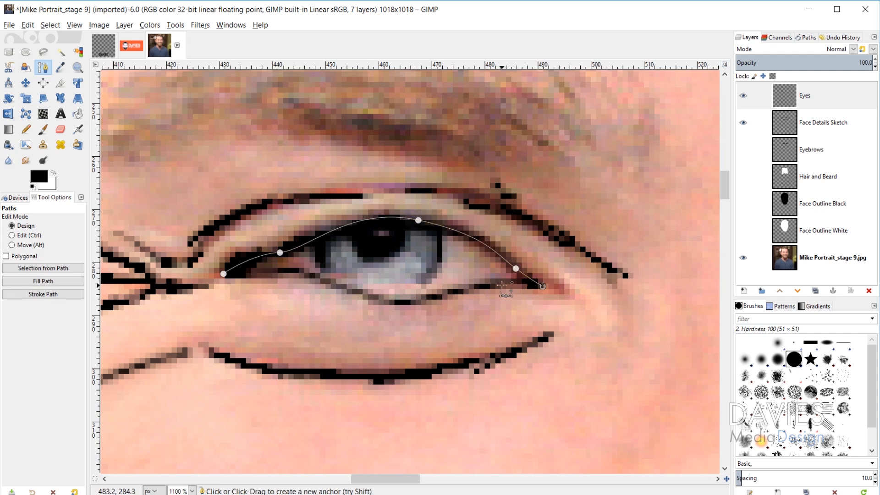
click(500, 285)
drag(433, 298, 298, 274)
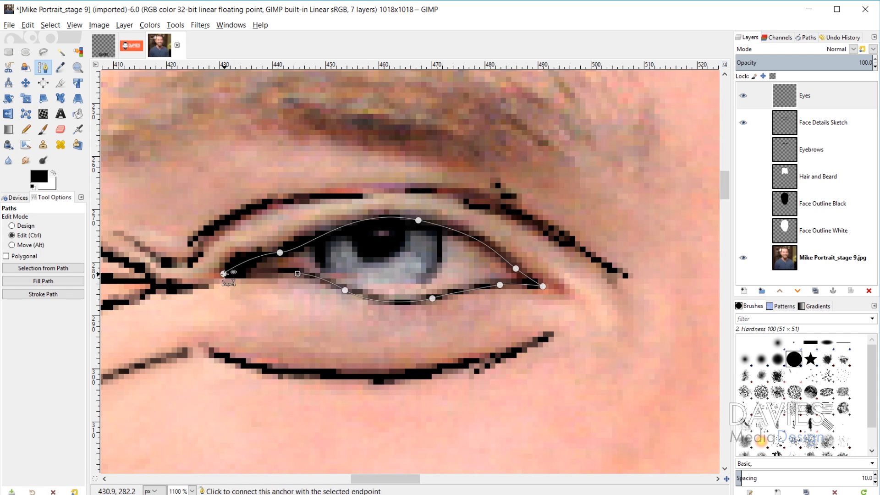
ctrl+click(223, 274)
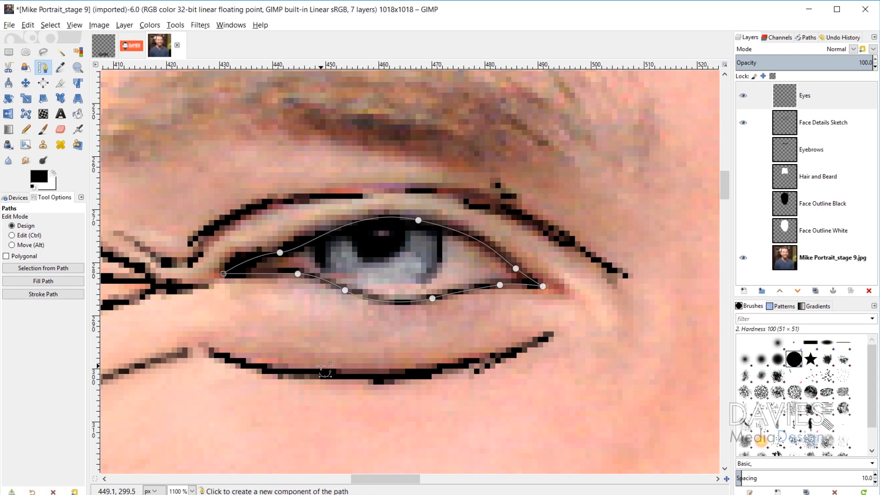
drag(223, 274, 233, 272)
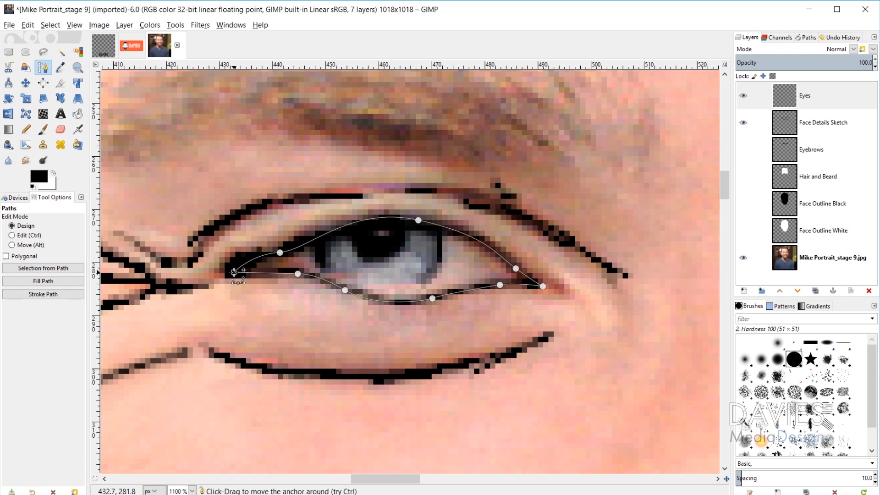
- Trace the upper lid of the eye on the image's right side with a curved path from the inner to the outer corner
drag(365, 478, 444, 478)
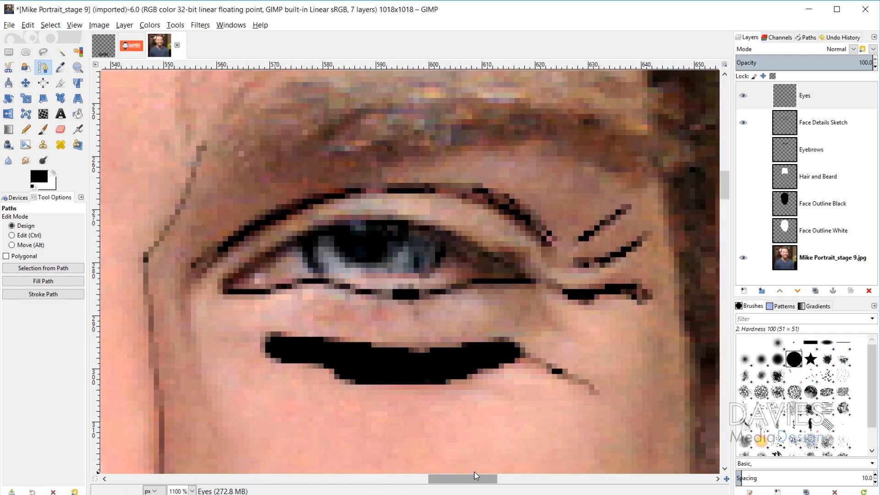
click(225, 286)
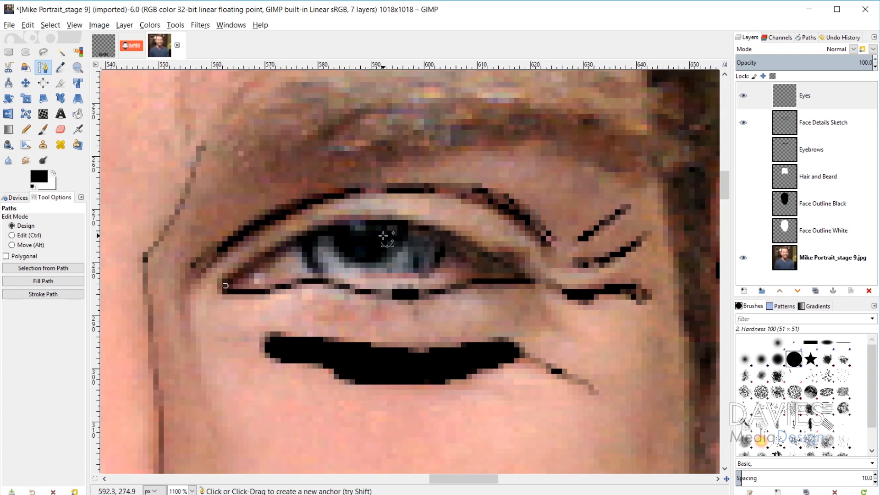
drag(371, 224, 434, 233)
drag(478, 250, 512, 270)
click(372, 224)
drag(435, 233, 418, 222)
drag(478, 250, 481, 253)
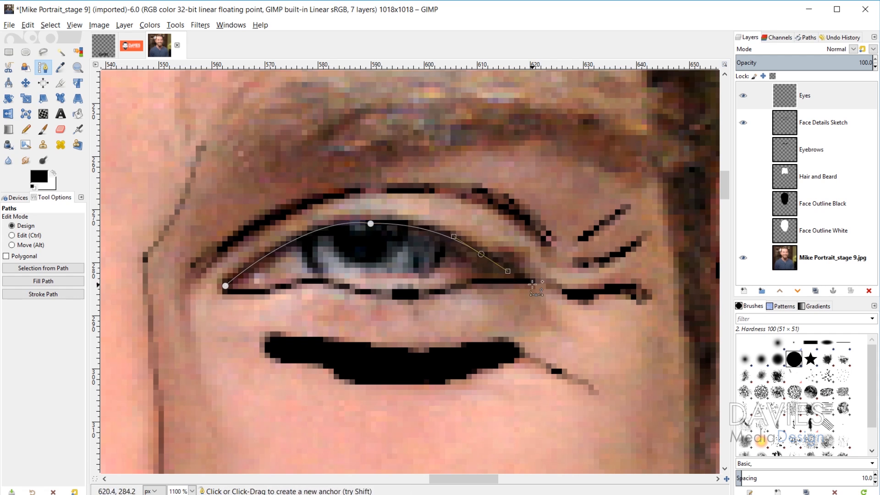
click(531, 282)
- Continue the path along the right-side eye's lower lid, close it at the inner corner and refine the curve there
click(470, 283)
drag(405, 294, 392, 293)
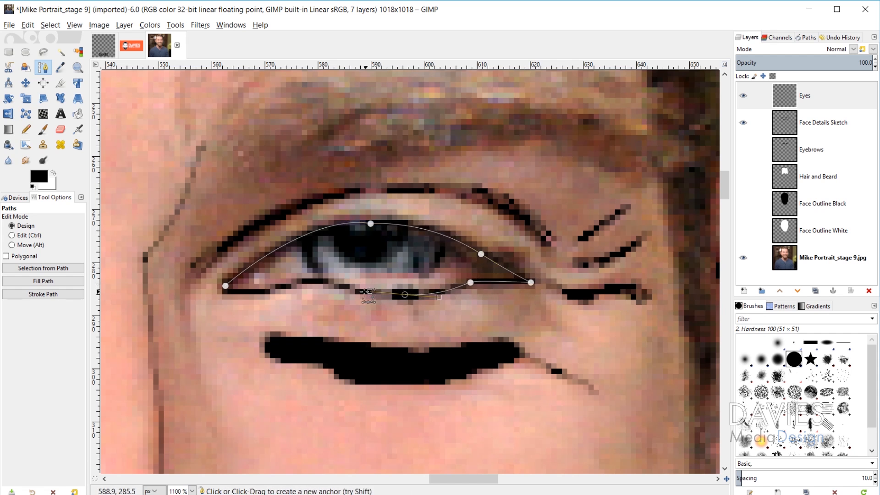
drag(328, 282, 274, 290)
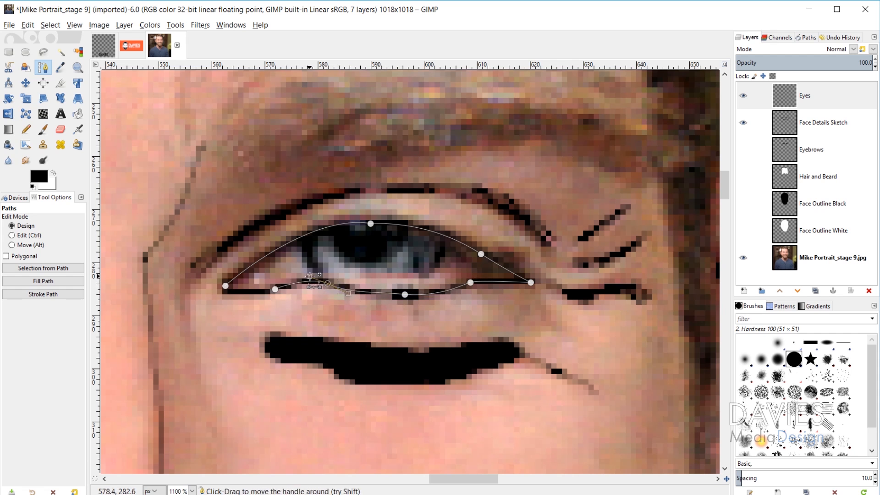
key(ctrl)
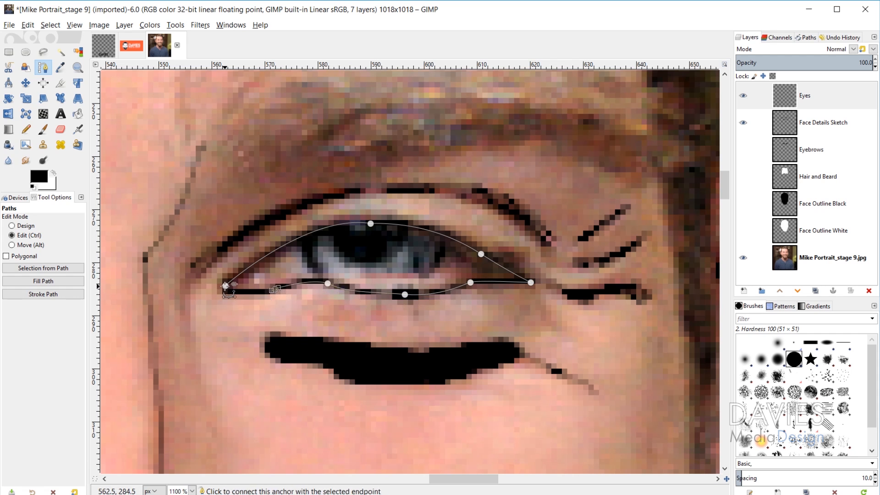
ctrl+click(227, 286)
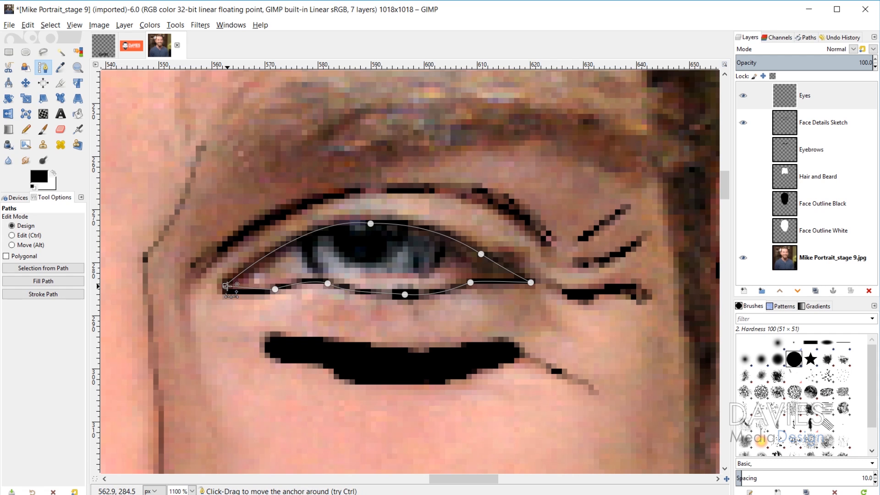
click(275, 289)
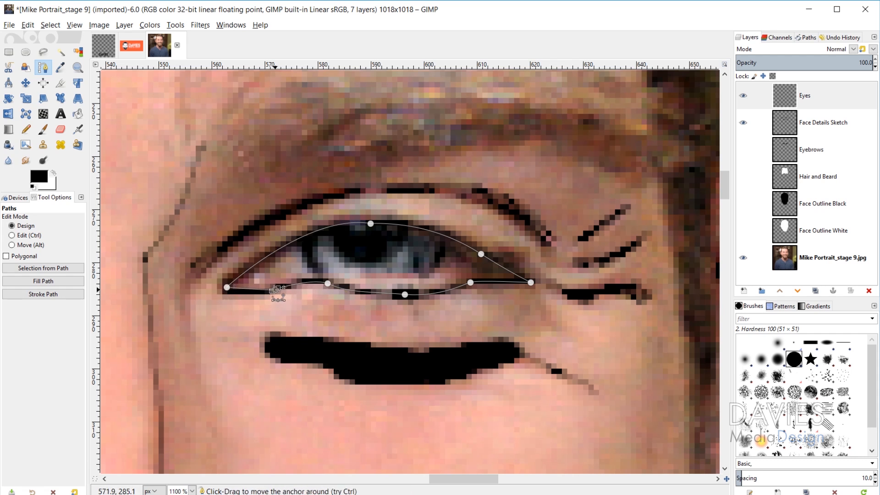
drag(273, 290, 243, 290)
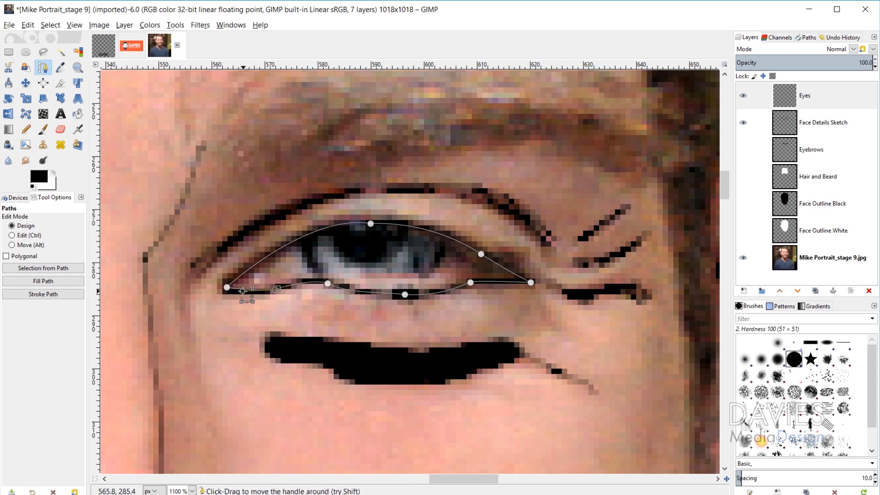
- Smooth the upper lid curve of the right-side eye by levelling the handles at its topmost anchor
click(371, 223)
scroll(379, 227, up, 3)
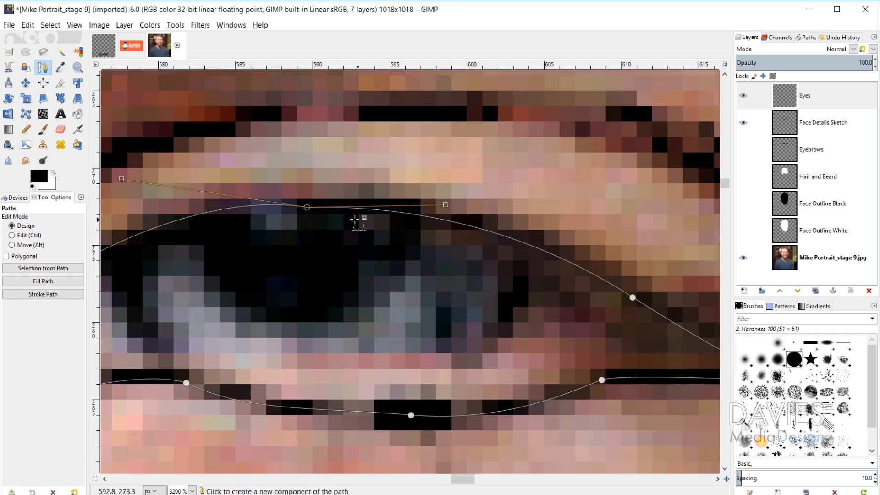
drag(122, 180, 240, 207)
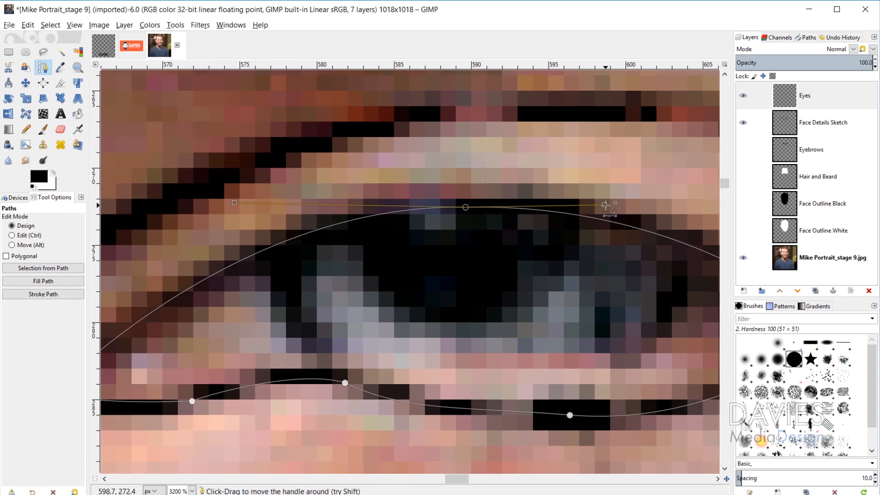
- Stroke both eye paths with a 3 px solid black line and hide the Face Details Sketch layer
ctrl+scroll(630, 365, down, 4)
ctrl+scroll(324, 363, down, 2)
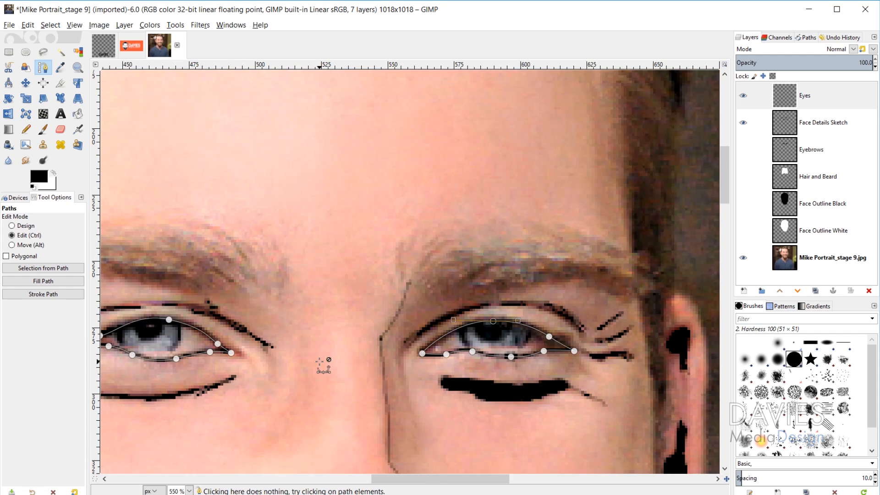
scroll(478, 340, left, 3)
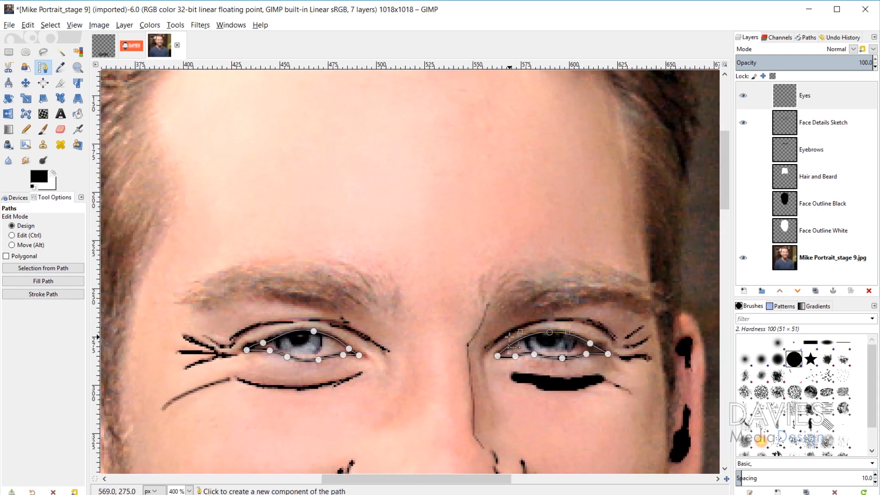
click(49, 295)
drag(71, 204, 251, 151)
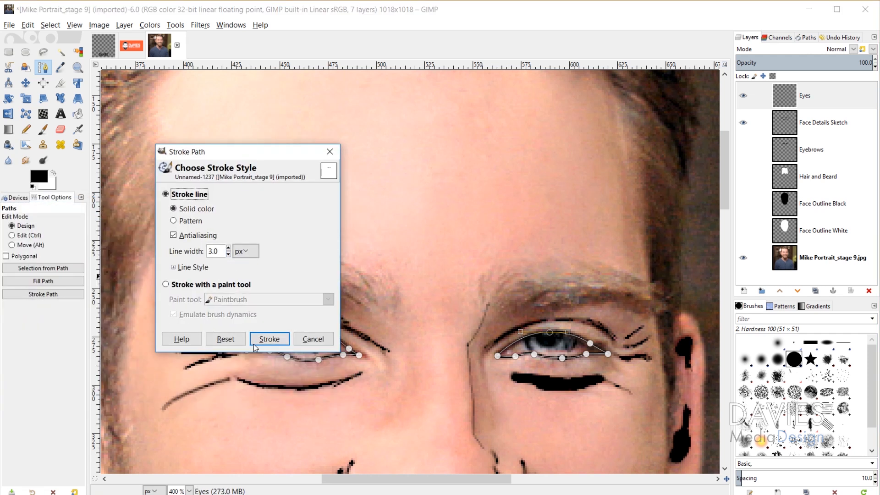
click(269, 340)
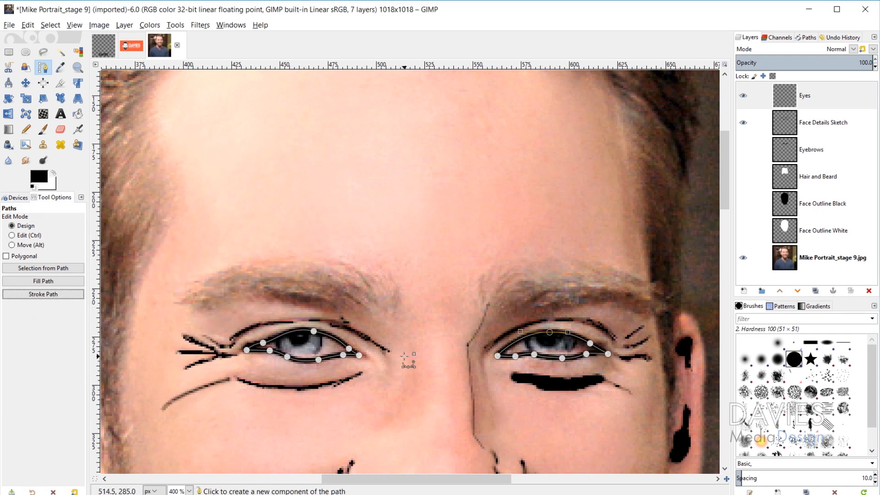
click(26, 83)
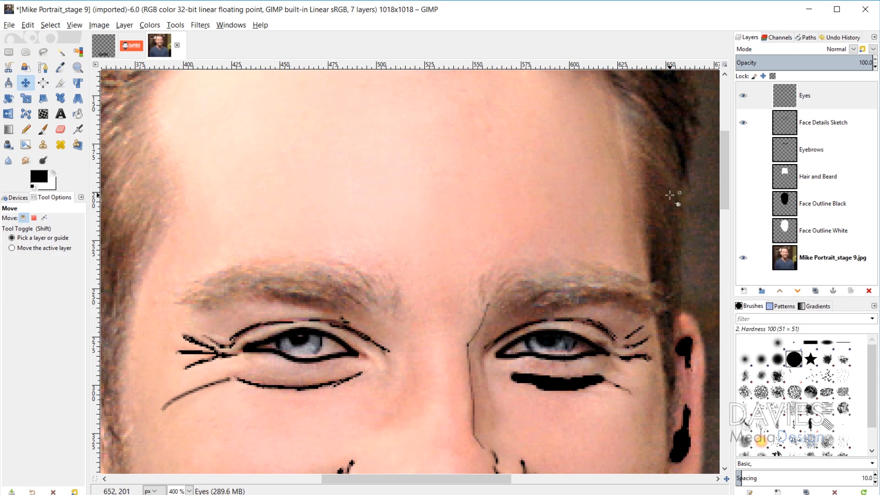
click(744, 123)
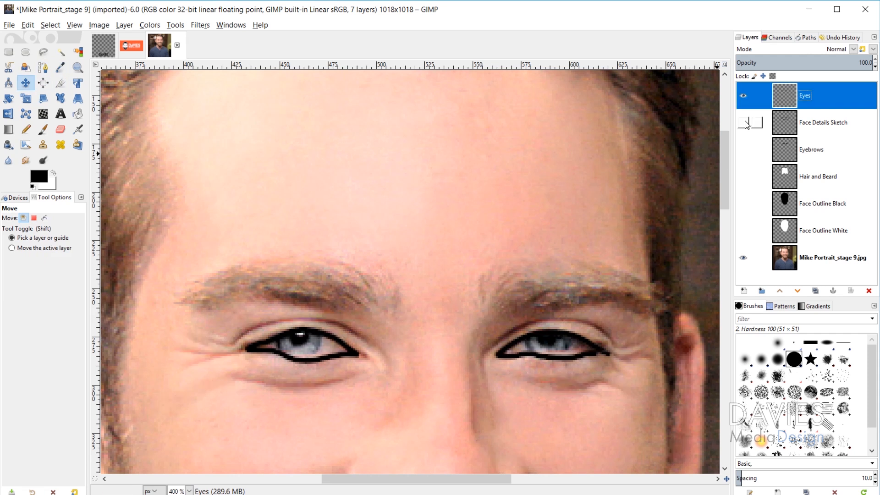
- Check the eye outlines against the Hair and Beard, Face Outline and Eyebrows layers by showing them temporarily, ending with them hidden
click(744, 176)
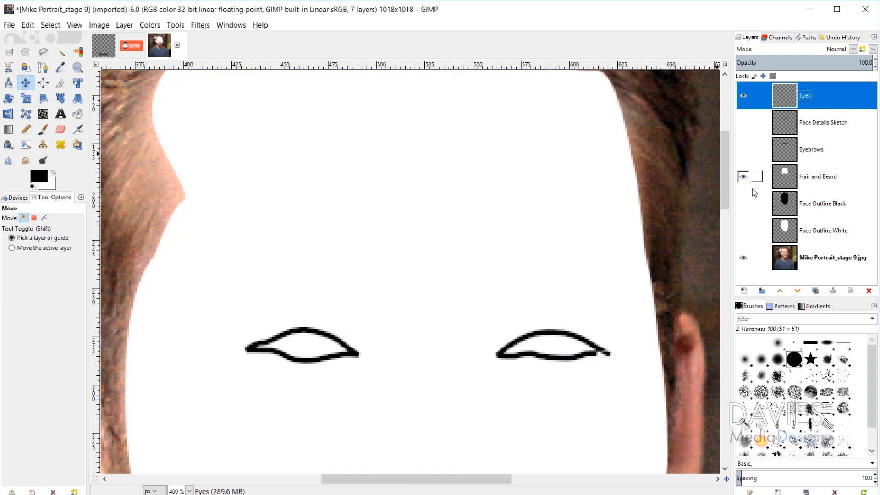
click(748, 205)
click(744, 231)
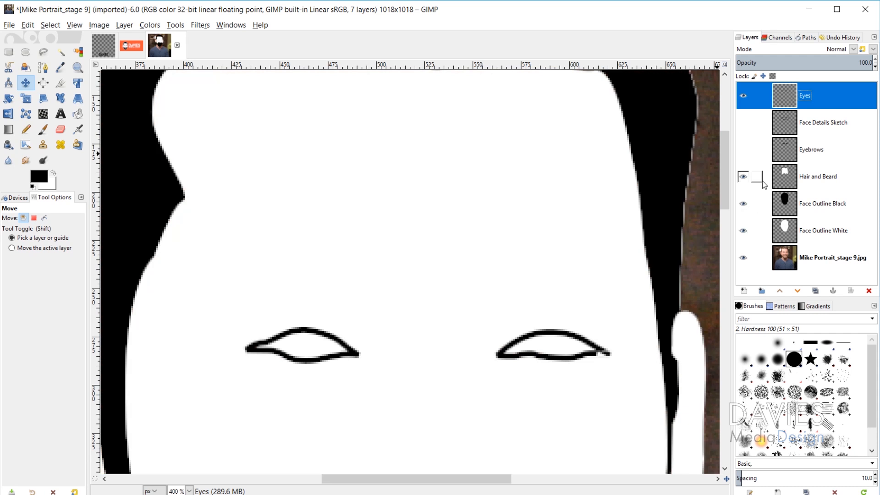
click(743, 150)
scroll(676, 287, down, 2)
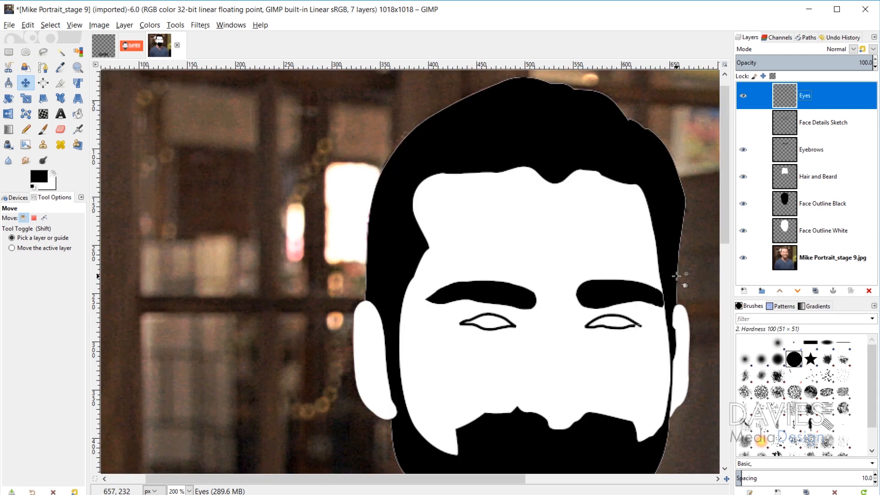
click(744, 150)
click(743, 177)
click(744, 204)
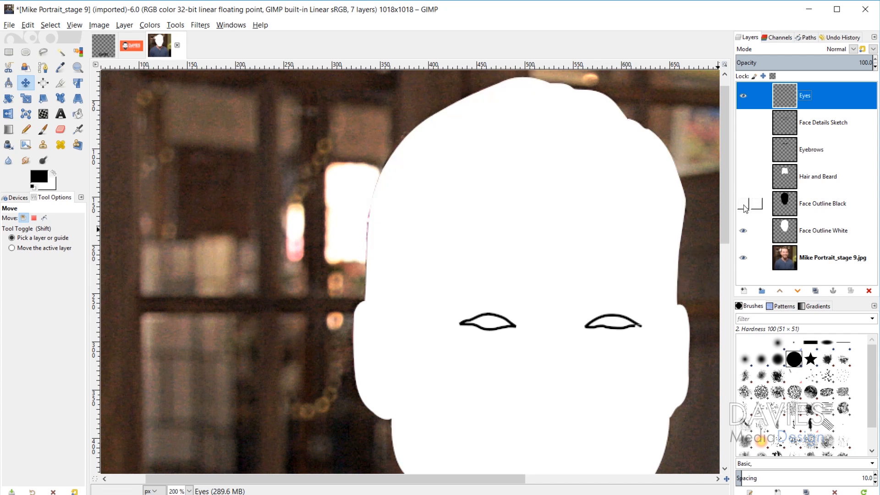
click(744, 231)
scroll(490, 330, up, 5)
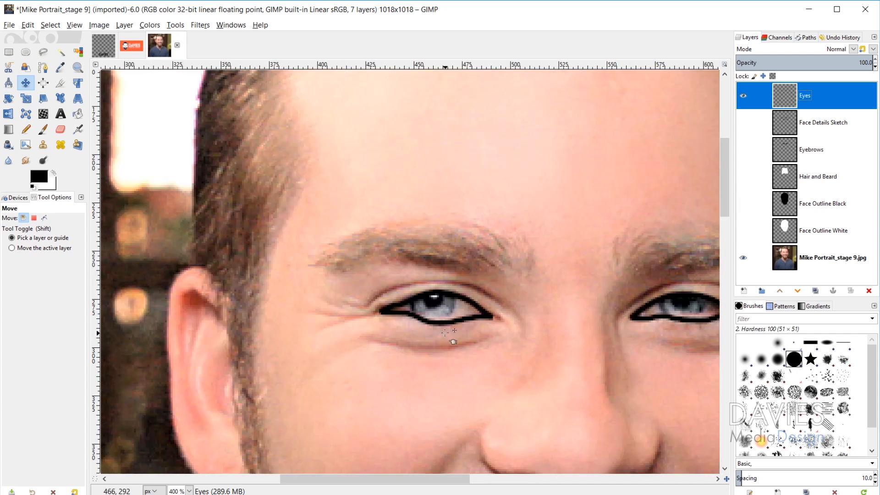
- Create a transparent 1018 x 1018 px layer named Iris Right above the Eyes layer
scroll(407, 299, up, 3)
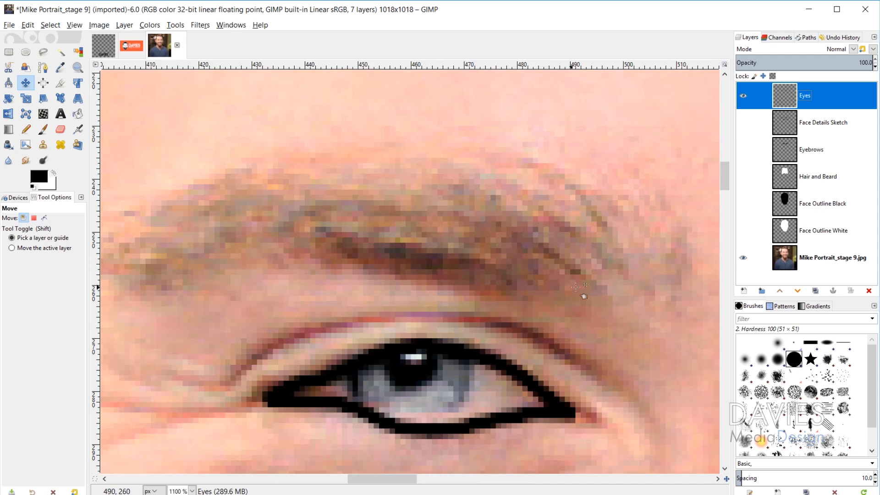
click(743, 291)
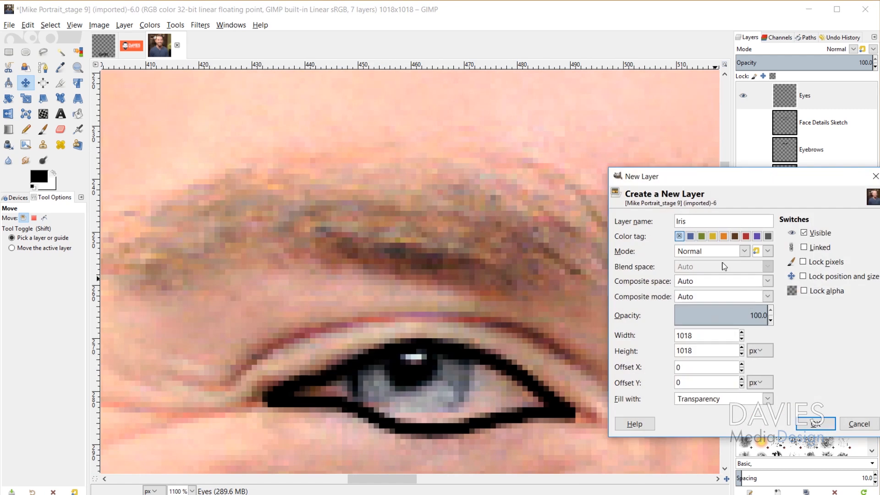
text(Iris Right)
key(Return)
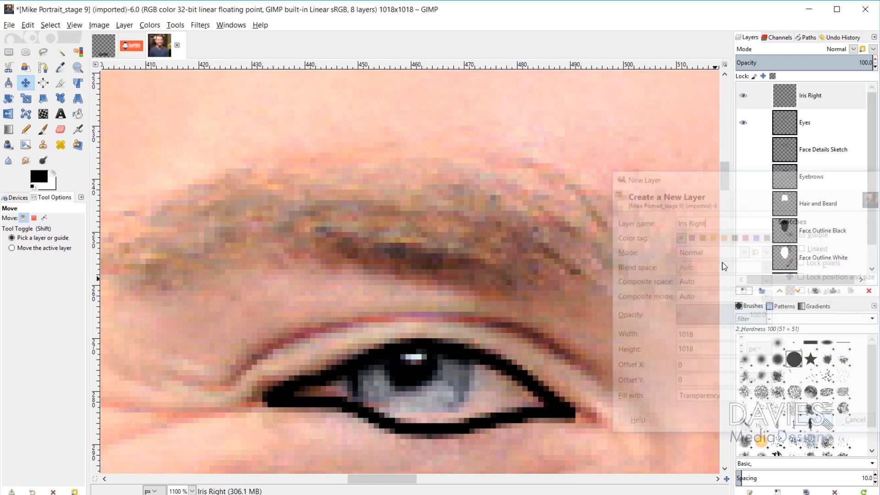
- Make an elliptical selection of about 23 x 22 px around the iris of the eye on the image's left side
click(25, 51)
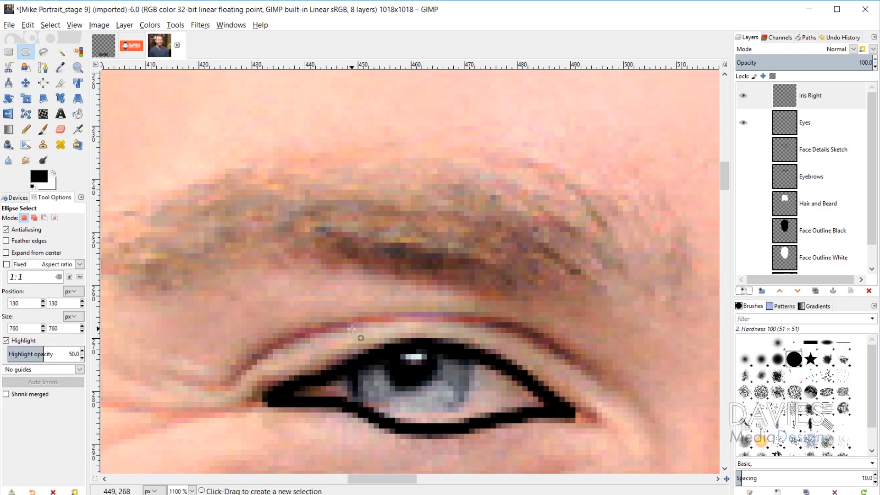
drag(351, 328, 469, 433)
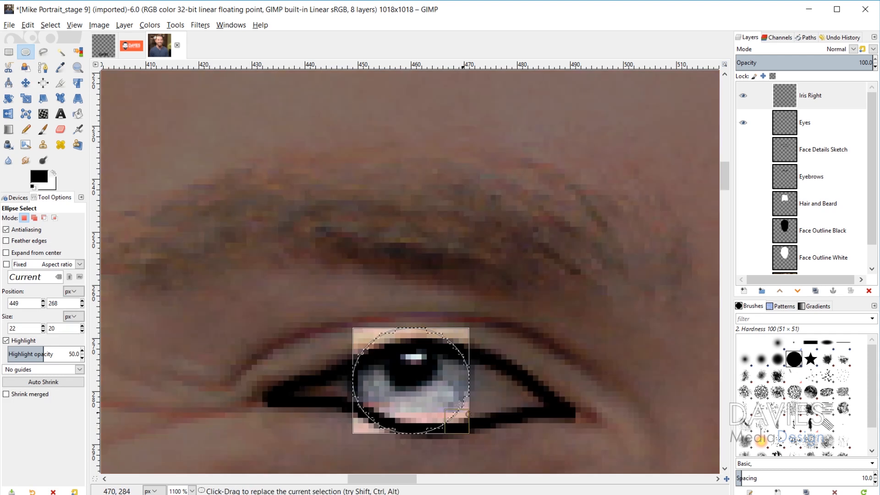
drag(415, 337, 418, 323)
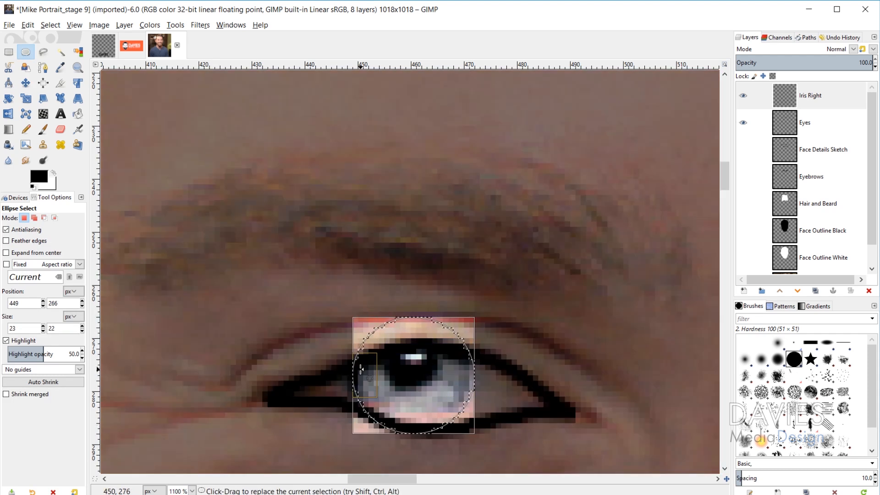
- Set the foreground color to blue 408fc9 and fill the elliptical iris selection with it
click(78, 114)
click(44, 177)
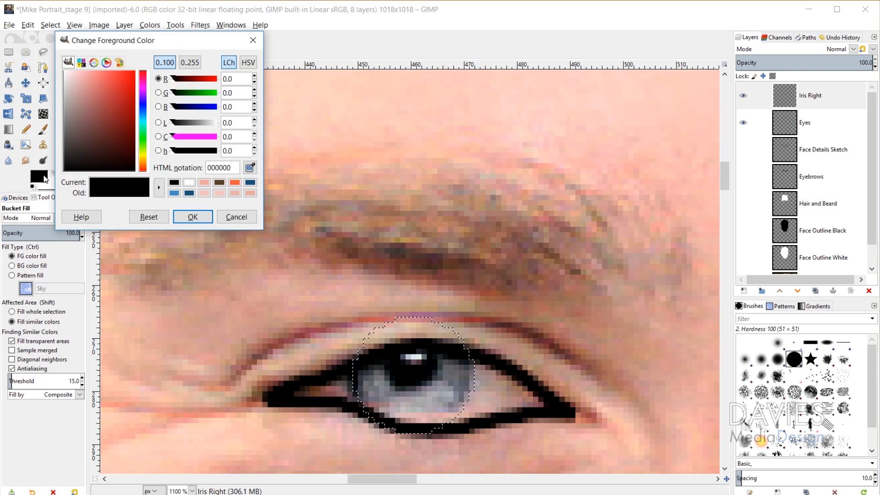
click(176, 194)
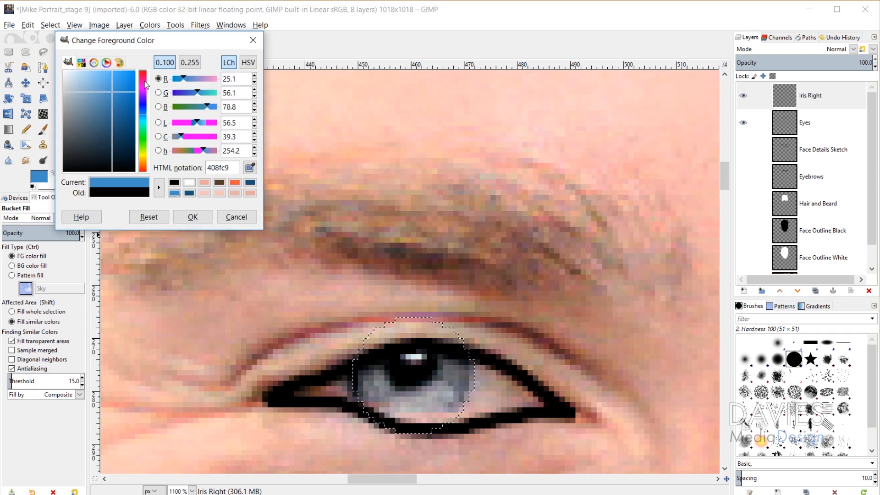
click(193, 217)
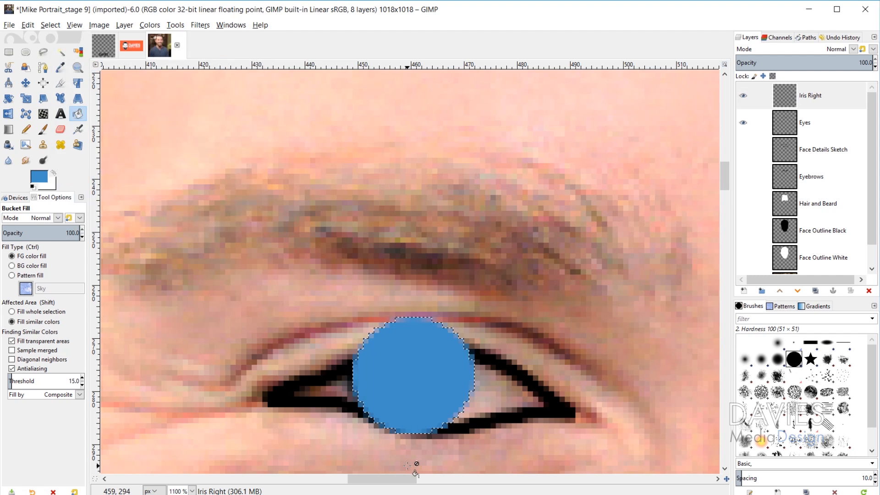
- Select the eye outlines from the Eyes layer's opacity and erase the blue above the upper lid line on Iris Right with a size 6 eraser
key(ctrl+shift+a)
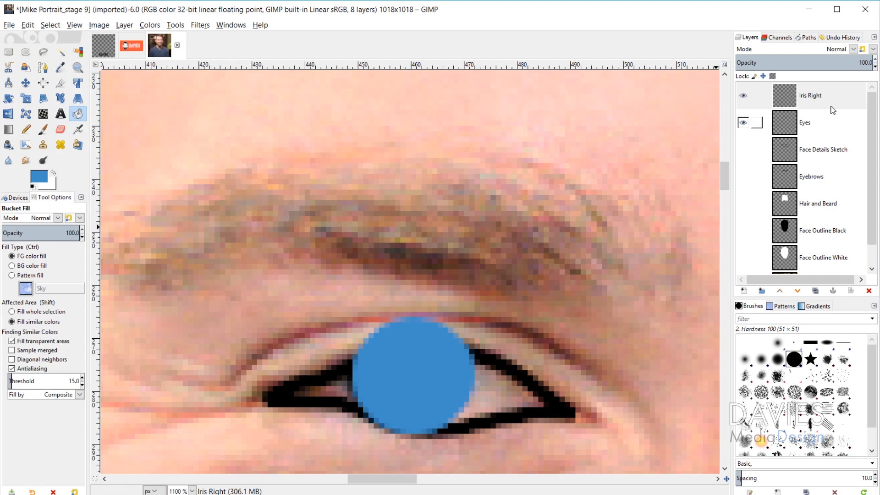
alt+click(790, 127)
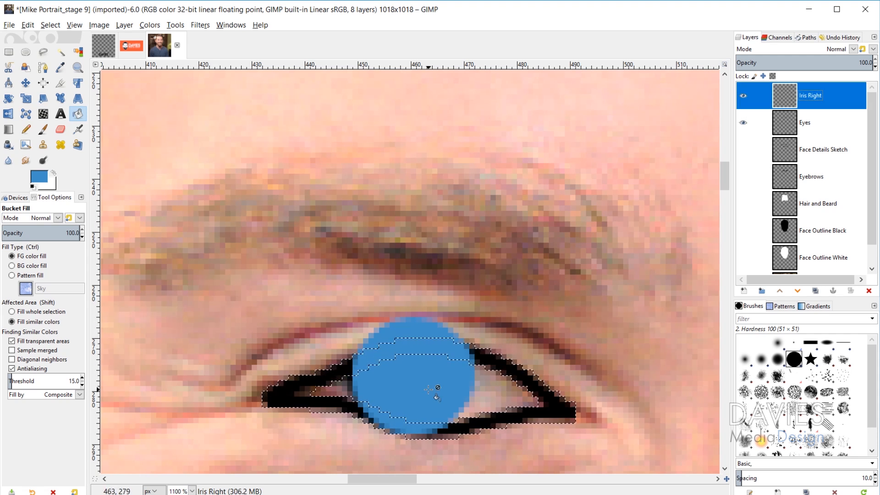
click(60, 130)
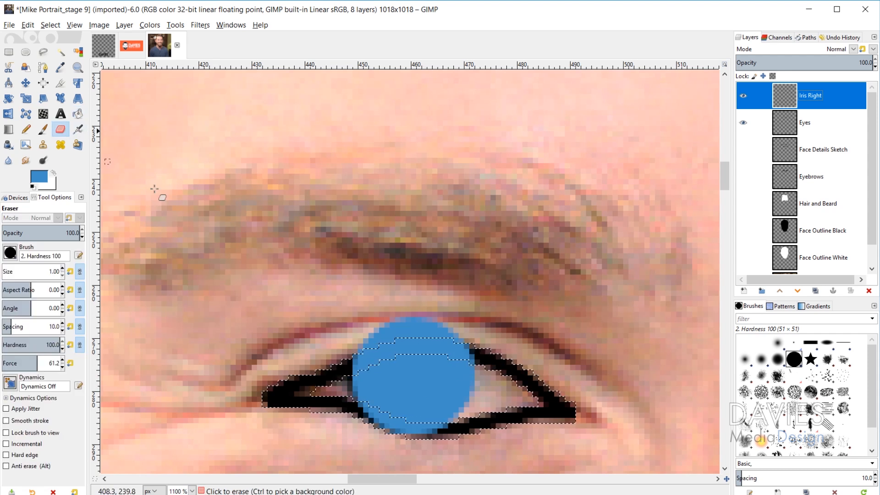
key(bracketright)
key(bracketright)
key(bracketright)
key(bracketright)
key(bracketright)
key(bracketright)
key(bracketright)
key(bracketright)
key(bracketright)
key(bracketright)
key(bracketright)
key(bracketright)
key(bracketright)
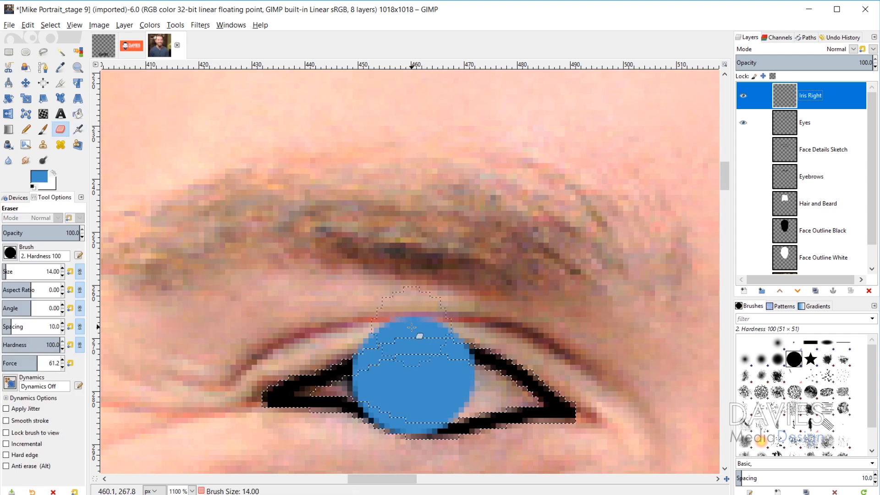
key(bracketleft)
key(bracketleft)
key(bracketleft)
key(bracketleft)
key(bracketleft)
drag(417, 326, 365, 347)
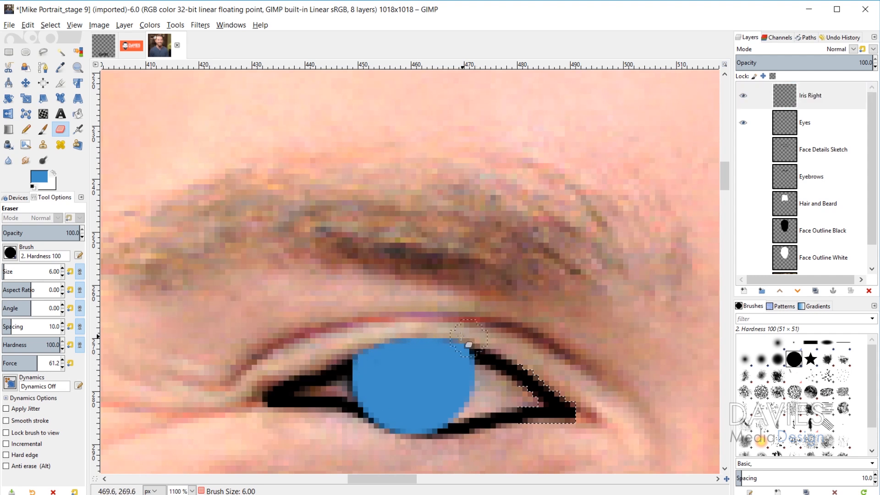
alt+click(788, 100)
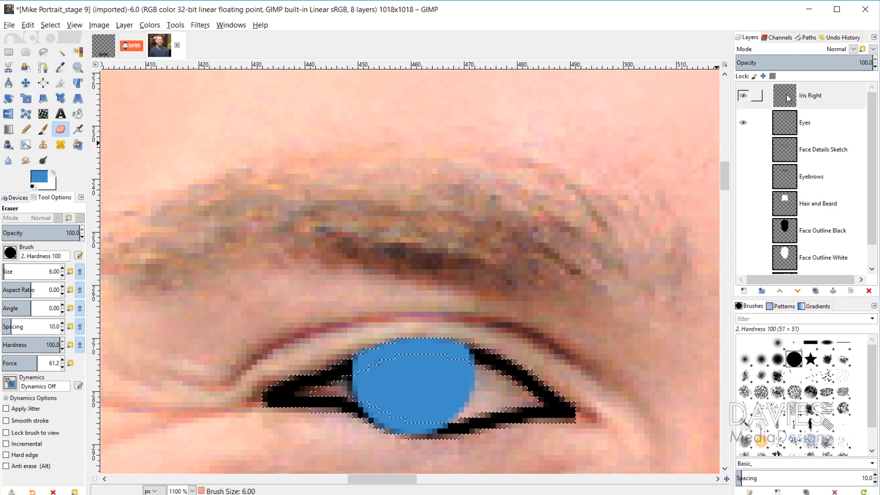
- Move the Iris Right layer below Eyes, then erase its leftover blue fringe along the upper lid with a size 3 eraser and no selection
drag(786, 93, 787, 136)
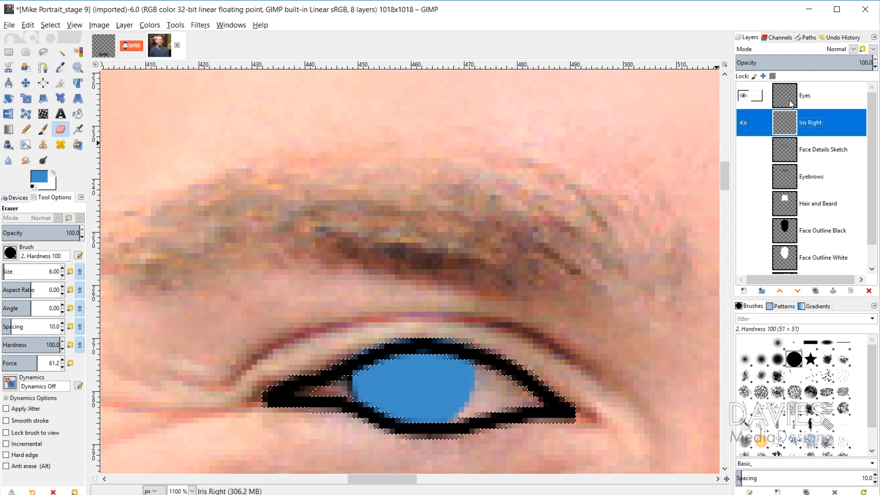
key(ctrl+shift+a)
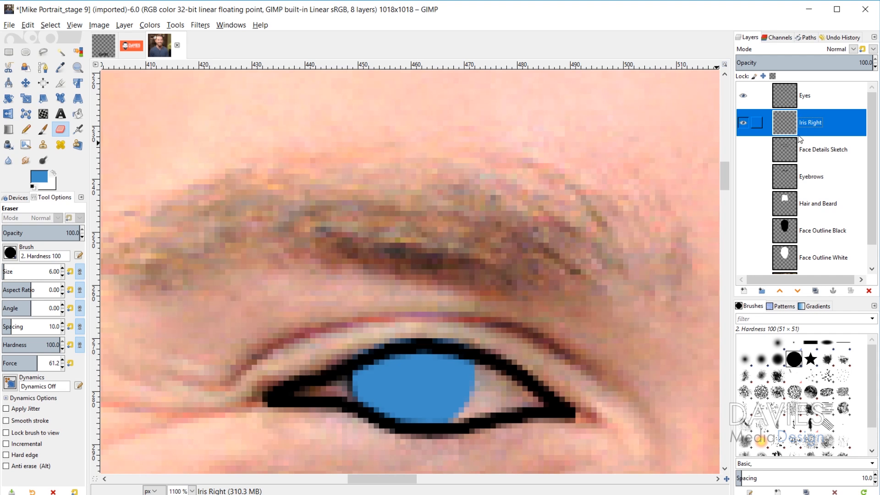
key(bracketleft)
key(bracketleft)
key(bracketleft)
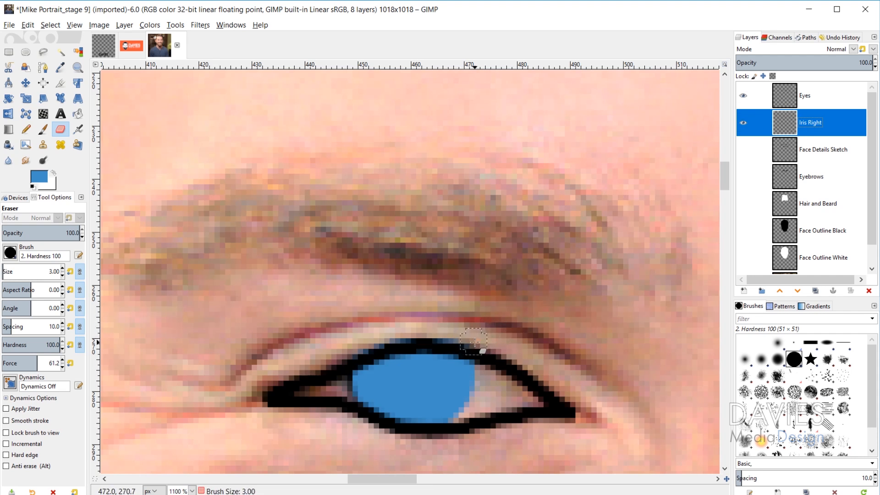
mouse_move(474, 345)
mouse_down()
mouse_move(440, 342)
mouse_move(367, 356)
mouse_up()
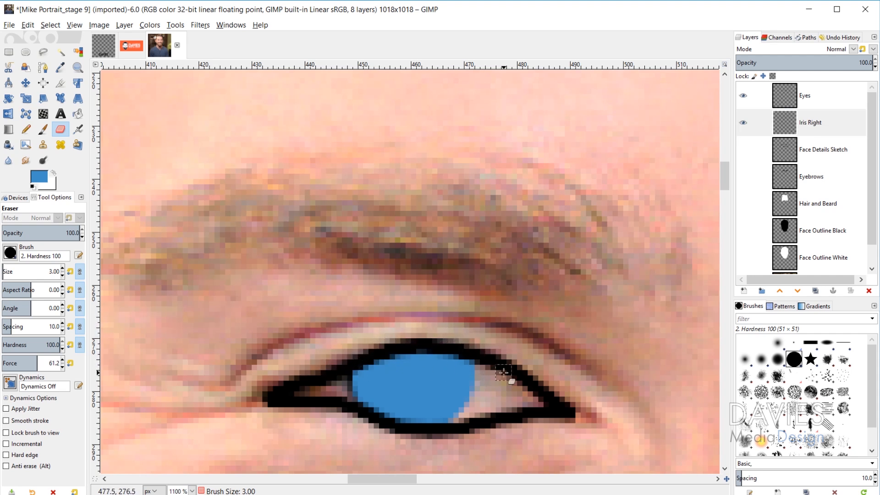
- Hide the Iris Right layer and create a transparent 1018 x 1018 px layer named Pupil Right above it
click(745, 126)
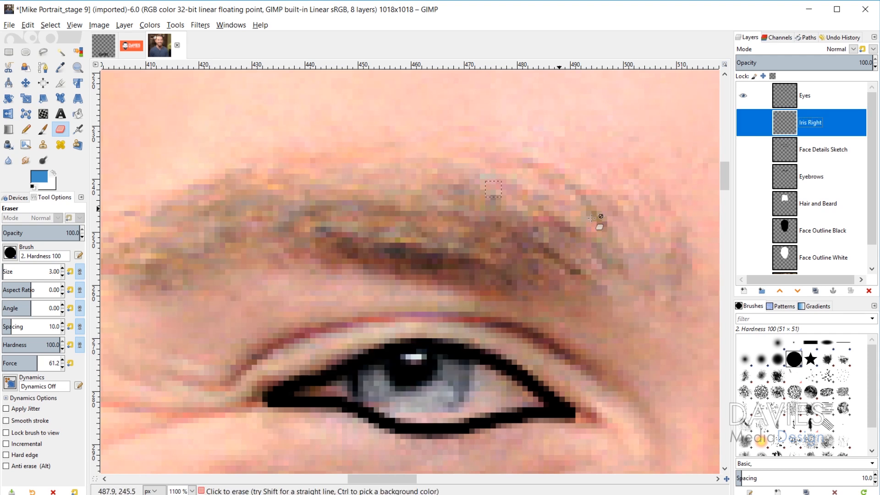
click(745, 291)
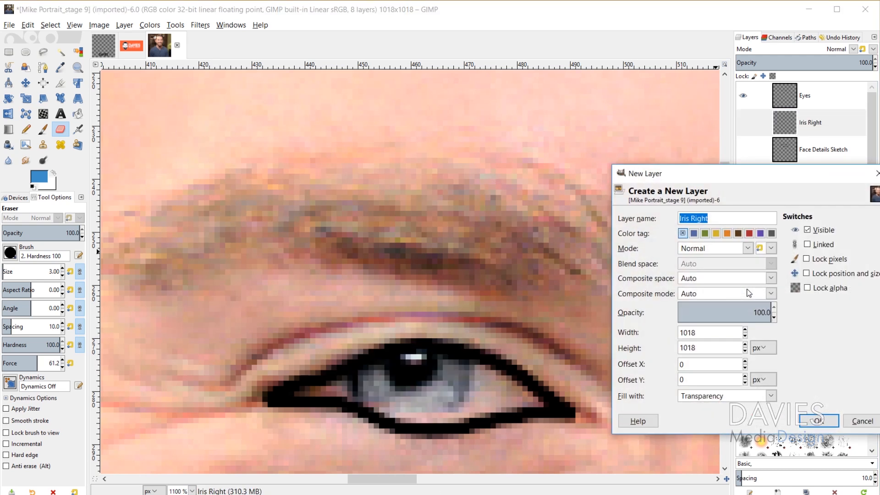
text(Pupil)
click(818, 421)
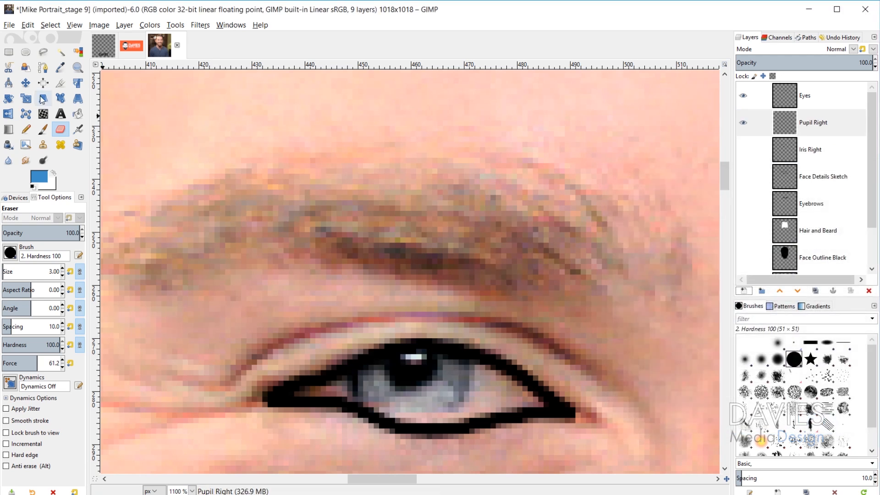
- Make a 10 x 10 px elliptical selection around the pupil, fill it with black on the Pupil Right layer, and clear the selection
click(25, 51)
drag(385, 339, 439, 390)
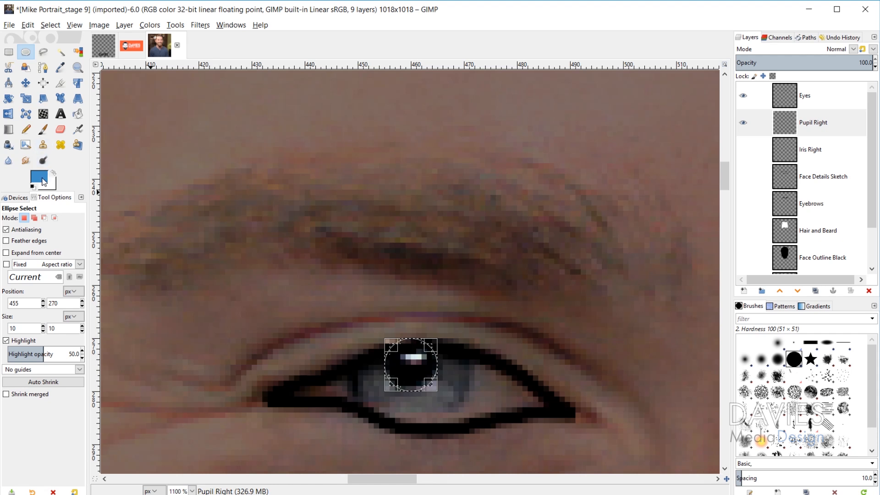
click(33, 187)
click(78, 114)
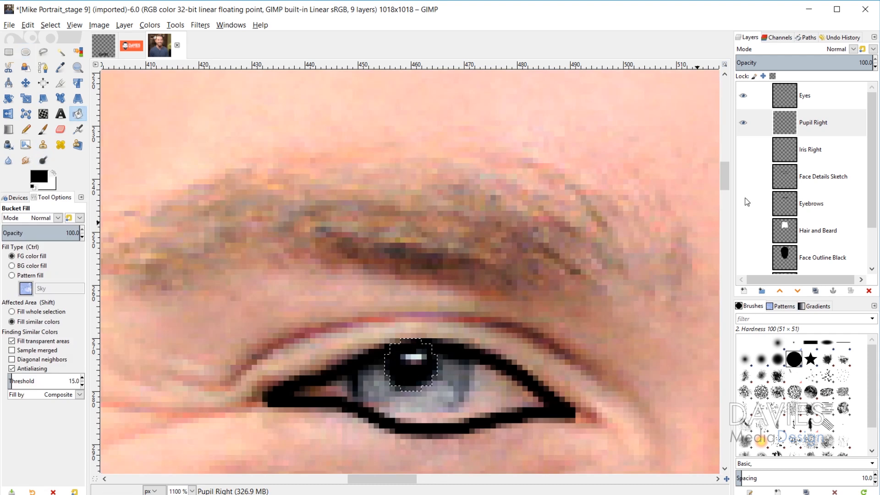
click(414, 366)
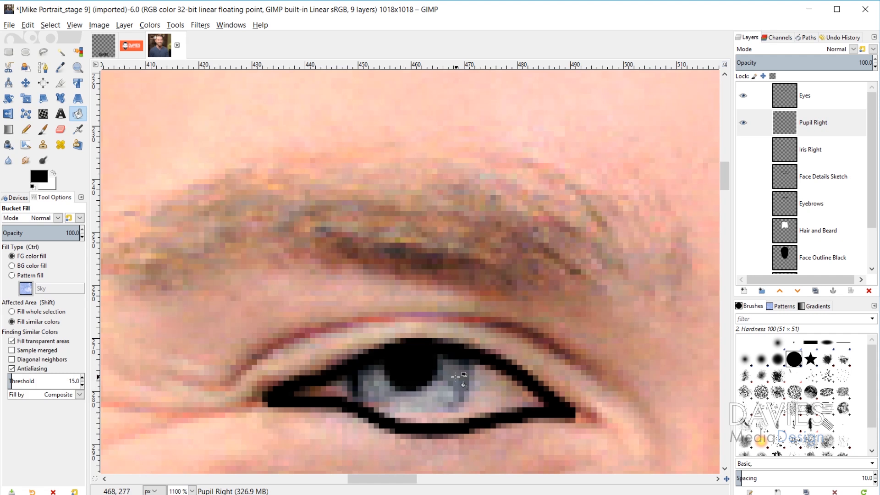
- Paint a white highlight over the pupil's light reflection on Pupil Right with a size 3 paintbrush, and show the Iris Right layer
click(743, 123)
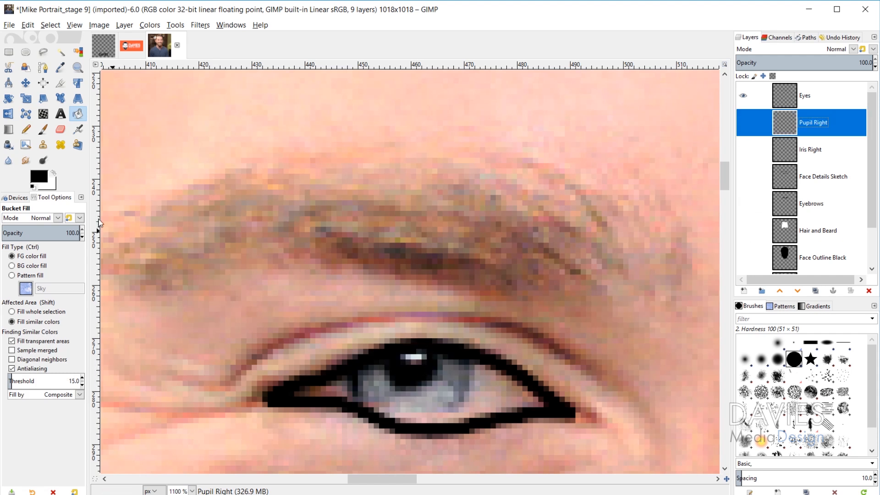
click(42, 129)
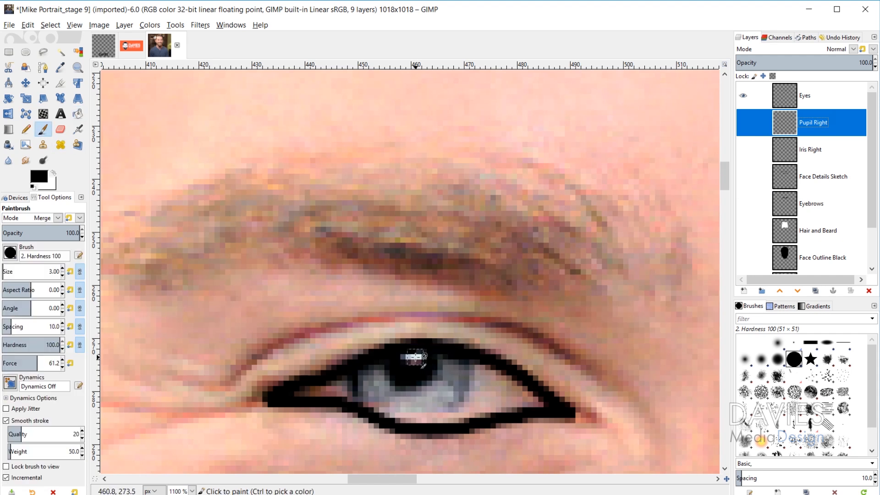
key(bracketleft)
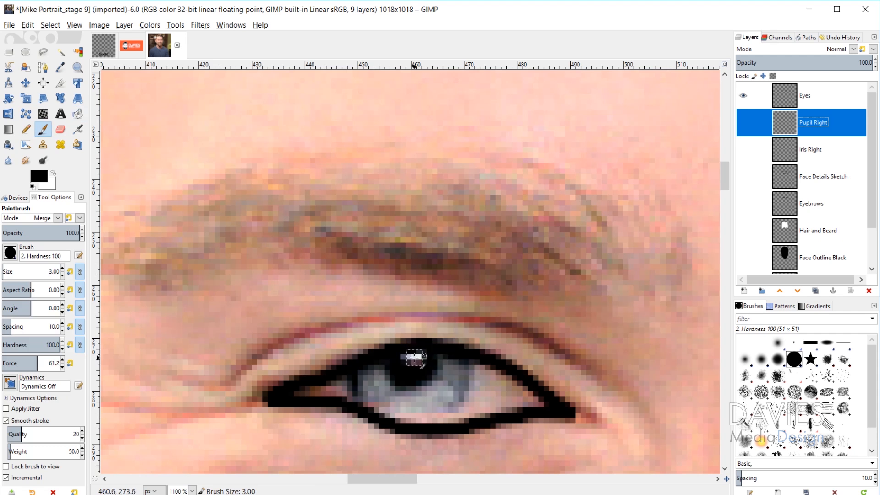
click(54, 175)
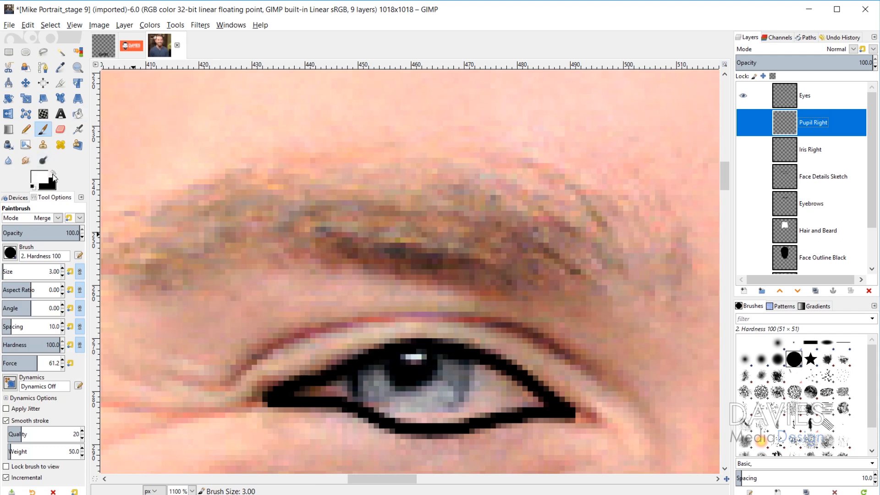
click(747, 125)
click(415, 360)
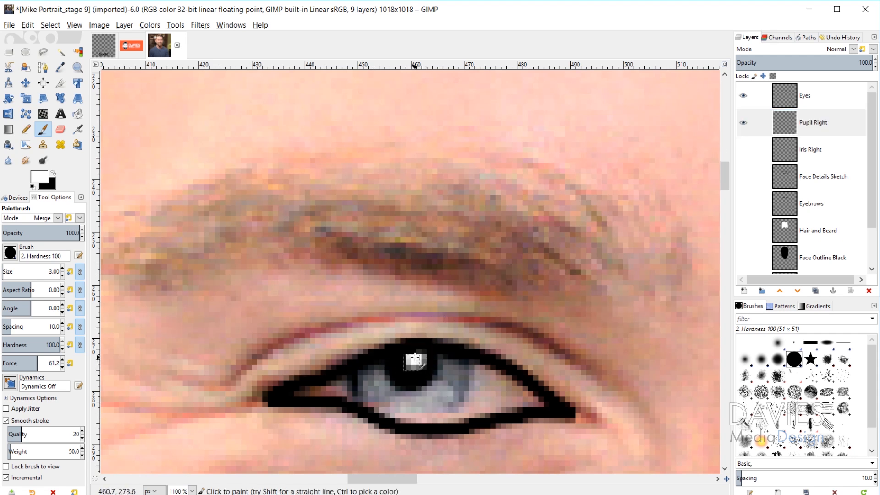
click(745, 151)
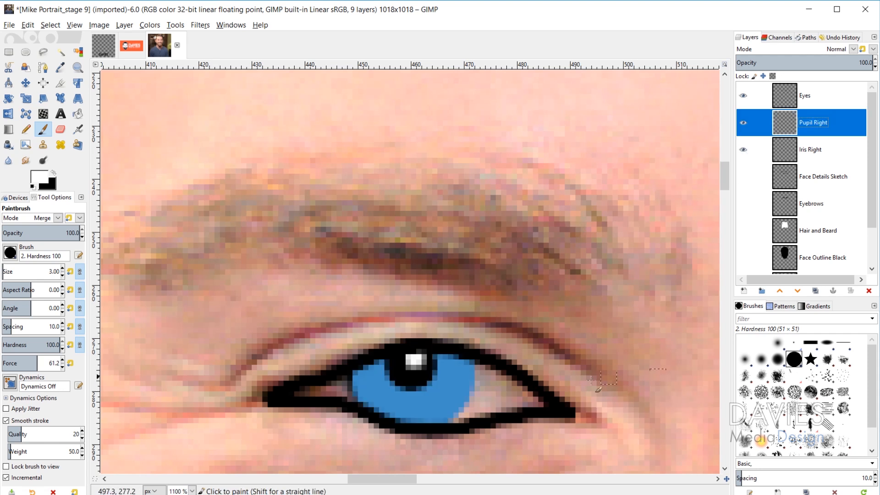
- Create a layer group named Eyes Group above the Eyes layer
scroll(649, 373, down, 5)
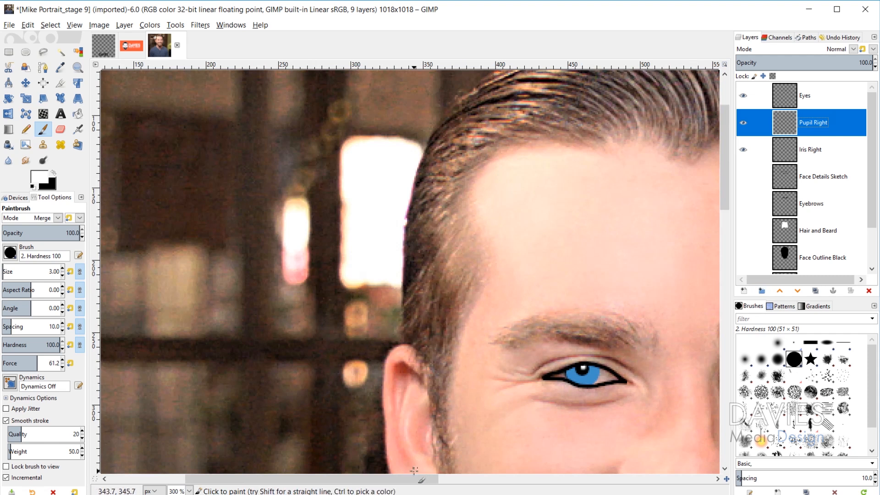
drag(414, 480, 500, 479)
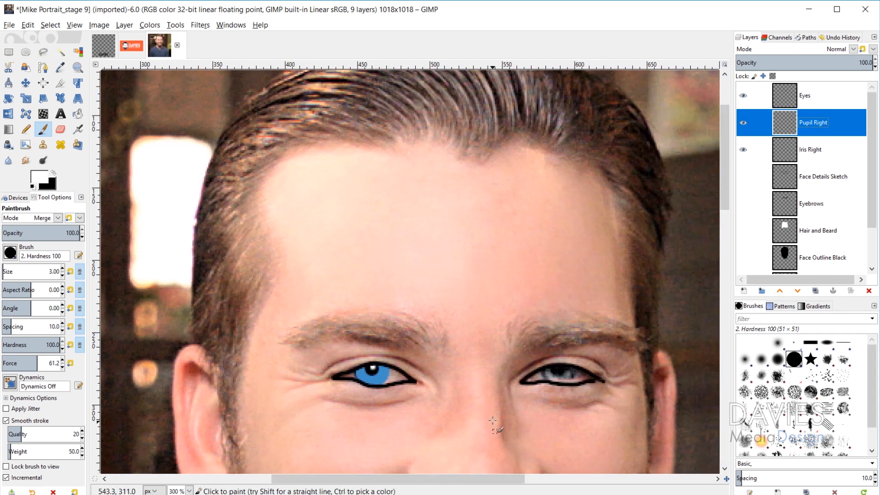
scroll(479, 375, down, 3)
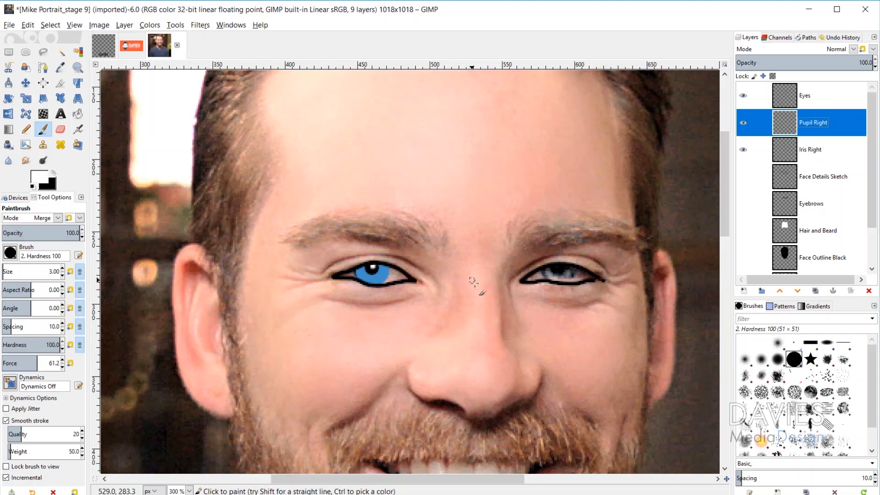
click(785, 103)
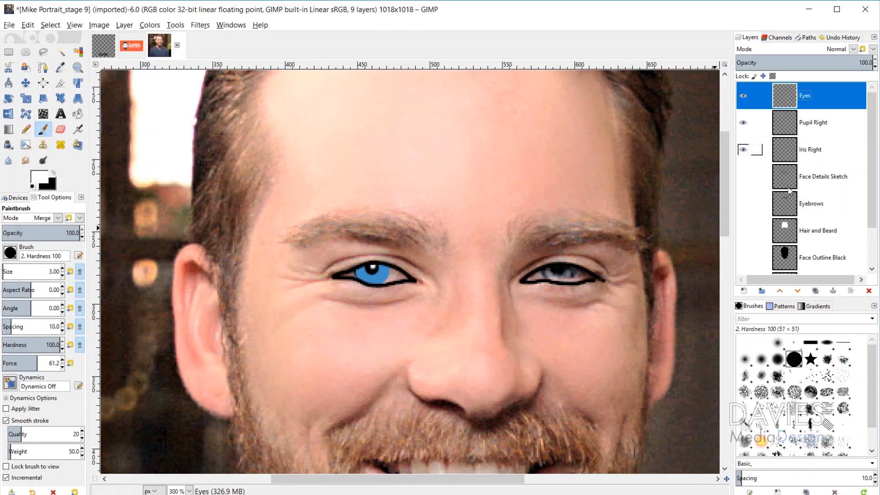
click(762, 292)
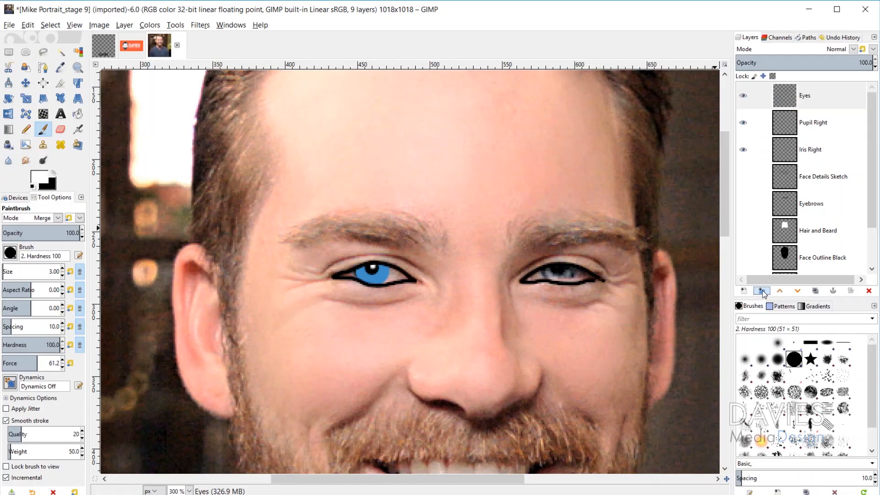
double_click(819, 97)
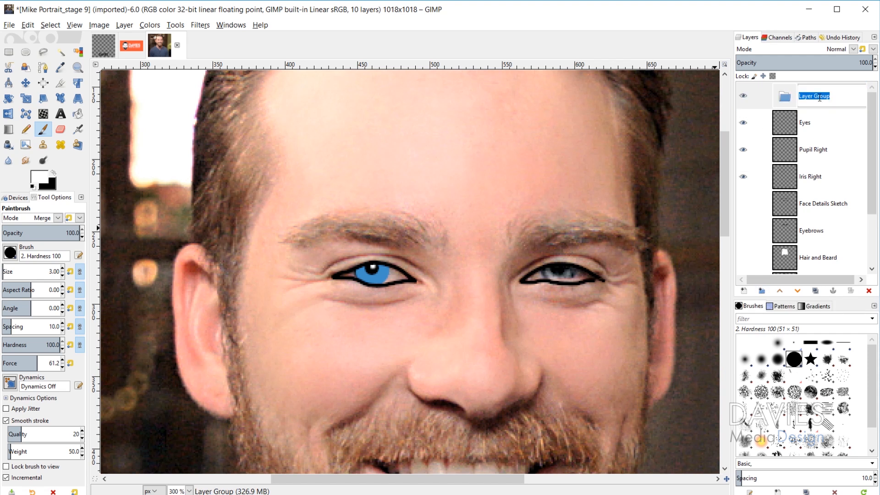
text(Eyes Group)
key(Return)
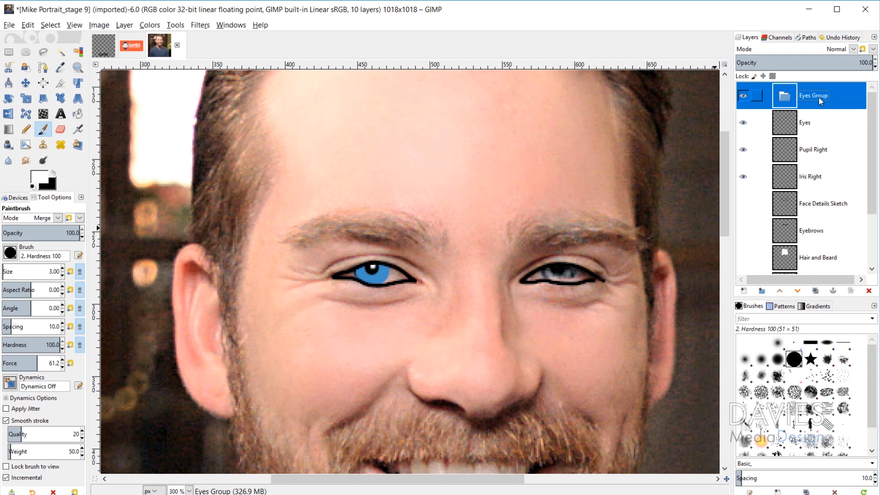
- Move the Eyes, Pupil Right and Iris Right layers into Eyes Group in that order, and check the group by hiding and showing it
drag(783, 123, 789, 96)
drag(785, 150, 796, 102)
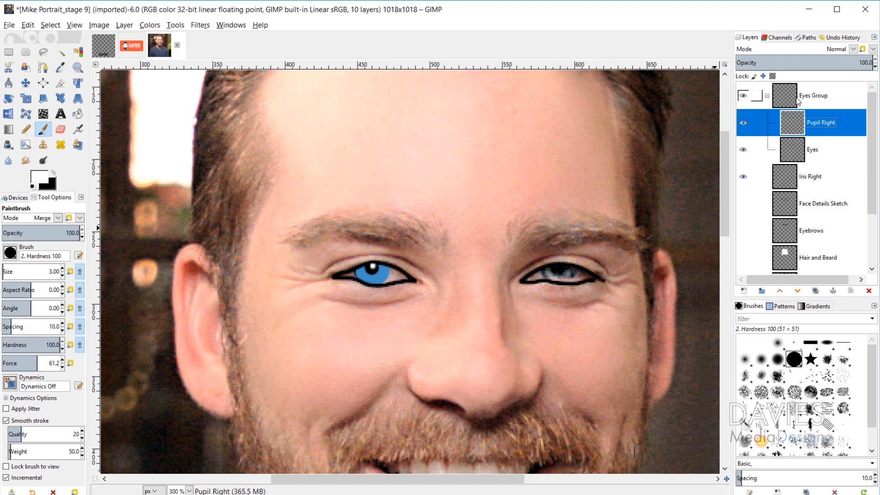
drag(792, 130, 803, 161)
click(744, 95)
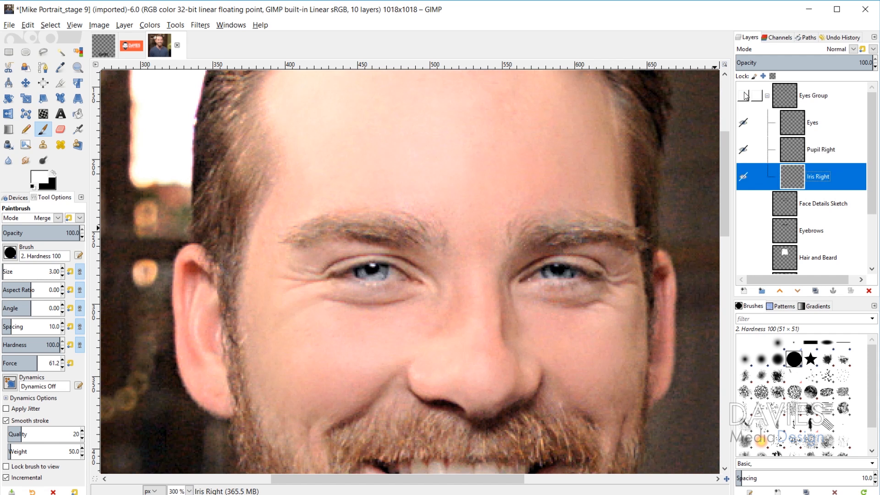
click(744, 96)
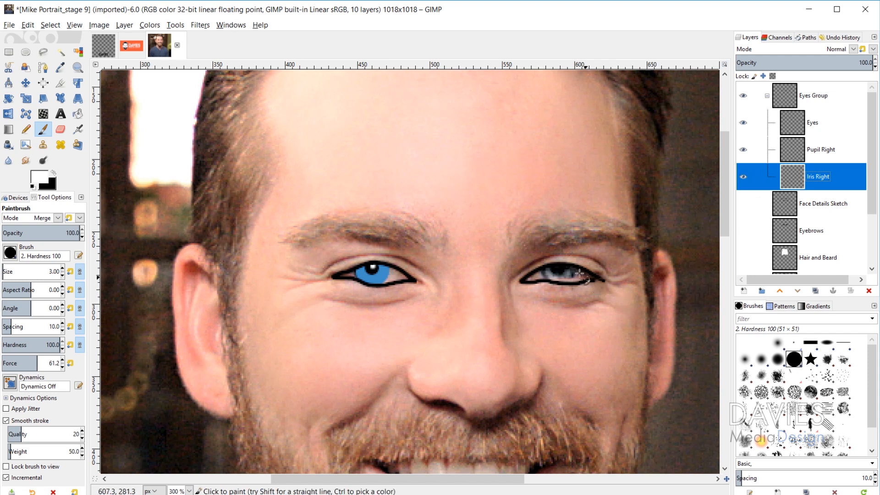
- Create a transparent 1018 x 1018 px layer named Iris Left above Iris Right in Eyes Group, and ready the Ellipse Select tool
scroll(580, 274, up, 5)
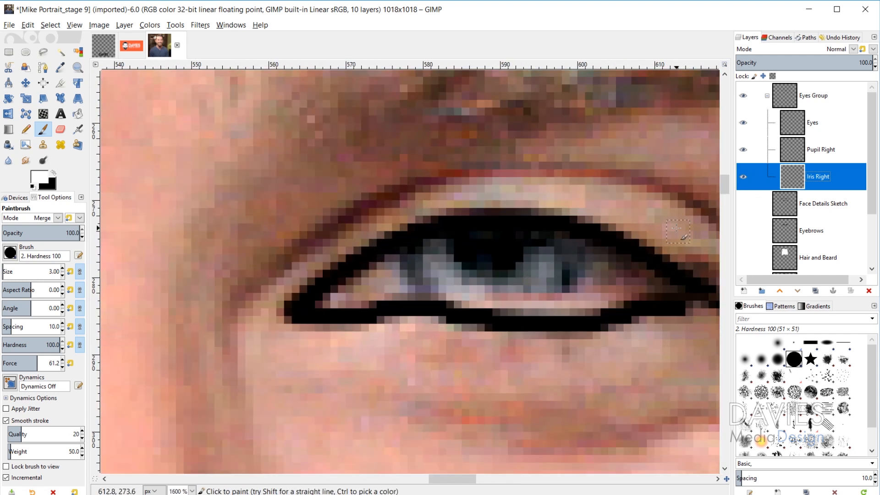
click(744, 291)
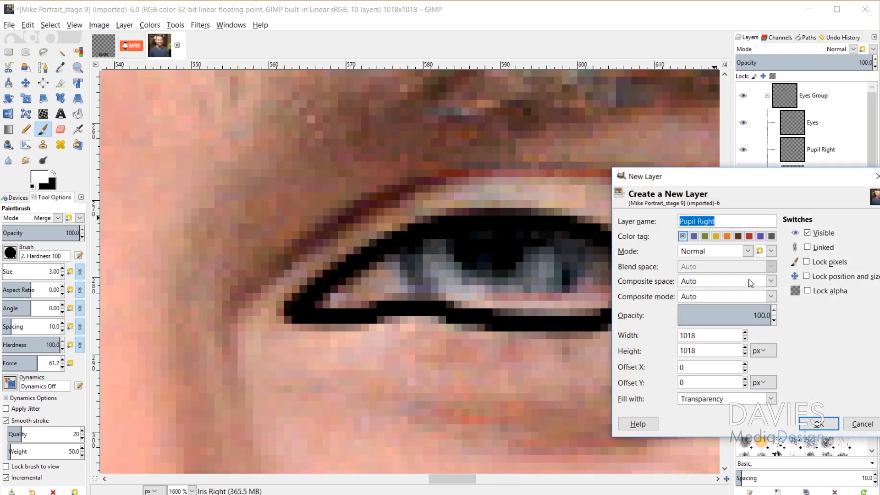
text(Iris Left)
click(818, 423)
key(e)
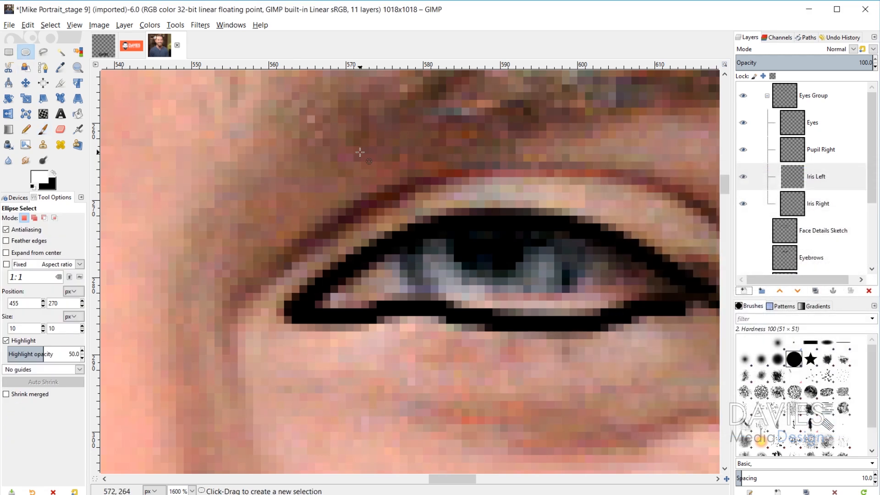
- Draw an elliptical selection about 25 x 21 px around the whole iris on the Iris Left layer, extending over the upper eyelid
drag(404, 204, 587, 334)
drag(512, 207, 512, 183)
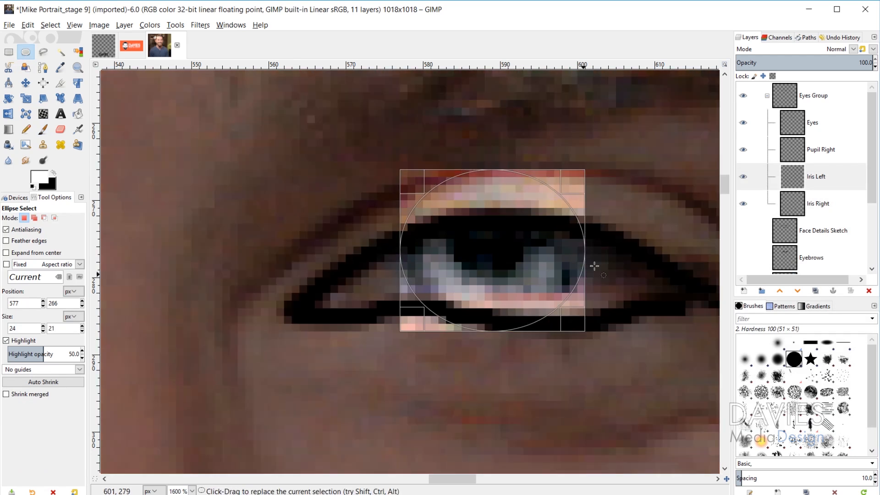
drag(577, 257, 583, 256)
mouse_move(502, 181)
mouse_down()
mouse_move(502, 140)
mouse_move(496, 175)
mouse_up()
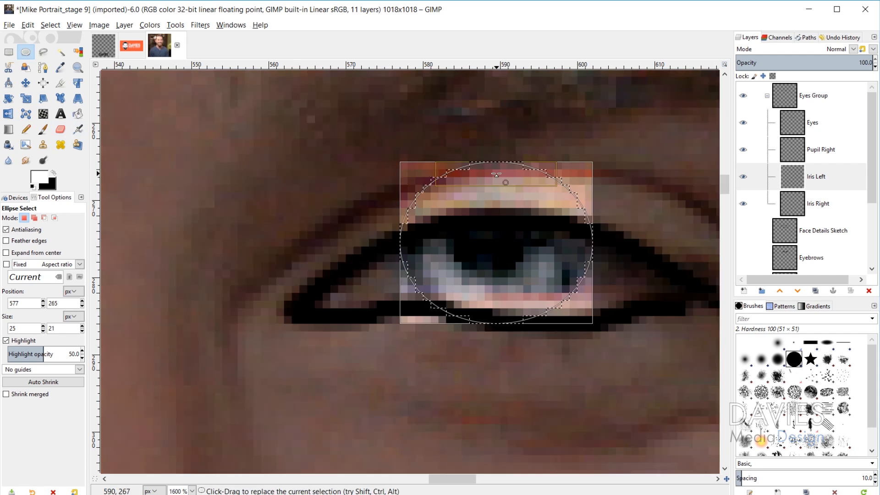
- Fill the iris selection on Iris Left with the previously used blue, and clear the selection
click(78, 115)
click(43, 178)
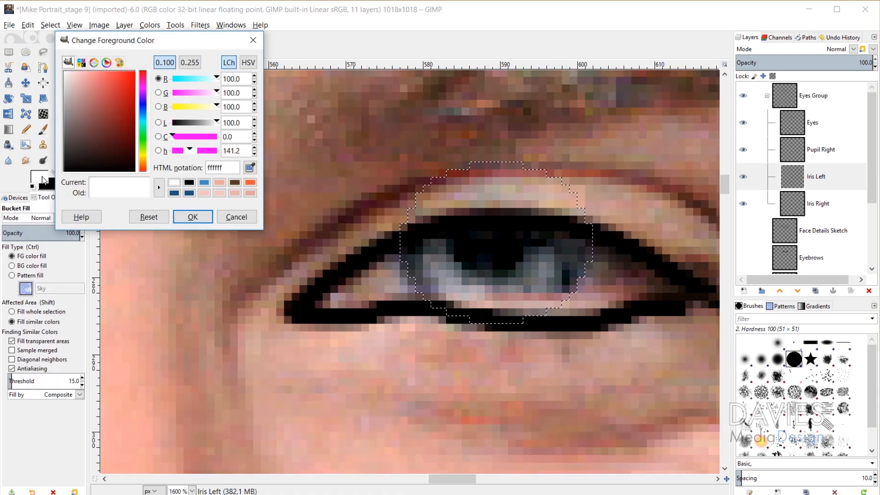
click(209, 184)
click(193, 217)
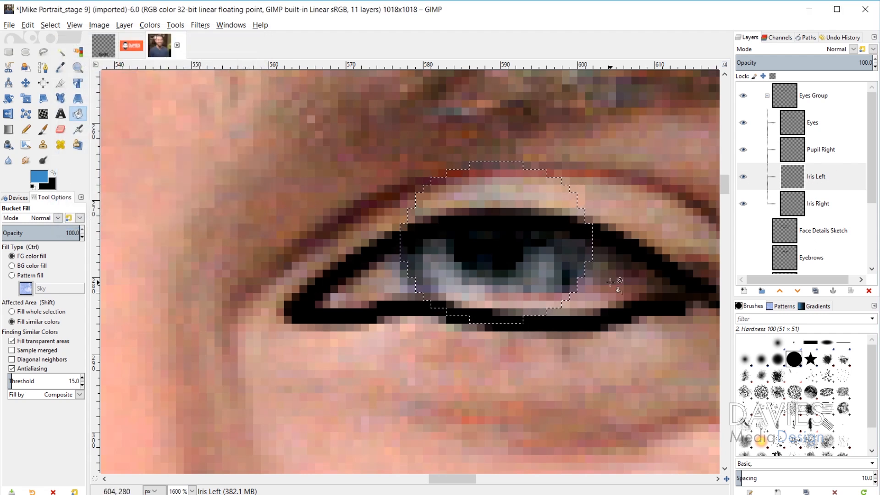
click(506, 253)
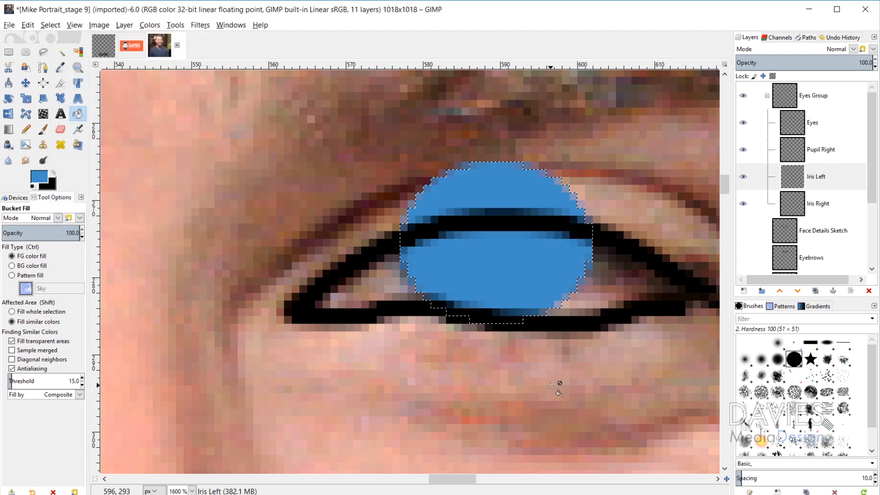
key(shift+ctrl+a)
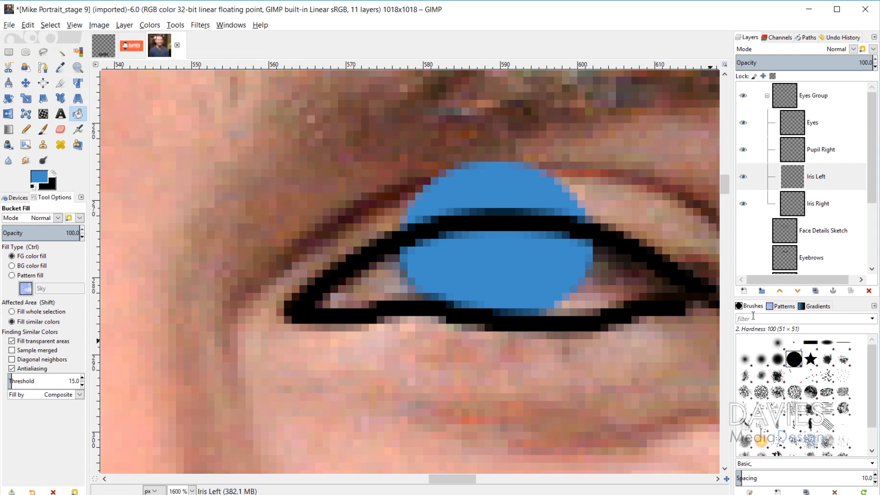
- Load the Eyes layer's shape as a selection and erase the blue above the upper eyelid outline on Iris Left with a size 5 eraser
alt+click(794, 122)
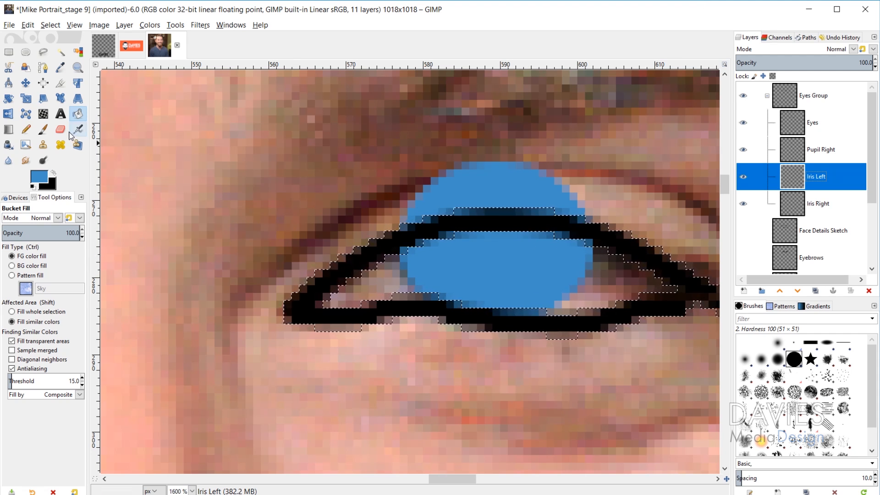
key(shift+e)
key(bracketright)
key(bracketright)
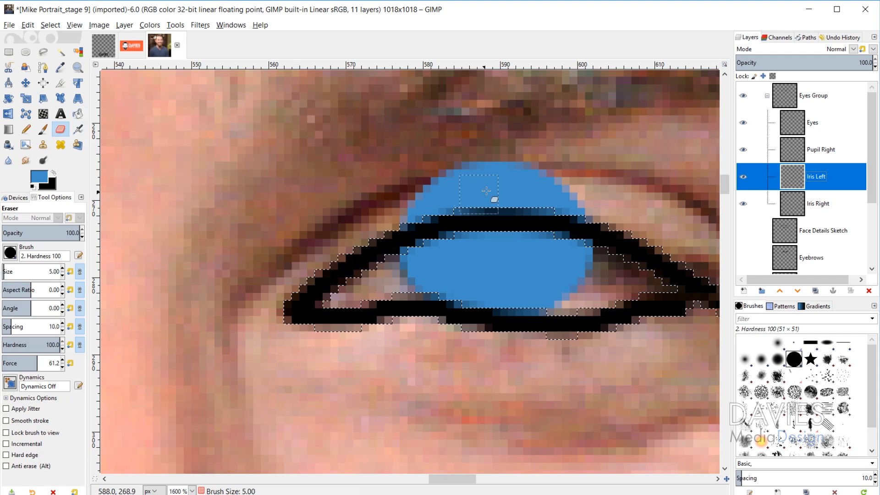
mouse_move(492, 196)
mouse_down()
mouse_move(416, 181)
mouse_move(547, 180)
mouse_move(506, 178)
mouse_move(588, 195)
mouse_move(547, 188)
mouse_move(426, 202)
mouse_up()
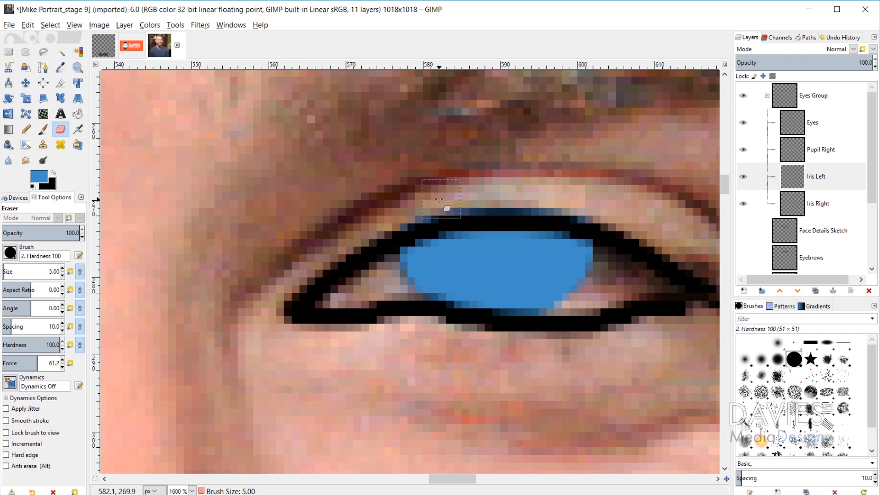
drag(451, 199, 594, 221)
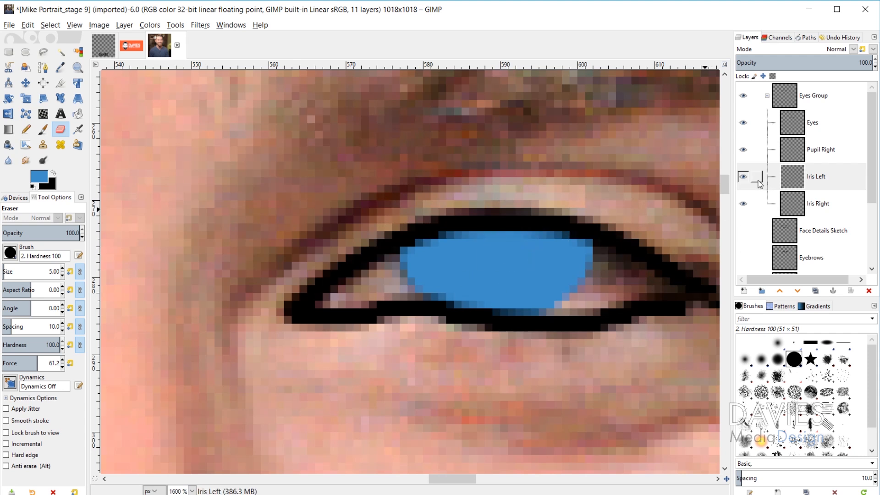
- Hide Iris Left and create a transparent 1018 x 1018 px layer named Pupil Left above it in Eyes Group
click(743, 177)
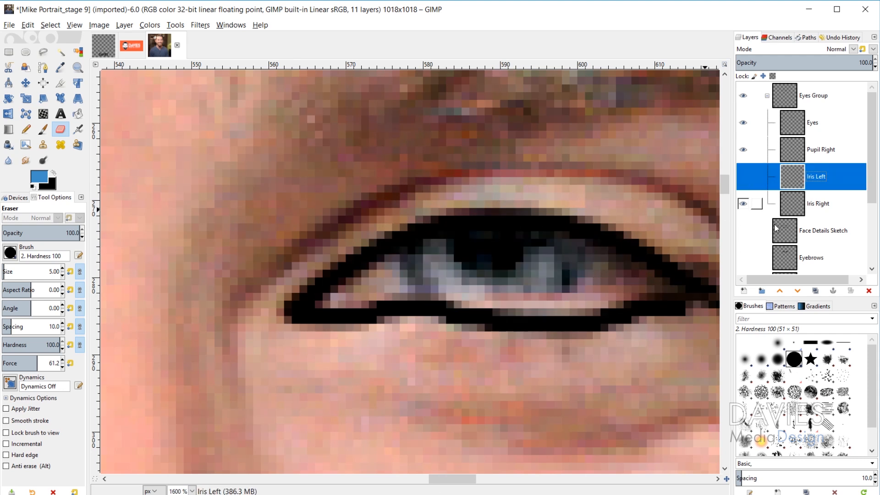
click(745, 292)
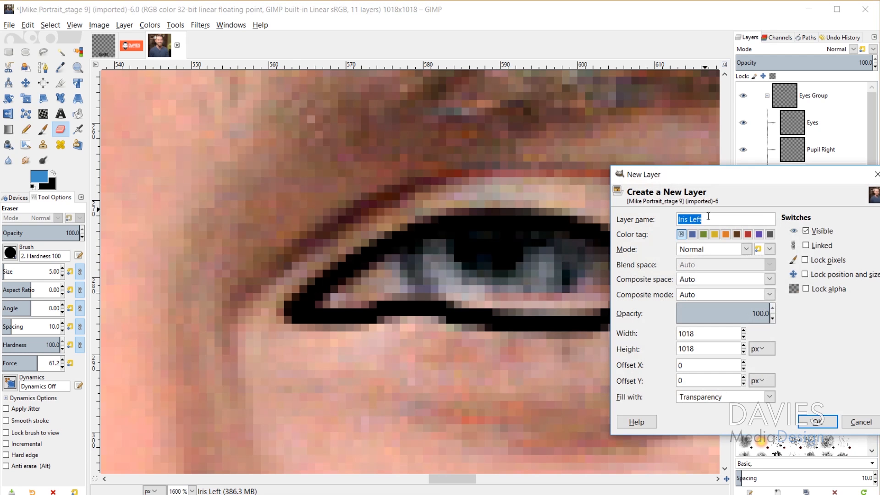
click(708, 217)
text(Pupil)
click(801, 418)
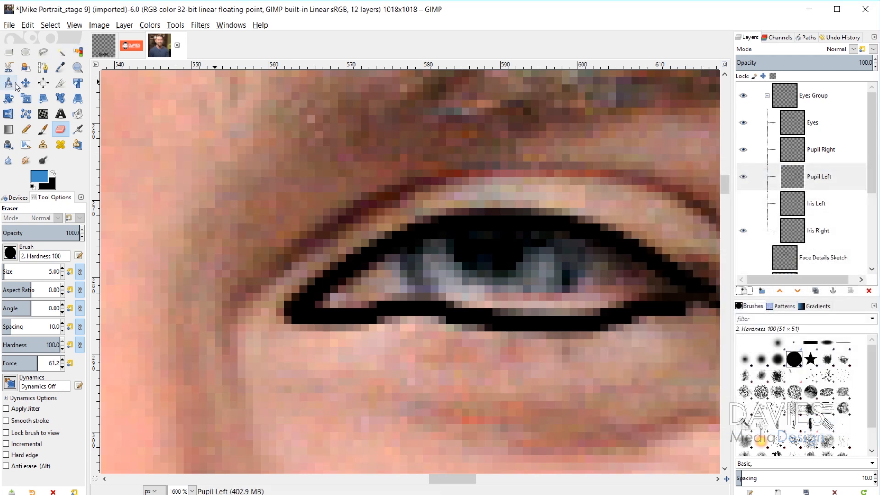
- Draw a circular selection about 11 x 11 px around the pupil on the Pupil Left layer
click(25, 52)
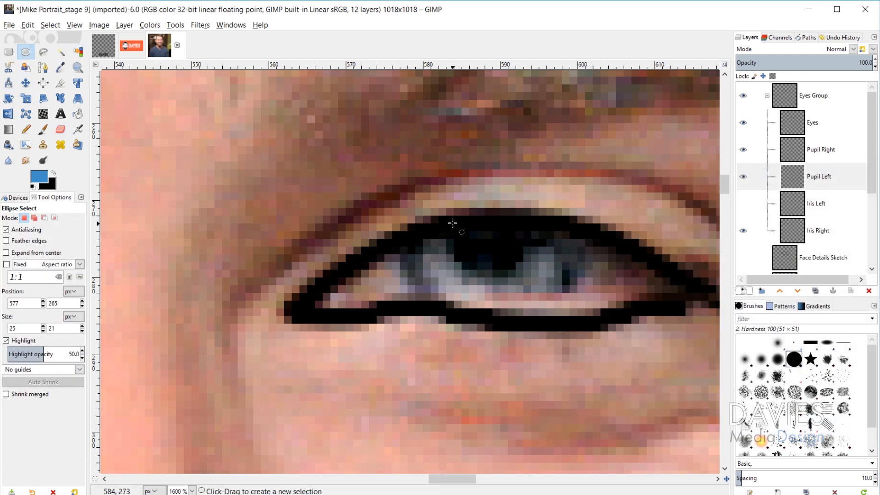
drag(453, 223, 531, 277)
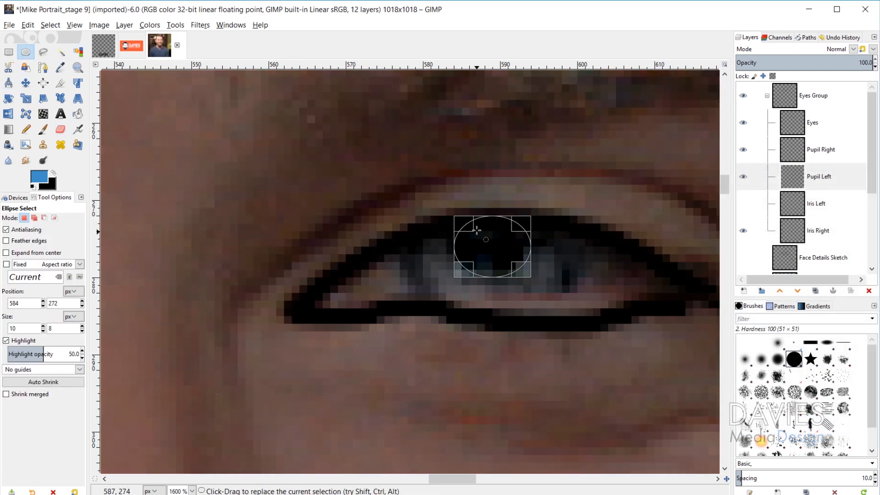
drag(477, 231, 469, 208)
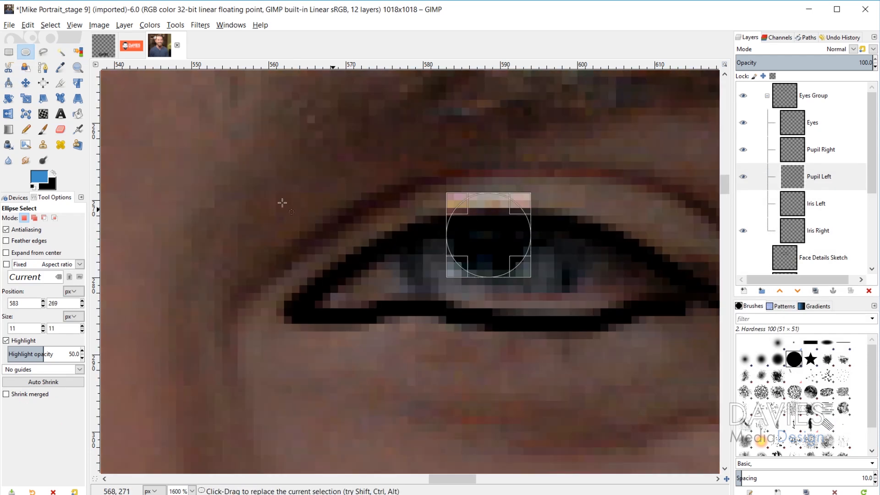
- Fill the pupil selection on Pupil Left with black, and clear the selection
click(78, 114)
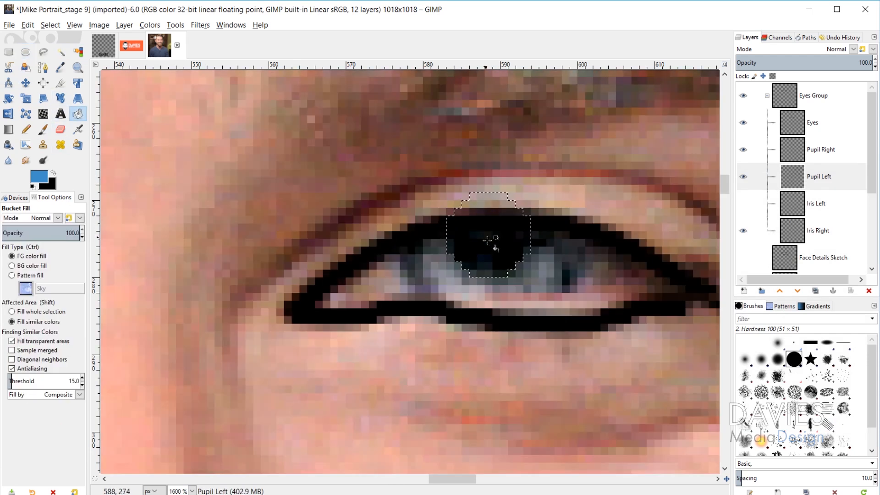
click(54, 173)
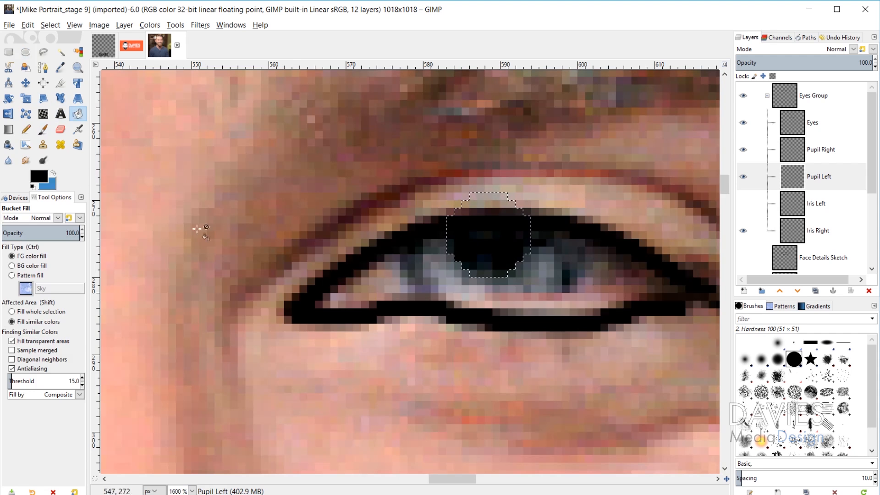
click(501, 241)
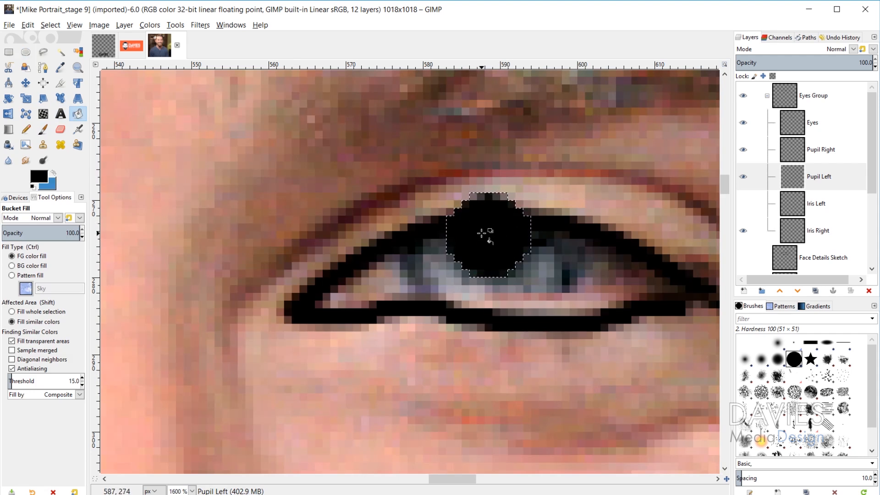
key(ctrl+shift)
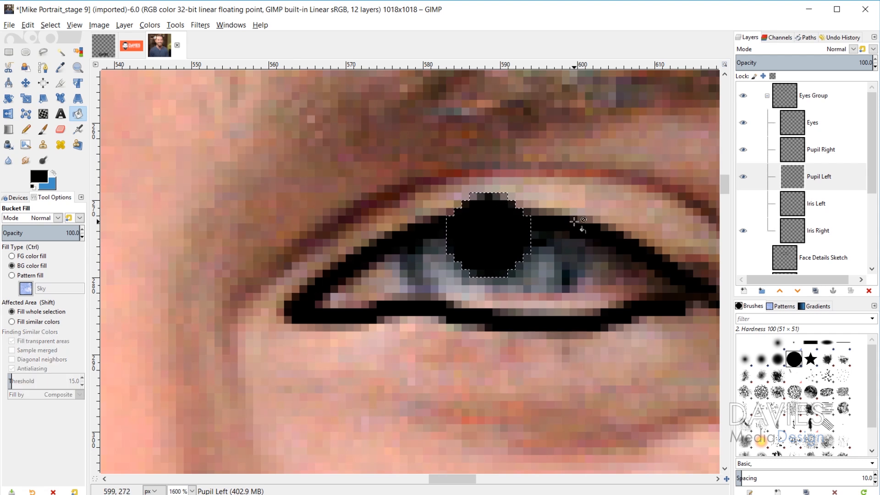
key(ctrl+shift+a)
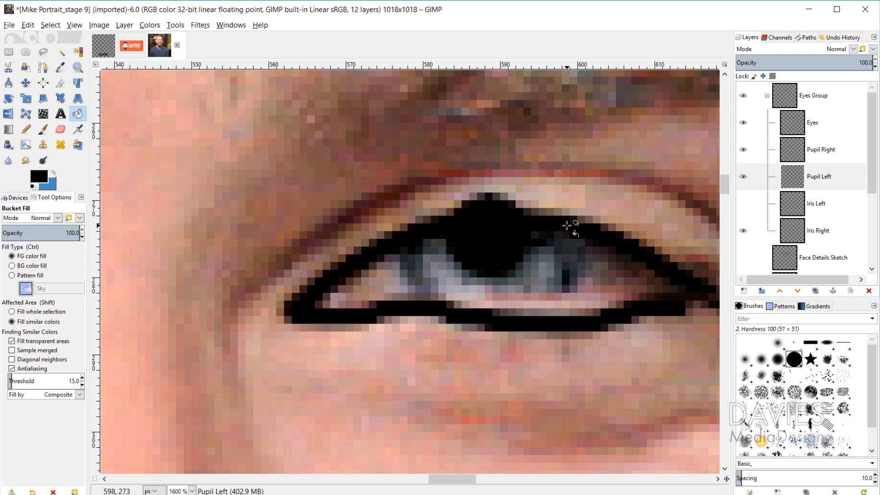
- Load the Eyes layer's shape as a selection, erase the black above the upper eyelid outline on Pupil Left at size 5, and deselect
alt+click(793, 167)
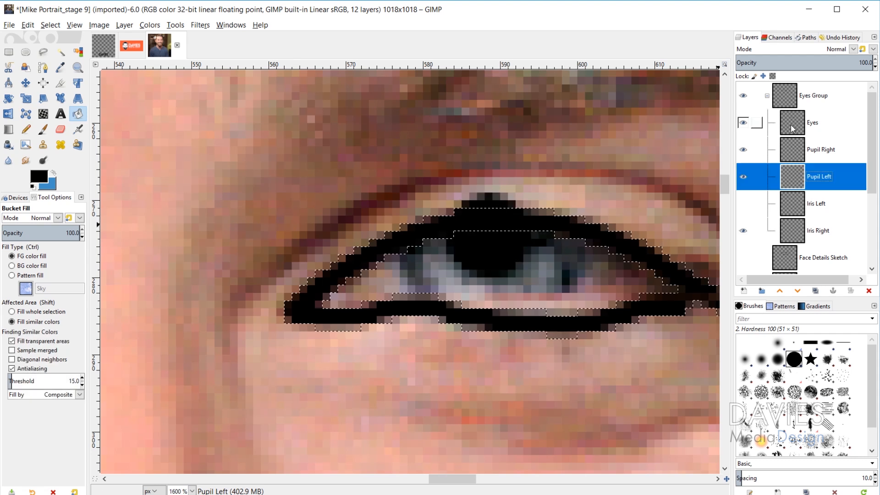
click(60, 130)
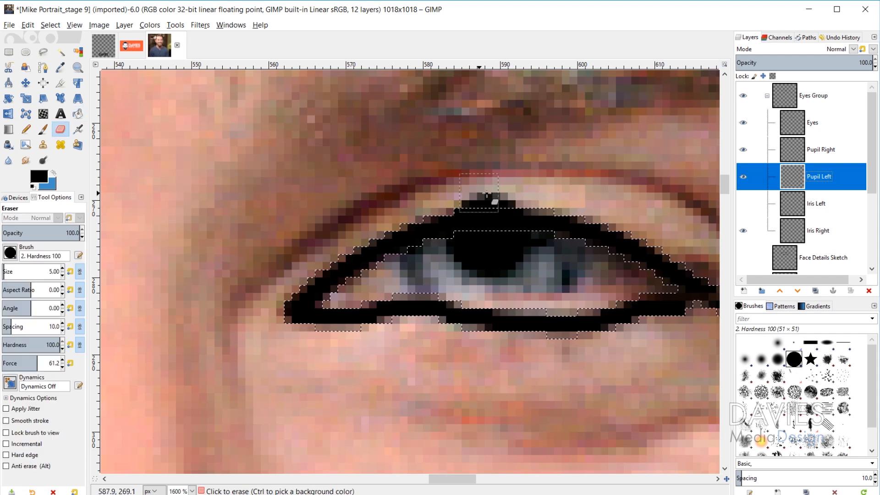
drag(489, 198, 429, 206)
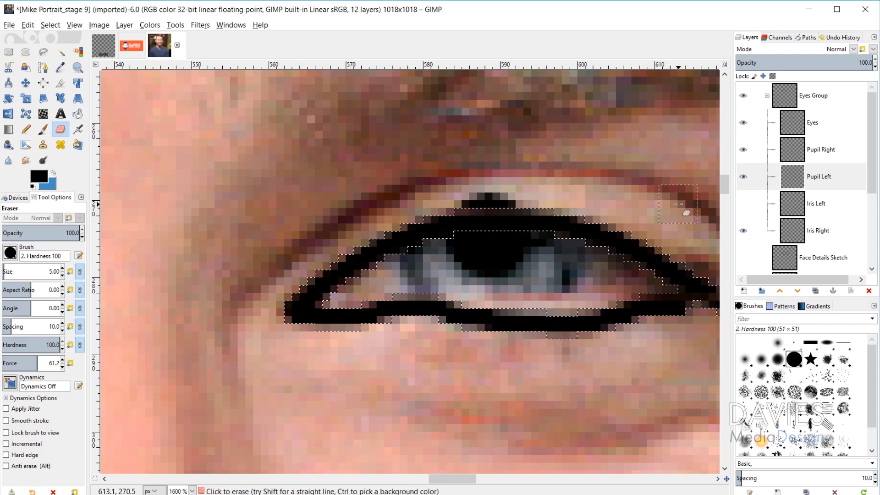
mouse_move(527, 202)
mouse_down()
mouse_move(498, 198)
mouse_move(438, 212)
mouse_up()
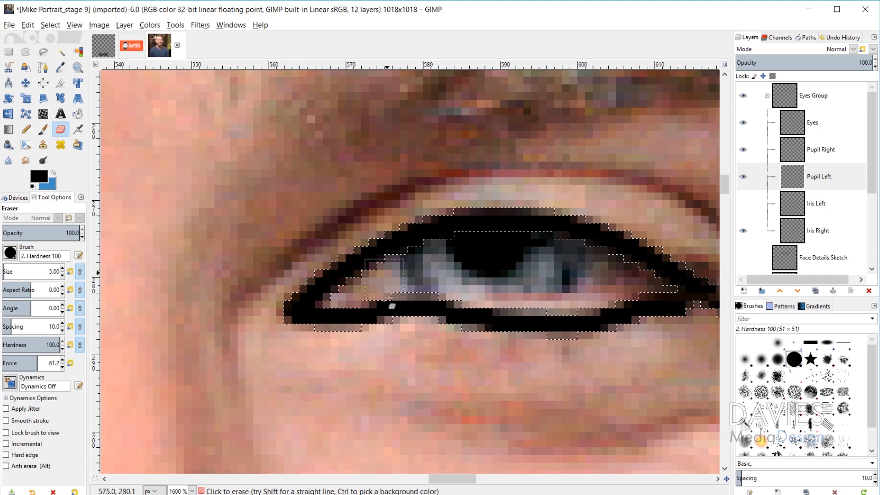
key(ctrl+shift+a)
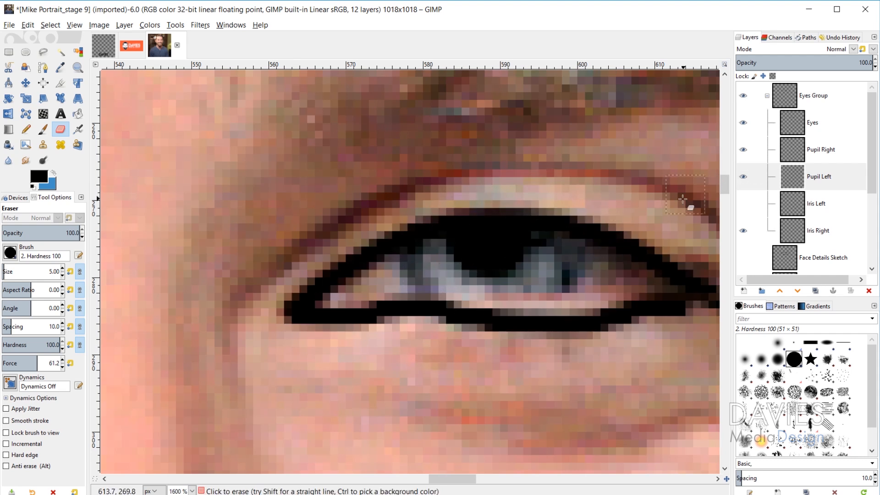
- Ready a white size 3 paintbrush for Pupil Left, and hide the Pupil Left and Eyes layers to expose the pupil's light reflection
click(42, 129)
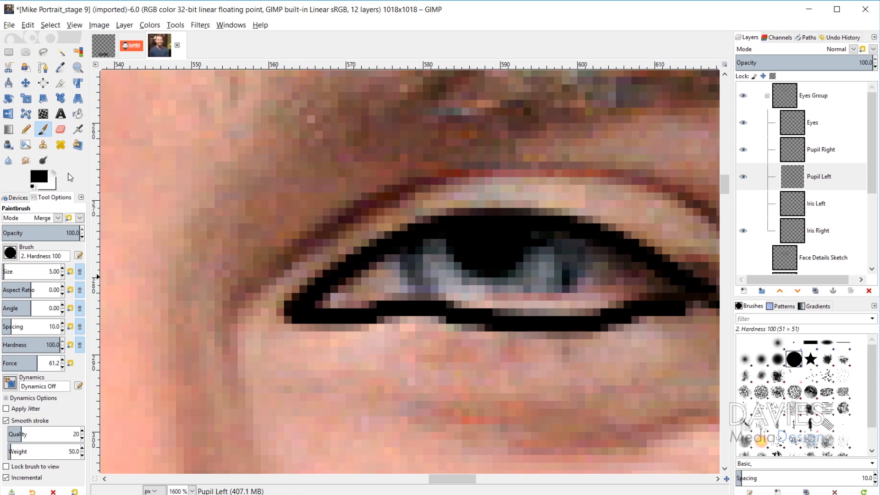
click(54, 176)
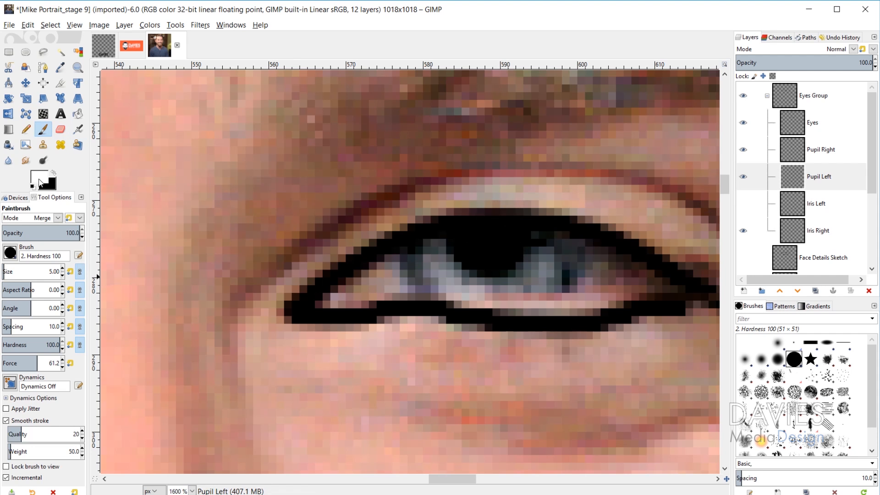
key(bracketleft)
key(bracketleft)
key(bracketleft)
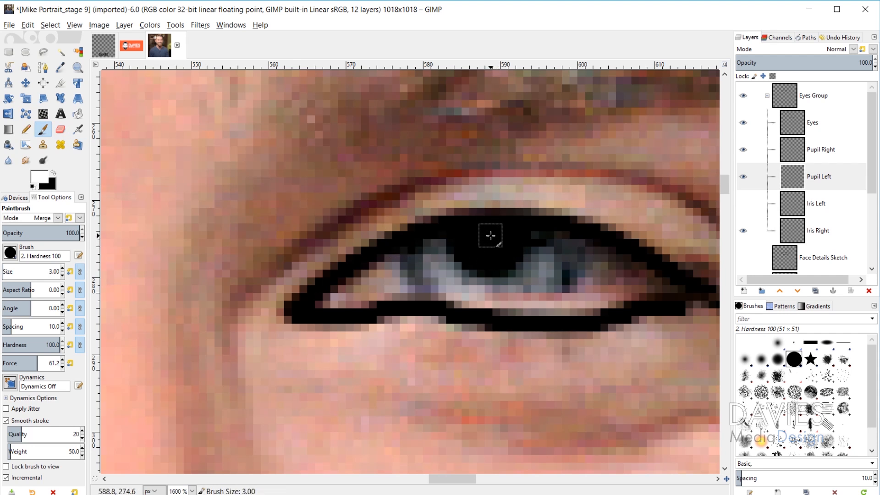
click(740, 180)
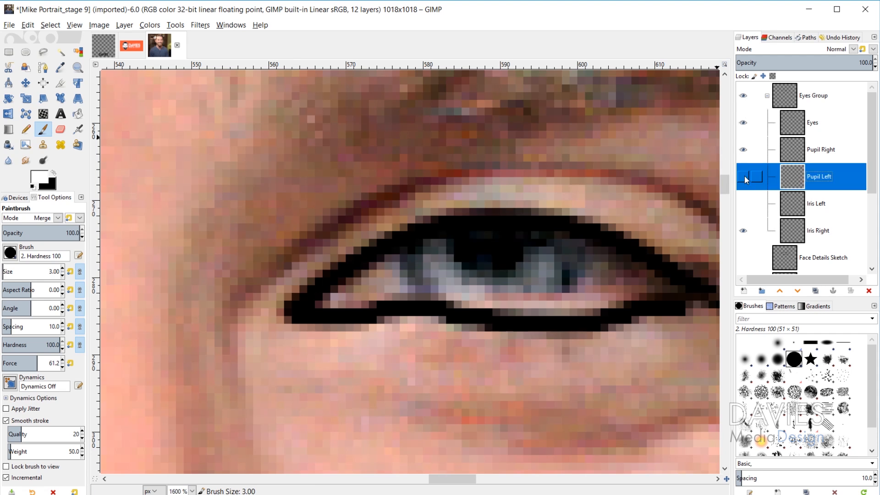
click(744, 123)
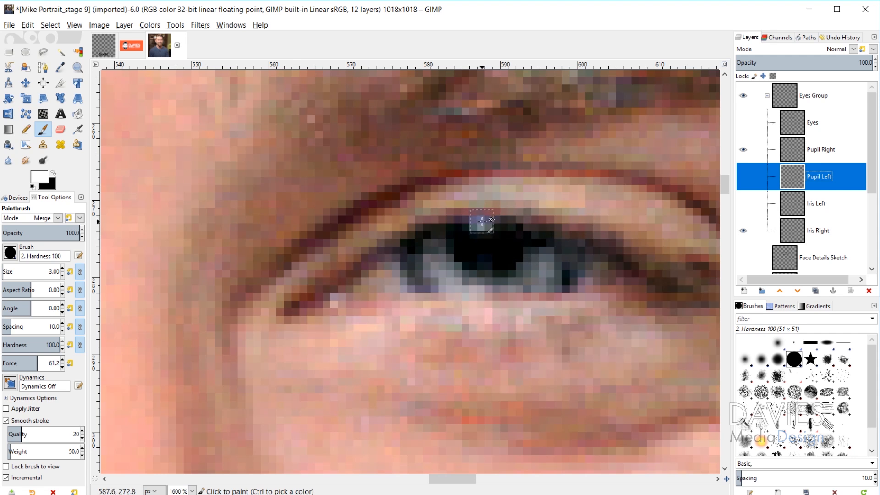
- Show the Pupil Left layer and paint a white highlight at the pupil's upper edge with a 3 px brush
key(bracketleft)
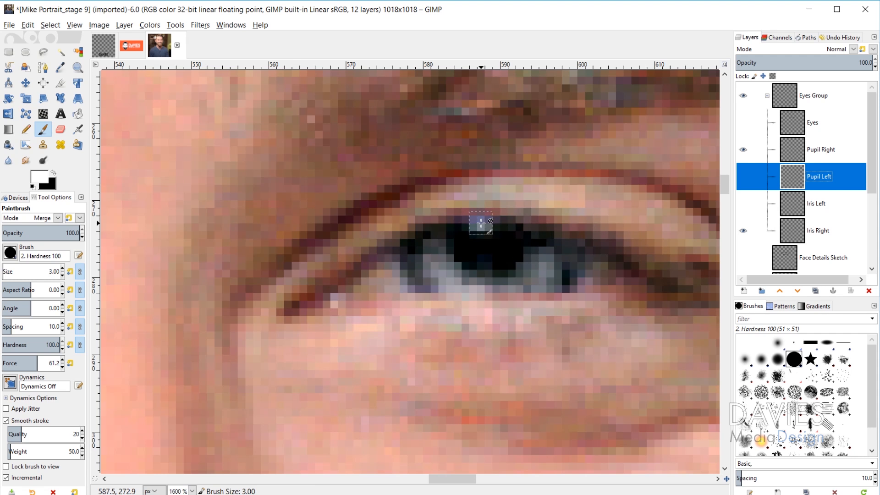
click(744, 178)
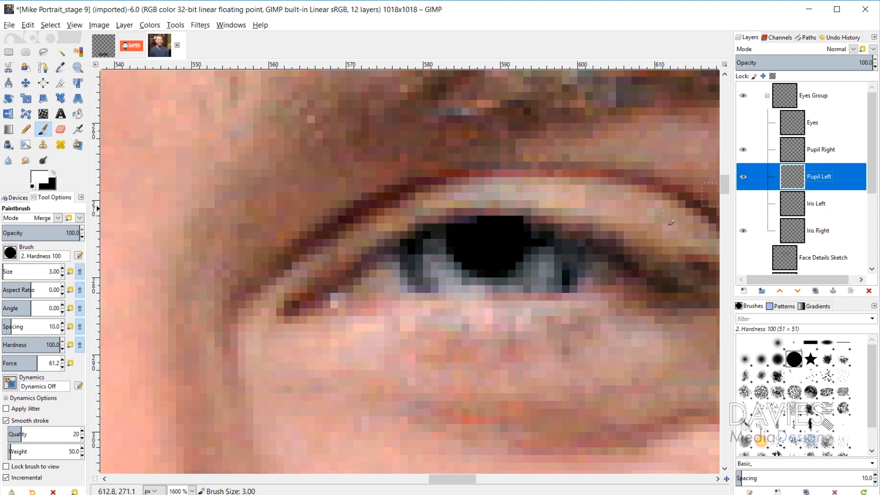
click(480, 225)
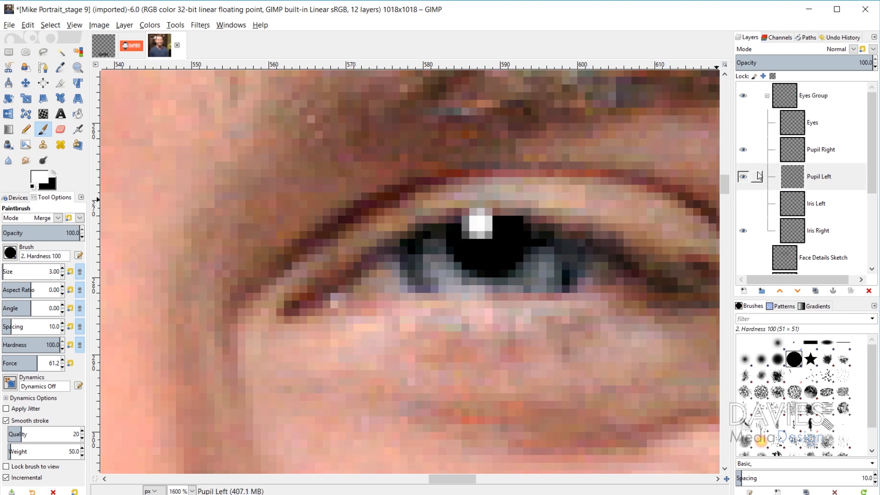
- Show the Eyes layer and move the Pupil Left and Pupil Right layers above it in the Eyes Group
click(744, 124)
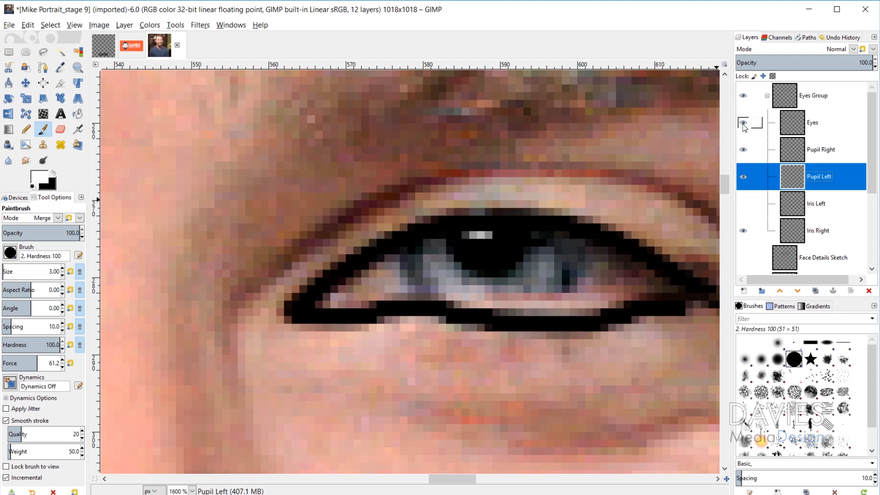
drag(794, 173, 799, 119)
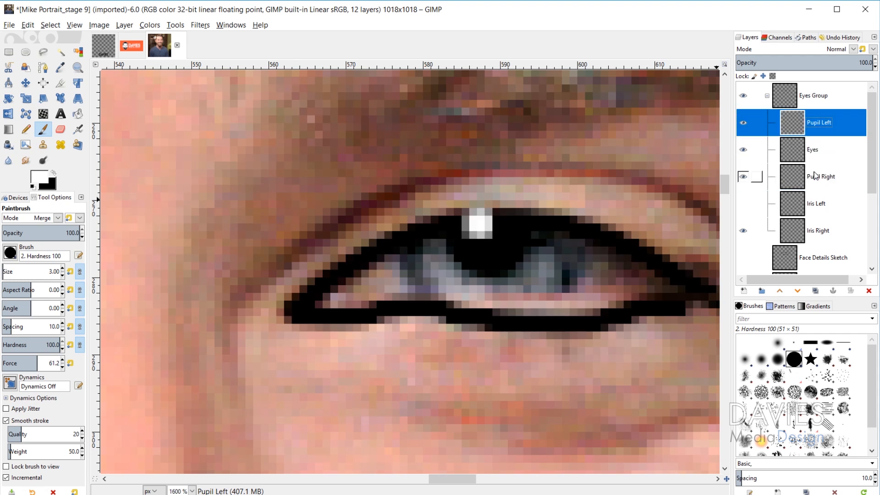
drag(797, 181, 800, 151)
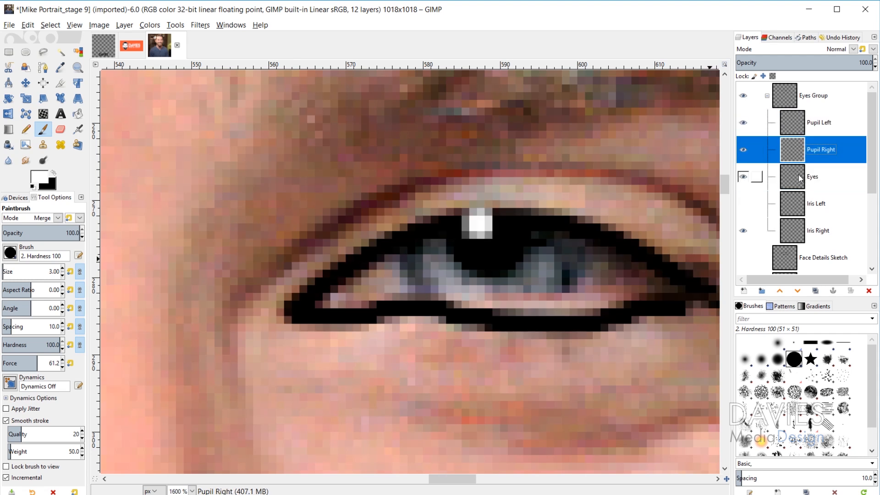
- Show the Iris Left layer so both eyes have their blue irises
key(3)
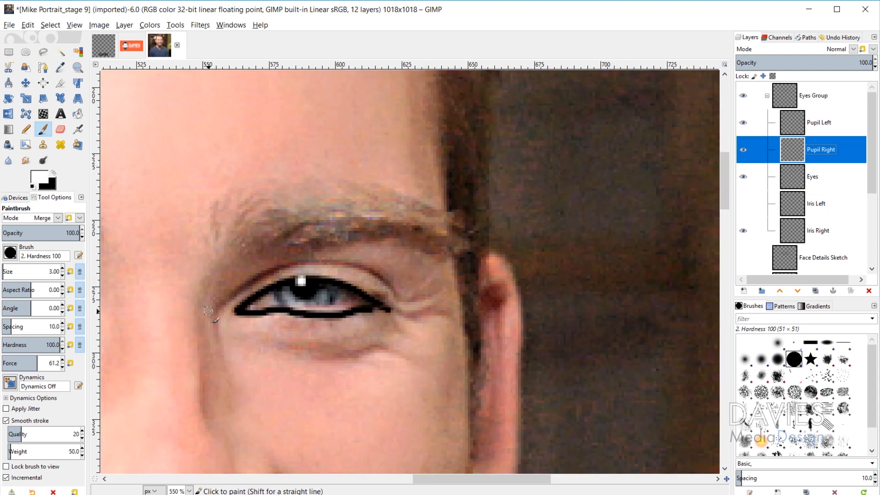
drag(494, 479, 419, 481)
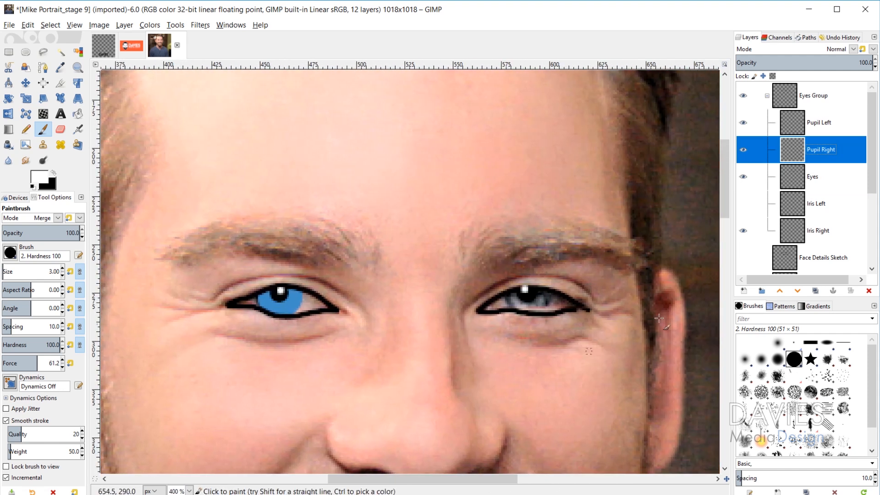
click(744, 204)
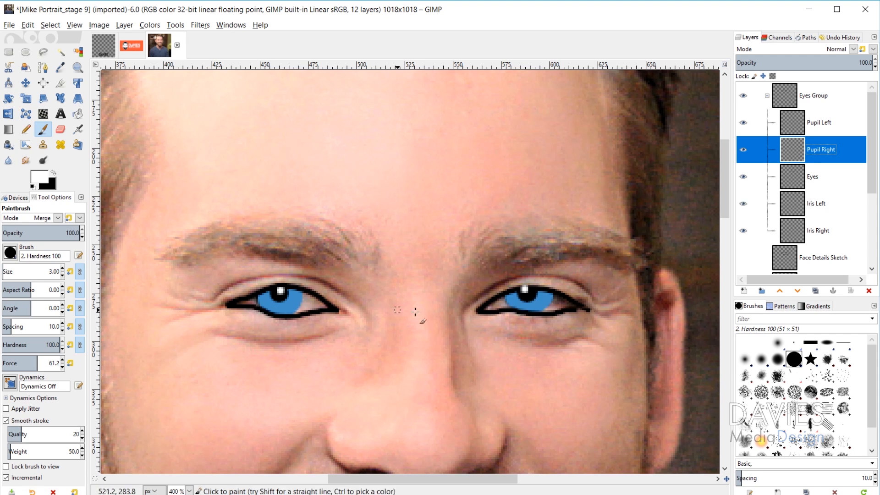
- Show the Hair and Beard, Face Outline Black, Face Outline White and Eyebrows layers
key(2)
scroll(661, 353, down, 5)
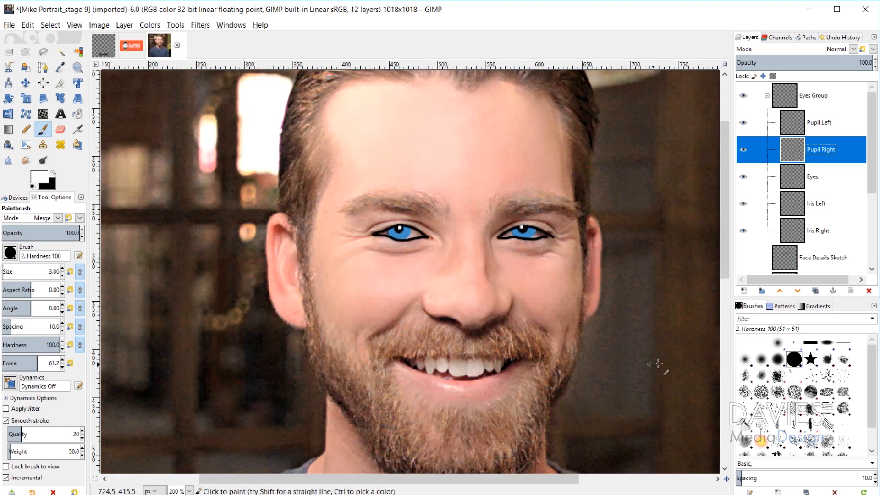
scroll(806, 215, down, 2)
scroll(765, 224, down, 2)
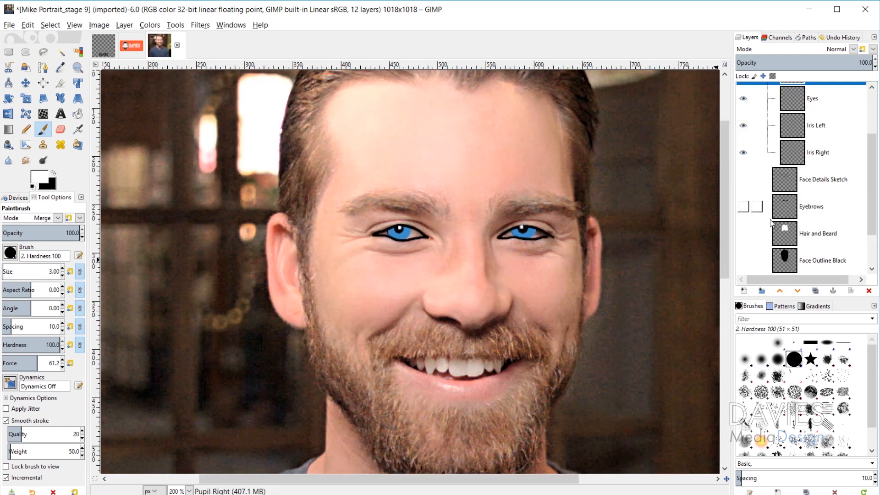
click(744, 207)
click(747, 235)
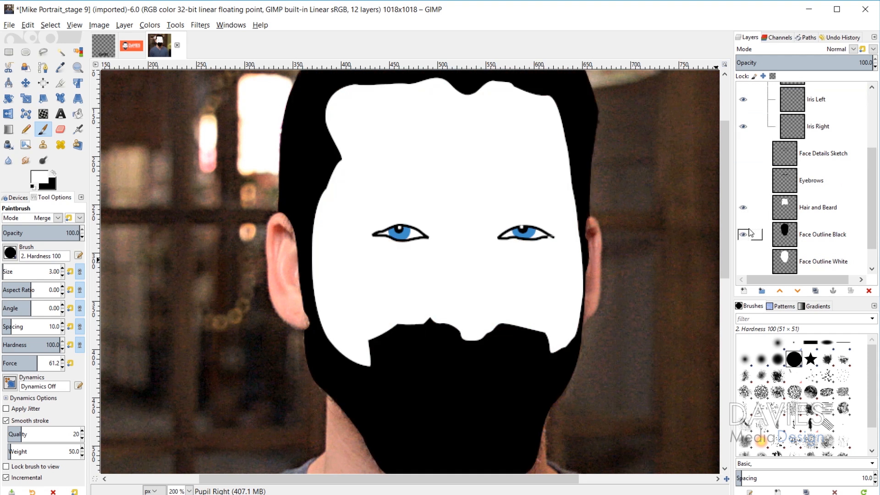
click(743, 261)
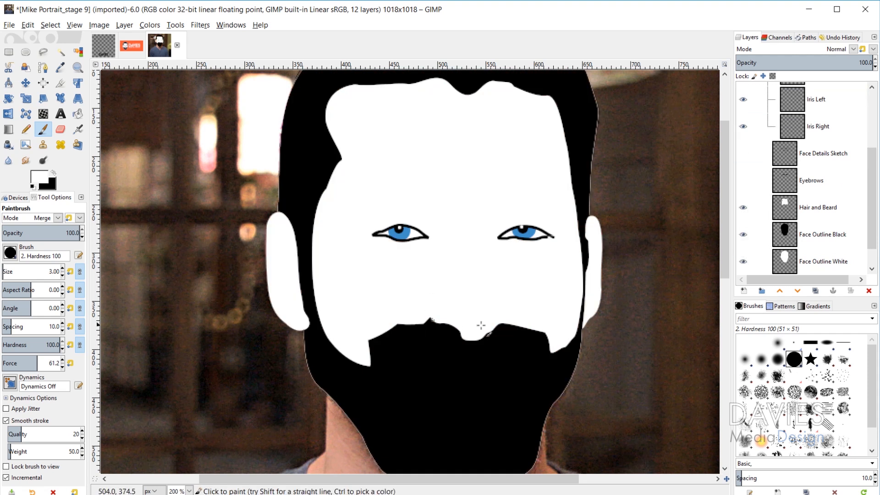
click(744, 182)
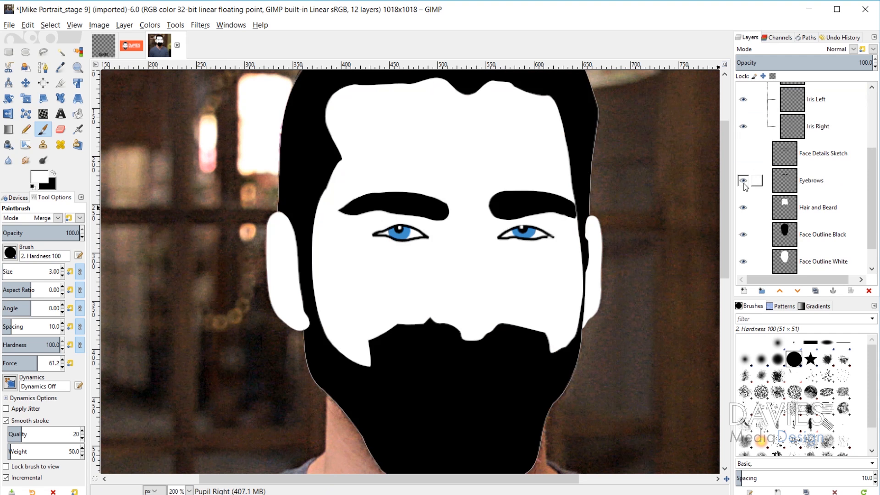
- On the Eyes layer, paint black with a 1 px brush to close the outline gap at the left eye's outer corner
ctrl+scroll(540, 252, up, 6)
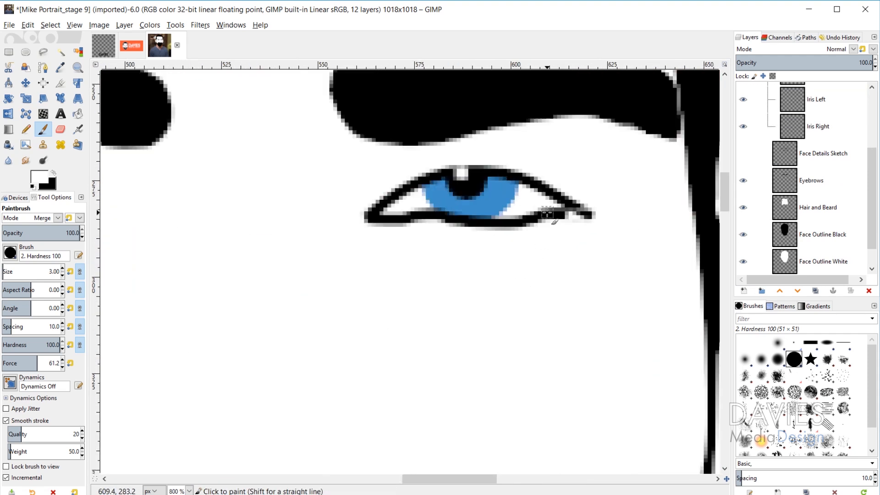
scroll(795, 183, up, 4)
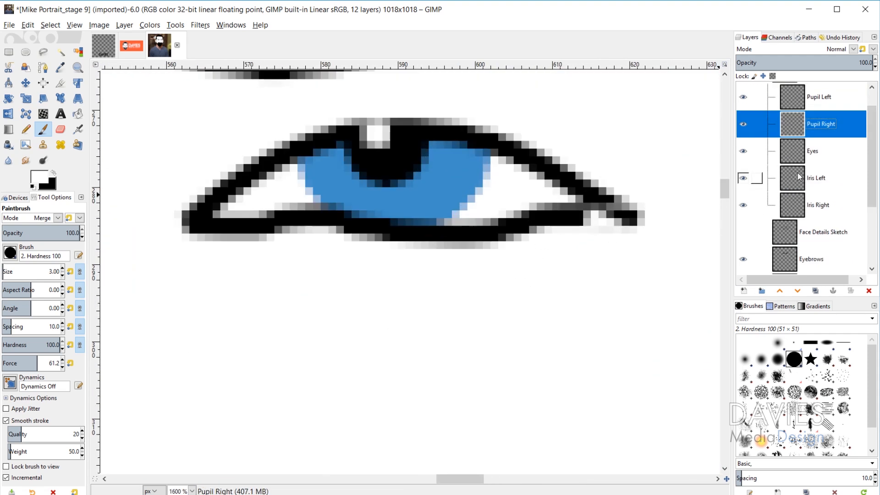
click(795, 180)
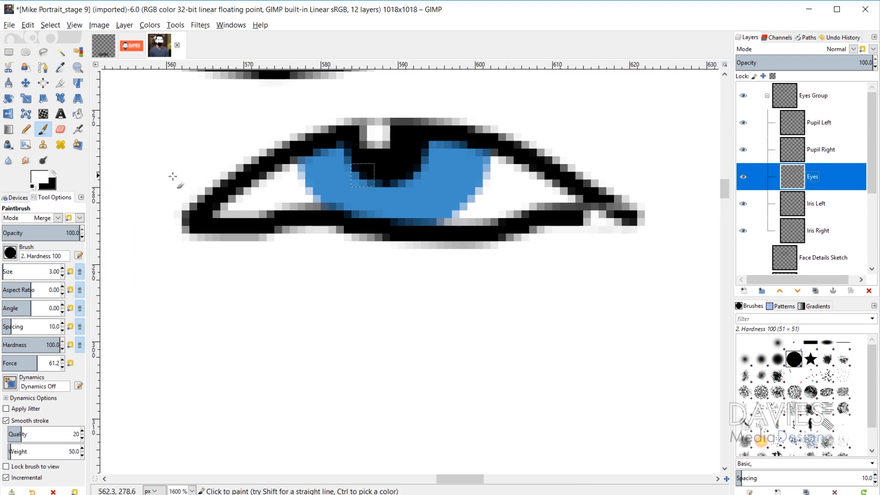
click(53, 173)
key(bracketleft)
key(bracketleft)
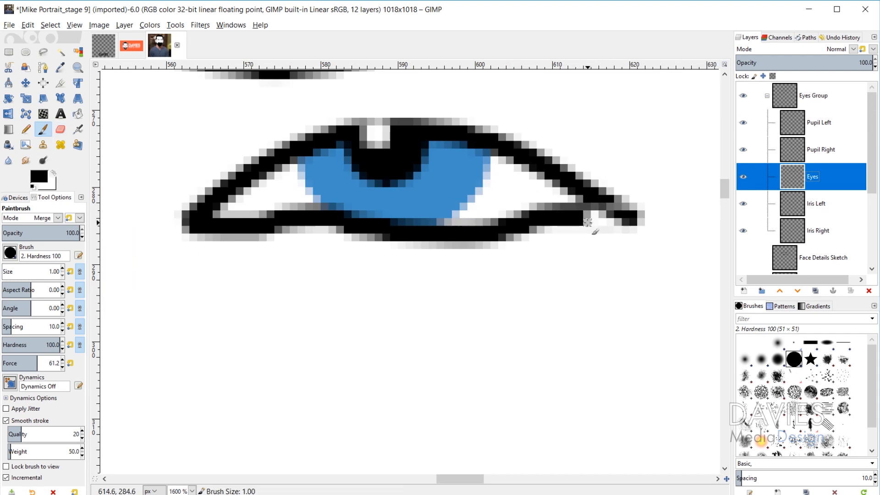
mouse_move(580, 220)
mouse_down()
mouse_move(607, 211)
mouse_move(596, 215)
mouse_up()
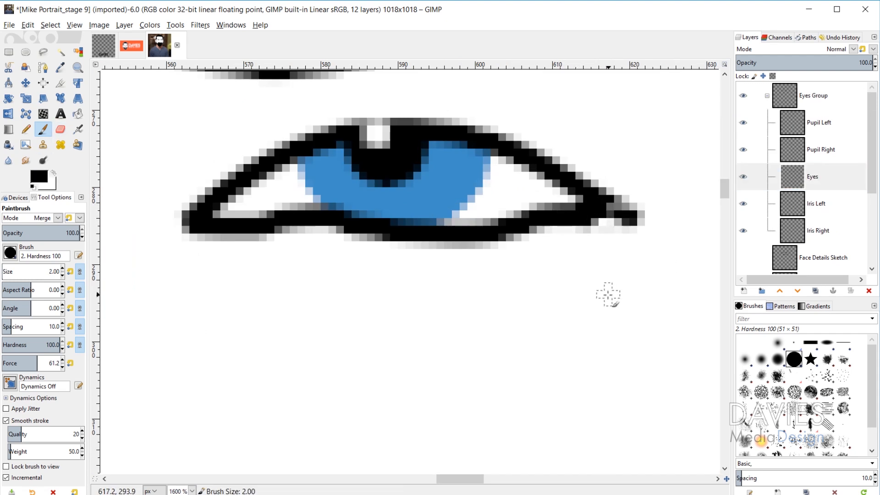
- Erase the excess outline beneath the left eye's inner corner with the Eraser at size 5
click(60, 129)
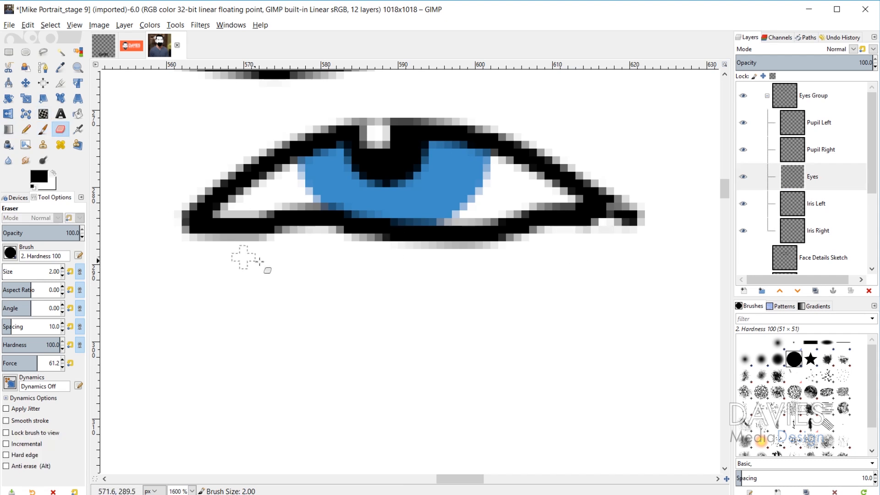
key(bracketright)
key(bracketright)
key(bracketright)
mouse_move(227, 253)
mouse_down()
mouse_move(175, 252)
mouse_move(286, 267)
mouse_move(254, 260)
mouse_up()
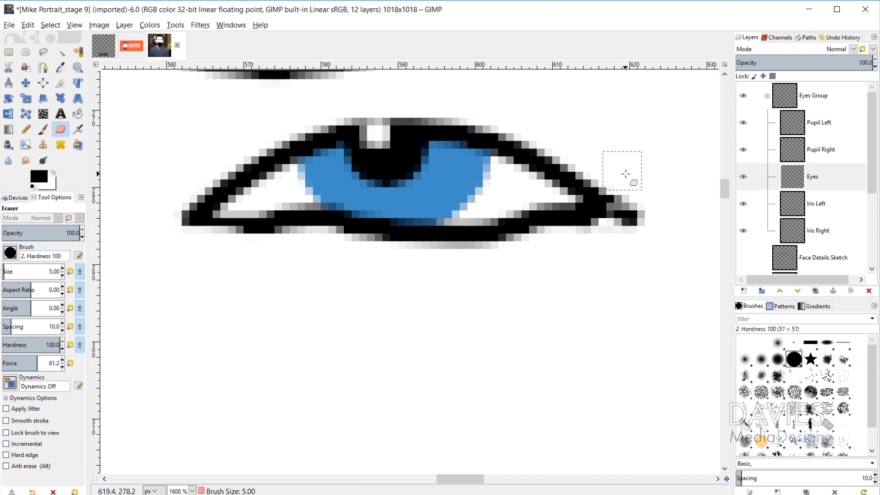
- Erase the stray outline pixels beneath the left eye's outer corner and inspect the right eye's outer corner
scroll(523, 434, down, 2)
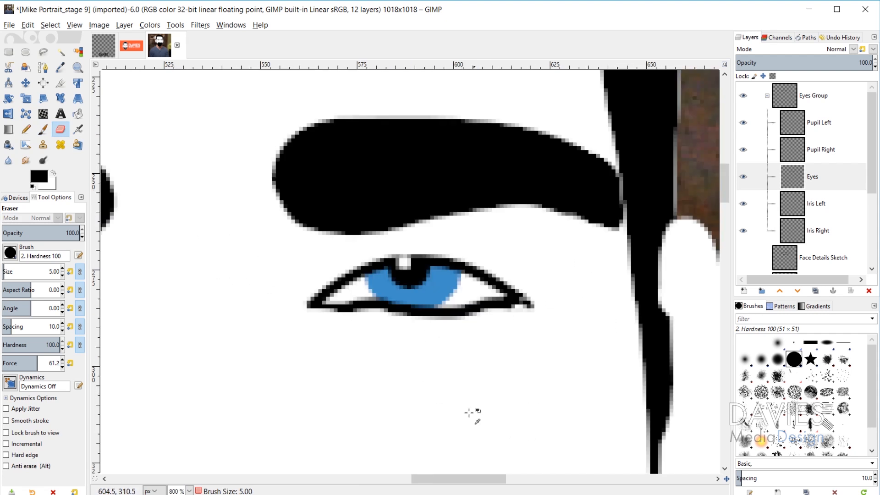
scroll(525, 372, up, 4)
scroll(519, 364, down, 1)
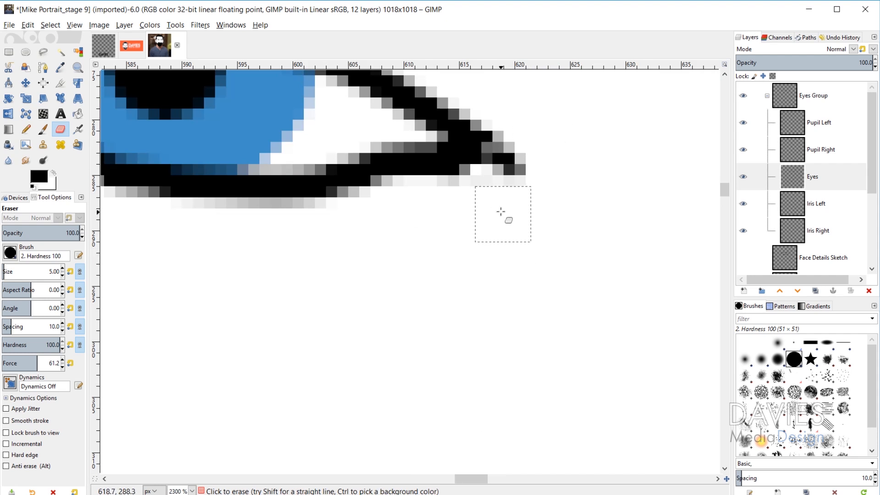
scroll(552, 202, down, 4)
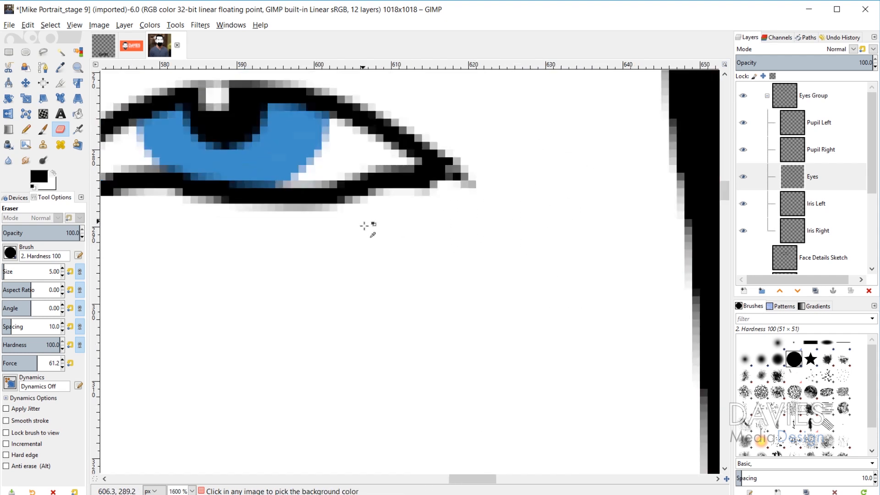
scroll(452, 438, down, 1)
scroll(266, 212, up, 5)
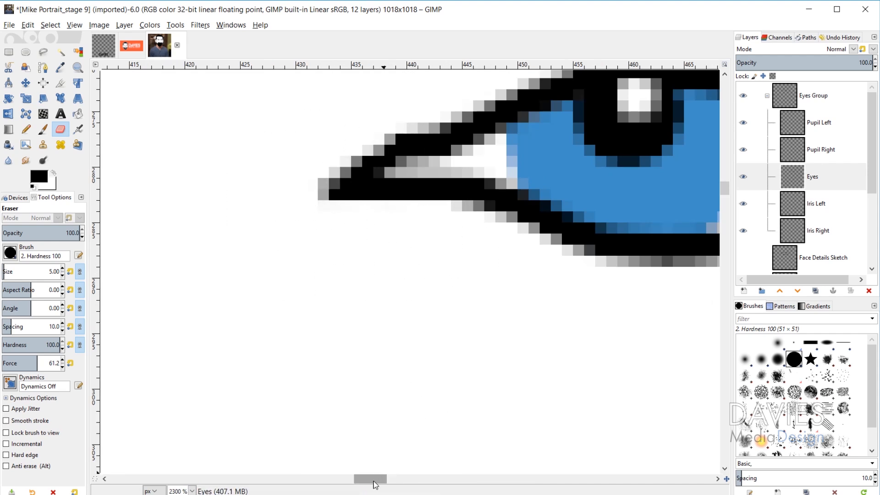
scroll(370, 479, right, 5)
scroll(642, 269, down, 5)
scroll(445, 256, up, 4)
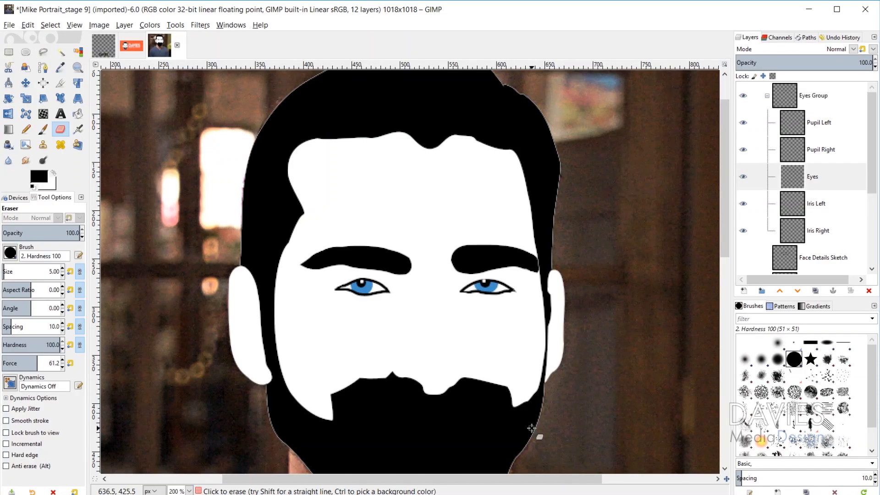
- Create a new transparent layer named "Face Details Vector" from the Eyes Group
click(784, 107)
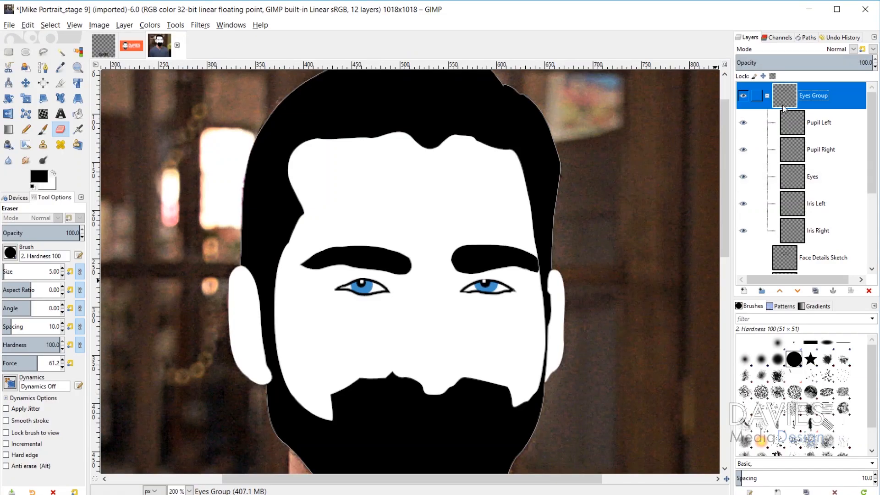
click(744, 291)
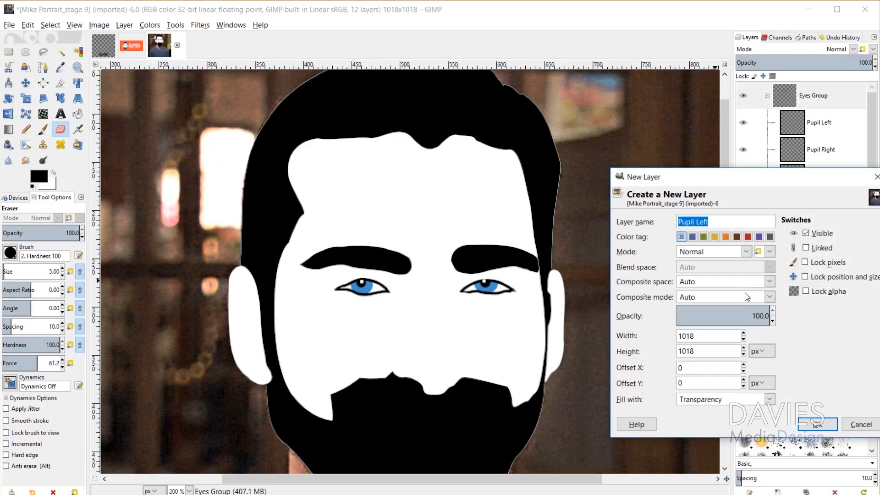
text(Face Details Vector)
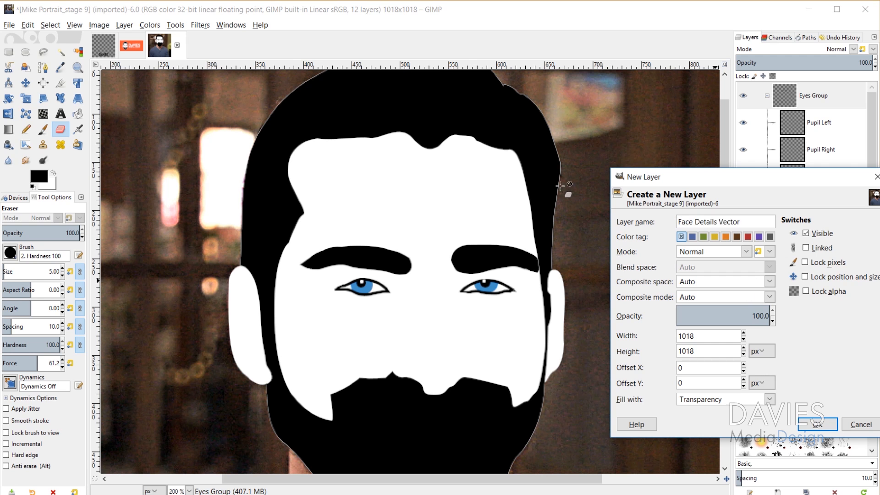
click(818, 424)
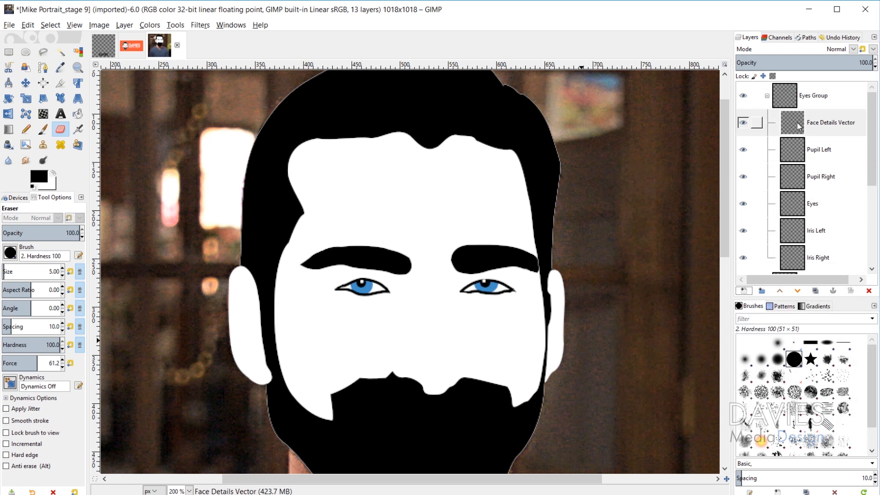
- Move the Face Details Vector layer out of the Eyes Group to the top of the layer stack and collapse the group
mouse_move(796, 127)
mouse_down()
mouse_move(786, 248)
mouse_move(754, 229)
mouse_move(793, 249)
mouse_up()
scroll(798, 183, up, 2)
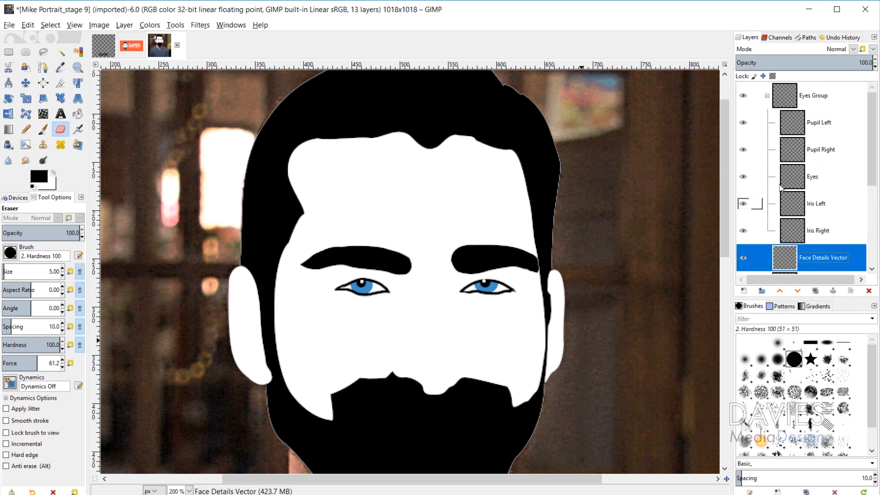
click(767, 97)
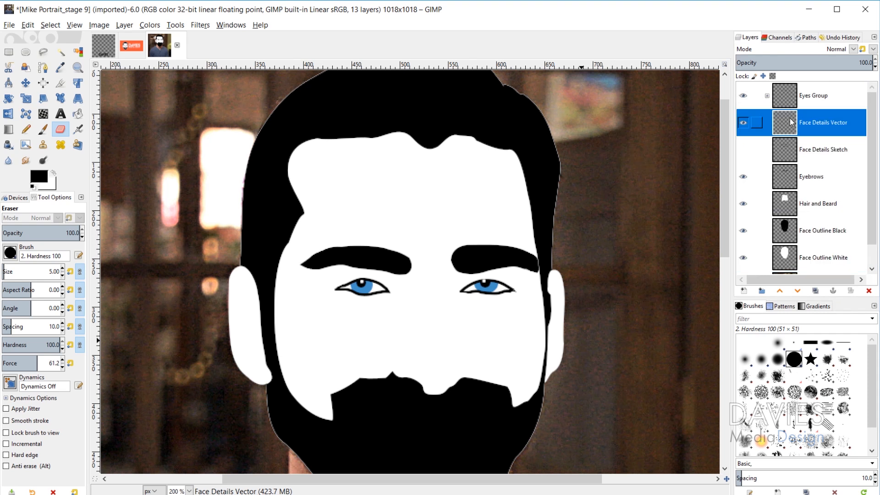
drag(791, 123, 769, 88)
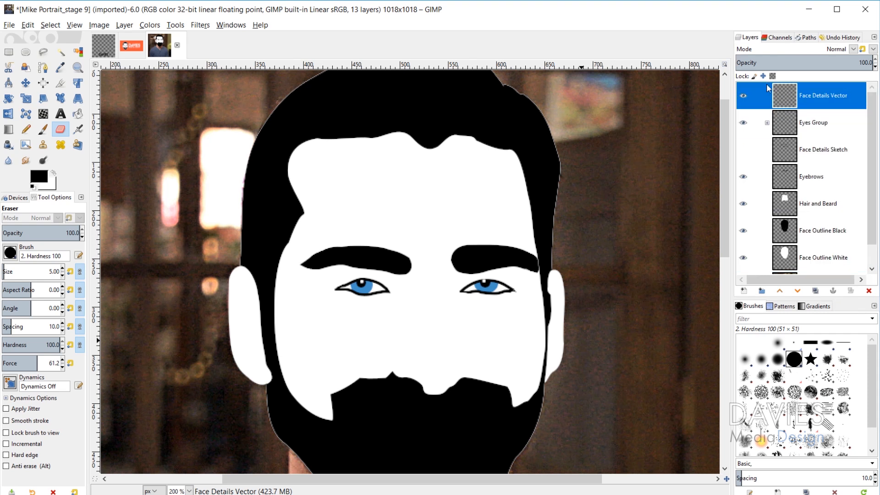
- Hide the Eyes Group, Eyebrows, Hair and Beard, Face Outline Black and Face Outline White layers to expose the photo
click(743, 123)
click(743, 177)
click(743, 204)
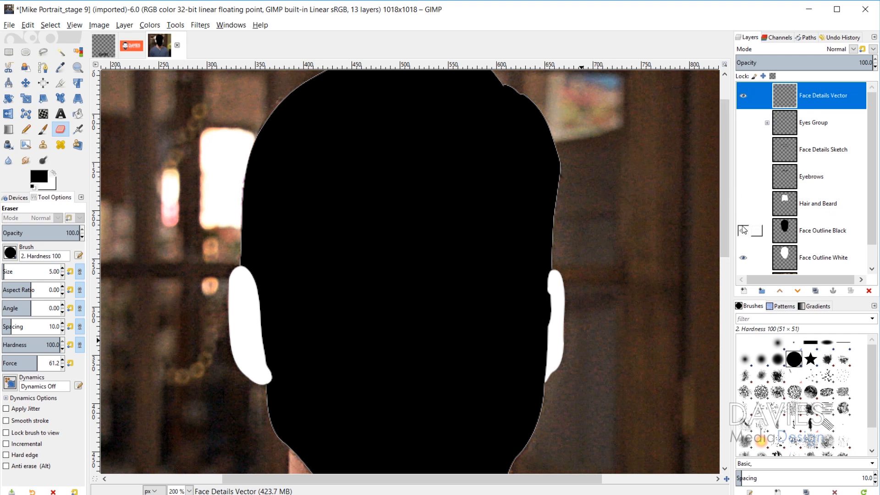
click(743, 230)
click(743, 257)
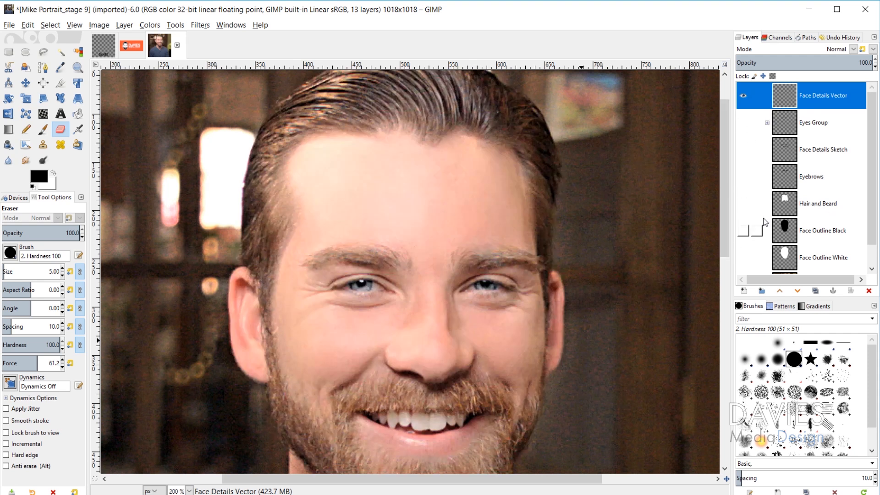
- Show the Face Details Sketch layer and trace the nose bridge line with a curved path from the right brow to the nose tip
click(743, 150)
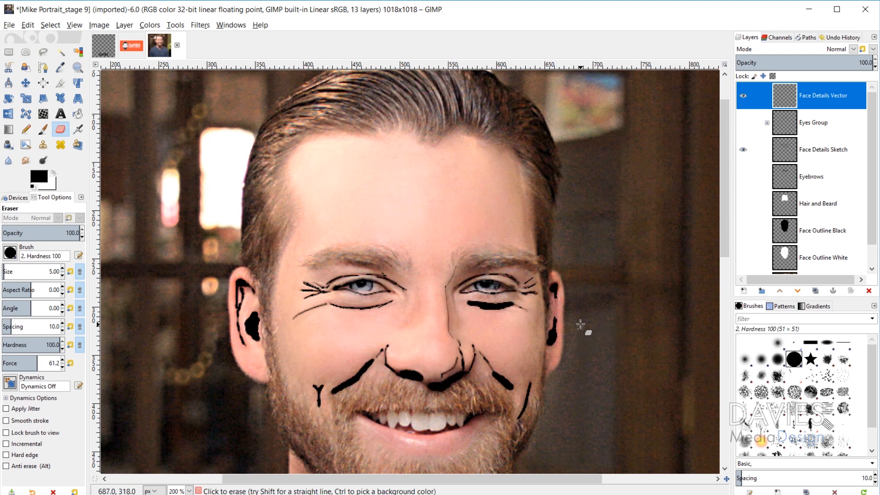
scroll(431, 343, up, 2)
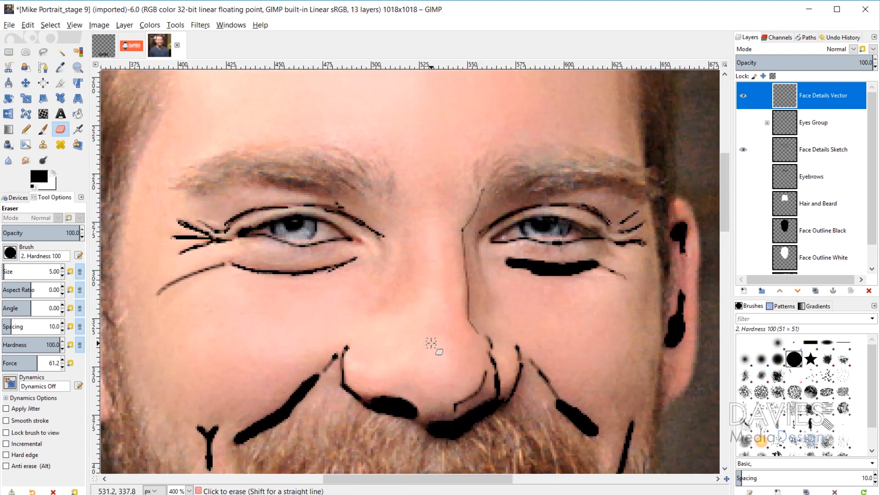
scroll(431, 342, up, 1)
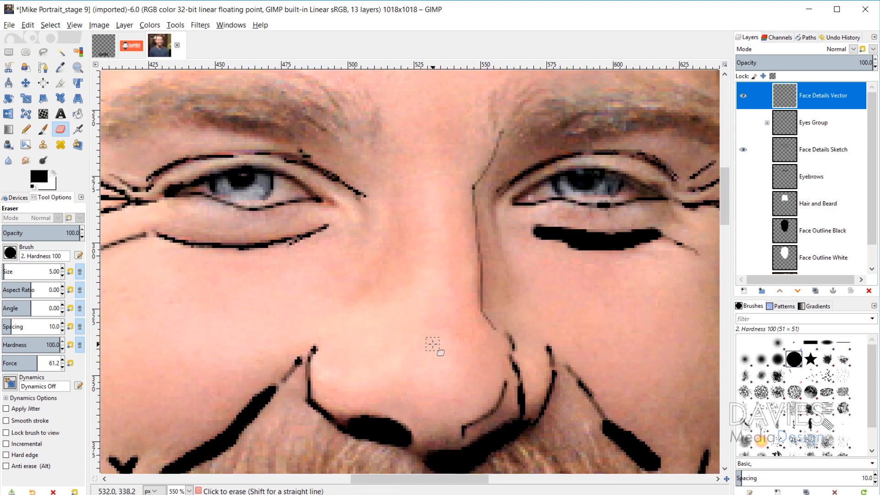
click(42, 68)
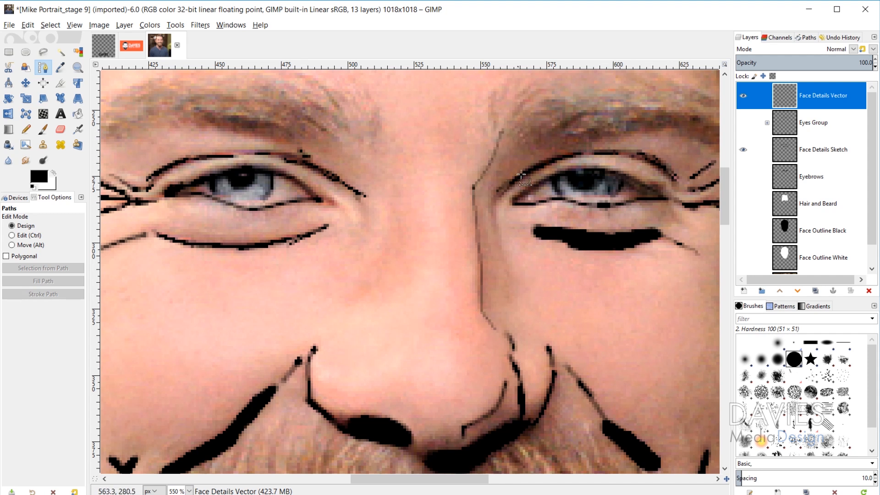
click(501, 130)
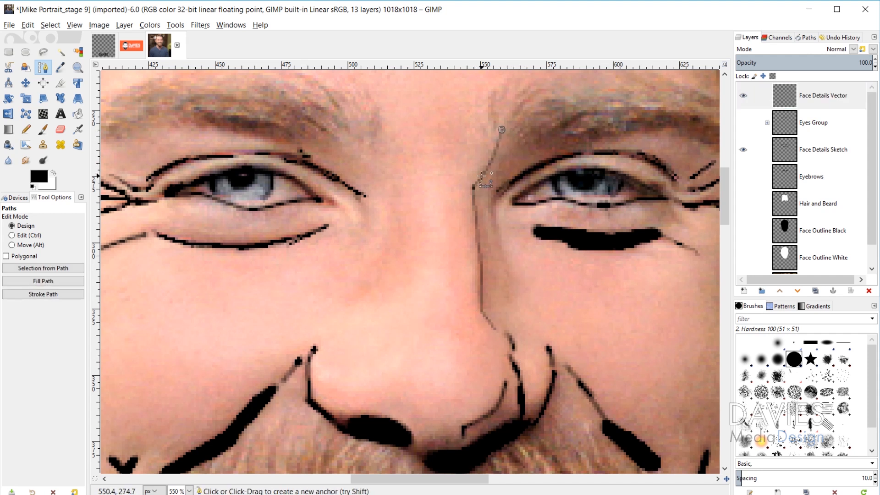
drag(474, 187, 447, 203)
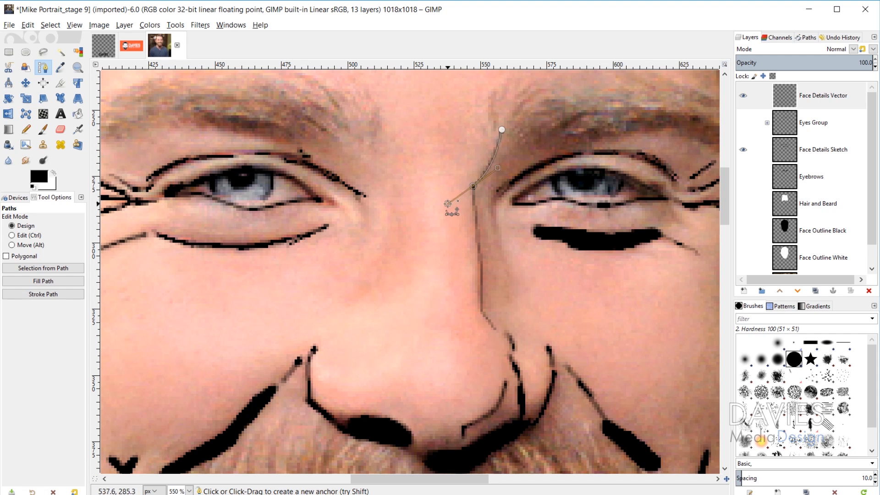
drag(482, 311, 480, 318)
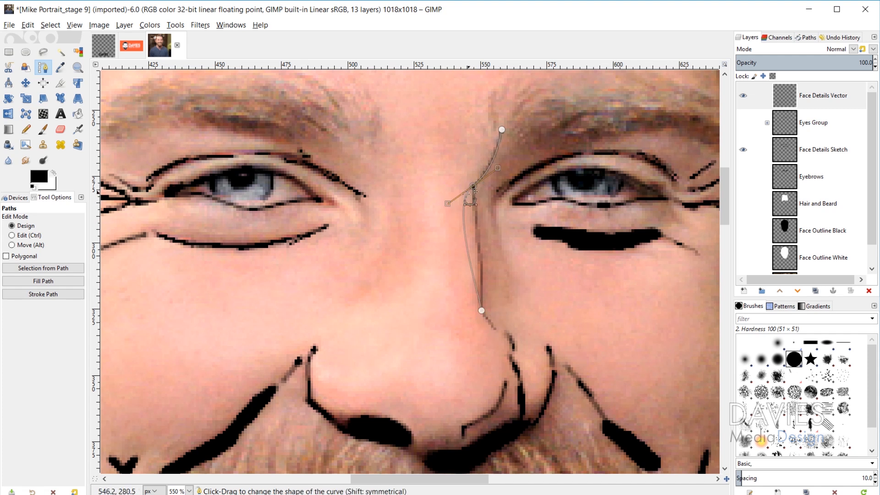
drag(449, 204, 479, 221)
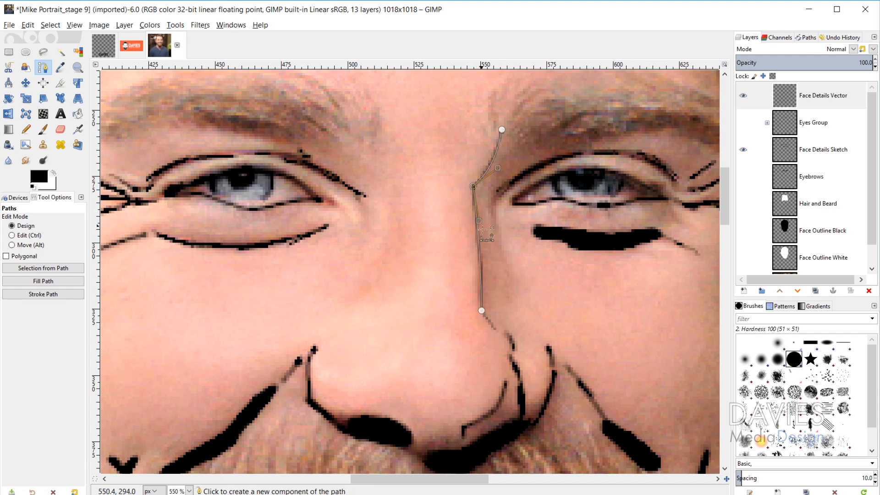
click(481, 310)
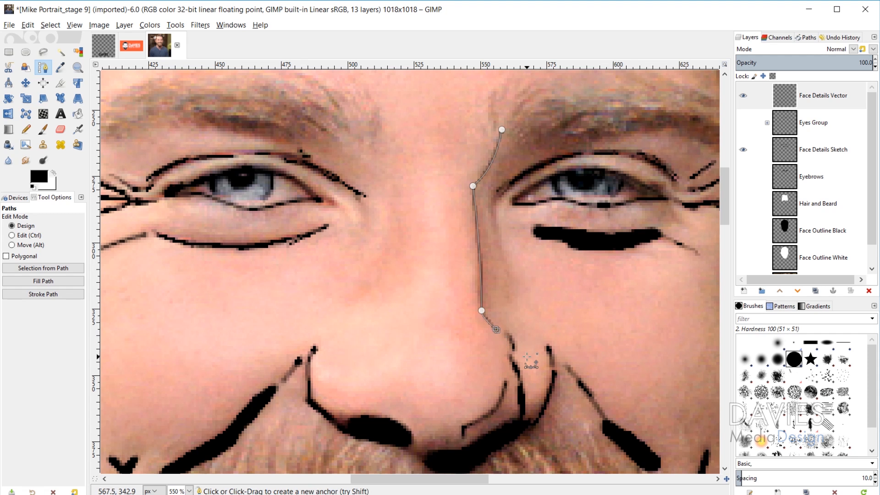
- Add a separate path component following the sketched curve at the nose tip's lower right, ending in its short downward hook
scroll(536, 359, down, 3)
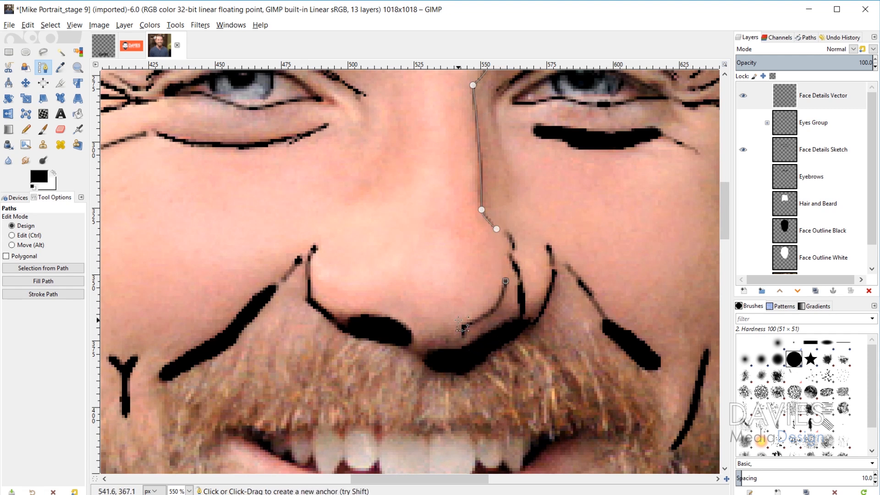
drag(465, 325, 422, 330)
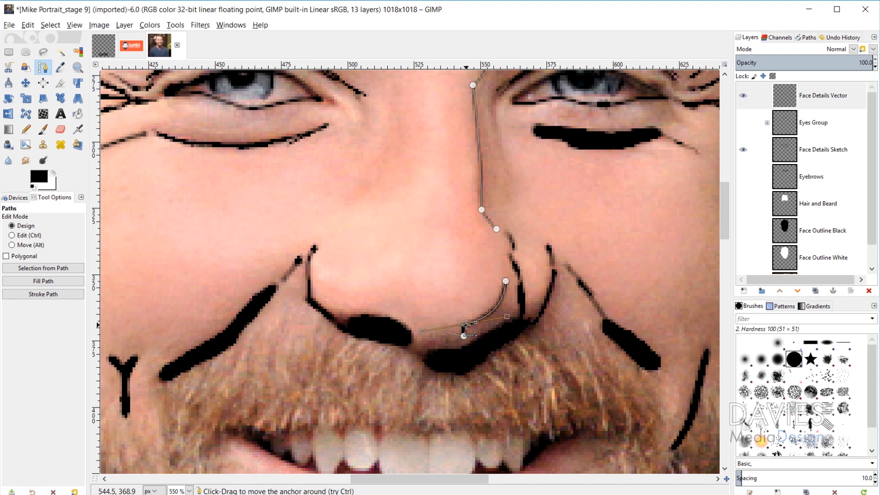
drag(423, 331, 458, 328)
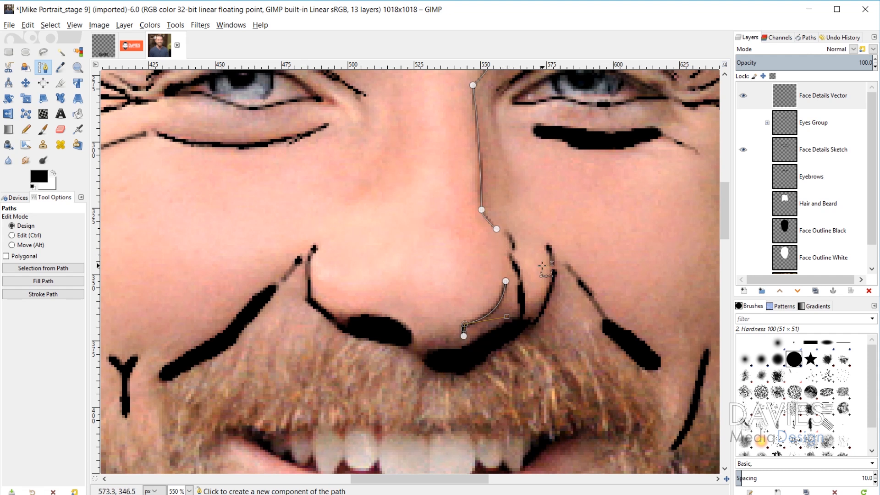
- Trace the outer edges of the right and left nostrils as two more separate curved path components
click(553, 264)
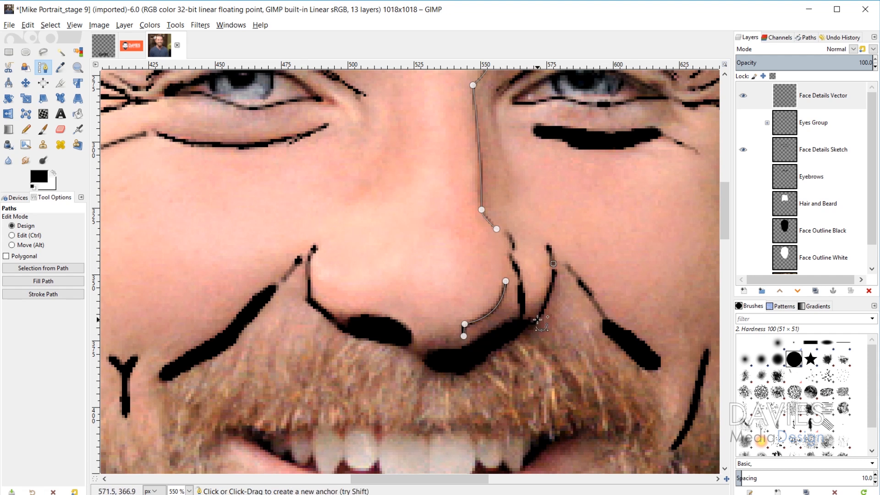
drag(538, 319, 518, 342)
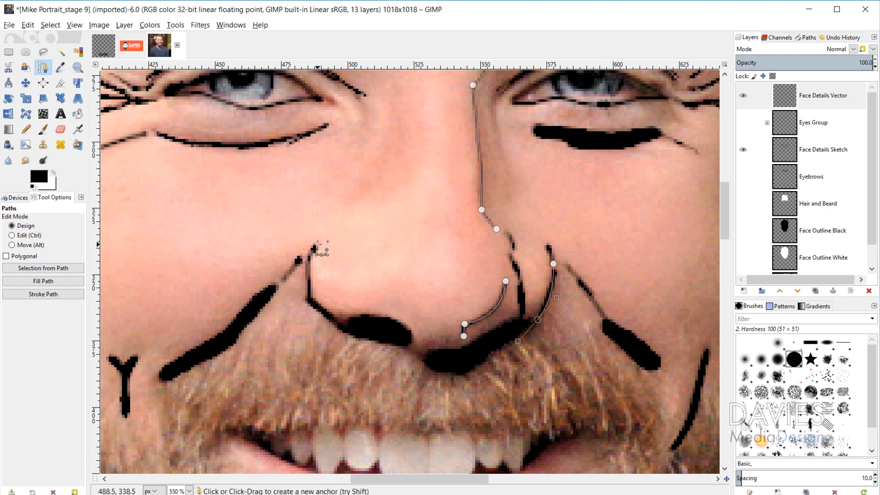
shift+click(315, 247)
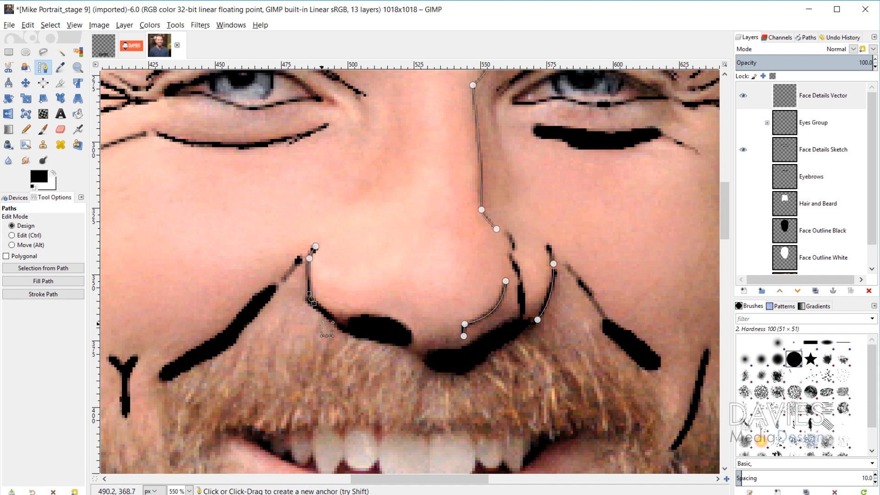
drag(333, 320, 341, 325)
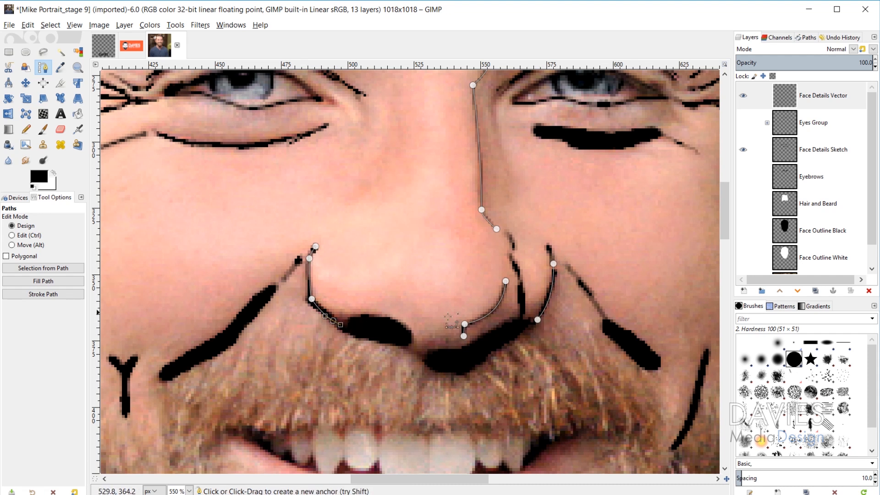
- Stroke the nose path with a solid black antialiased line 3 px wide on the Face Details Vector layer
scroll(596, 308, up, 3)
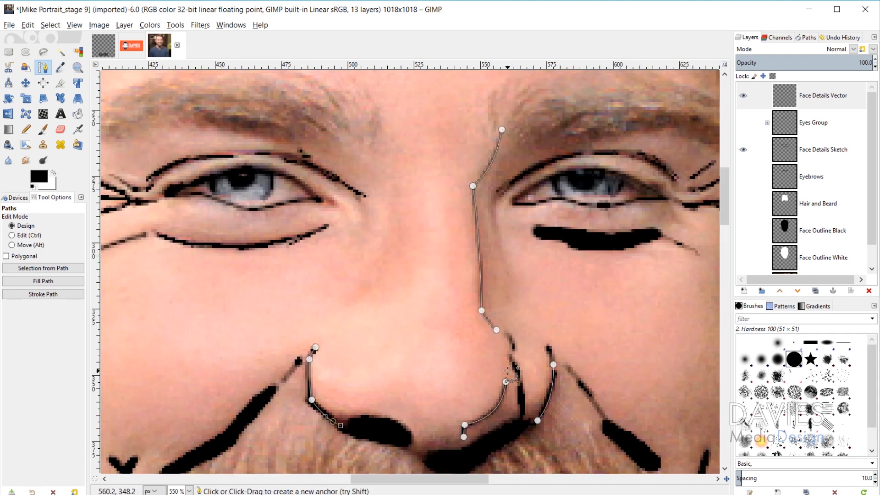
click(43, 295)
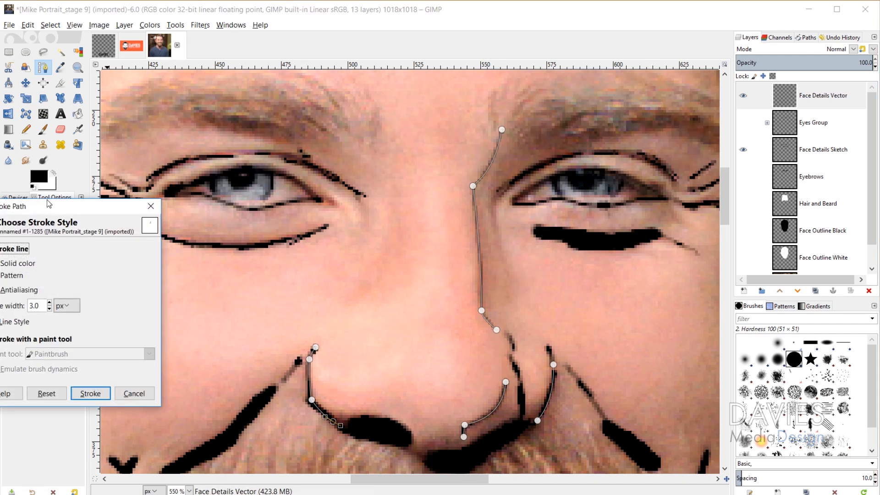
drag(50, 203, 240, 165)
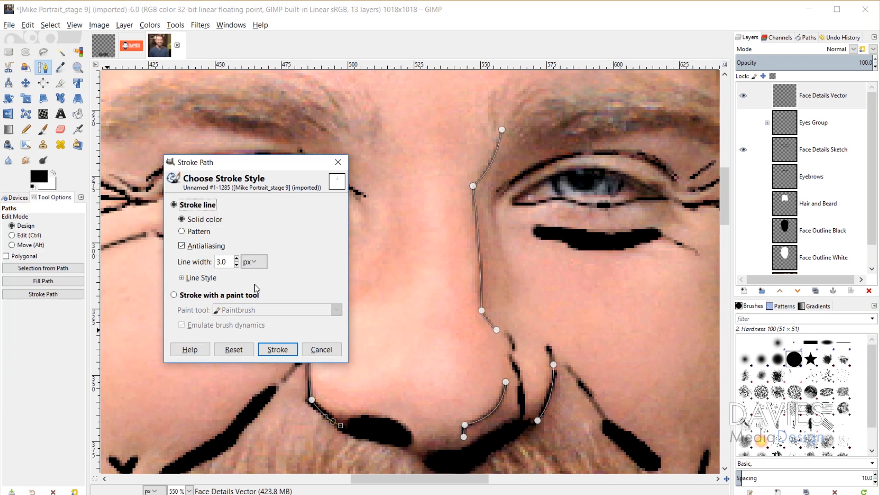
click(277, 350)
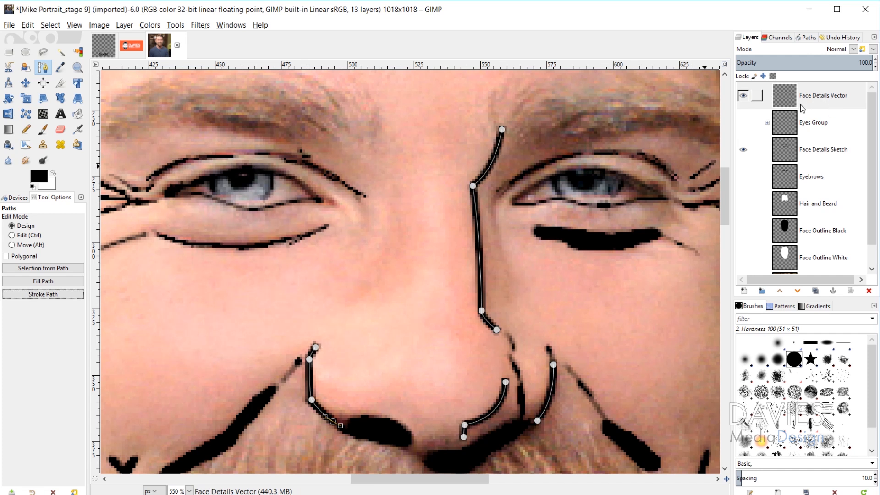
- Hide the Face Details Sketch layer and inspect the stroked nose lines against the photo
click(748, 152)
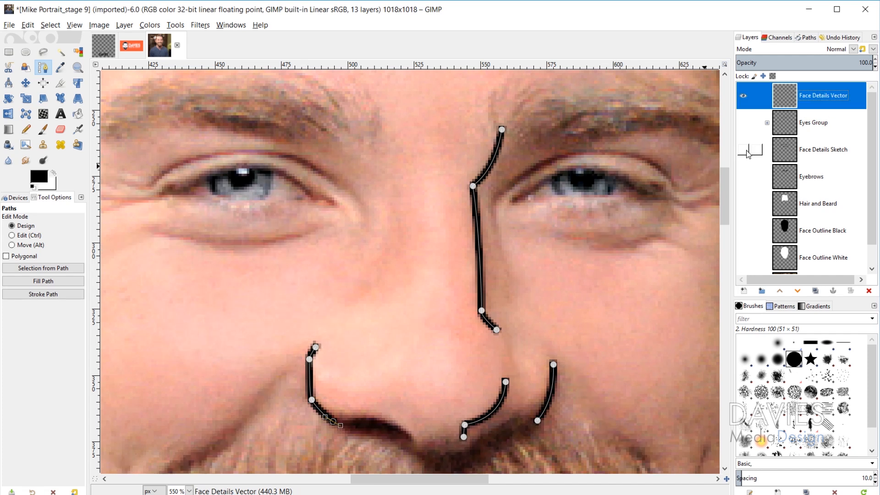
scroll(458, 211, down, 3)
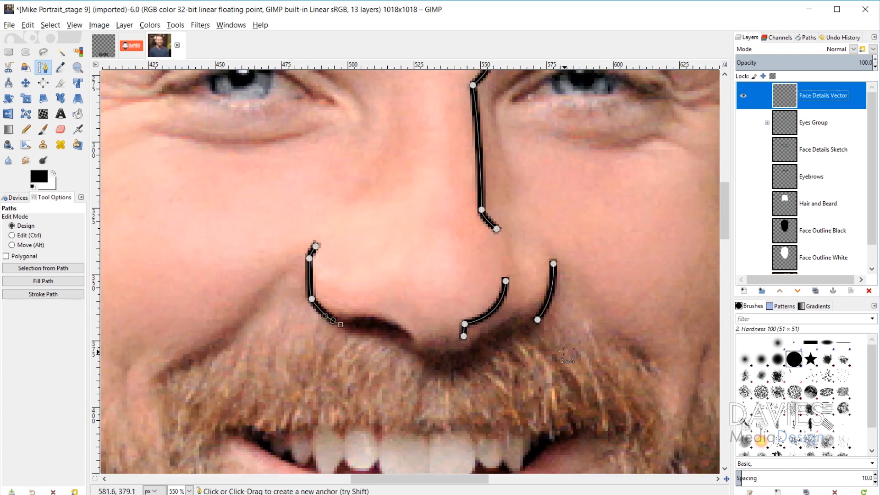
scroll(472, 360, up, 2)
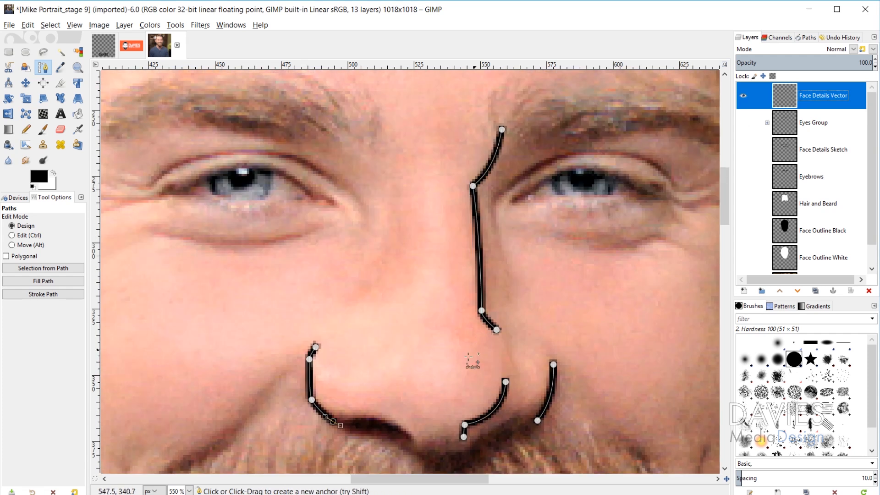
scroll(440, 367, down, 2)
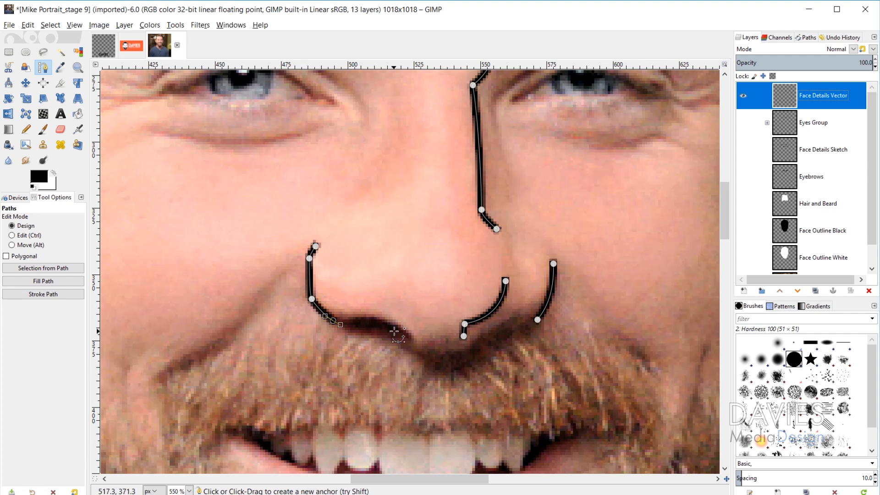
scroll(394, 331, up, 2)
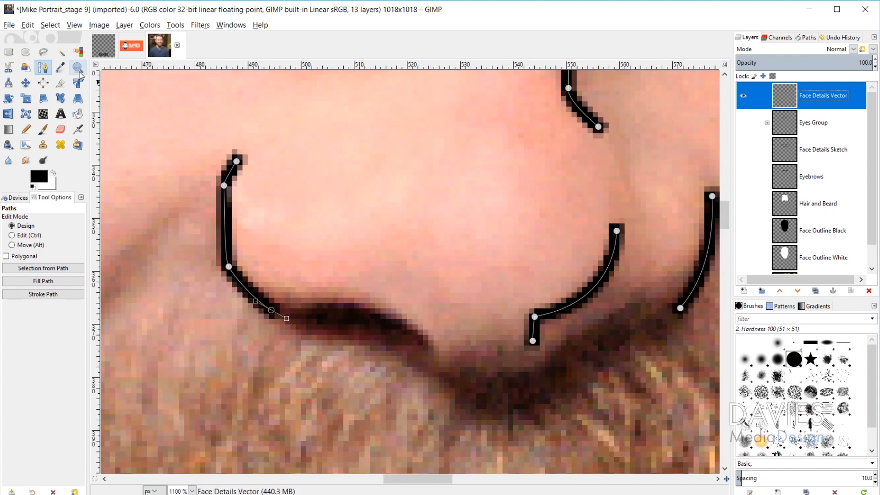
- Start a new path beside the left nostril's stroked outline and curve it along the nostril opening's upper edge
click(25, 82)
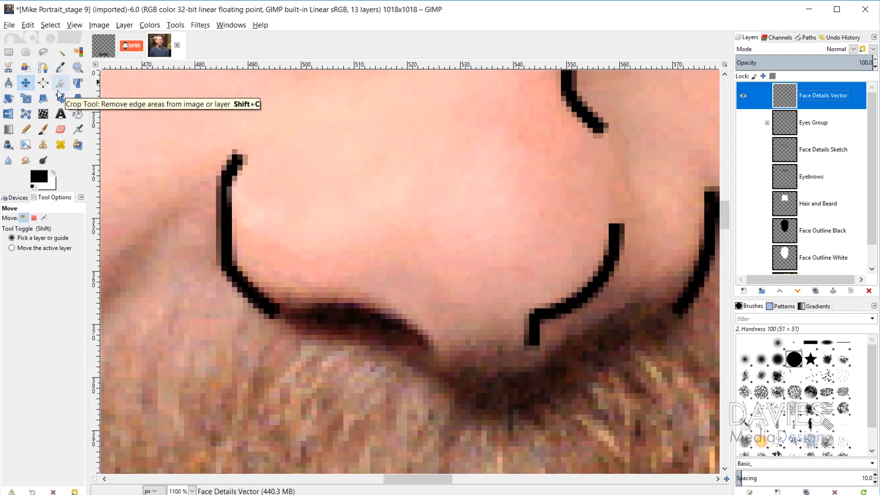
click(43, 68)
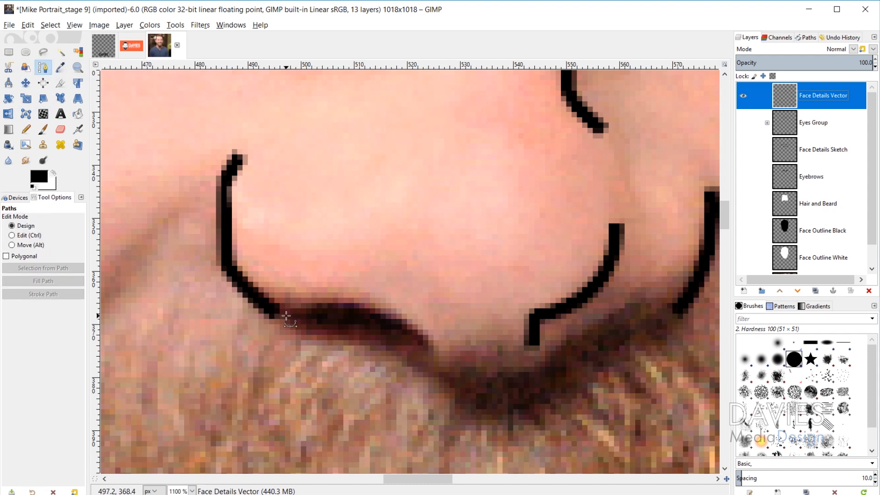
scroll(372, 331, up, 1)
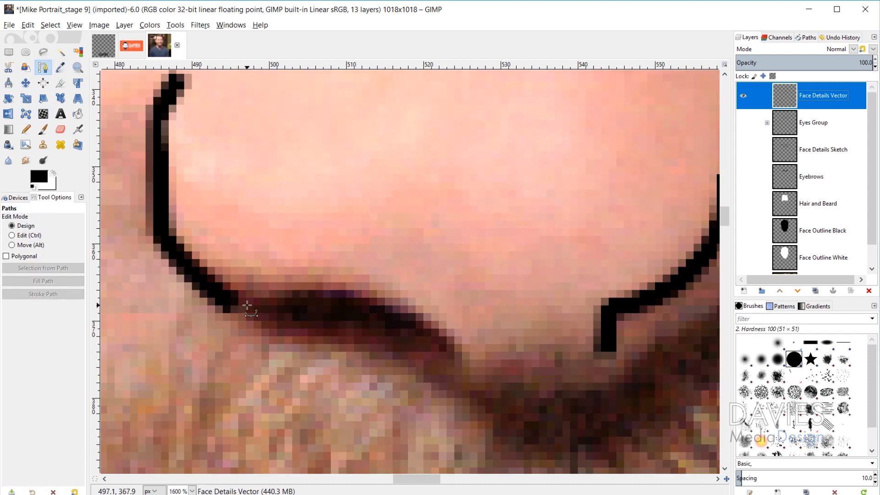
click(248, 305)
drag(460, 354, 563, 461)
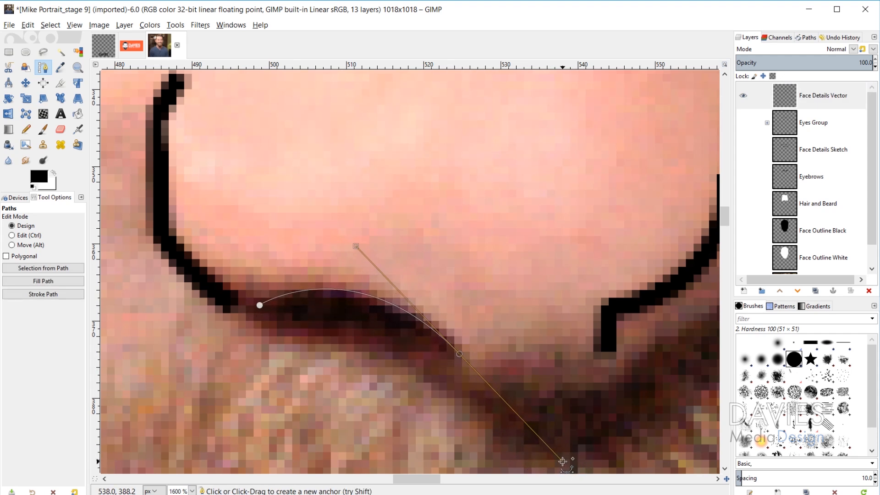
- Show the Face Details Sketch layer and round the path around the left nostril's inner corner, reshaping the upper curve to fit the sketch
click(743, 149)
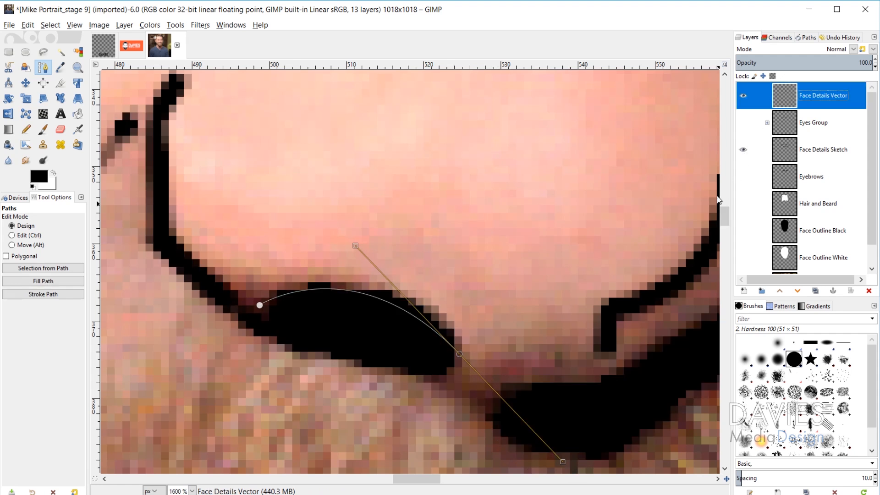
click(436, 379)
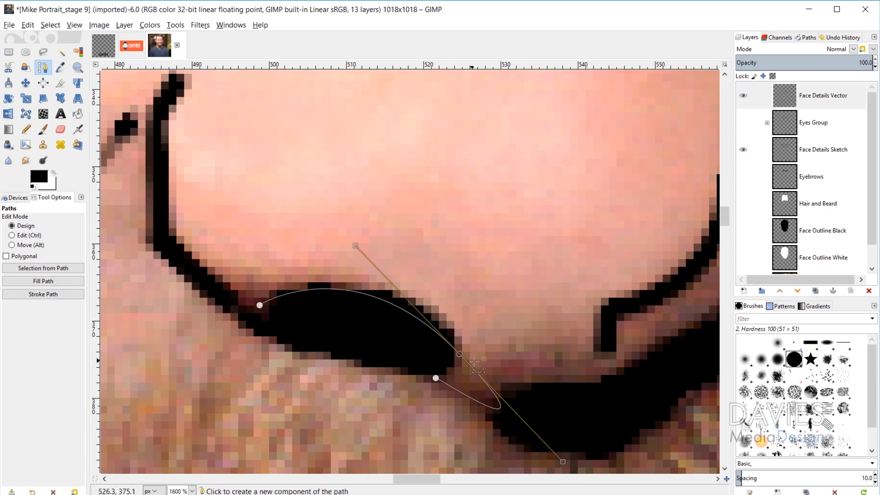
drag(563, 462, 456, 369)
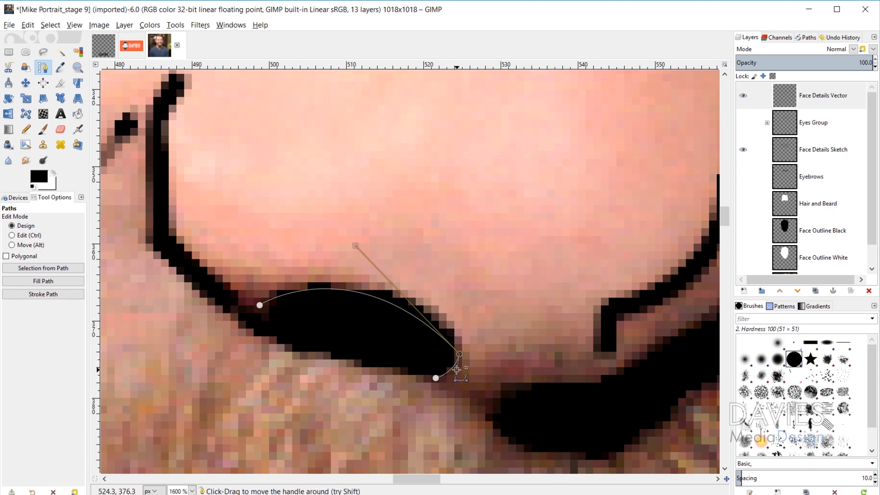
drag(365, 246, 403, 190)
- Continue the path along the left nostril's lower edge, close it at the starting anchor and refine the lower curve
drag(309, 351, 255, 354)
click(248, 329)
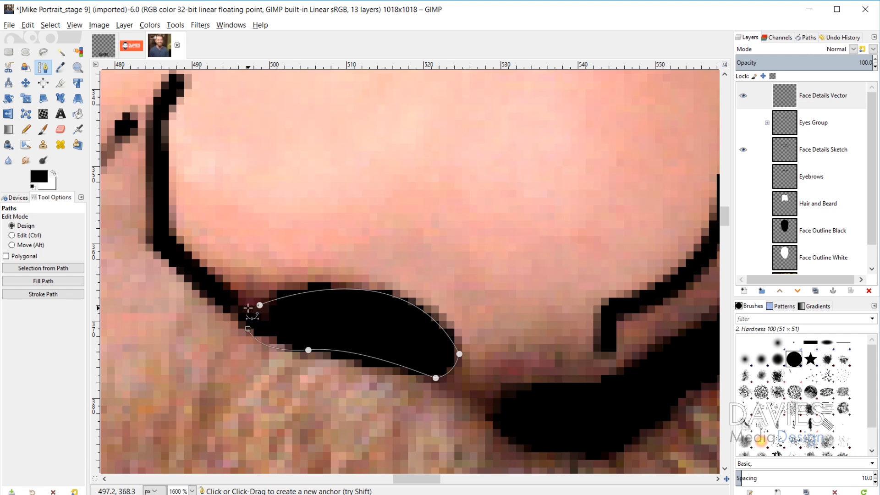
key(ctrl)
ctrl+click(259, 304)
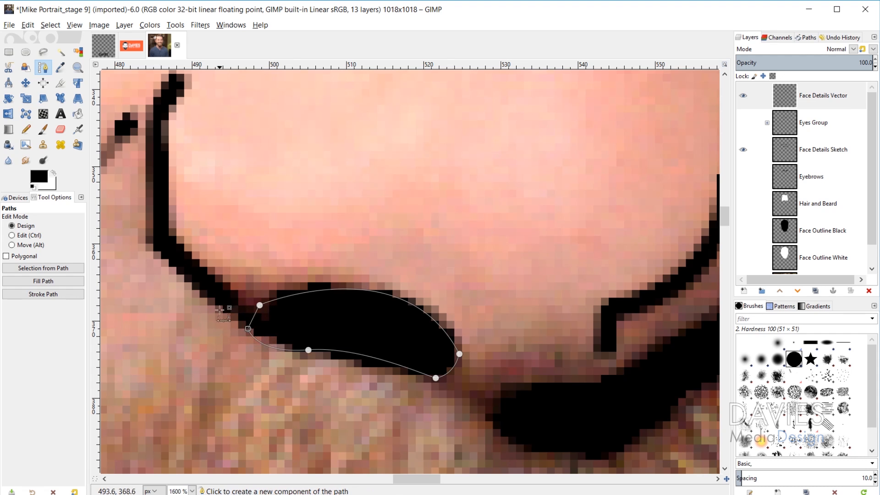
click(309, 351)
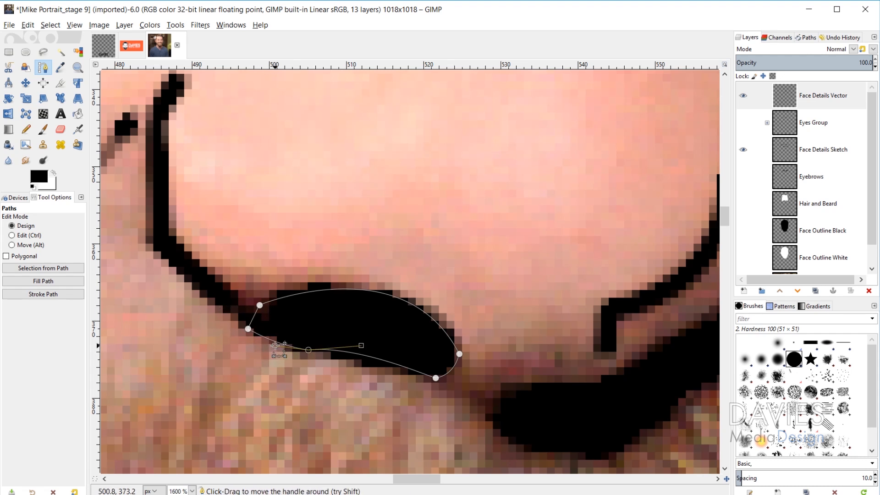
- Reshape the curve at the lower outer edge of the left nostril path to follow the sketch
drag(276, 345, 299, 352)
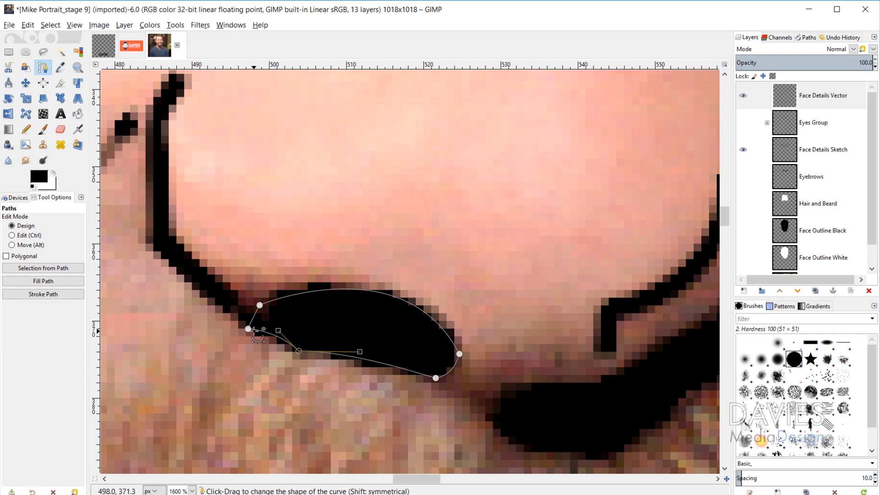
click(260, 305)
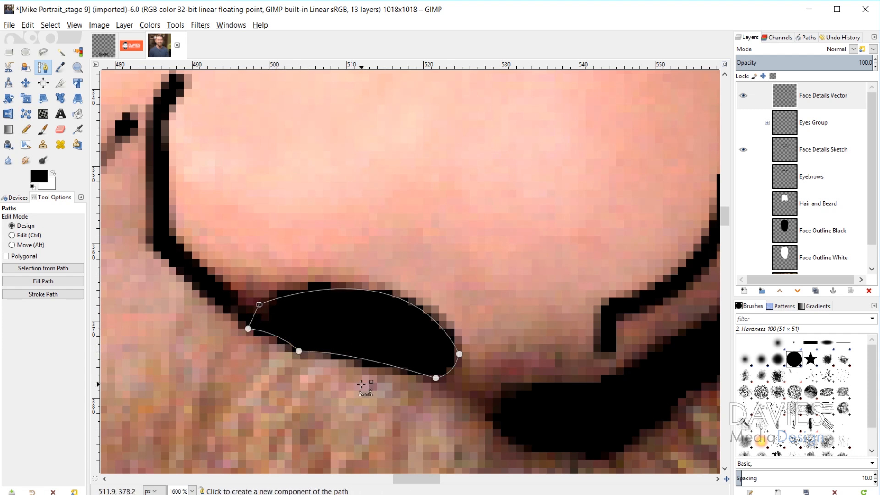
- Start a new path component around the right nostril, rounding its inner end and following the upper edge to the outer end
scroll(409, 464, right, 10)
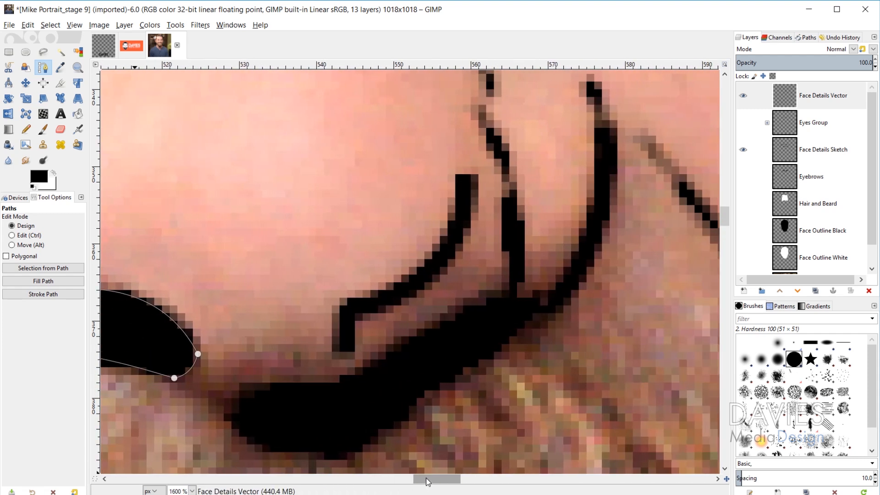
scroll(575, 333, down, 3)
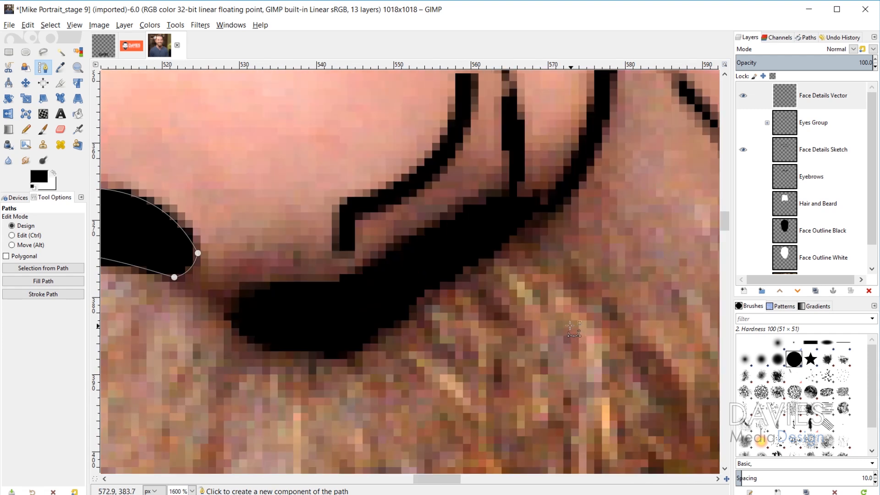
click(351, 358)
click(253, 347)
click(236, 305)
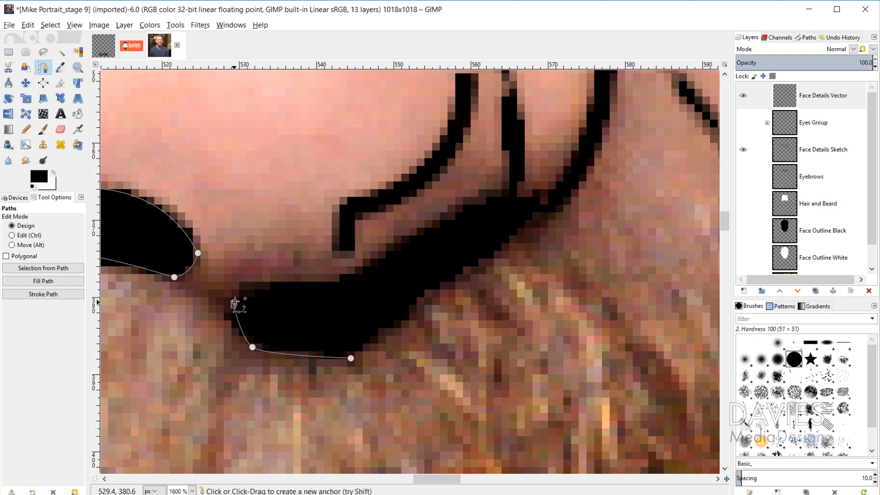
click(267, 284)
click(340, 283)
drag(503, 194, 536, 195)
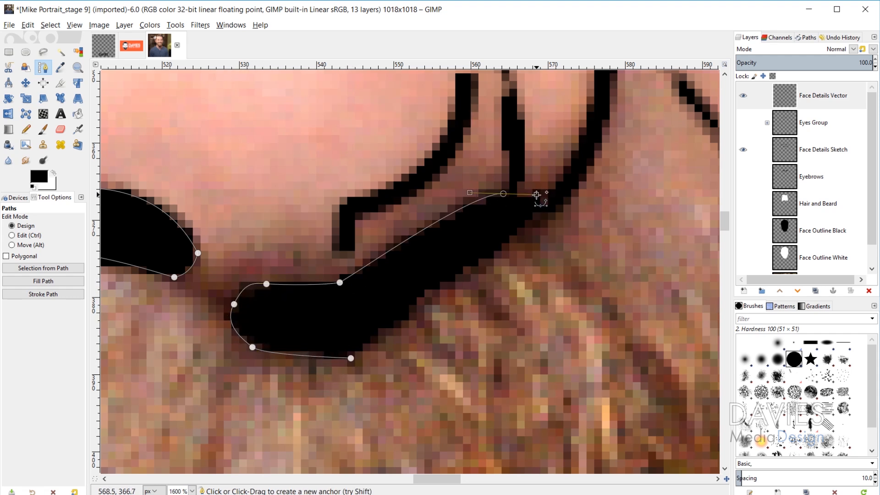
- Round the path around the right nostril's outer end, continue along its lower edge and close it at the starting anchor
scroll(536, 194, up, 3)
drag(531, 328, 512, 347)
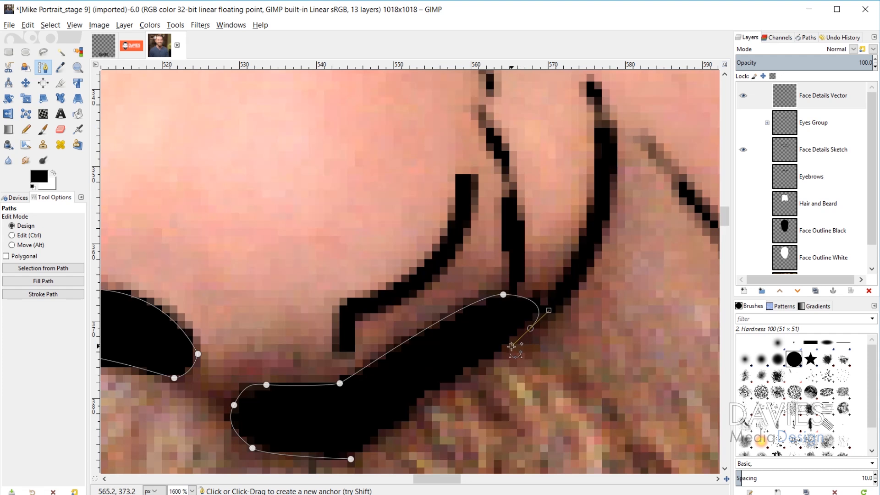
drag(415, 410, 406, 431)
scroll(352, 357, down, 3)
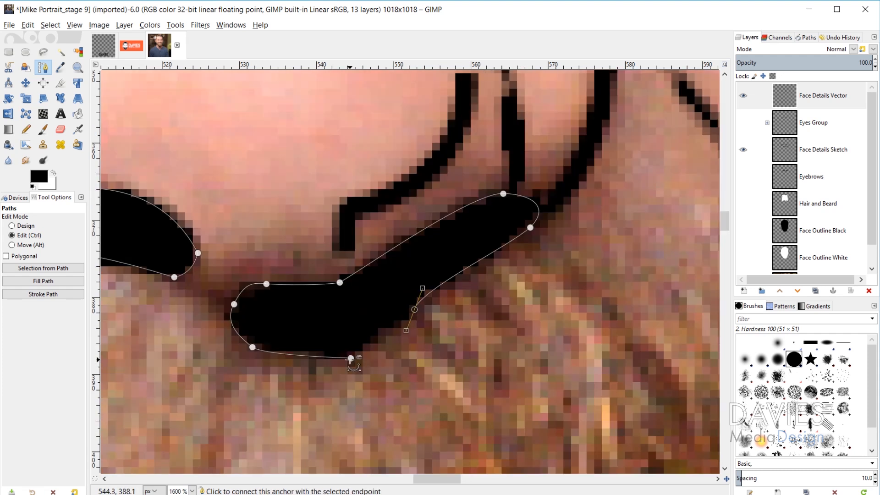
ctrl+click(350, 358)
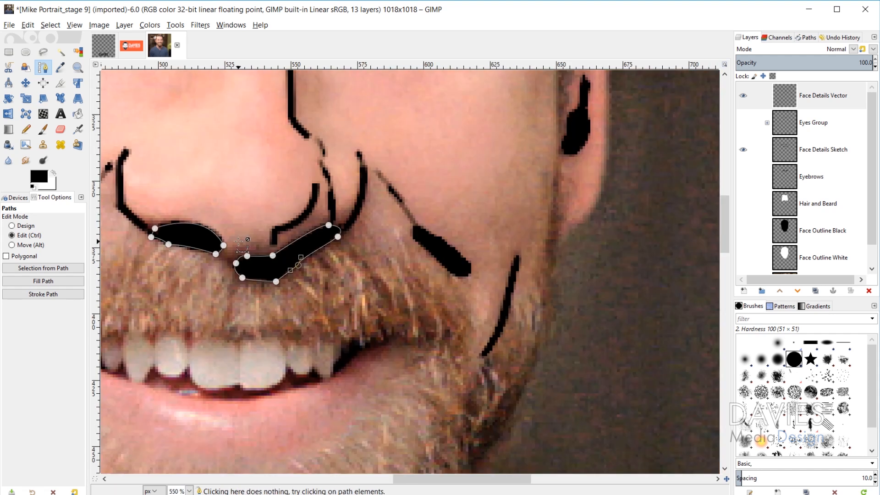
- Fill both nostril paths with solid black, keeping antialiasing on
scroll(230, 238, down, 3)
scroll(228, 238, up, 3)
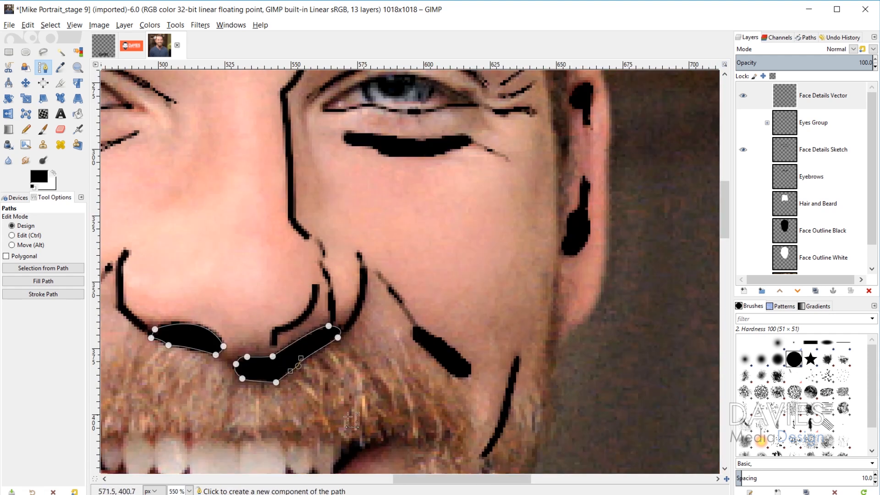
drag(440, 483, 324, 491)
scroll(421, 461, right, 10)
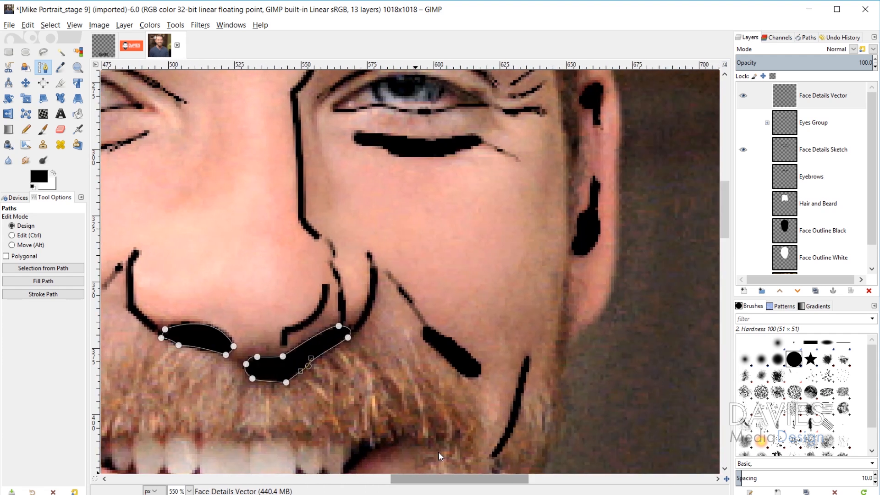
scroll(438, 452, left, 3)
scroll(404, 449, right, 1)
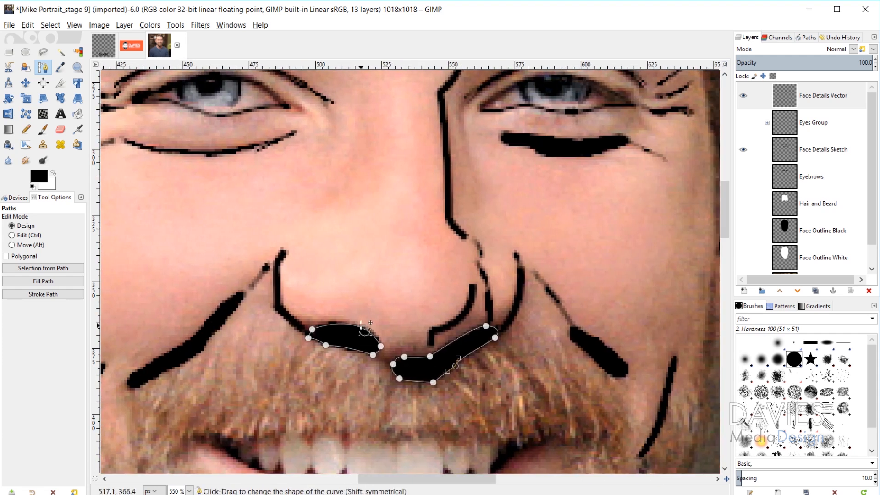
click(49, 283)
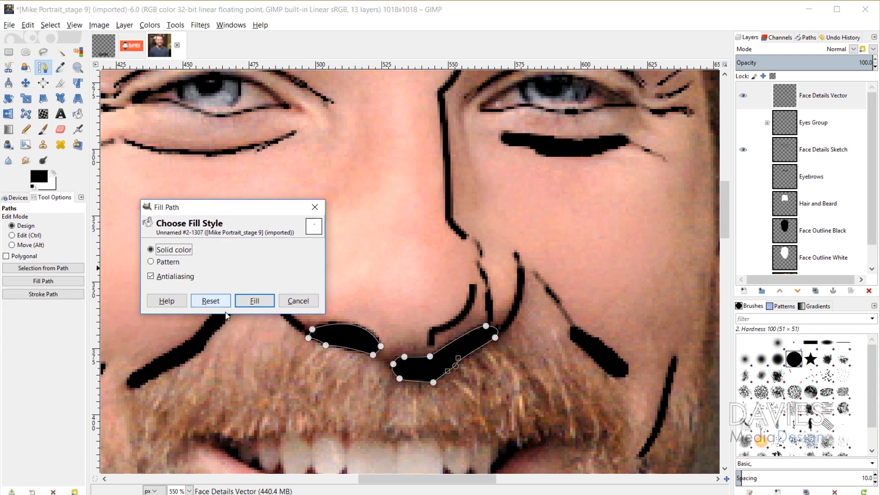
click(255, 300)
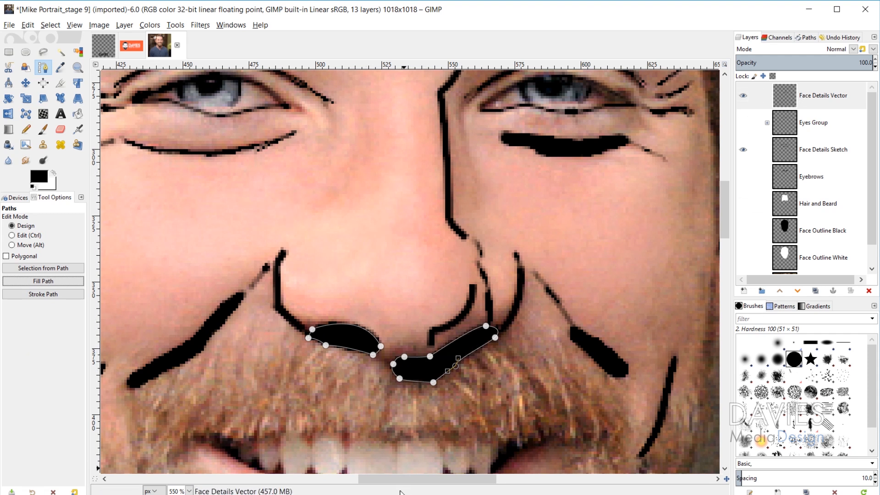
- Hide the Face Details Sketch layer and show the eyes, eyebrows, hair and face outline layers to examine the filled nostrils in the illustration
click(27, 84)
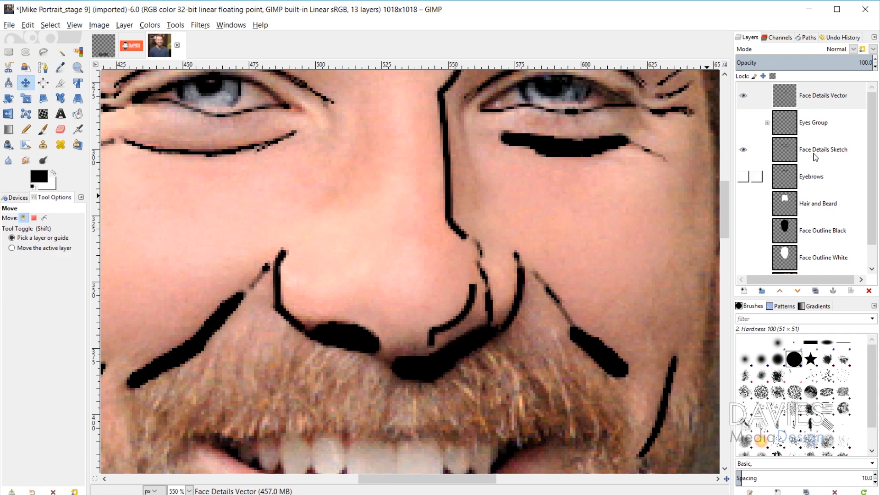
click(743, 150)
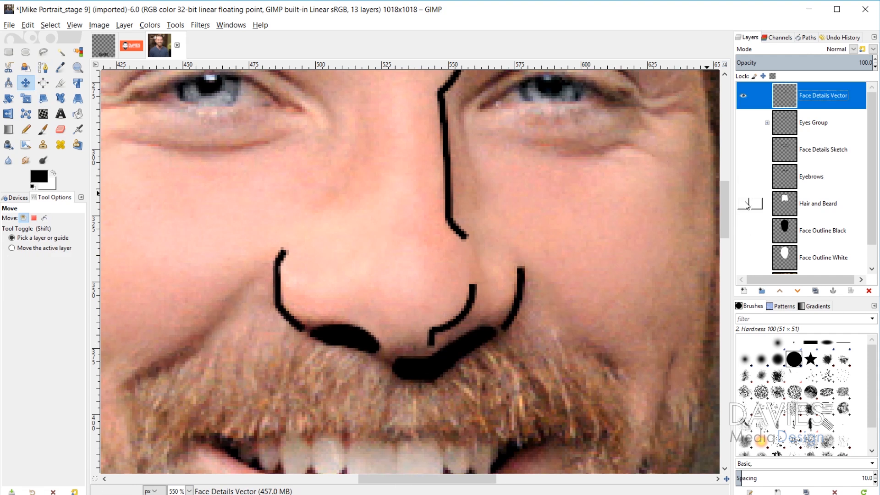
click(743, 203)
click(744, 231)
click(752, 253)
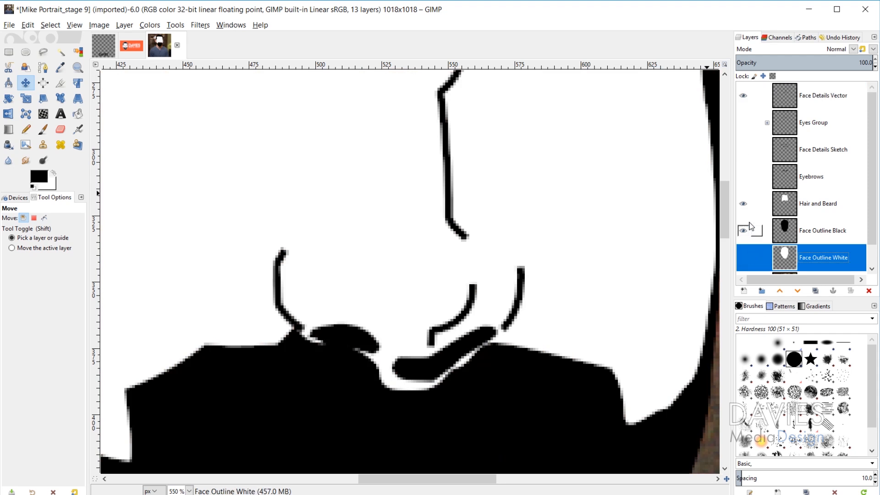
click(749, 260)
click(744, 123)
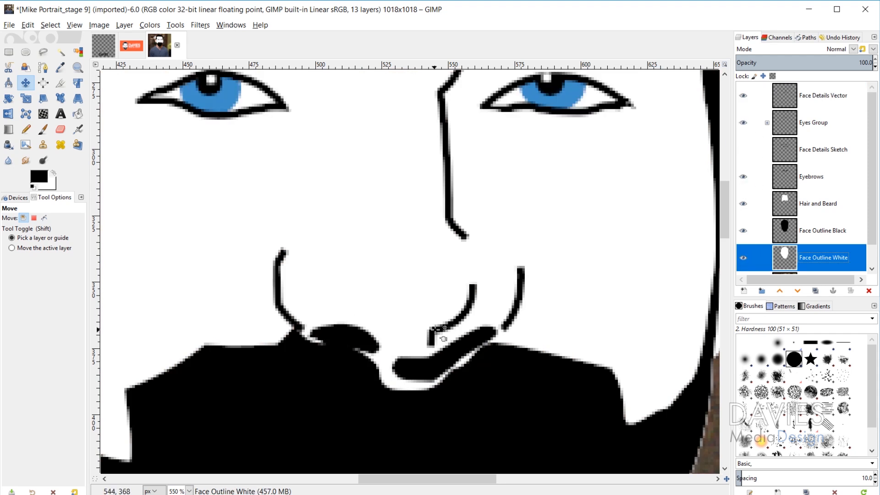
scroll(511, 328, down, 3)
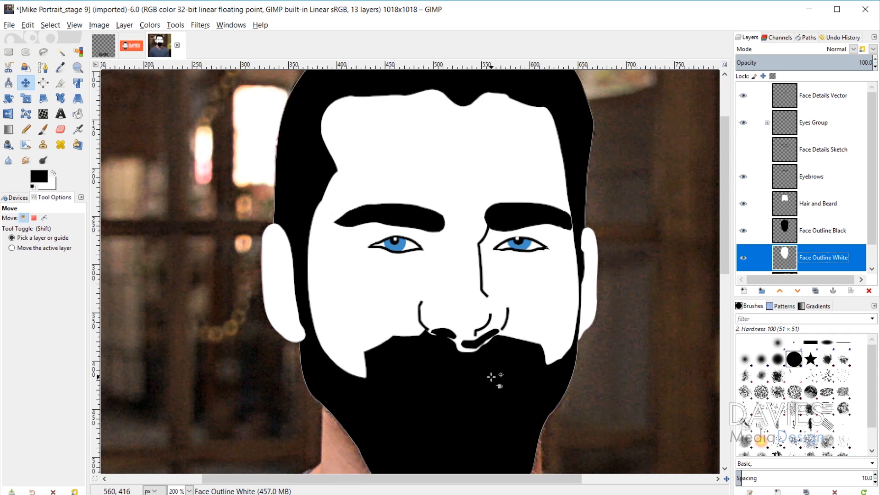
- Hide the eyes, eyebrows, hair and face outline layers, select the Face Details Vector layer and show Face Details Sketch
drag(747, 257, 743, 102)
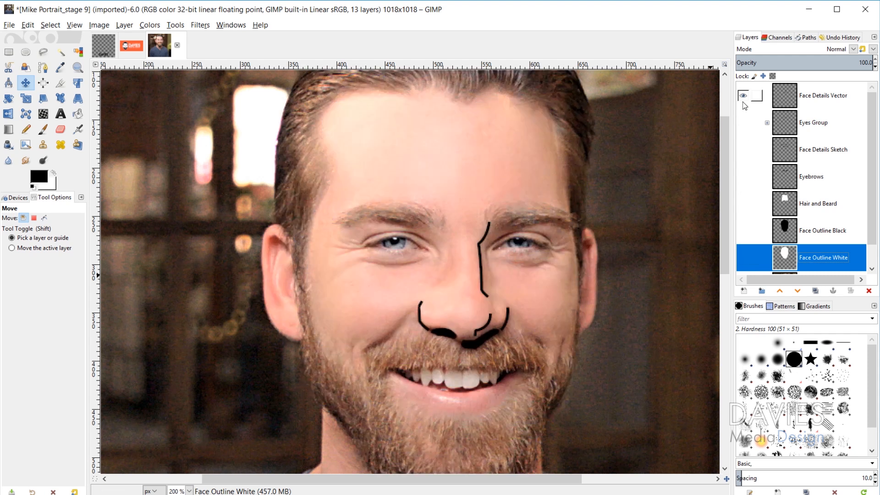
click(788, 96)
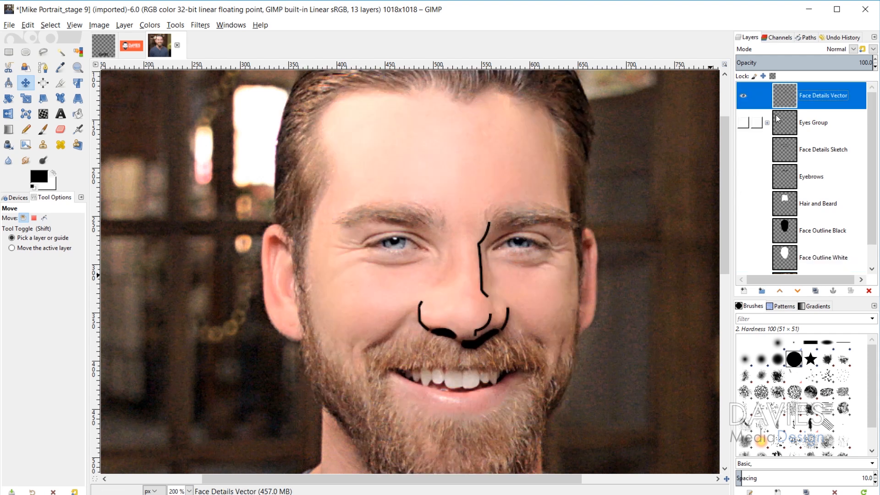
click(743, 150)
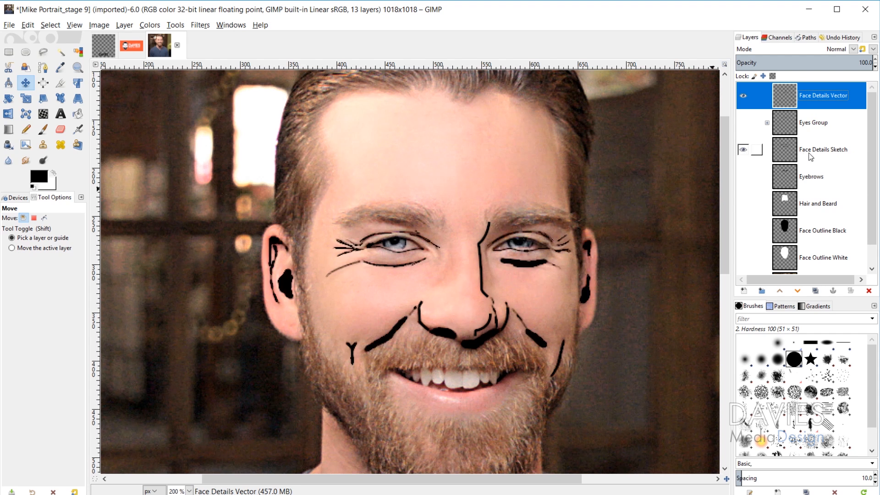
- Trace an open path over the left ear's upper inner fold and adjust its anchors and curve handles to the sketch
scroll(256, 278, up, 4)
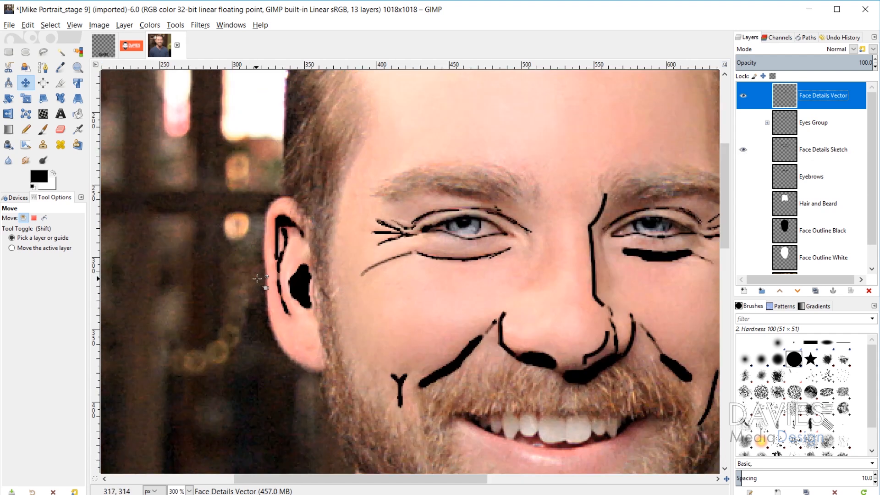
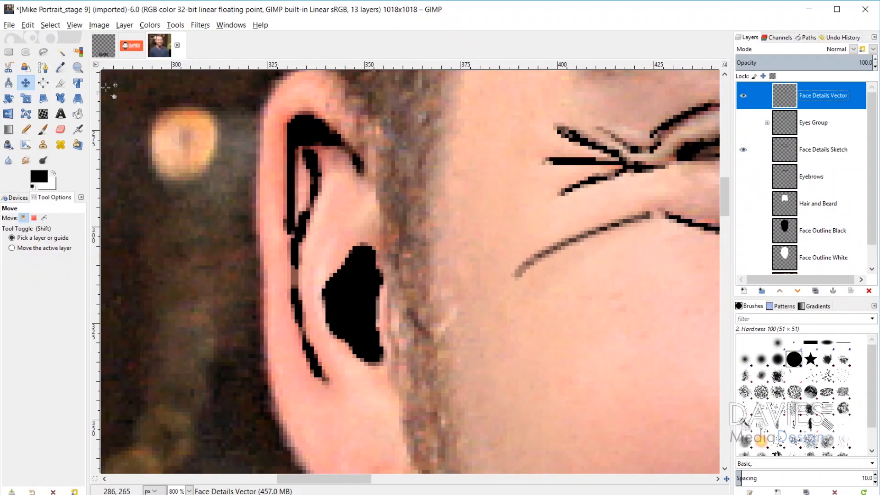
click(42, 68)
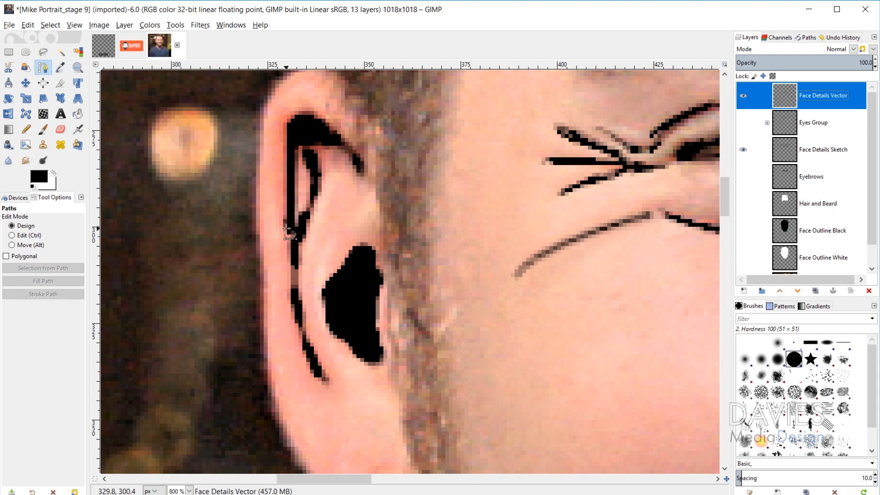
click(286, 229)
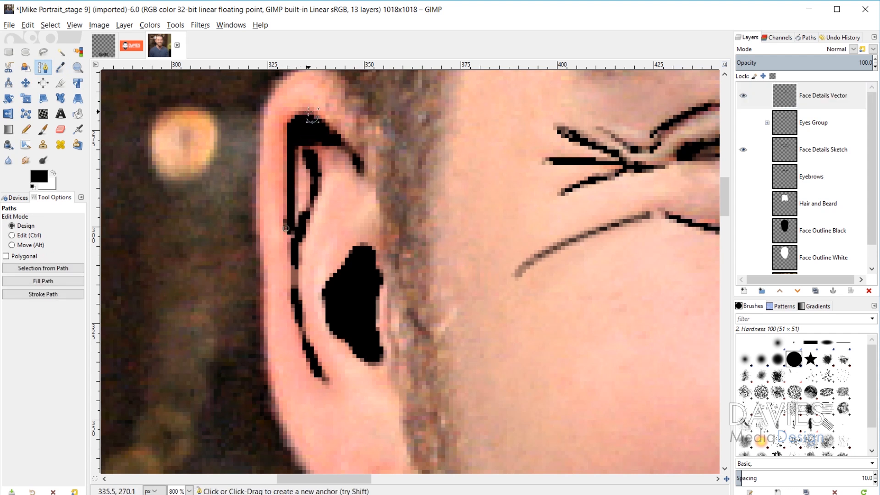
drag(309, 112, 341, 128)
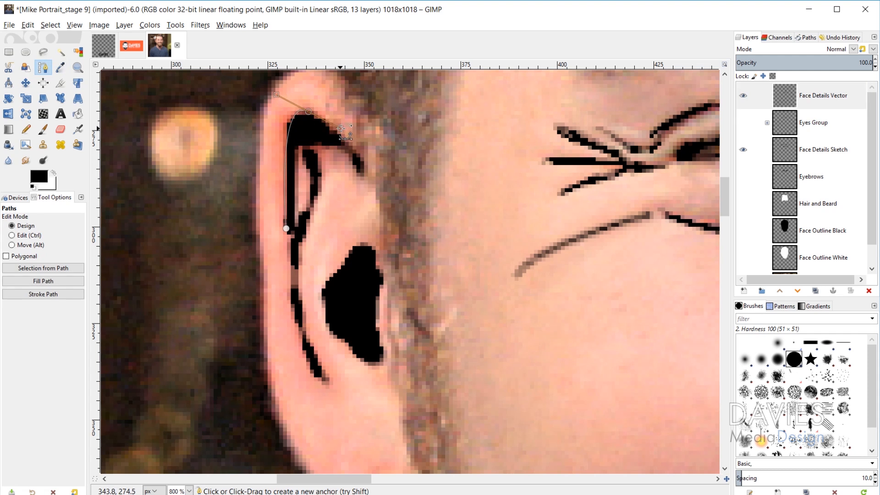
click(364, 162)
drag(308, 112, 307, 114)
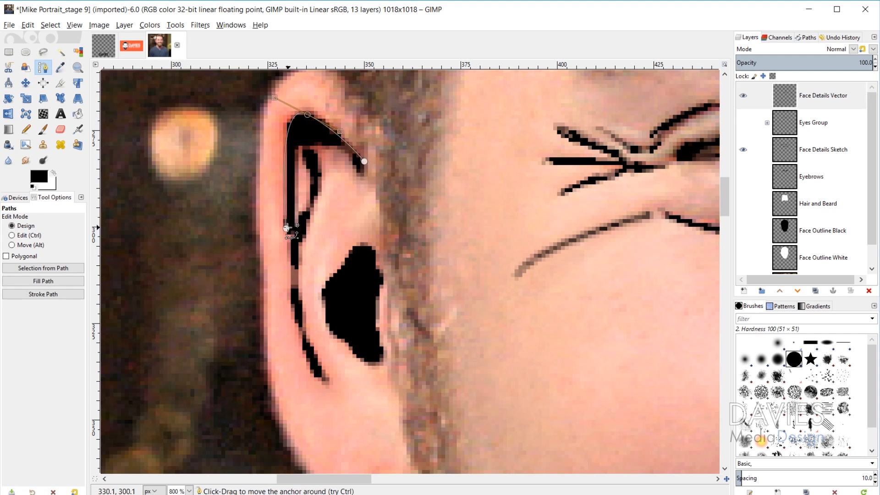
drag(286, 228, 288, 208)
drag(311, 115, 276, 100)
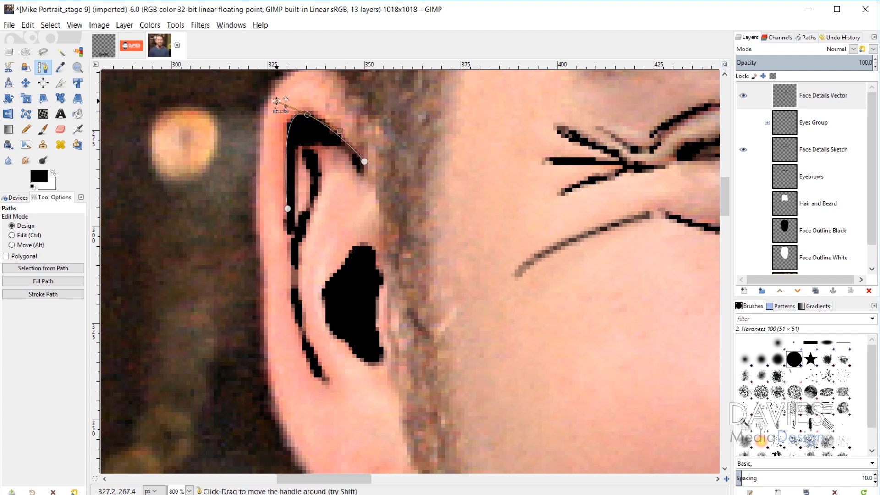
- Add a curved open path component along the upper edge of the right ear's top sketch shape and refine its curve
drag(335, 479, 511, 464)
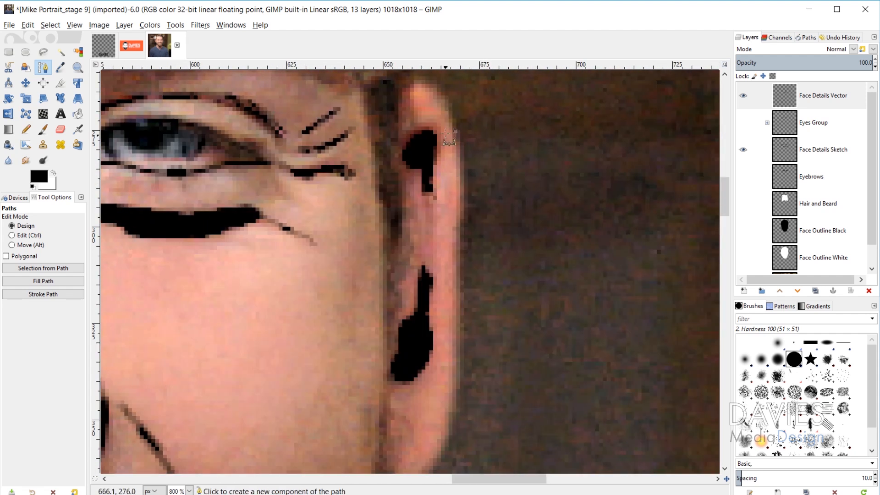
click(407, 145)
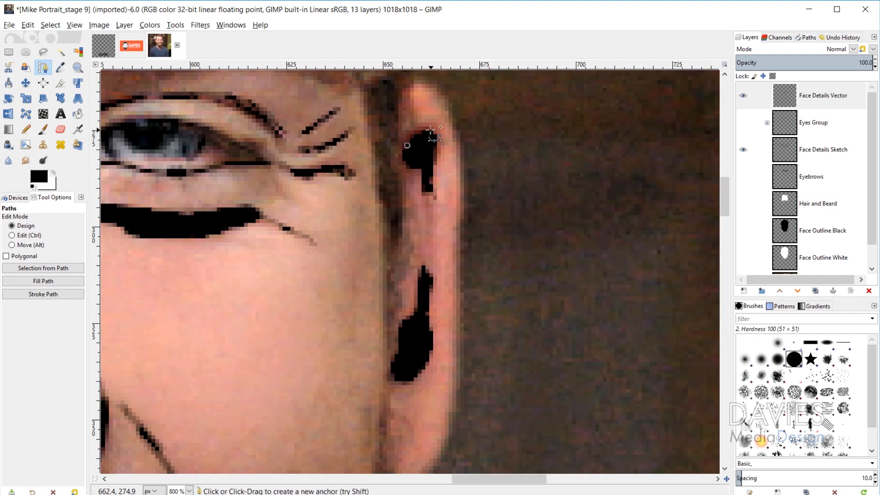
drag(430, 128, 449, 129)
click(436, 160)
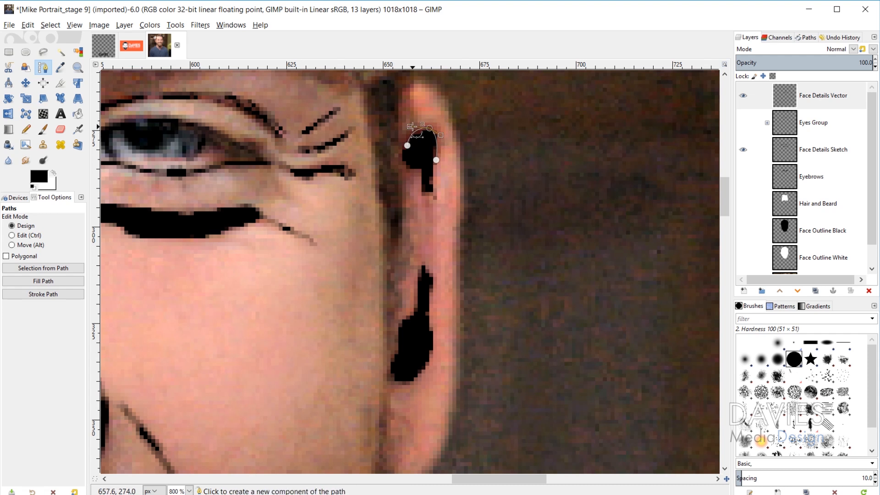
key(ctrl)
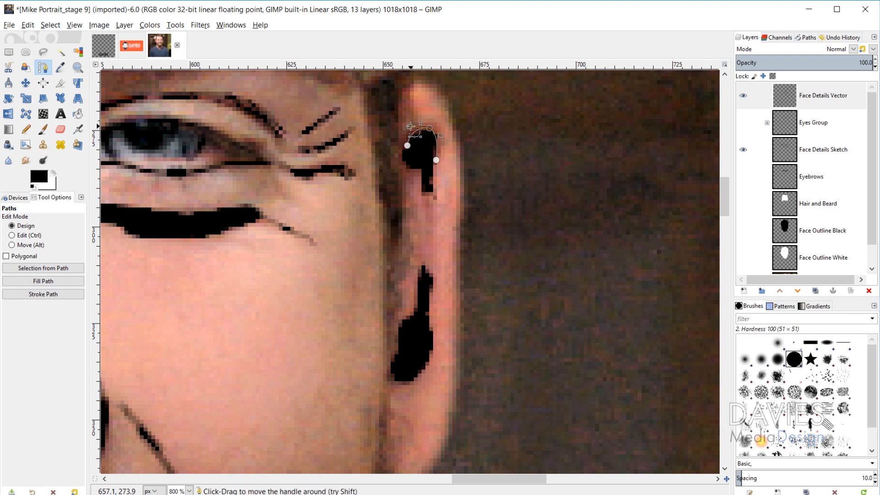
drag(495, 479, 489, 479)
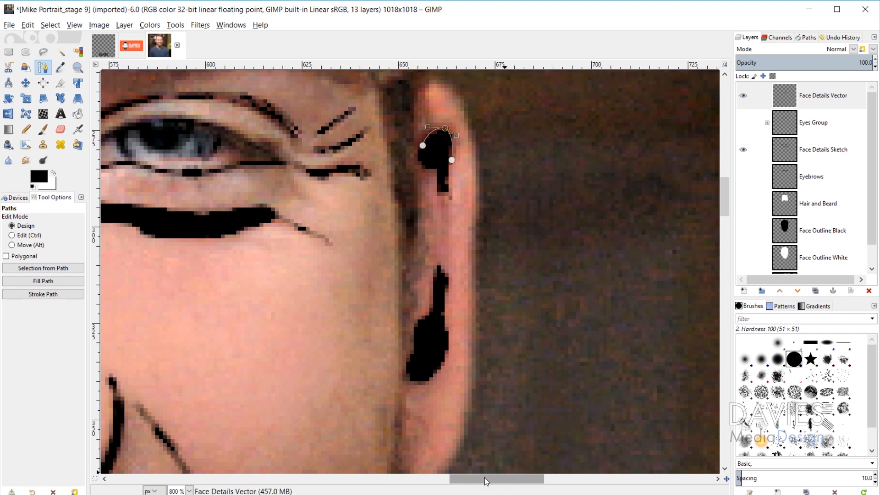
key(3)
key(minus)
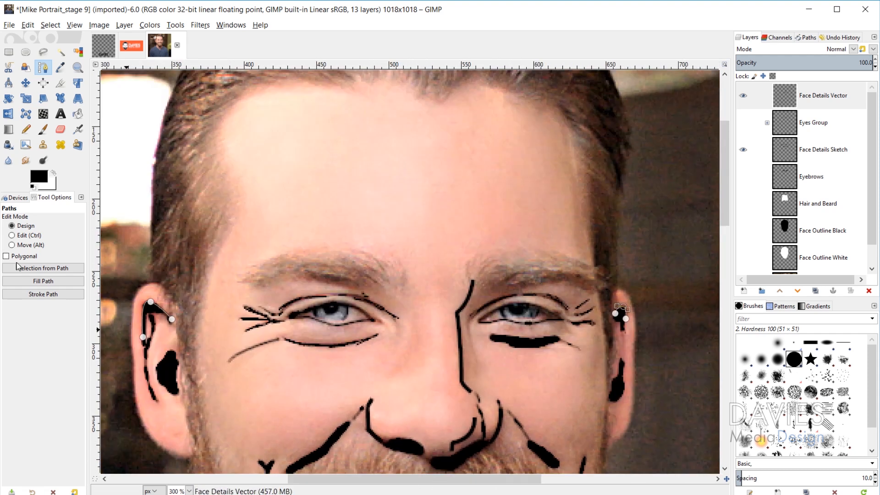
- Stroke the ear detail path on Face Details Vector with a 3 px solid black antialiased line
click(57, 295)
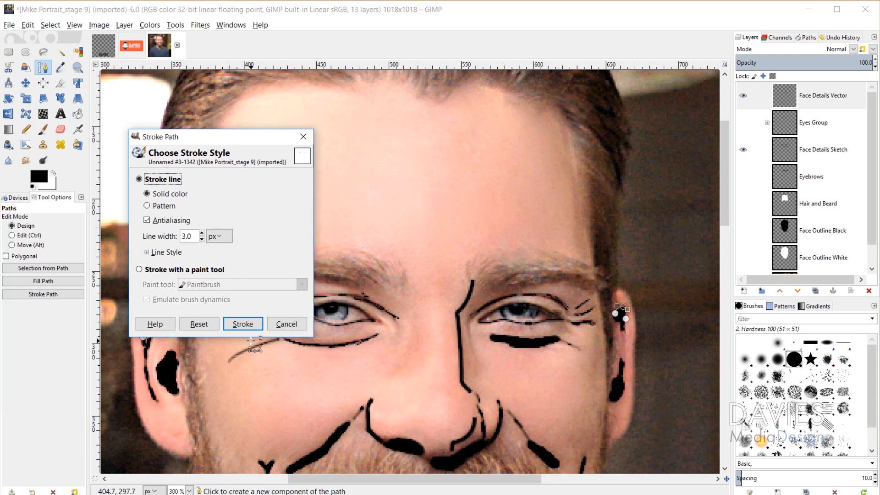
click(243, 323)
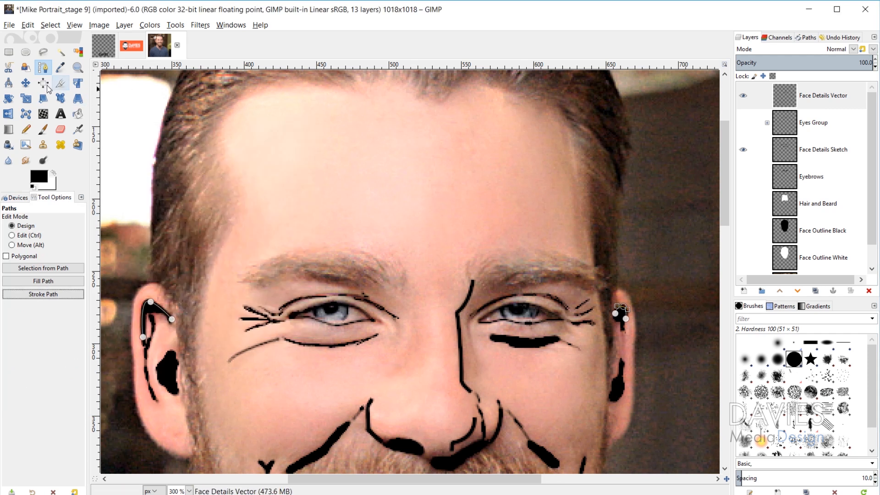
click(26, 83)
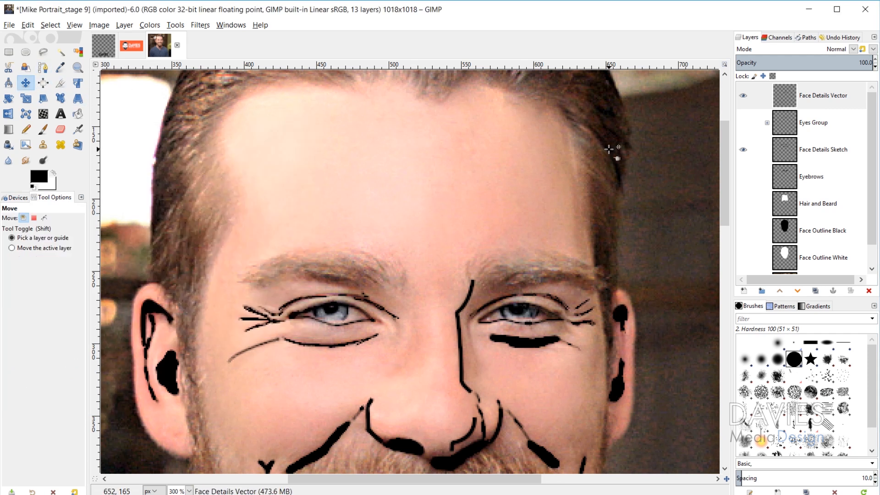
- Hide Face Details Sketch and show the eyes, eyebrows, hair and face outline layers to examine the stroked ear lines in the illustration
click(744, 154)
scroll(745, 158, down, 1)
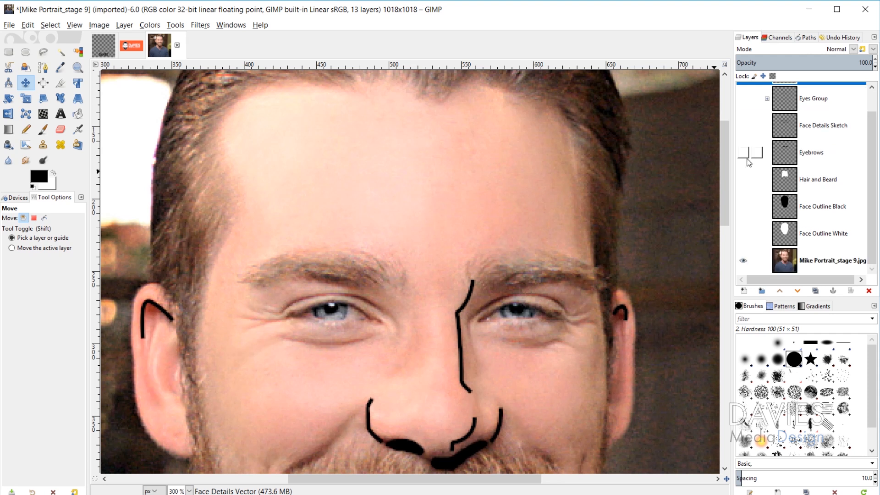
click(743, 153)
click(744, 179)
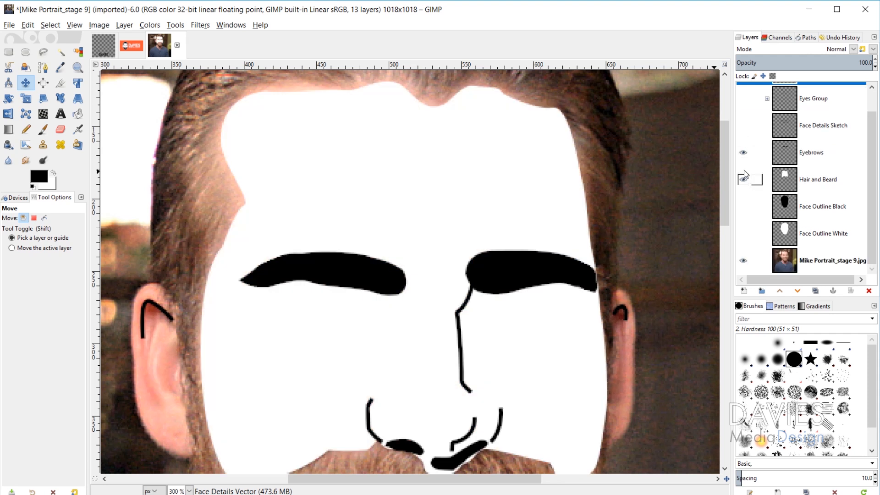
click(744, 126)
click(745, 126)
click(743, 206)
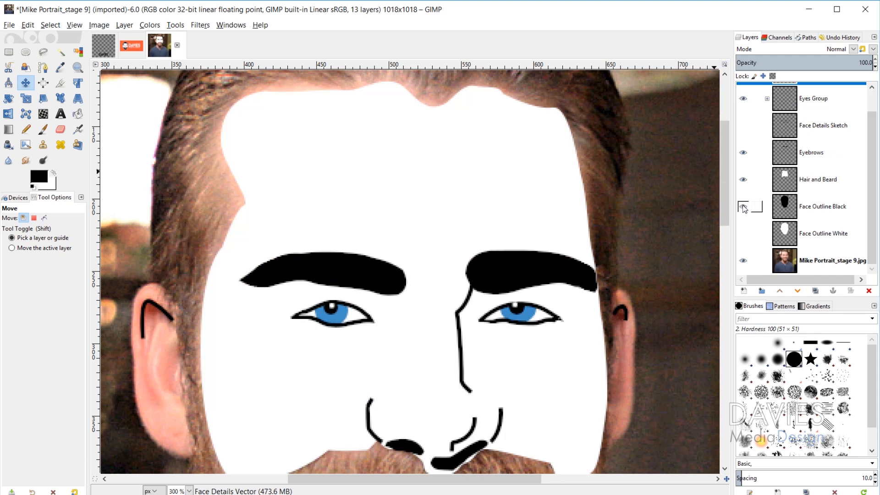
click(741, 239)
scroll(551, 366, down, 1)
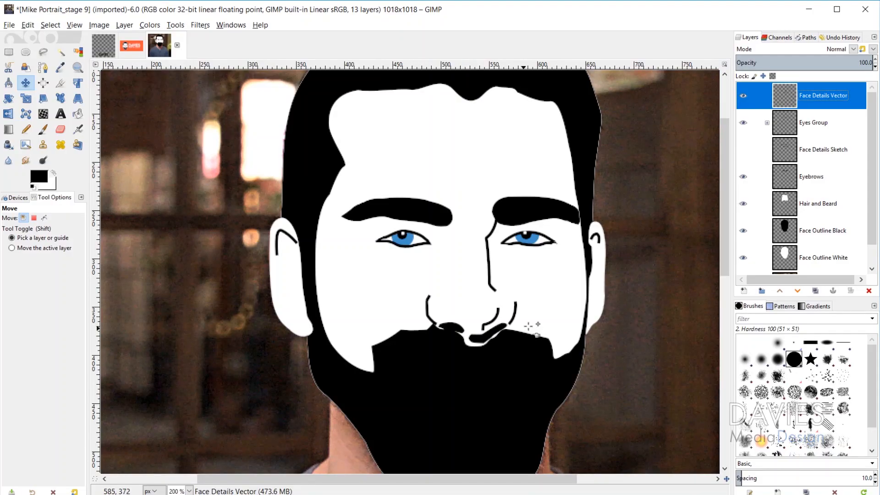
scroll(744, 179, down, 1)
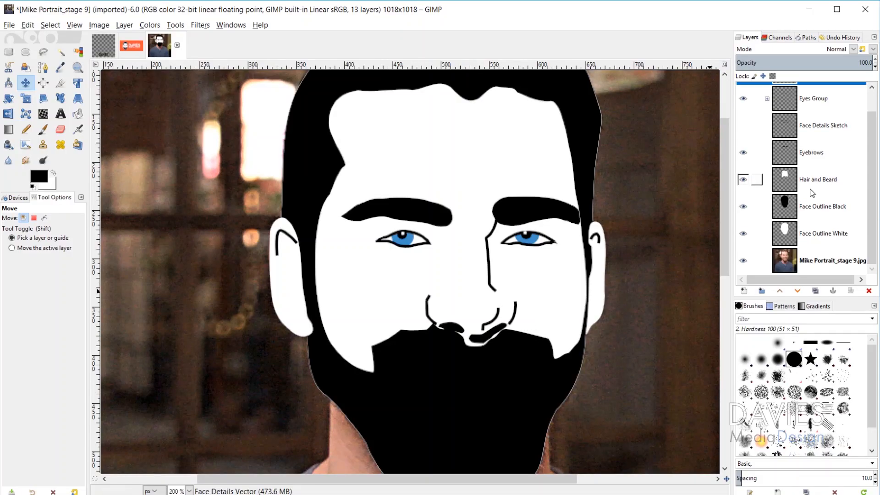
- Show only the portrait photo layer and create a new transparent 1018 × 1018 px layer named Lips at the top of the stack
shift+click(744, 262)
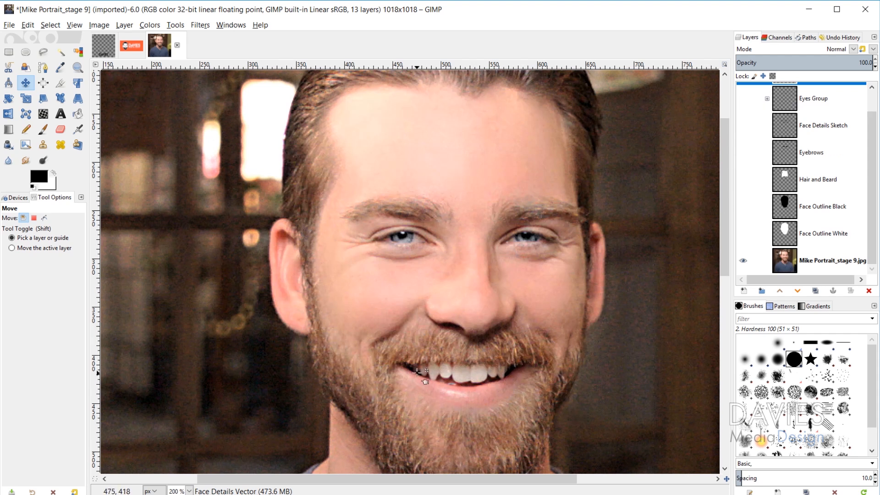
scroll(482, 403, up, 3)
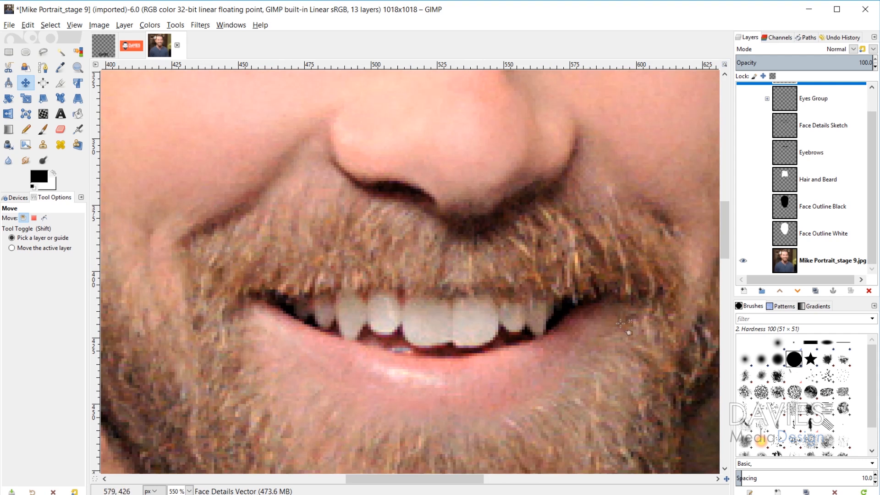
scroll(803, 204, up, 1)
click(745, 290)
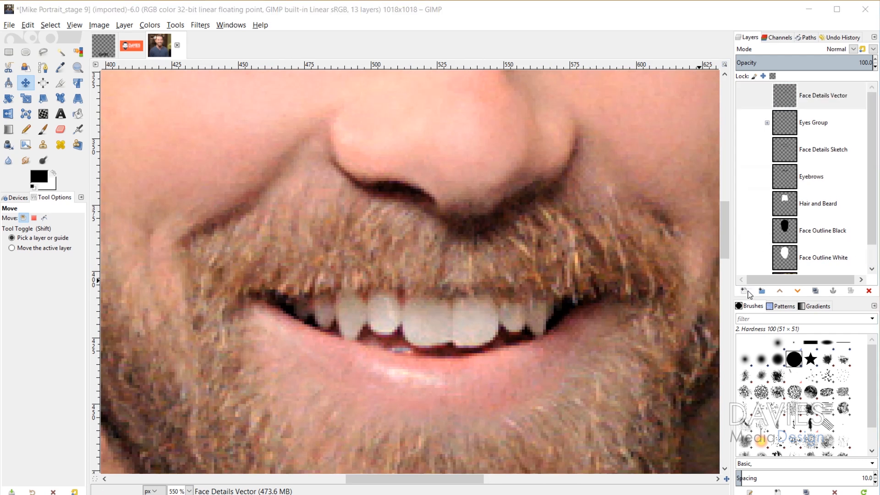
text(L)
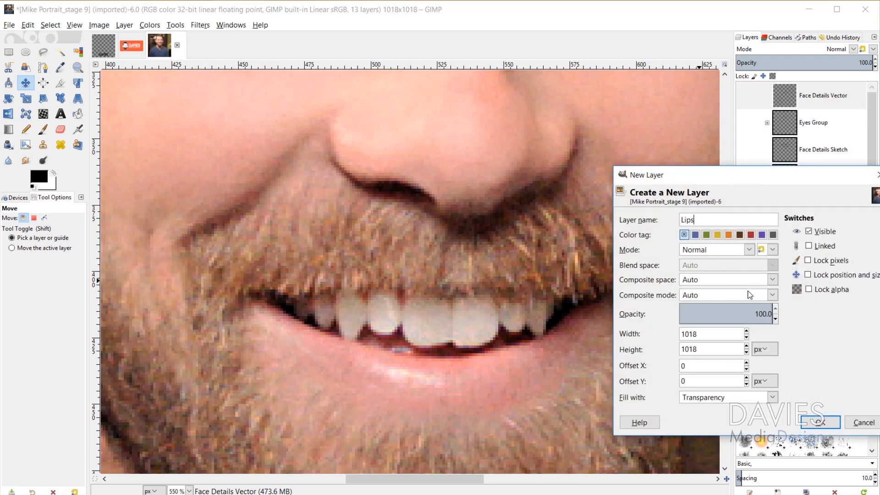
text(ips)
key(Return)
- Trace a curved path from the left mouth corner along the lower edge of the bottom lip to the right mouth corner
click(43, 68)
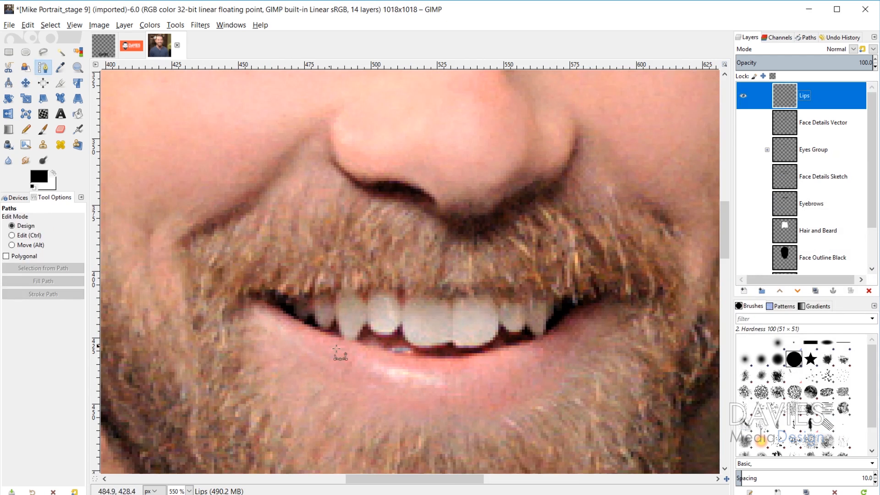
click(251, 315)
drag(313, 361, 324, 369)
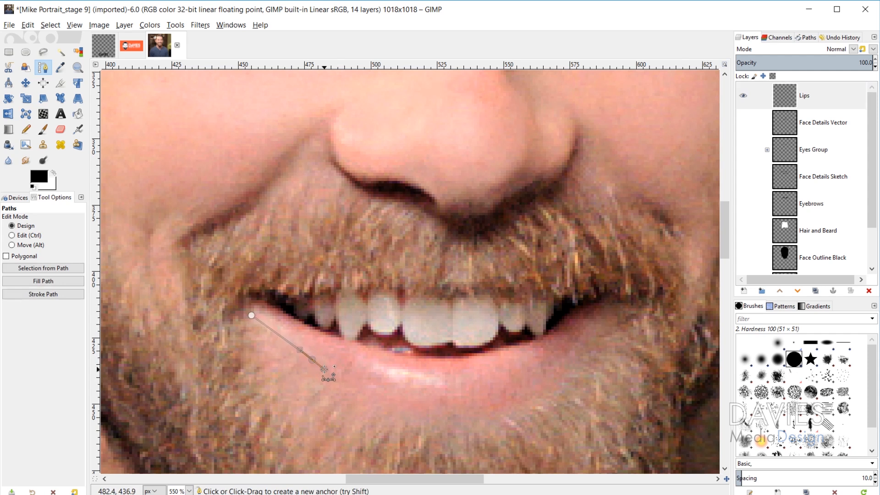
drag(419, 414, 462, 414)
drag(562, 379, 584, 349)
drag(604, 313, 632, 301)
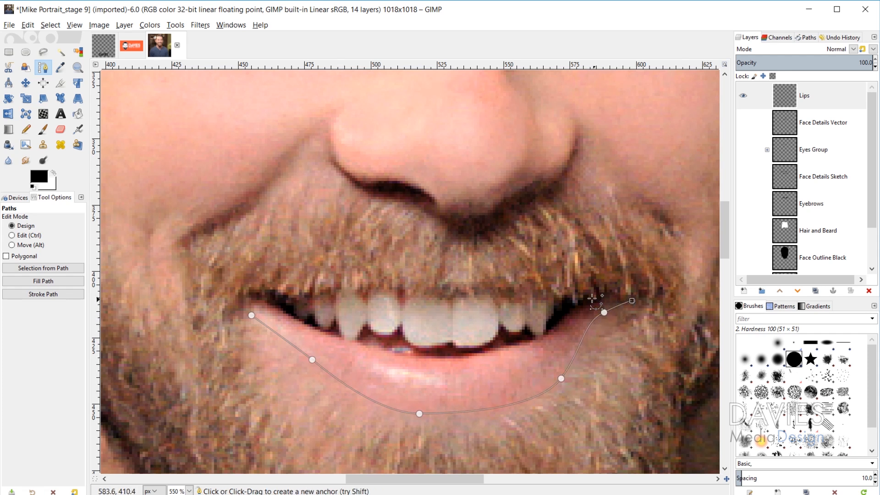
- Continue the lip path leftward along the mustache line above the teeth and close it at its starting anchor
click(579, 297)
click(531, 298)
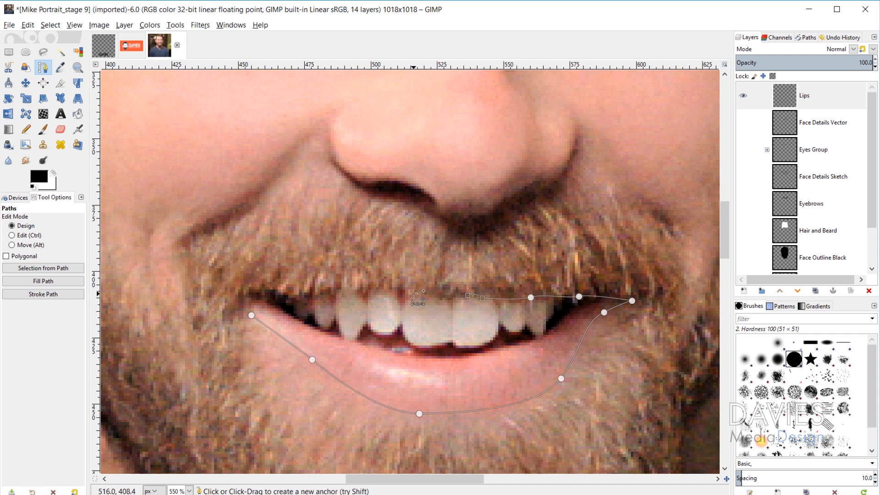
drag(414, 294, 404, 290)
click(366, 290)
click(329, 293)
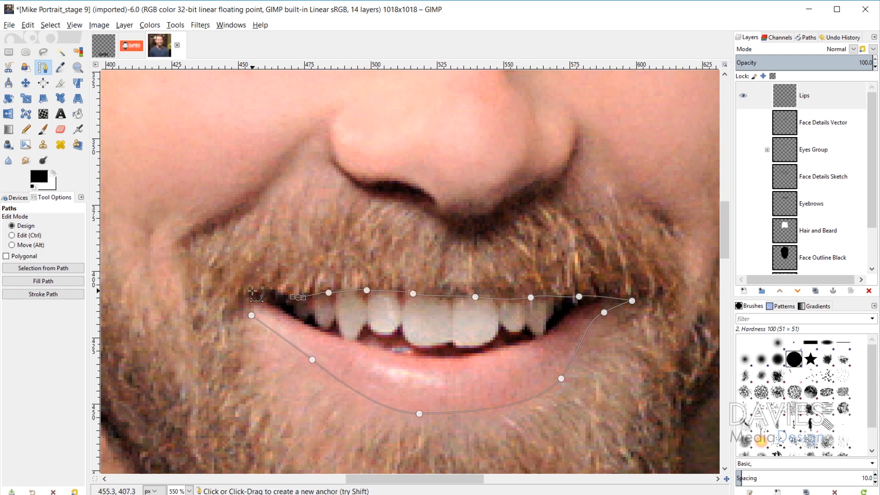
key(ctrl)
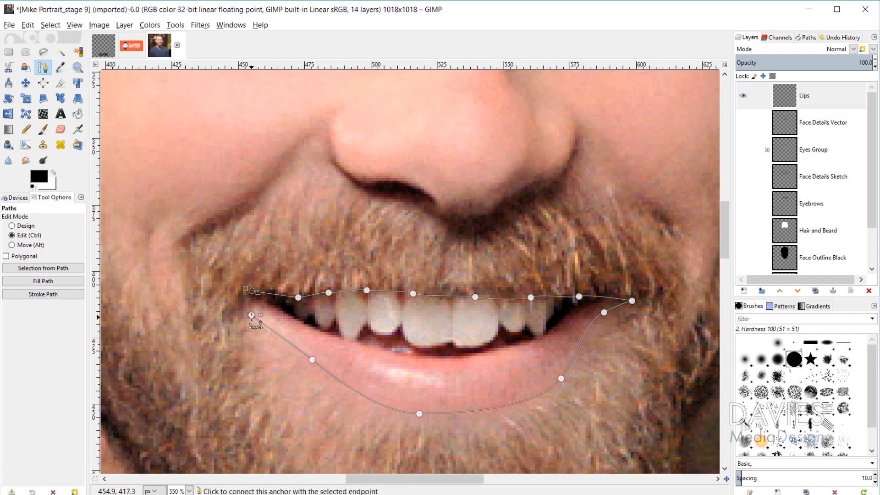
ctrl+click(252, 315)
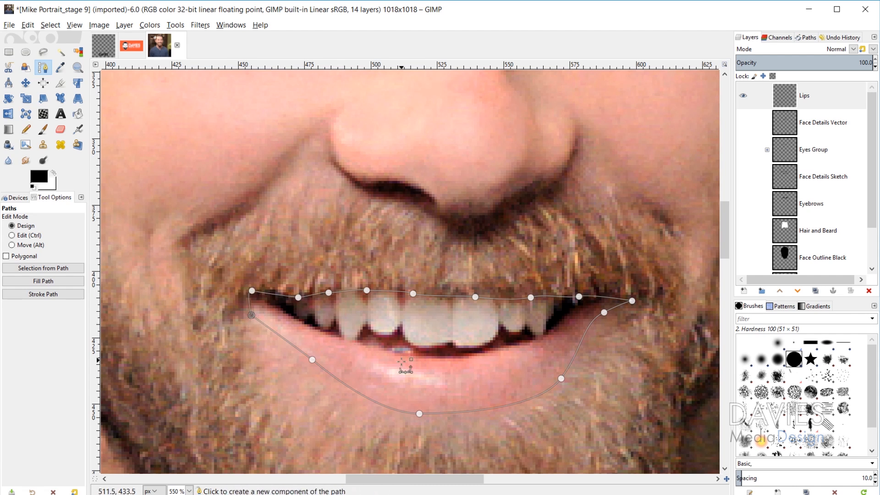
- Refine the lip path's upper edge over the left teeth by adjusting curve handles and lowering the anchor between two teeth
scroll(308, 309, up, 3)
scroll(308, 310, up, 1)
click(311, 280)
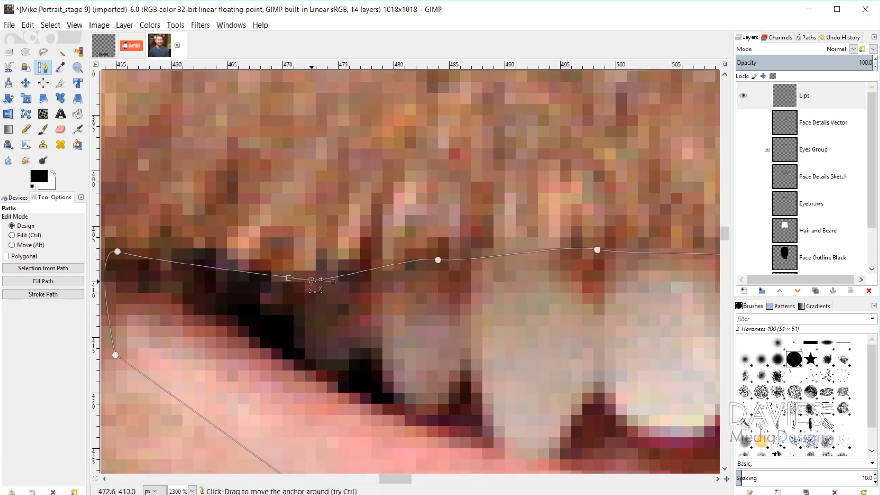
drag(286, 280, 346, 283)
click(438, 260)
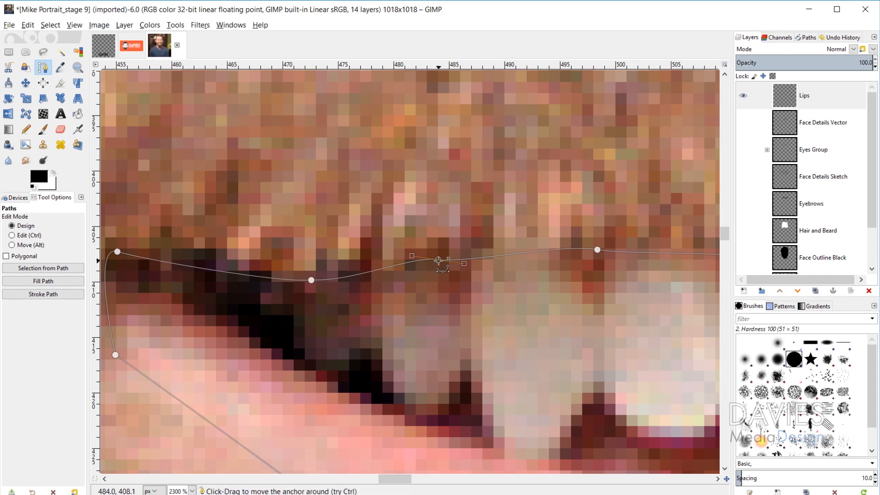
drag(411, 258, 472, 268)
scroll(240, 185, right, 10)
scroll(240, 185, down, 2)
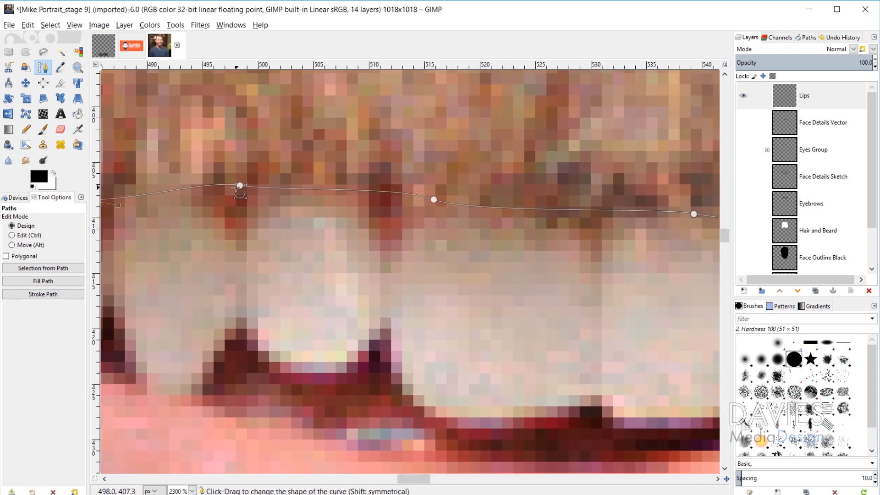
drag(240, 185, 243, 193)
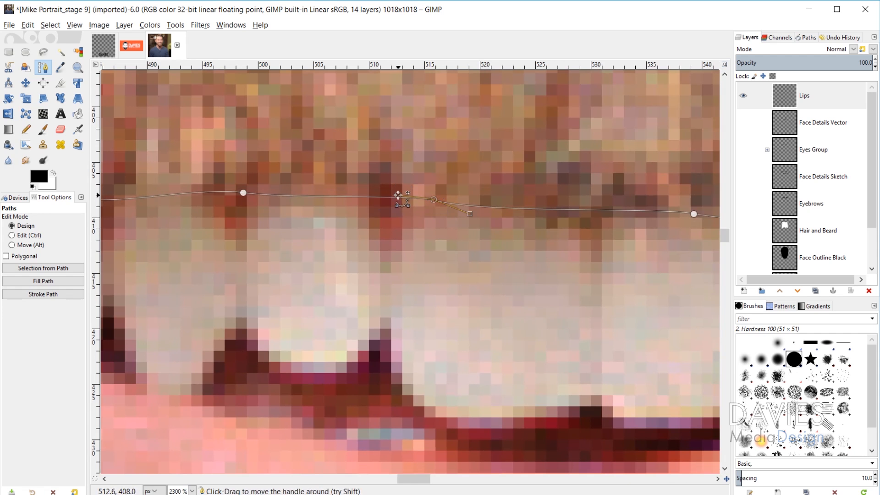
- Adjust the anchors and curve handles of the lip path along the right upper teeth and around the right mouth corner
scroll(399, 197, right, 11)
drag(302, 226, 303, 231)
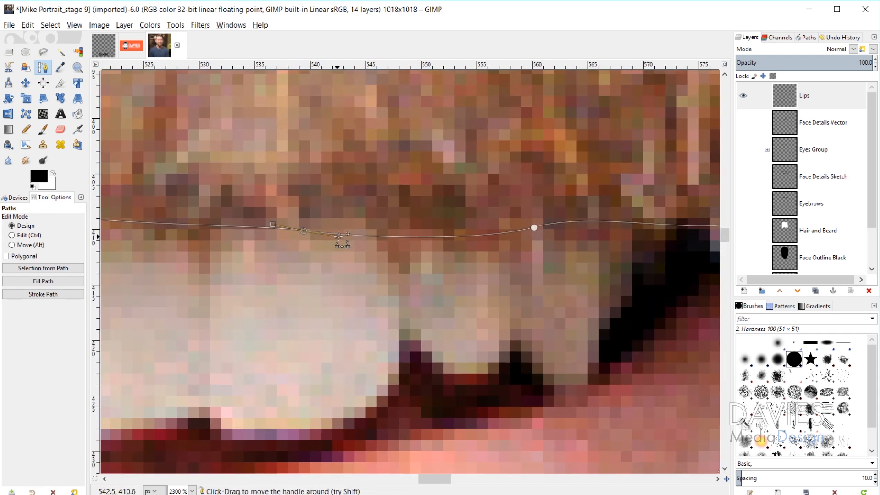
scroll(339, 239, right, 8)
click(259, 223)
drag(323, 205, 323, 223)
drag(683, 237, 606, 207)
click(567, 285)
drag(658, 240, 582, 252)
scroll(403, 334, down, 3)
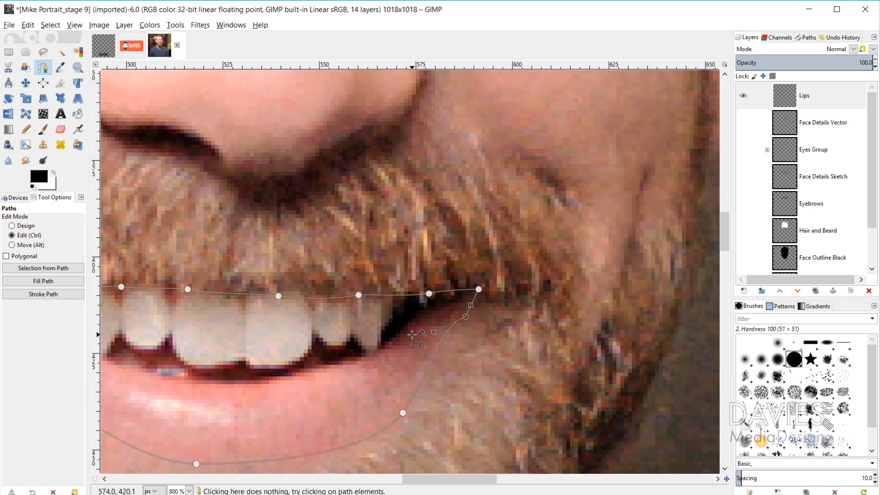
drag(479, 479, 453, 480)
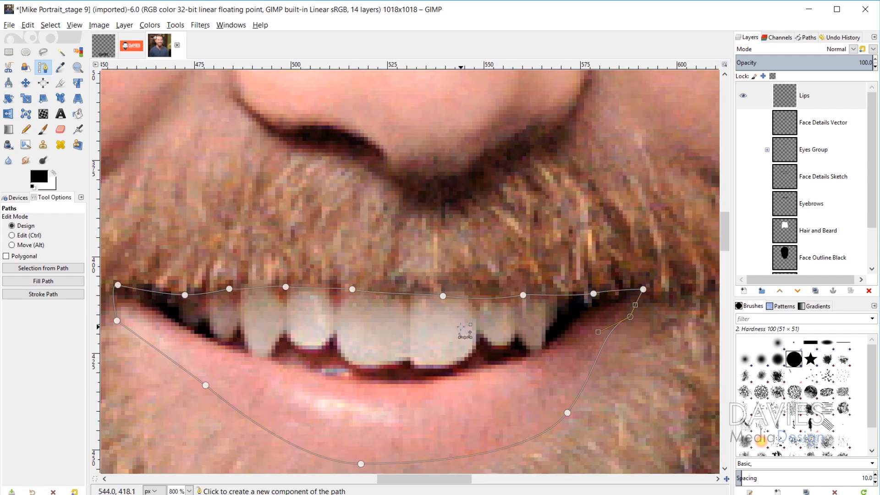
- Rename the mouth outline path Unnamed #4 as Lips
click(810, 40)
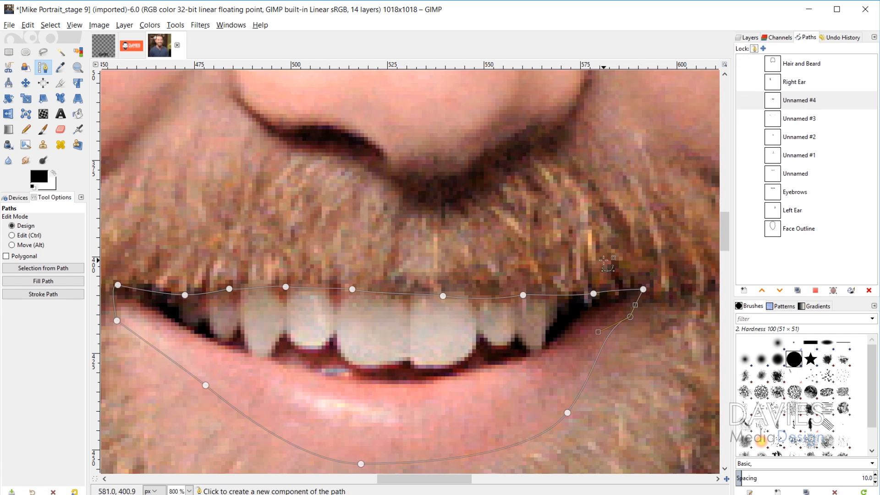
double_click(806, 102)
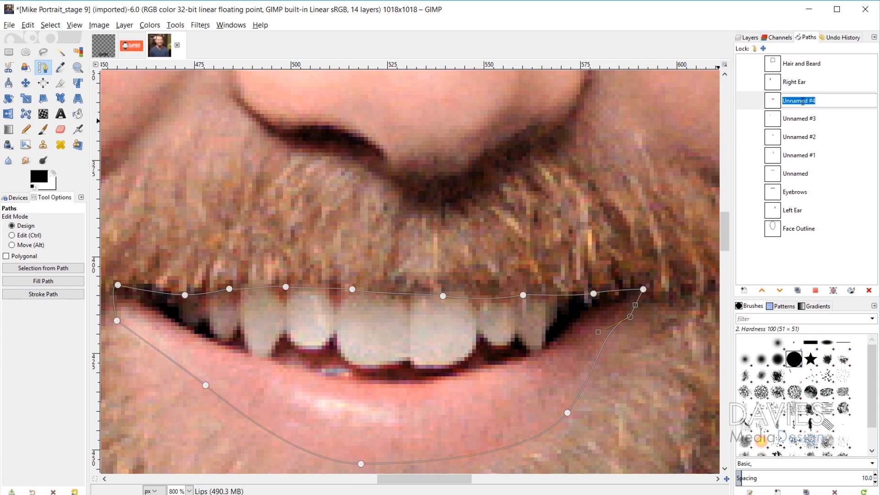
text(Lips)
key(Return)
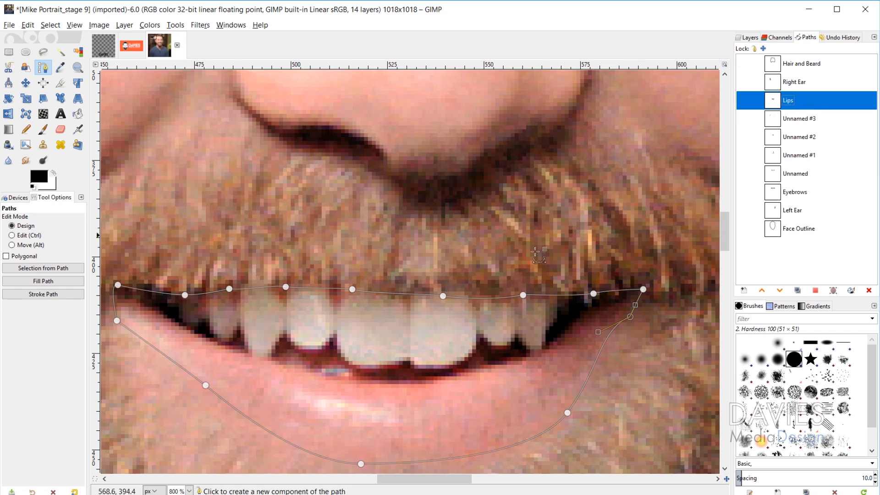
- Check which shape path Unnamed #3 holds by toggling its visibility, and rename it as Ear Details
scroll(576, 256, down, 4)
scroll(575, 257, up, 3)
click(744, 119)
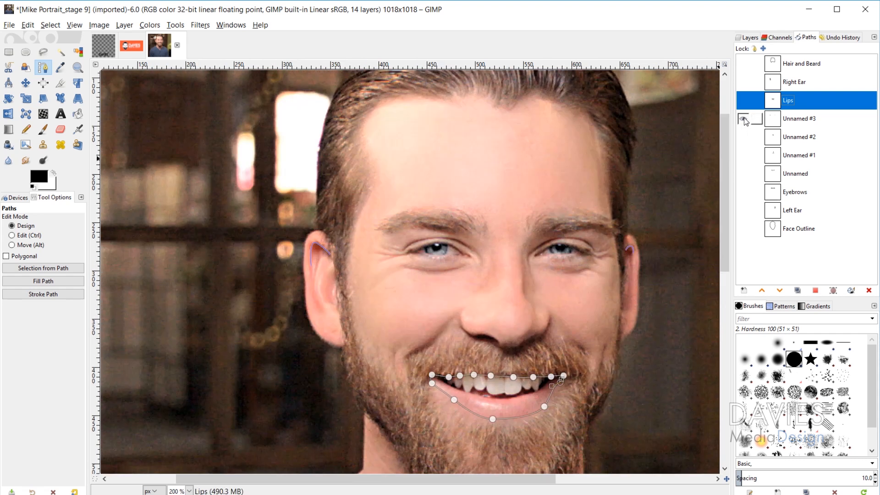
click(744, 119)
double_click(792, 120)
text(Ear Deta)
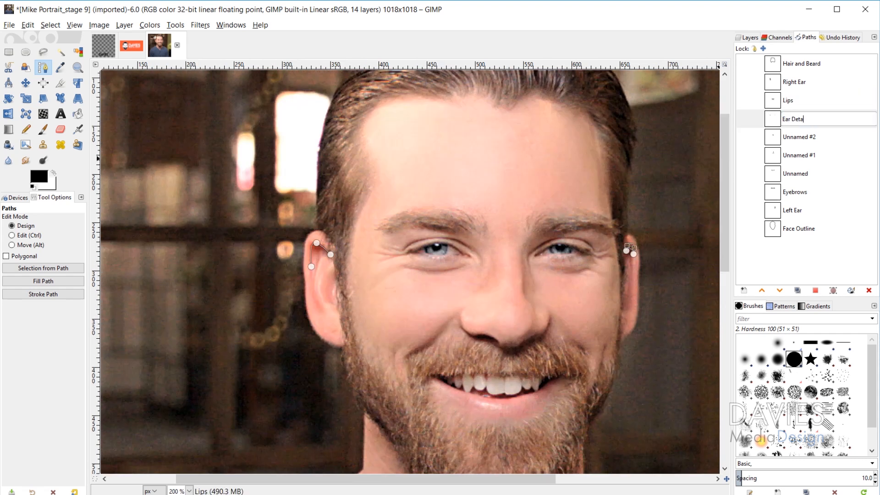
text(ils)
key(Return)
- Toggle the visibility of path Unnamed #2 to identify its shape and rename it as Nostrils
click(744, 137)
click(744, 137)
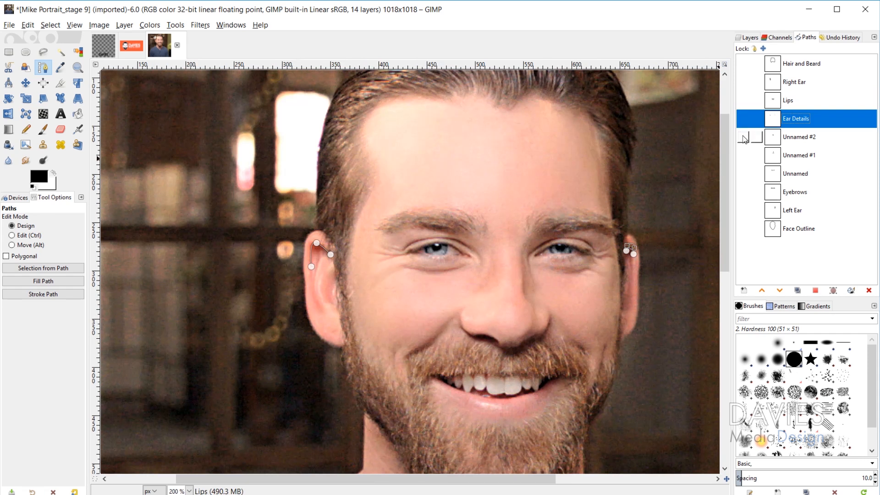
click(813, 137)
double_click(809, 138)
text(N)
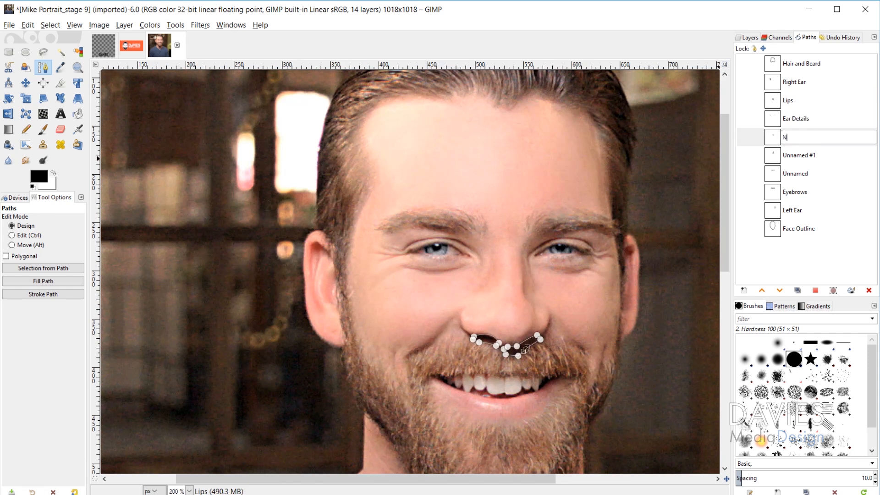
text(ostrils)
key(Return)
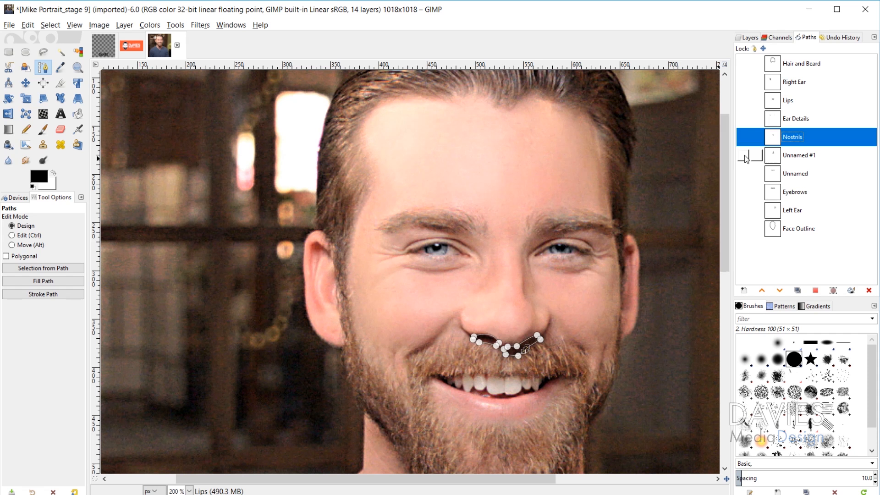
- Toggle the visibility of path Unnamed #1 to identify its shape and rename it as Nose Details
click(745, 155)
click(746, 155)
click(799, 156)
double_click(799, 155)
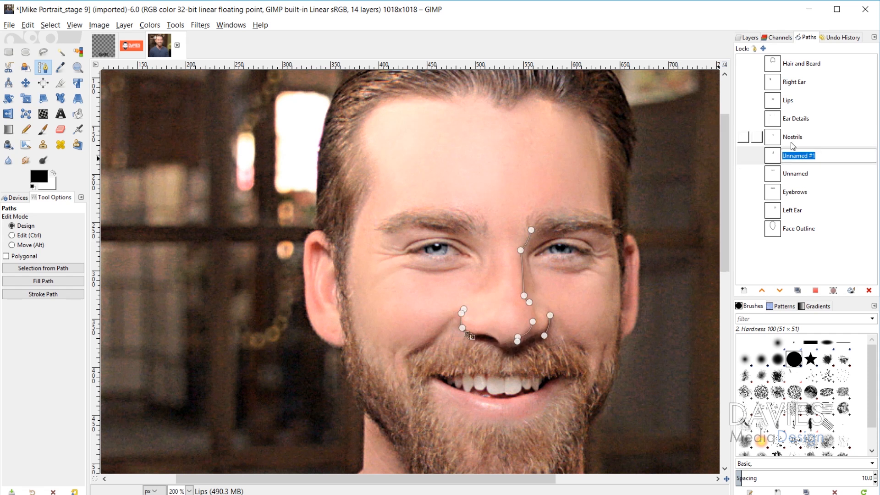
text(Nose Details)
key(Return)
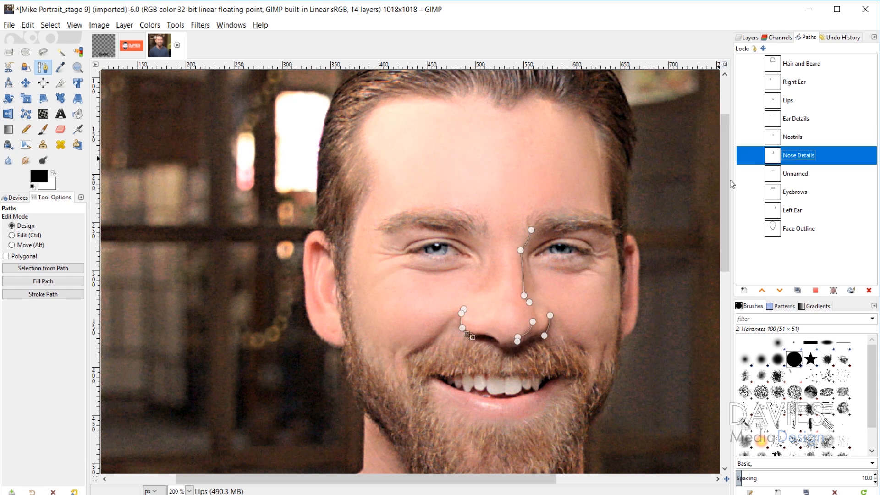
- Check which shape the path Unnamed holds by toggling its visibility, and rename it as Eyes
click(744, 174)
click(743, 175)
double_click(798, 173)
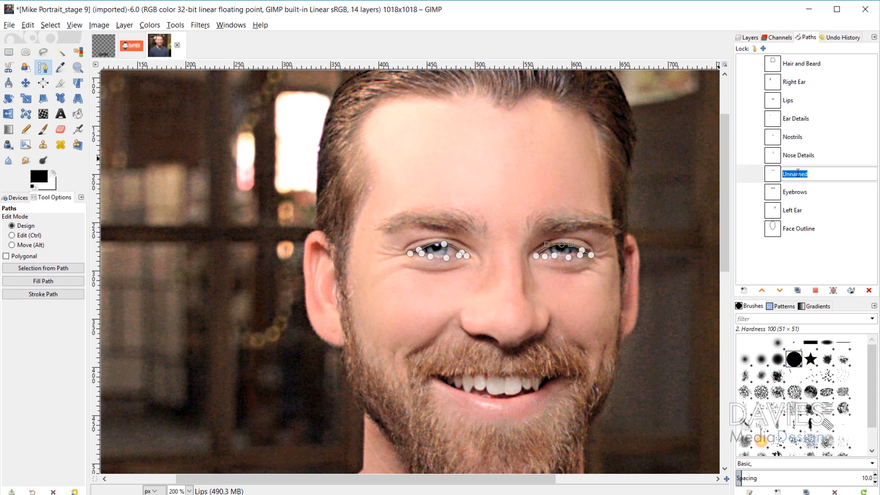
text(Eyes)
key(Return)
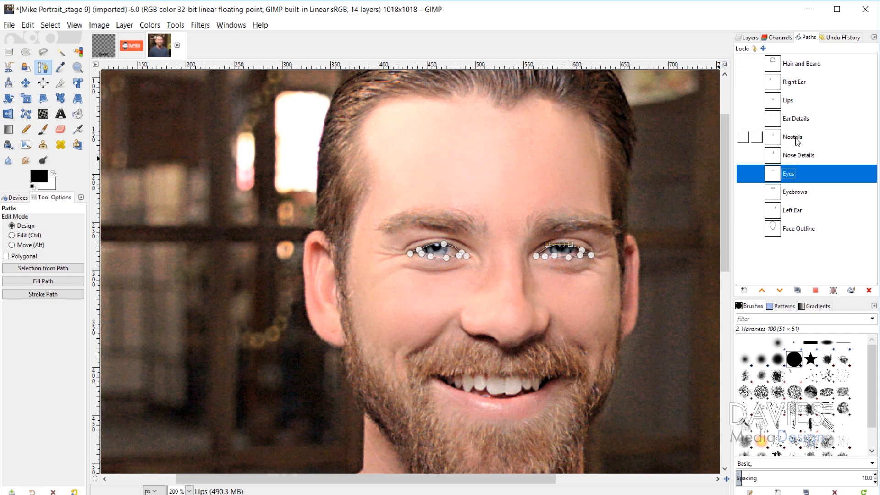
- Fill the Lips path with solid white on the Lips layer, keeping antialiasing on
click(777, 103)
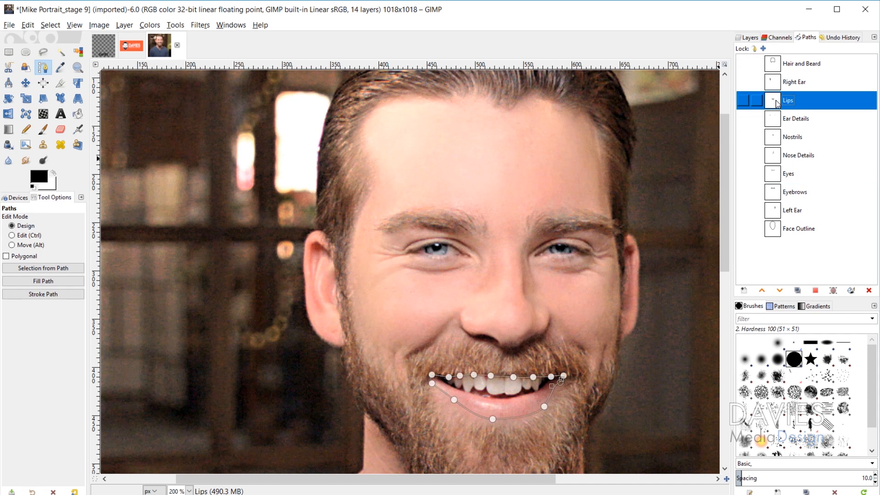
click(751, 38)
click(795, 98)
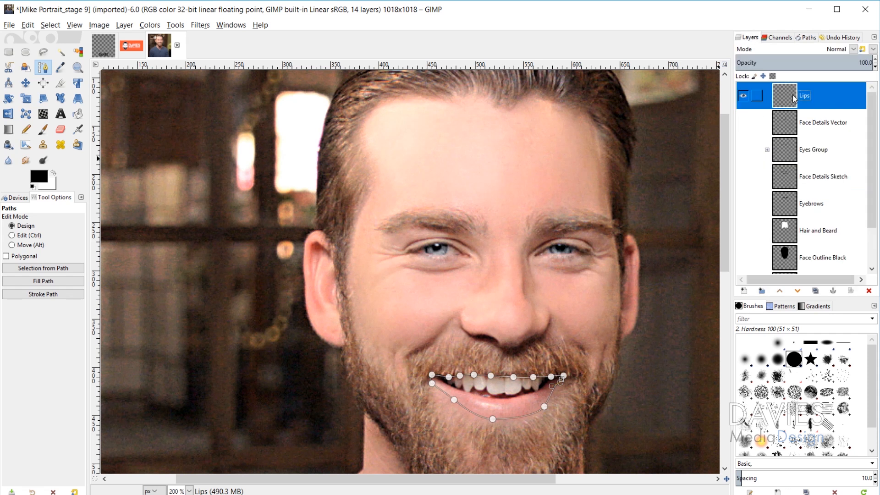
click(54, 174)
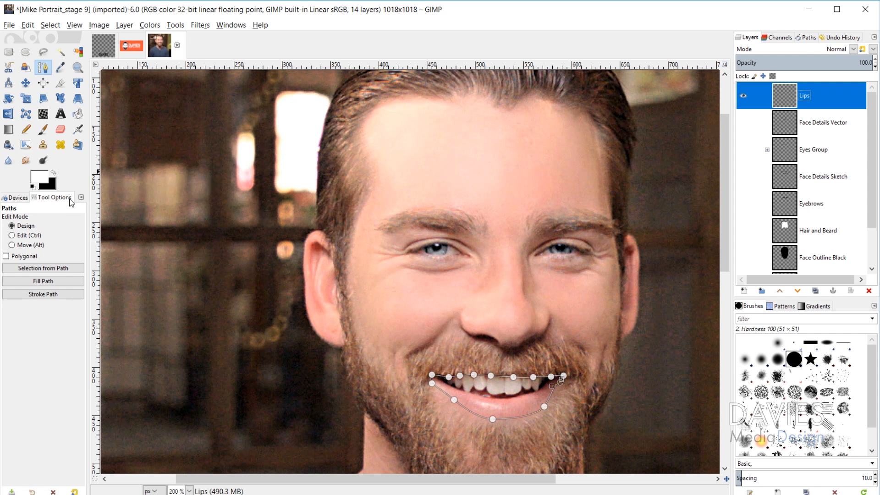
click(71, 280)
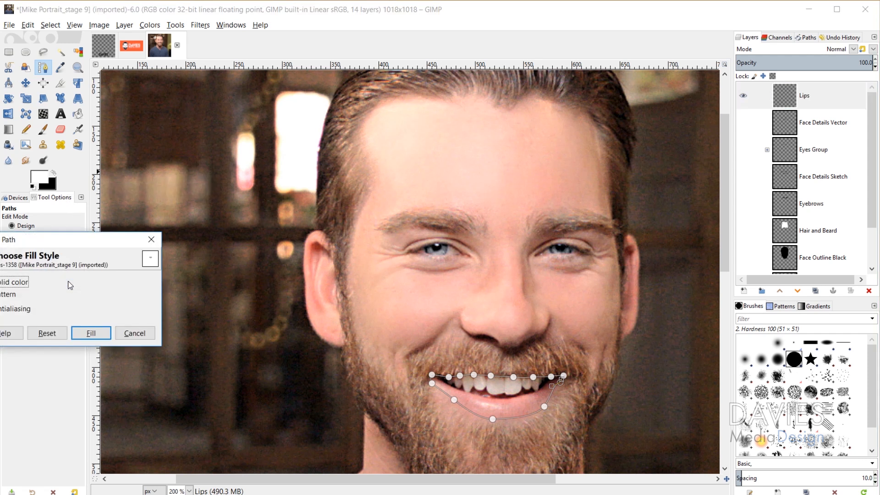
drag(84, 245, 218, 190)
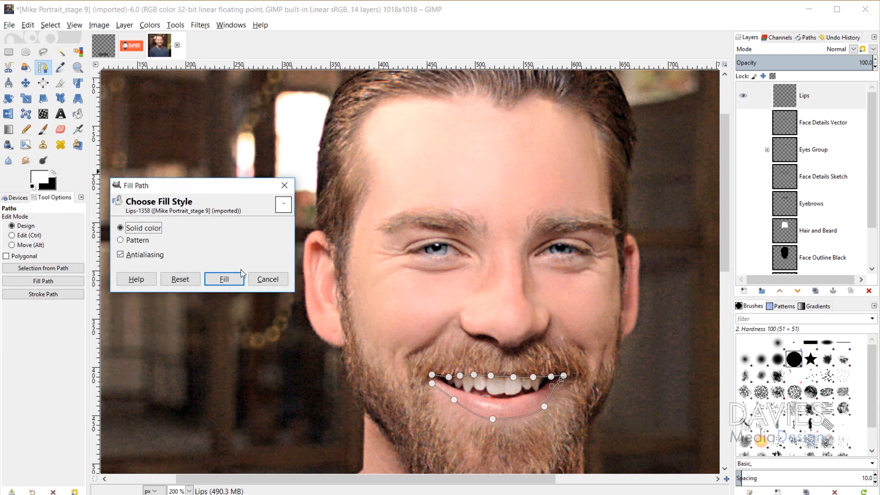
click(226, 278)
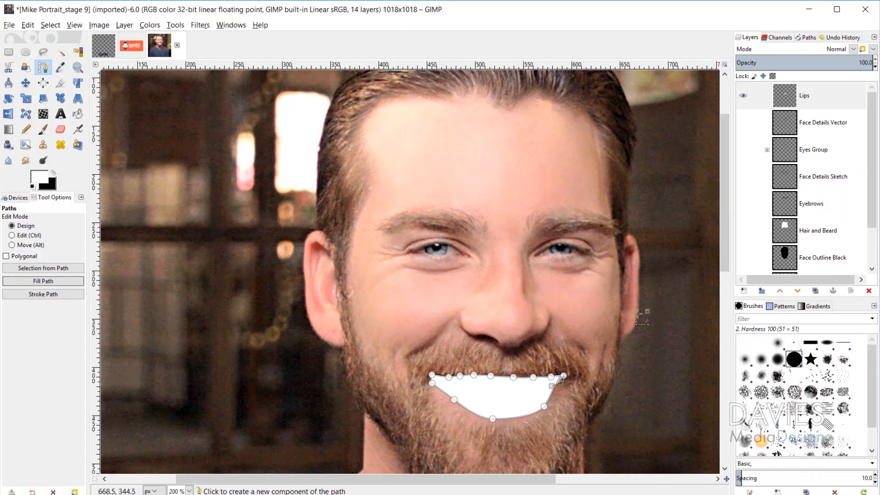
- Add a new transparent layer named Teeth above the Lips layer and hide the Lips layer
click(744, 291)
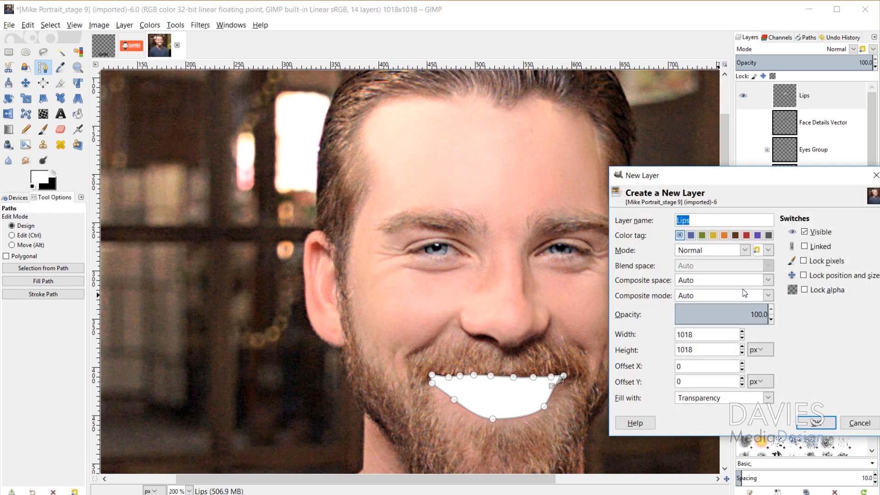
text(Teeth)
key(Return)
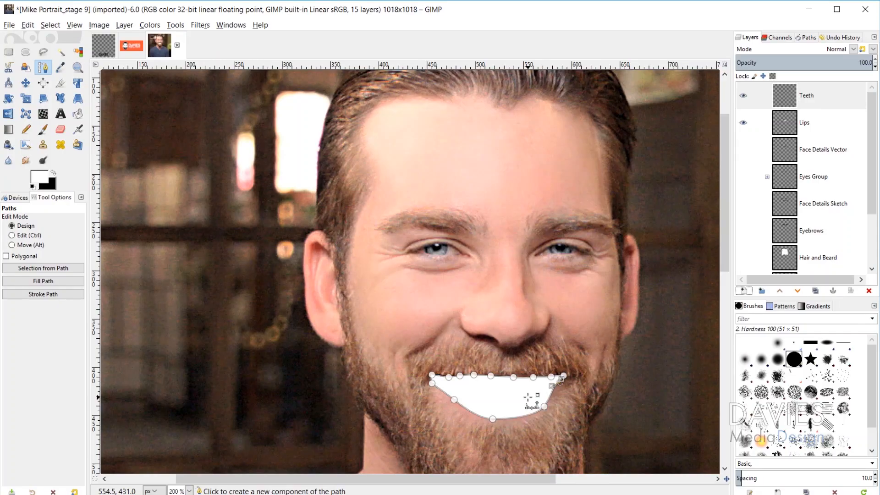
scroll(529, 398, up, 2)
scroll(511, 410, up, 2)
scroll(511, 411, down, 2)
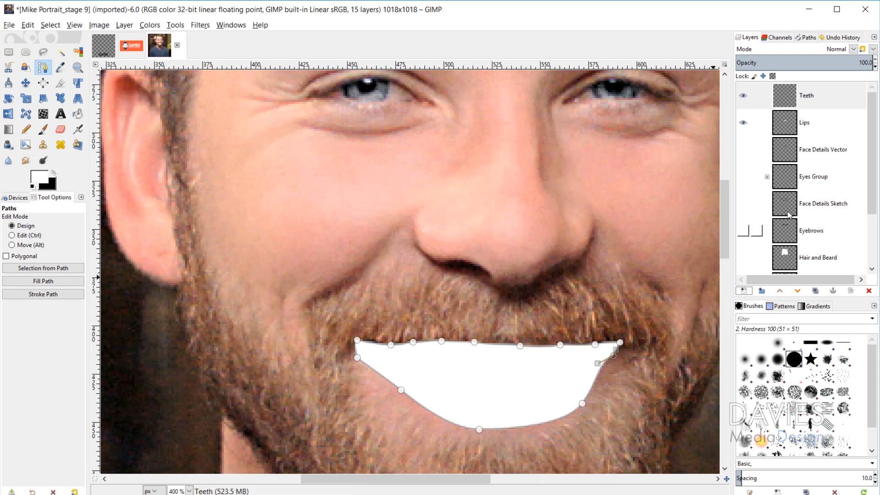
click(744, 122)
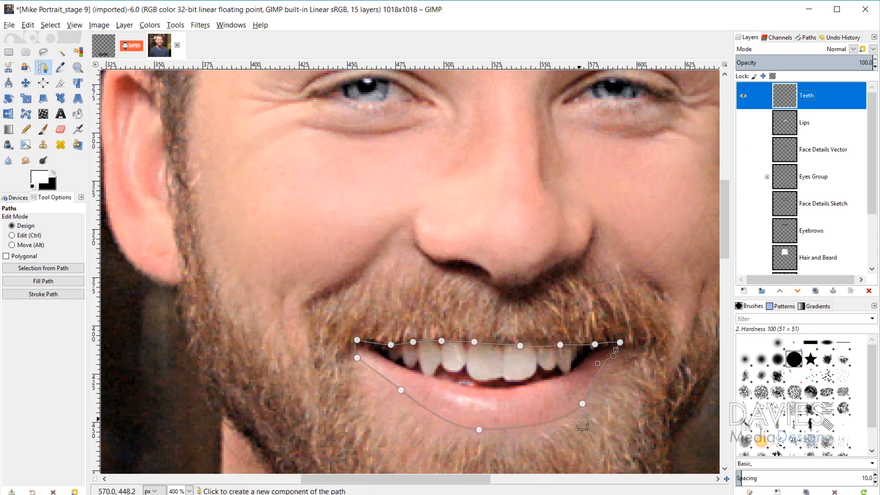
scroll(596, 407, up, 1)
click(26, 83)
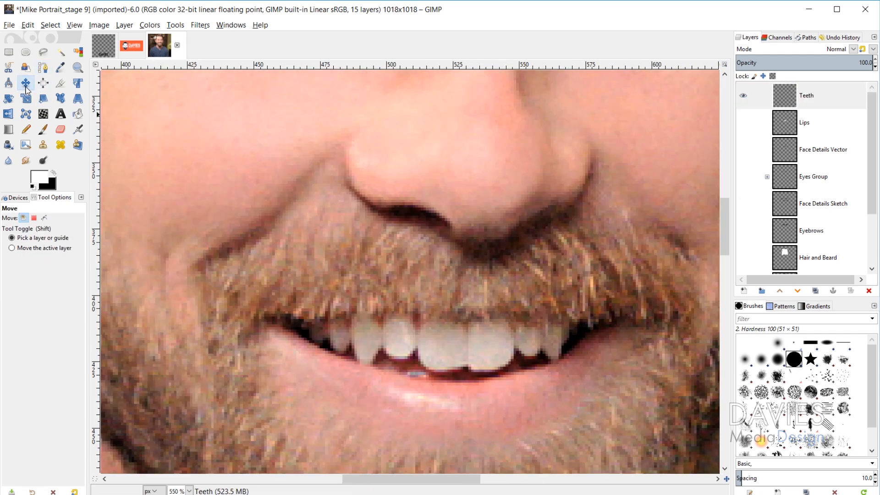
click(43, 68)
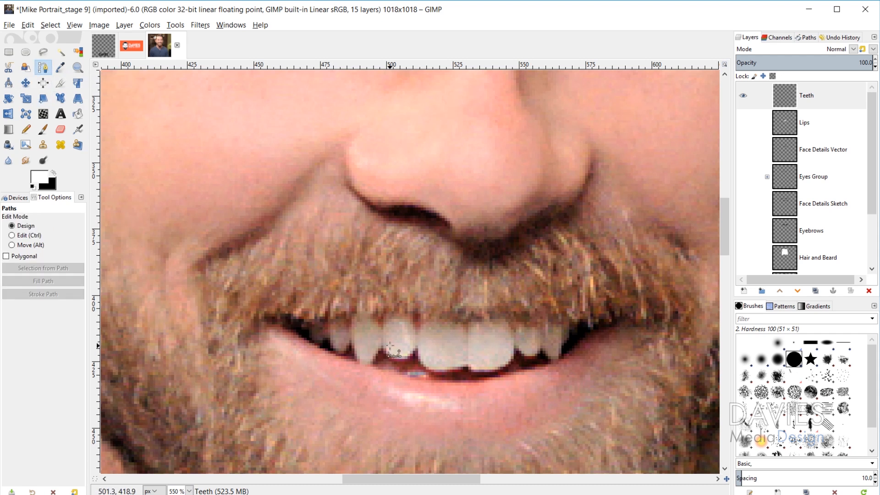
scroll(438, 385, up, 1)
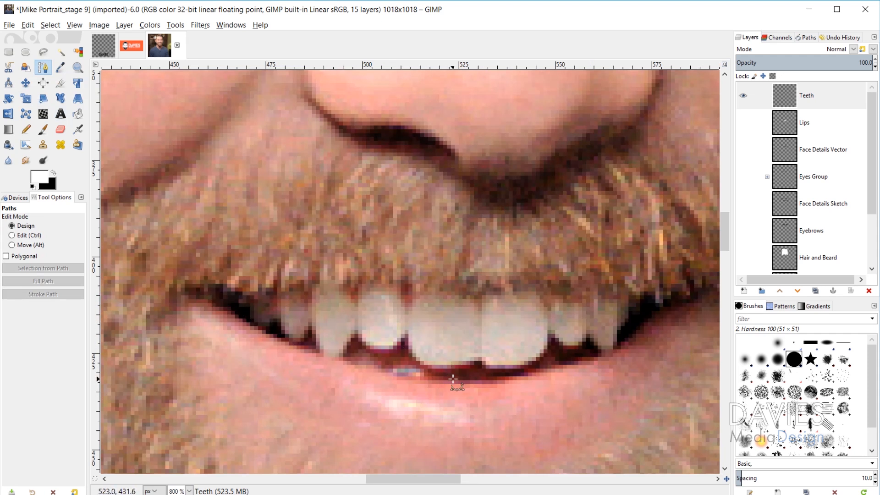
click(208, 298)
click(252, 300)
click(255, 322)
scroll(255, 323, down, 1)
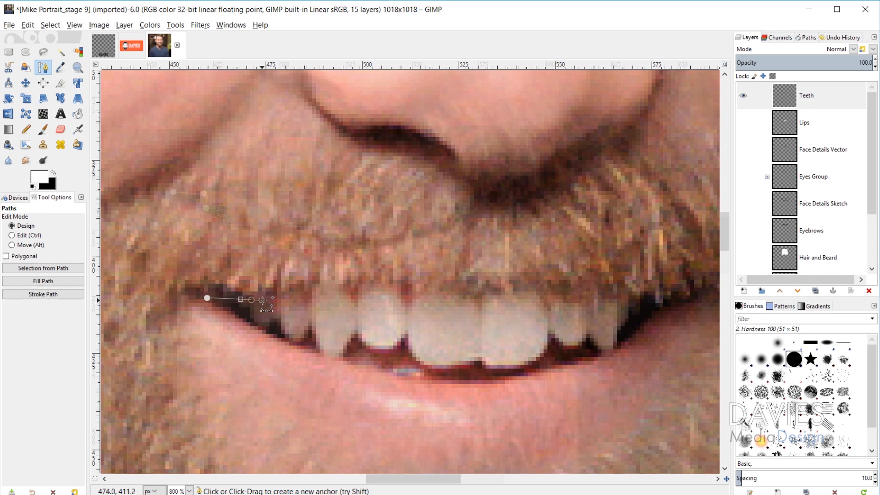
scroll(211, 294, down, 3)
click(807, 37)
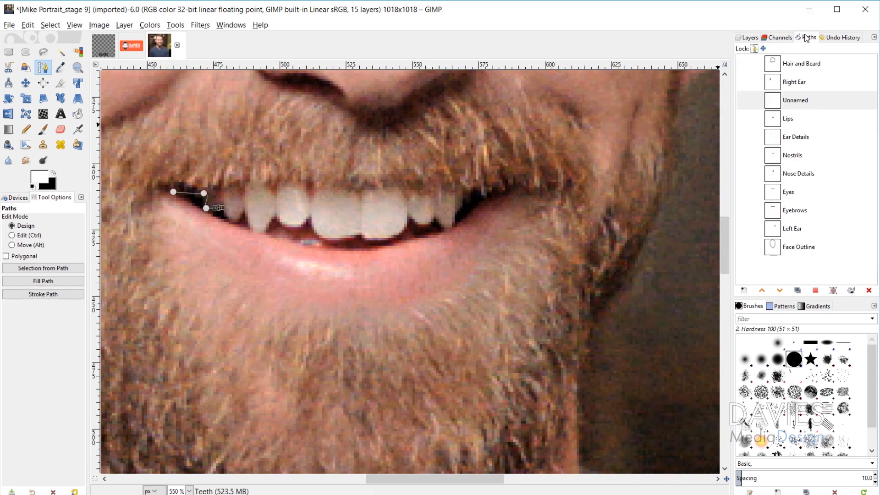
click(752, 99)
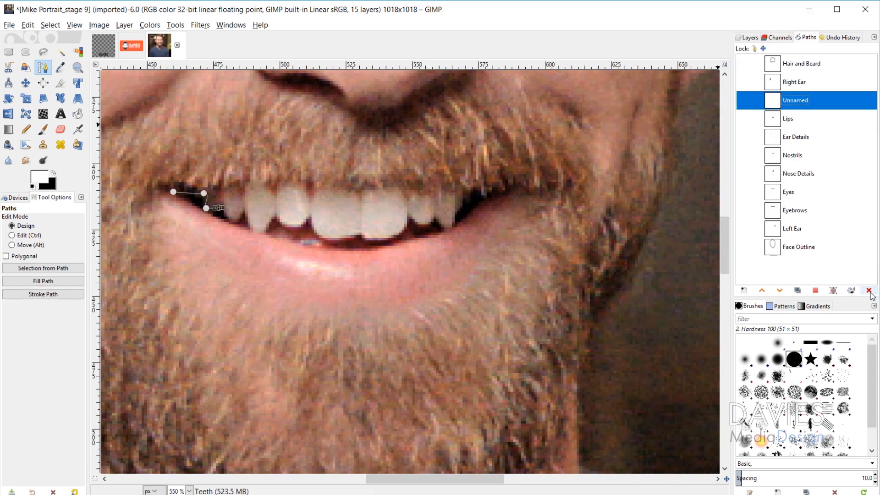
click(868, 291)
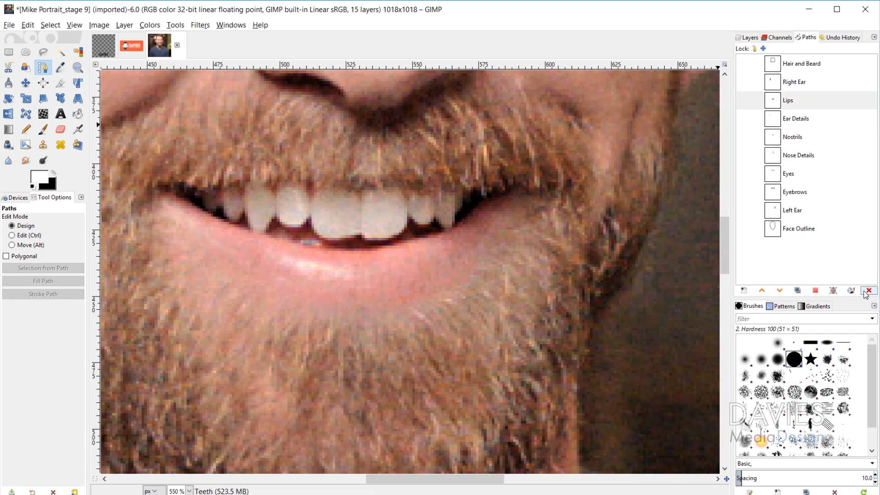
- Import the saved path file Teeth Gap.svg into the image's paths
right_click(779, 252)
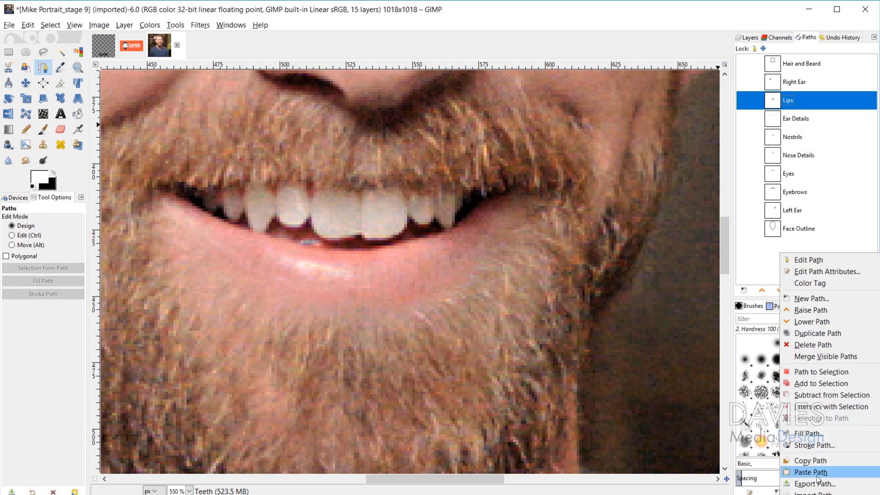
click(800, 493)
click(574, 212)
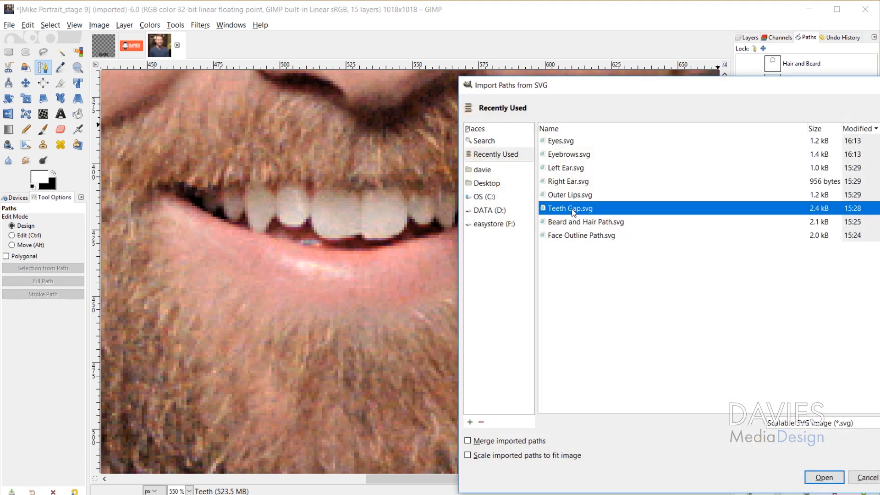
click(824, 478)
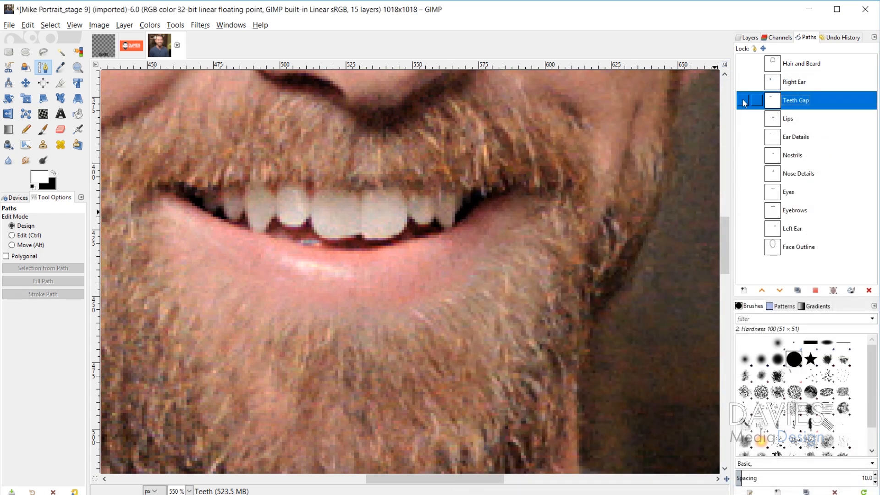
- Show the Teeth Gap path and move the whole shape from beside the eye onto the dark gap below the upper teeth
scroll(232, 251, down, 1)
scroll(268, 242, down, 2)
scroll(165, 239, up, 3)
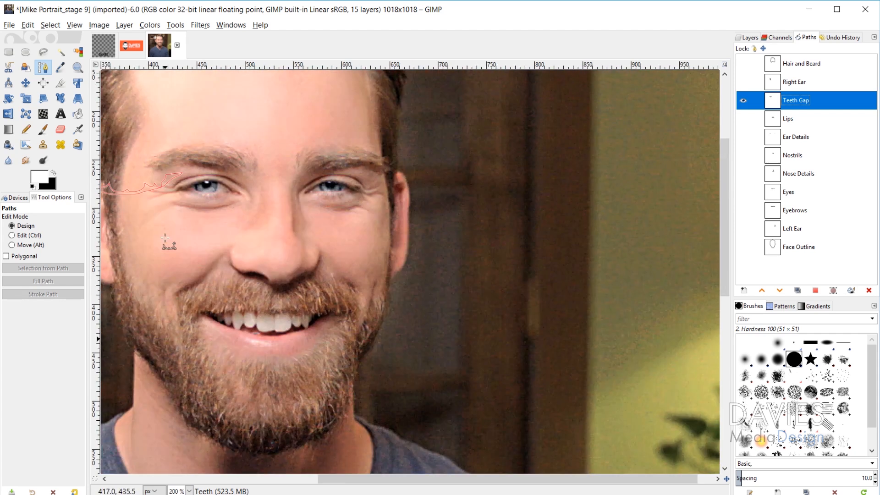
click(137, 196)
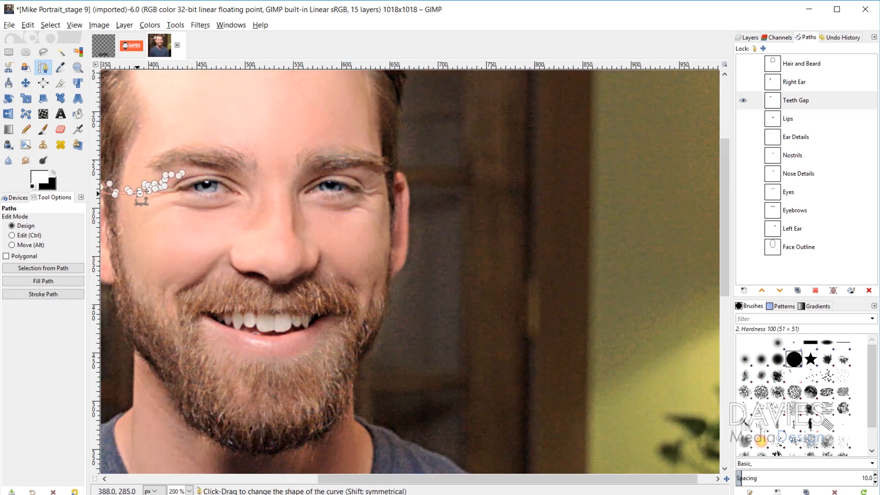
key(alt)
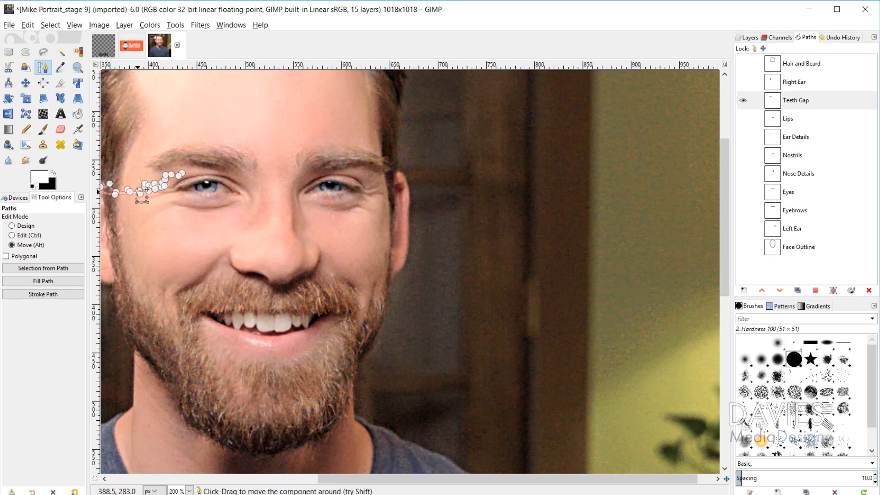
drag(140, 202, 285, 341)
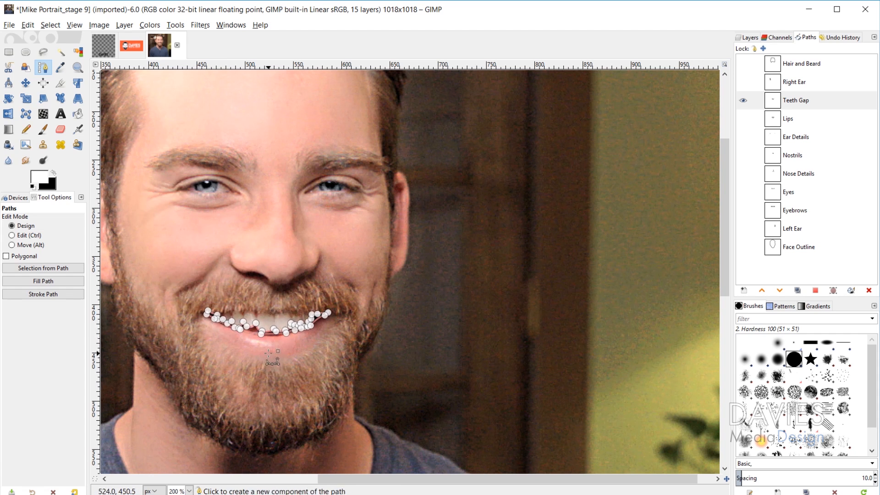
- Nudge the whole Teeth Gap path slightly down and to the right so it follows the edges of the front teeth
scroll(270, 353, up, 6)
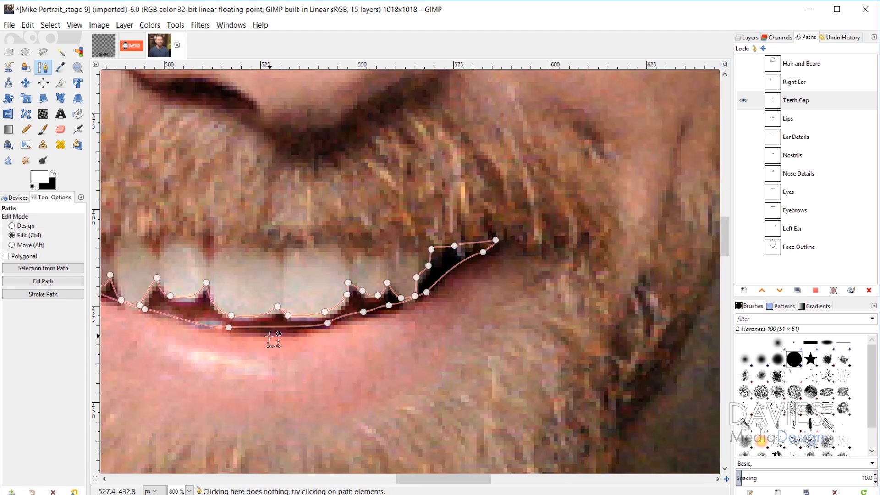
scroll(261, 340, up, 1)
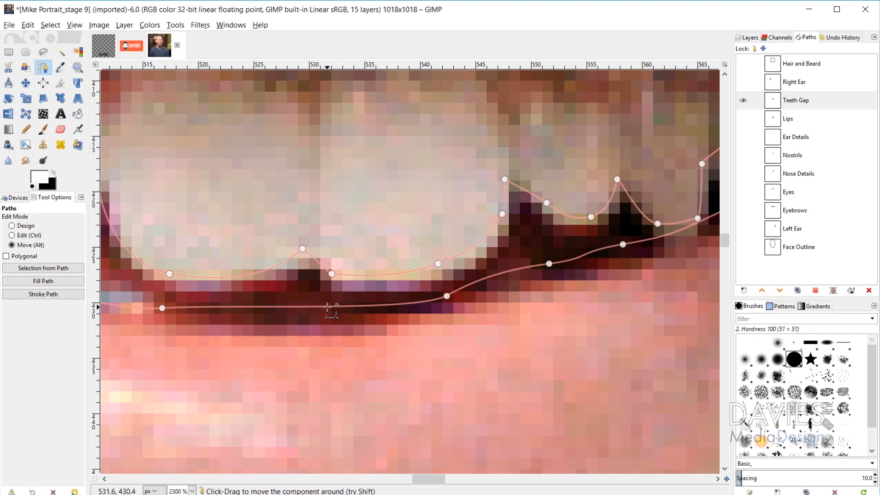
drag(327, 308, 336, 321)
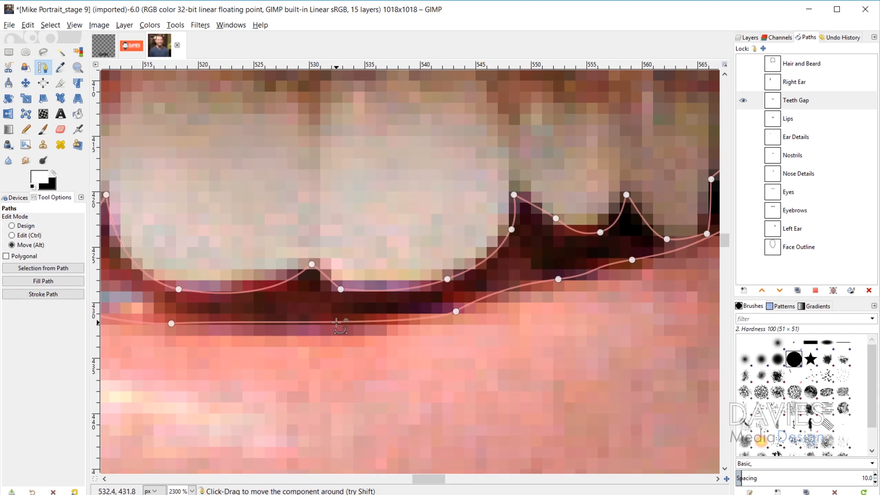
- Fill the Teeth Gap path with solid black on the Teeth layer, keeping antialiasing on
scroll(244, 308, down, 5)
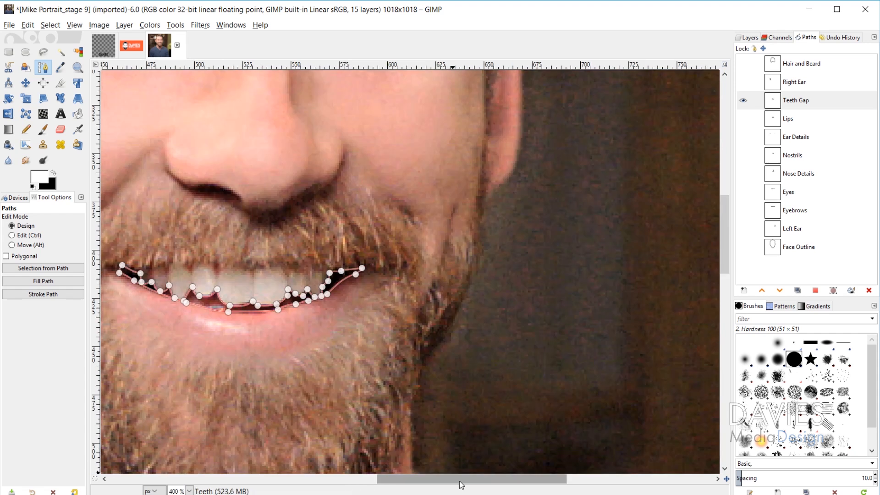
drag(461, 485, 413, 485)
click(751, 38)
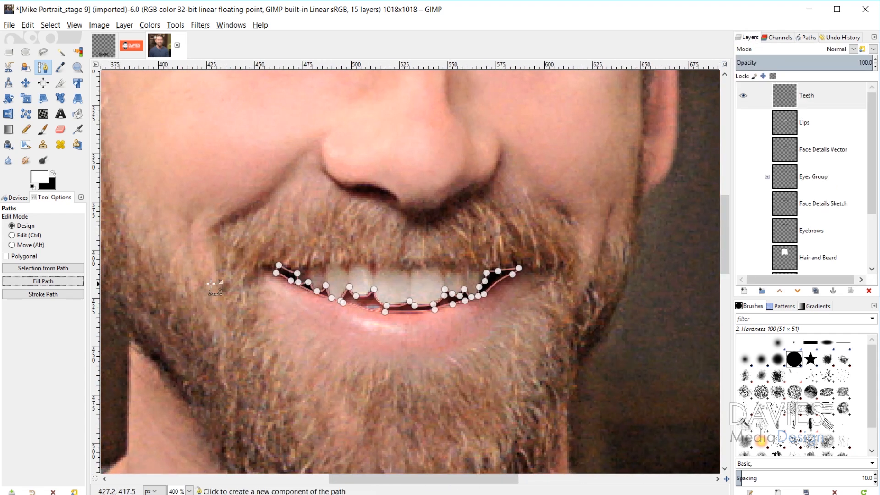
click(53, 175)
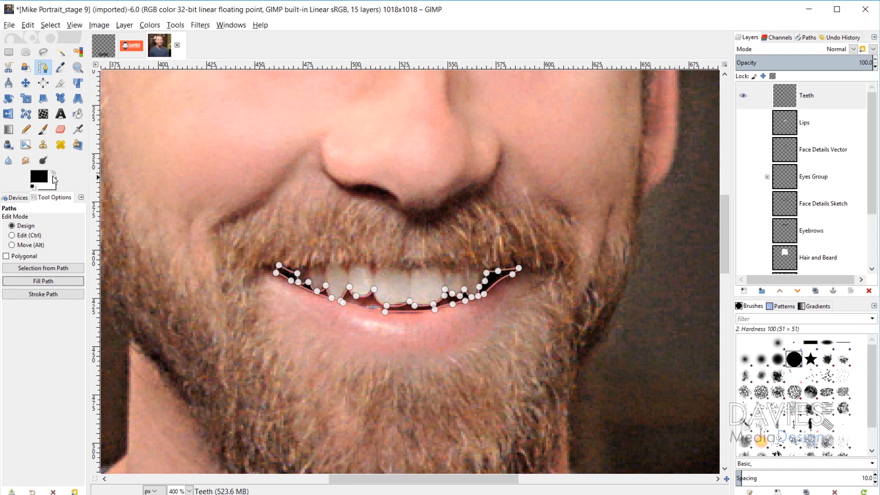
click(57, 281)
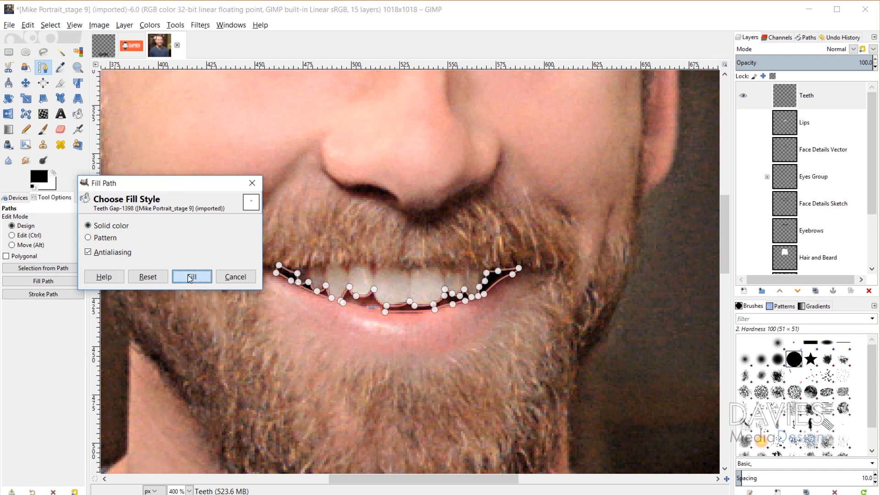
click(191, 276)
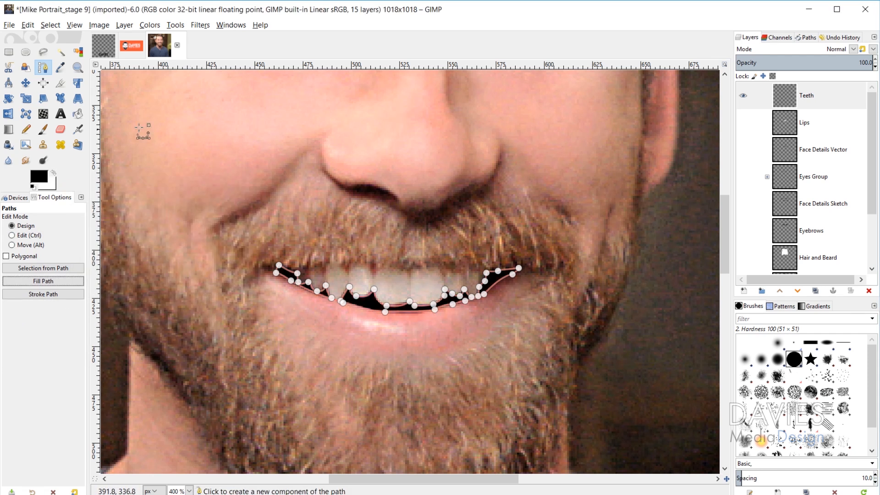
- Make all the layers visible again over the portrait photo, but hide the Face Details Sketch layer
click(26, 83)
scroll(775, 216, down, 3)
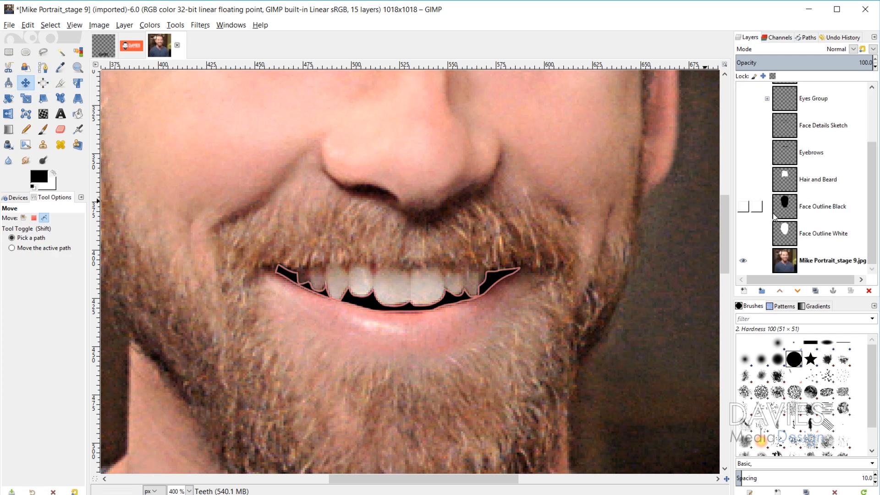
shift+click(743, 261)
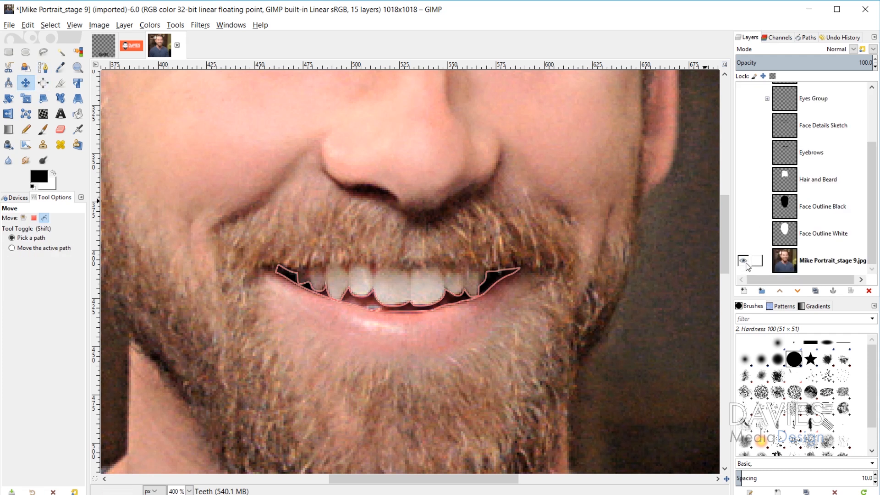
shift+click(744, 260)
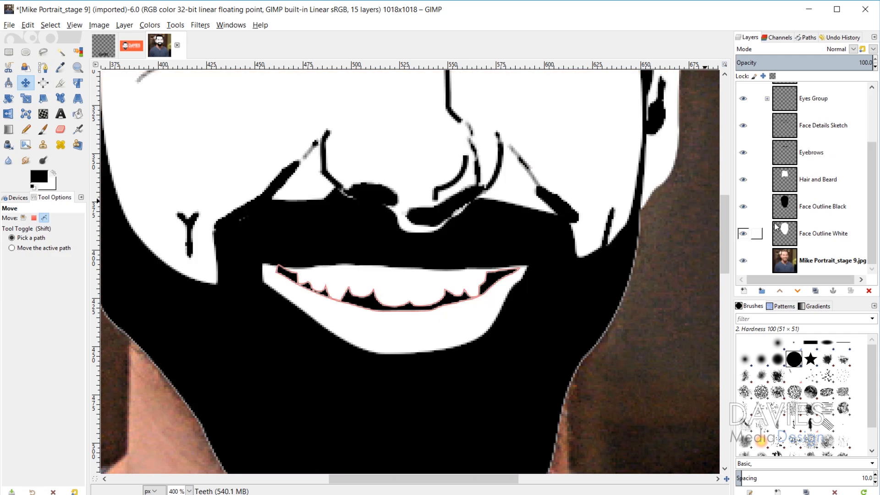
scroll(775, 226, up, 2)
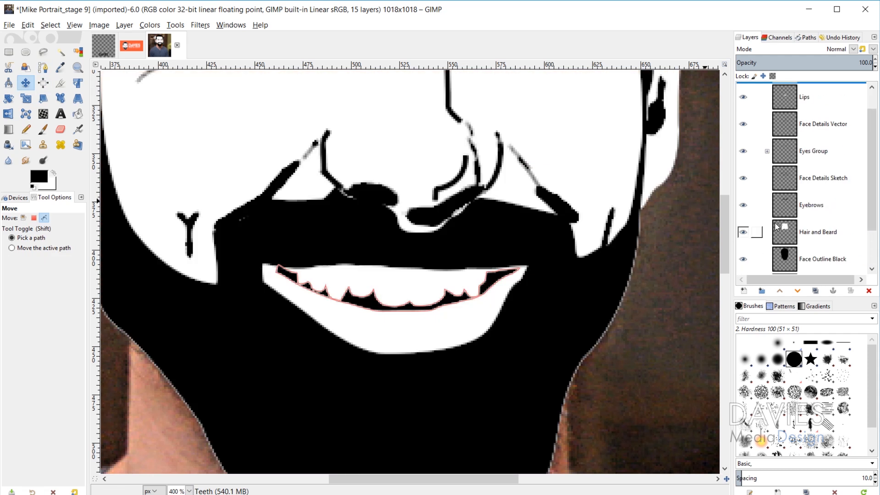
click(744, 179)
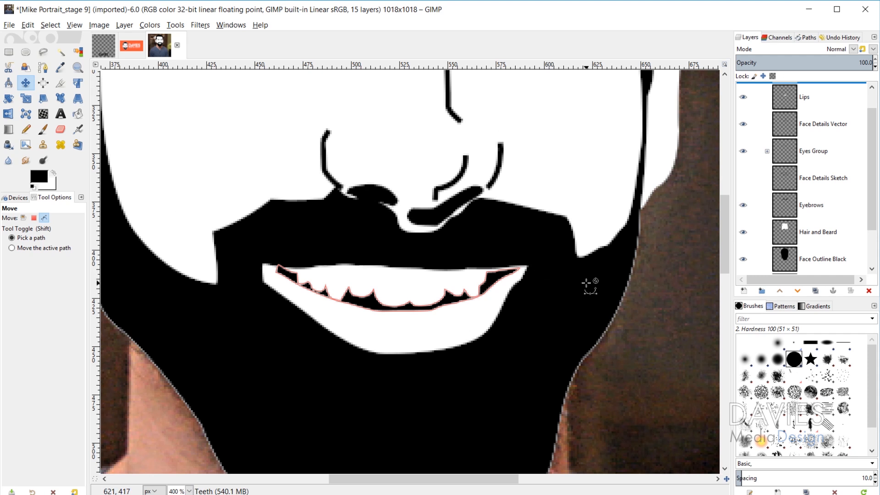
- Hide the Teeth Gap path outline and check the whole face illustration with the filled mouth
scroll(590, 286, down, 3)
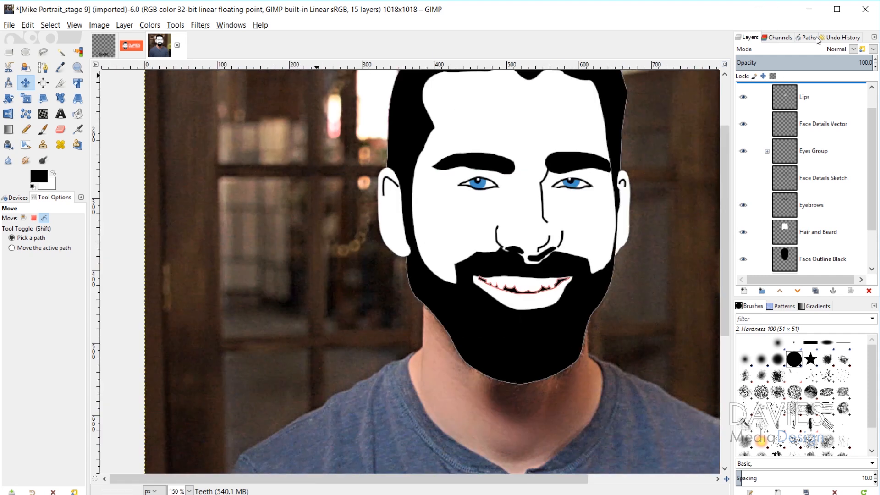
click(809, 38)
click(746, 100)
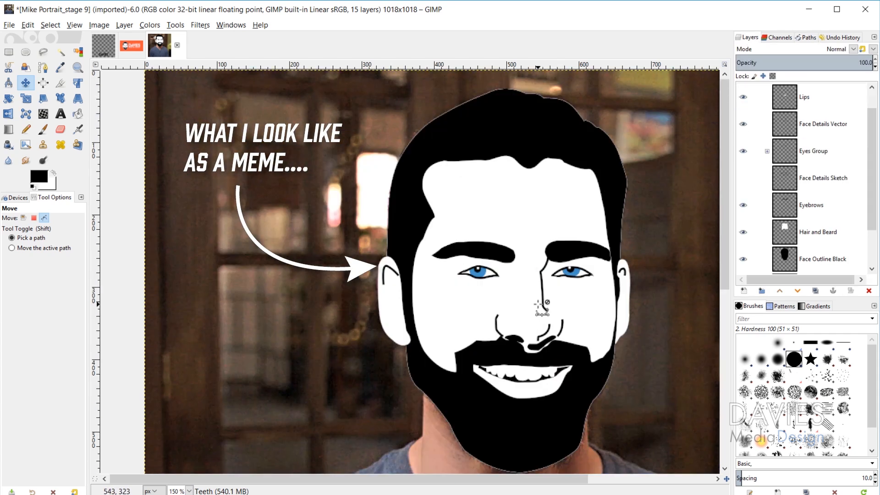
scroll(589, 342, down, 5)
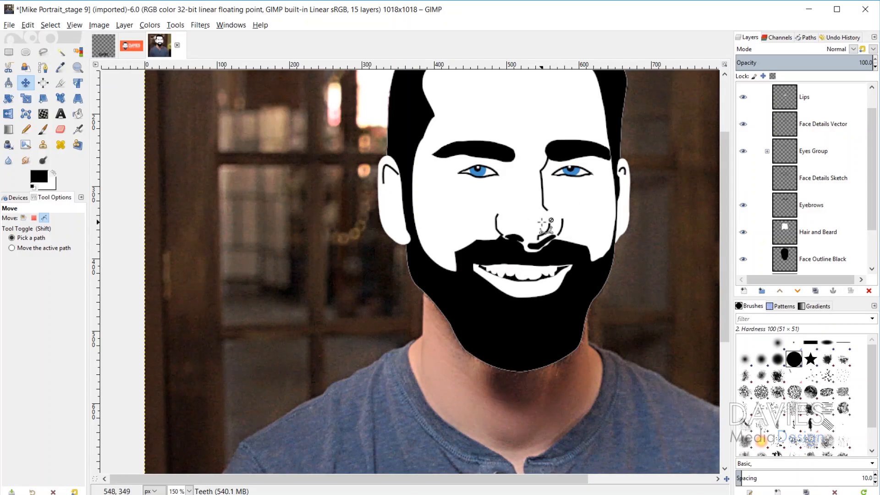
- On the Face Details Vector layer, taper the lower end of the nose bridge line with the Eraser
scroll(544, 224, up, 3)
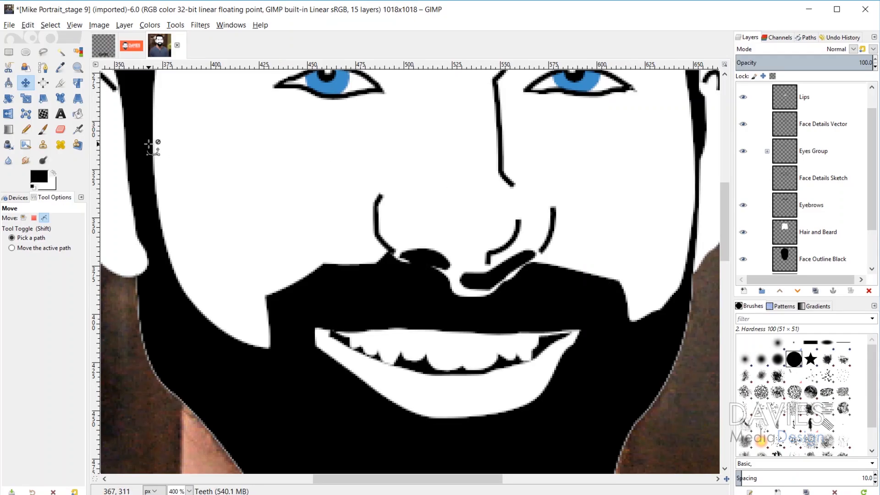
click(60, 129)
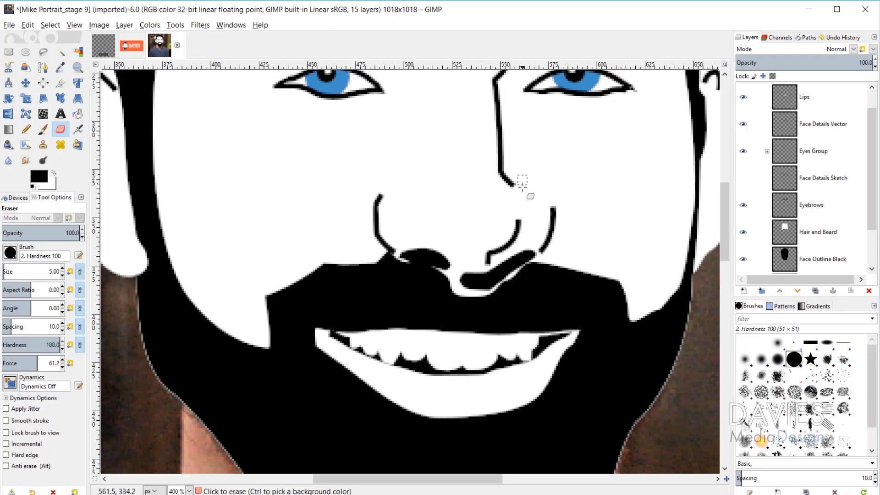
scroll(522, 183, up, 4)
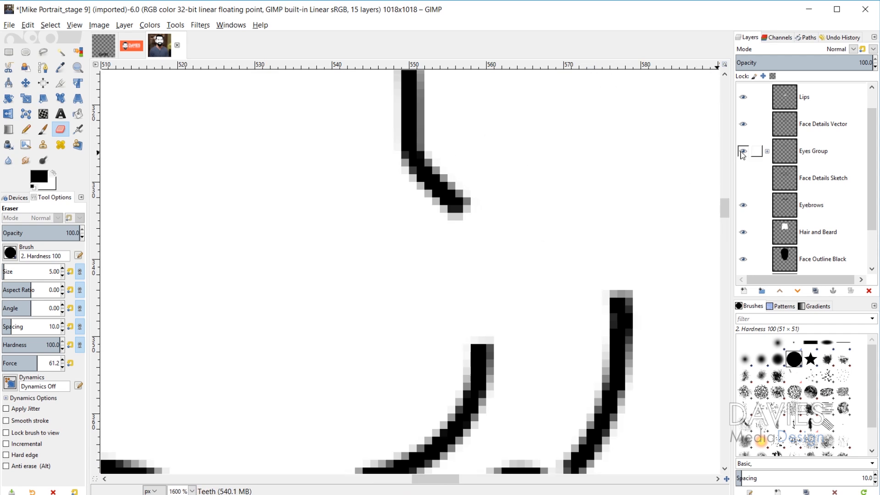
scroll(795, 161, down, 1)
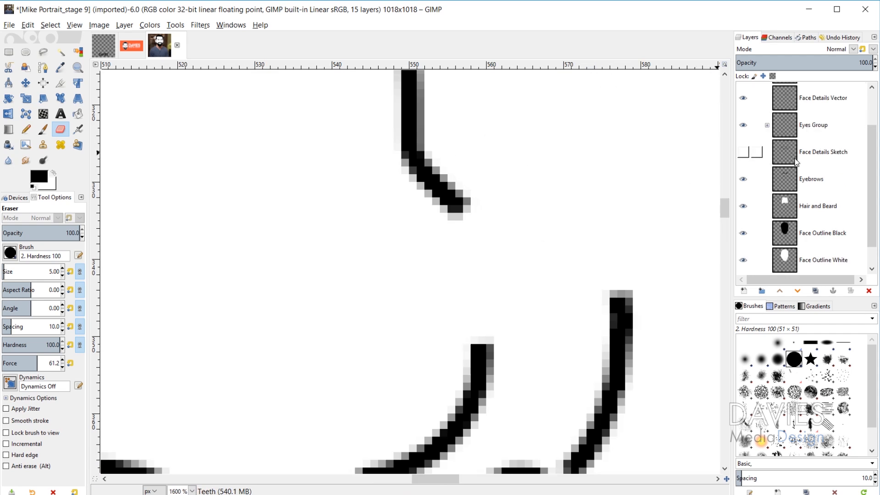
scroll(796, 165, up, 1)
click(757, 123)
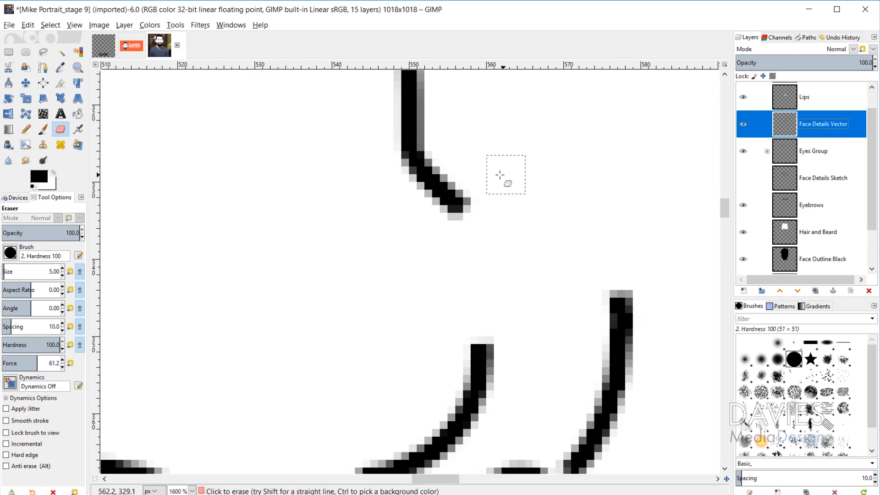
mouse_move(455, 160)
mouse_down()
mouse_move(488, 204)
mouse_move(461, 148)
mouse_move(487, 233)
mouse_up()
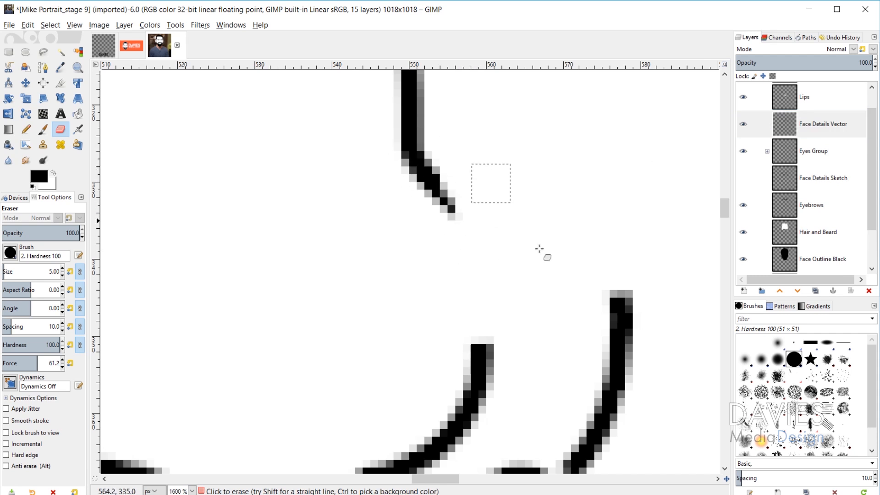
- Erase along the outer edge of the inner curve above the right-hand nostril so its upper end narrows to a point
scroll(548, 271, down, 3)
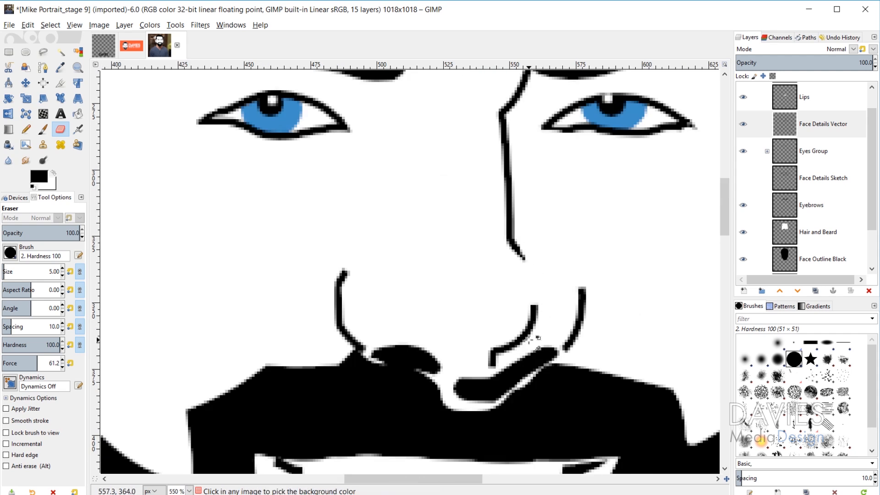
scroll(546, 321, up, 4)
mouse_move(576, 286)
mouse_down()
mouse_move(582, 229)
mouse_move(569, 175)
mouse_up()
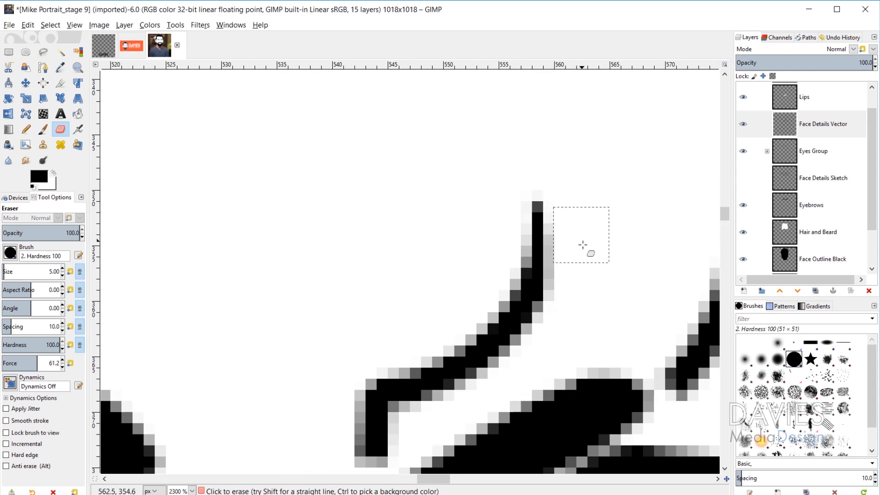
drag(582, 272, 576, 207)
- Taper the upper end of the outer nostril curve on the right side of the nose with the Eraser
scroll(612, 316, down, 4)
drag(457, 480, 491, 471)
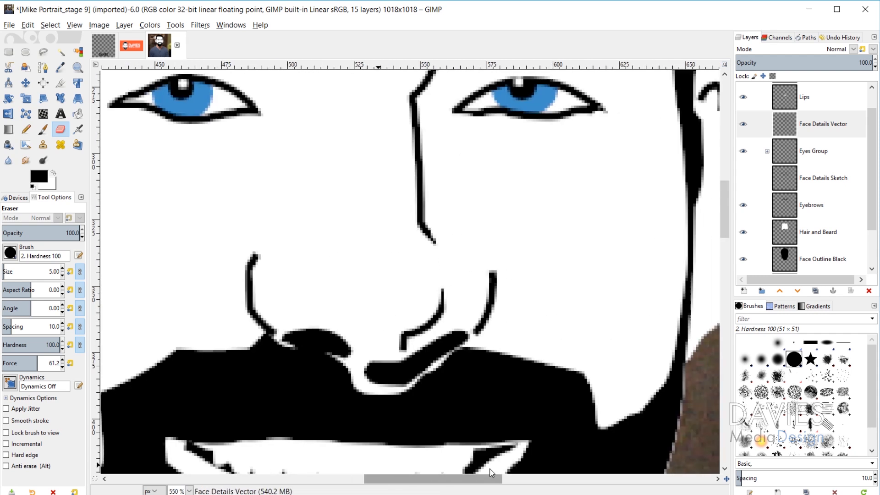
scroll(480, 293, up, 2)
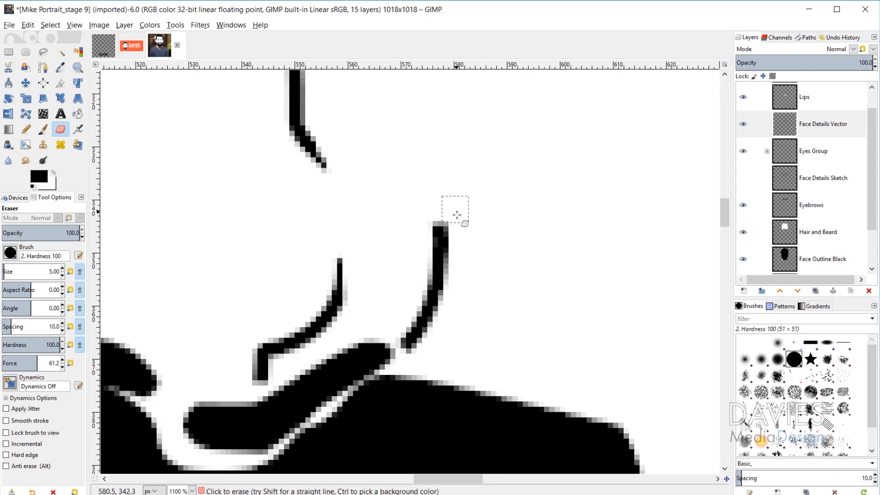
mouse_move(457, 215)
mouse_down()
mouse_move(461, 244)
mouse_move(450, 204)
mouse_move(461, 246)
mouse_move(450, 225)
mouse_up()
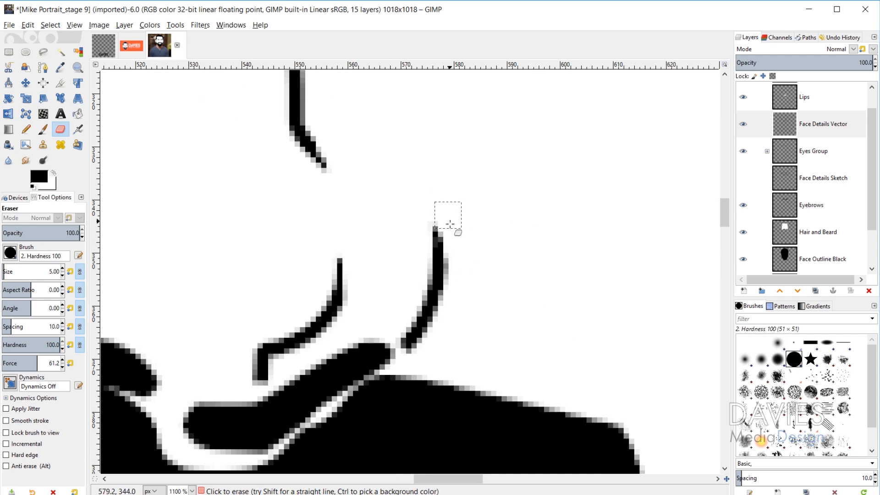
- Taper the upper end of the nostril curve on the left side of the nose with the Eraser
scroll(450, 224, down, 2)
scroll(357, 257, left, 5)
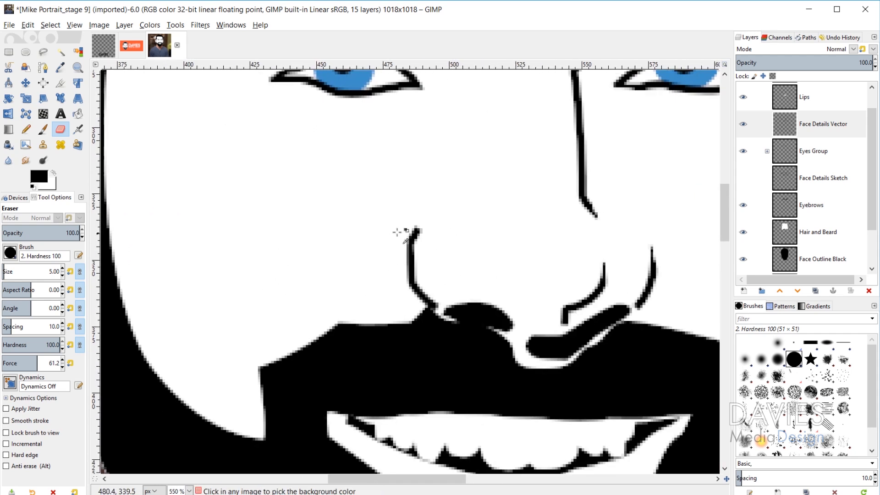
scroll(397, 232, up, 3)
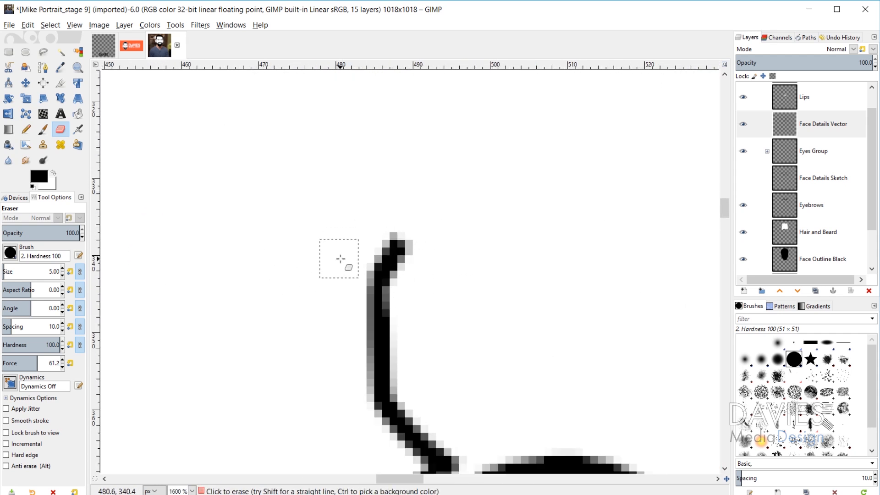
mouse_move(341, 259)
mouse_down()
mouse_move(391, 213)
mouse_move(349, 262)
mouse_move(387, 222)
mouse_up()
scroll(568, 339, down, 3)
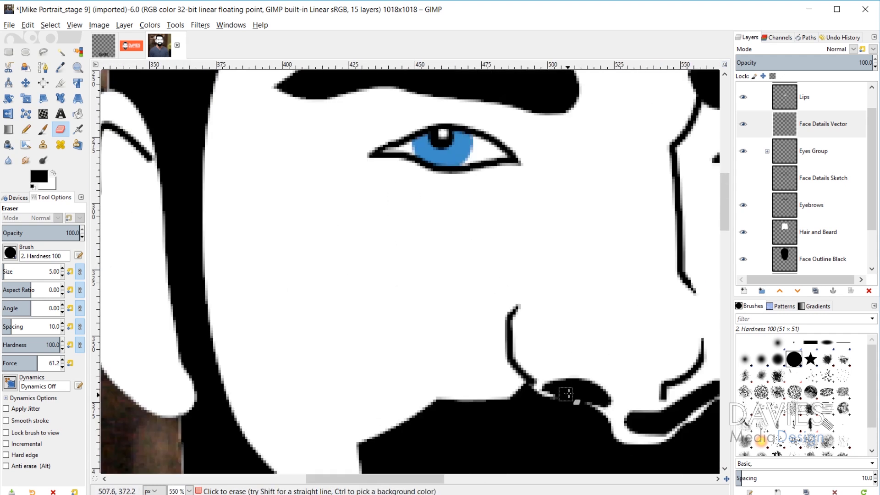
drag(435, 479, 479, 477)
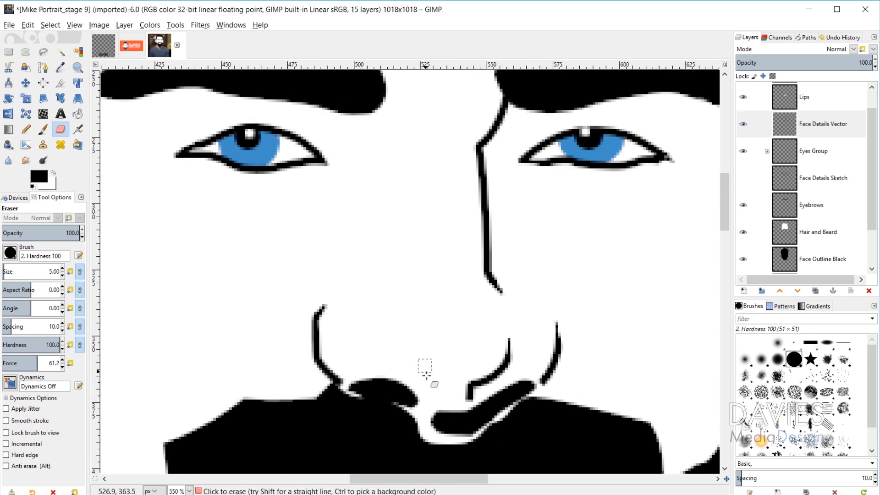
- Taper both ends of the detail line inside the ear on the image's left side with the Eraser
scroll(359, 180, up, 3)
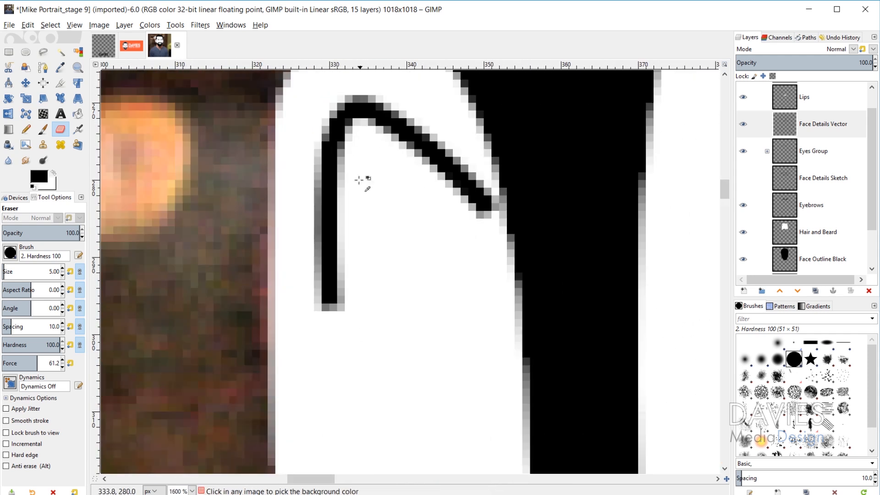
drag(362, 256, 353, 303)
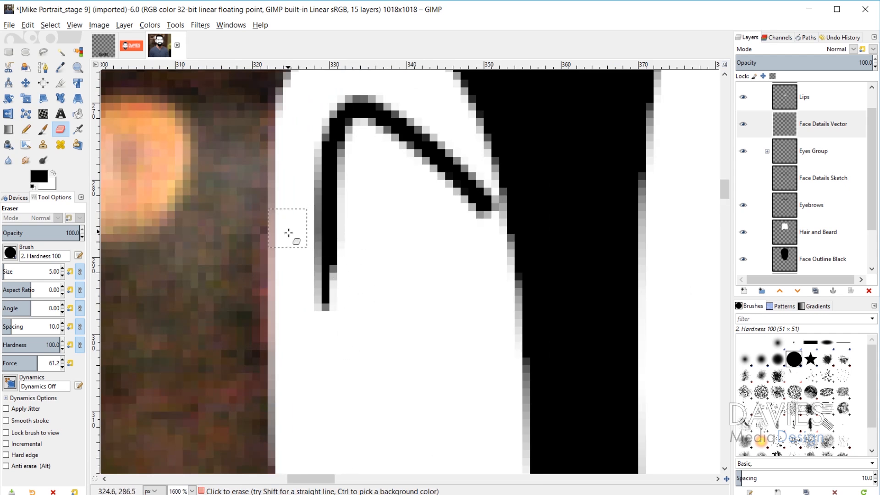
drag(288, 233, 310, 328)
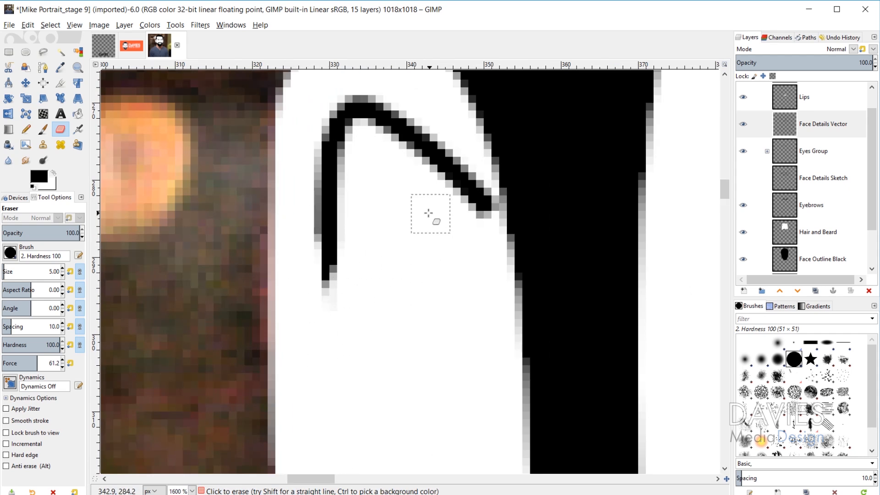
mouse_move(448, 212)
mouse_down()
mouse_move(472, 232)
mouse_move(493, 169)
mouse_move(534, 272)
mouse_up()
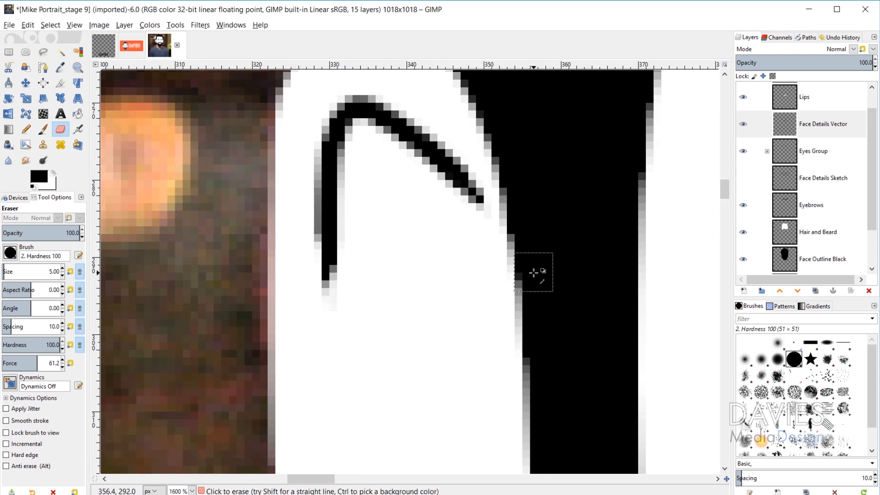
- Taper both ends of the detail line inside the ear on the image's right side with the Eraser, reducing the brush size
scroll(533, 272, down, 2)
scroll(525, 232, up, 3)
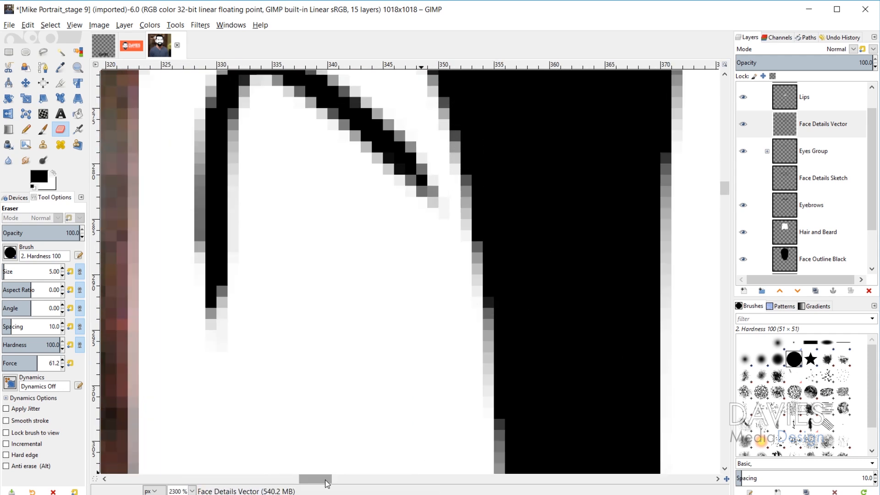
drag(327, 483, 514, 483)
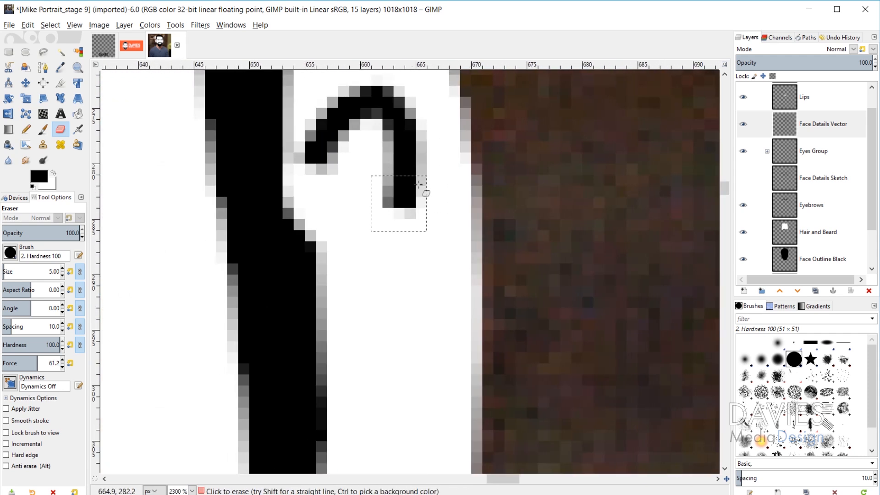
mouse_move(450, 133)
mouse_down()
mouse_move(448, 189)
mouse_move(429, 232)
mouse_up()
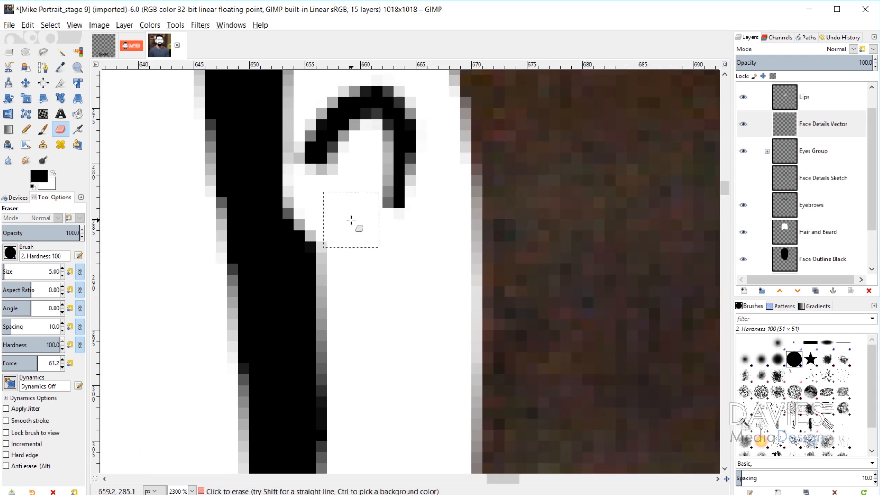
key(bracketleft)
key(bracketleft)
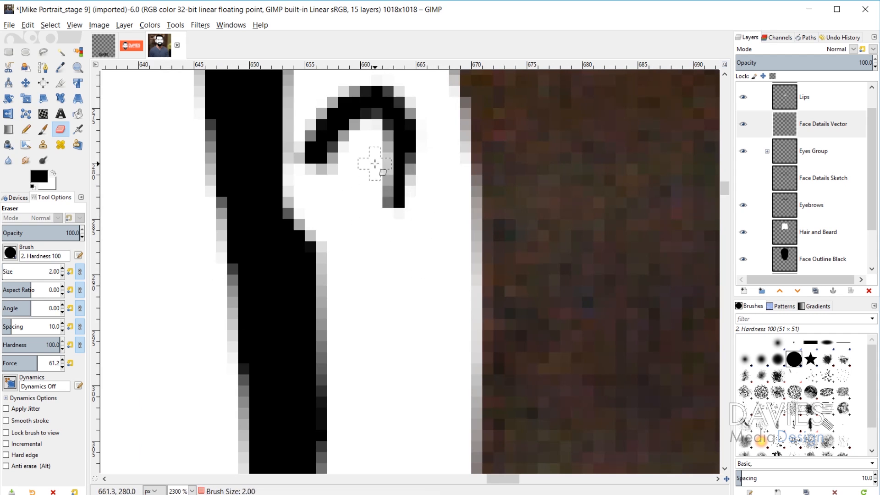
drag(369, 168, 380, 196)
key(bracketright)
mouse_move(347, 149)
mouse_down()
mouse_move(309, 89)
mouse_move(324, 192)
mouse_up()
scroll(399, 384, down, 5)
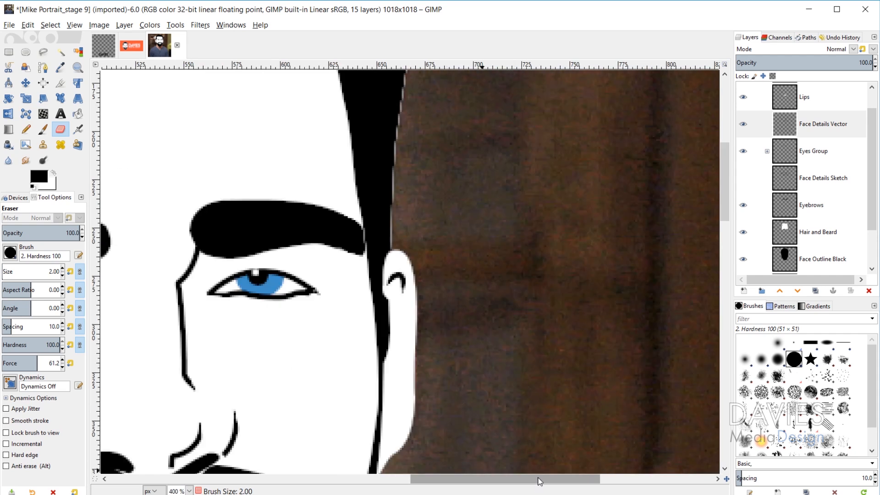
- Try to paint the gap between the left-hand nostril and the mustache black on the Face Details Vector layer with a size 2 Paintbrush
scroll(464, 436, left, 5)
scroll(466, 303, down, 2)
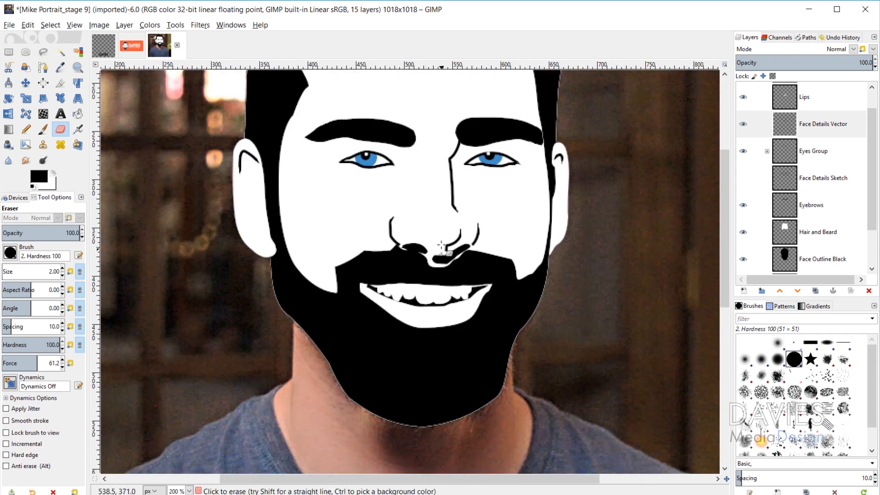
scroll(444, 269, up, 5)
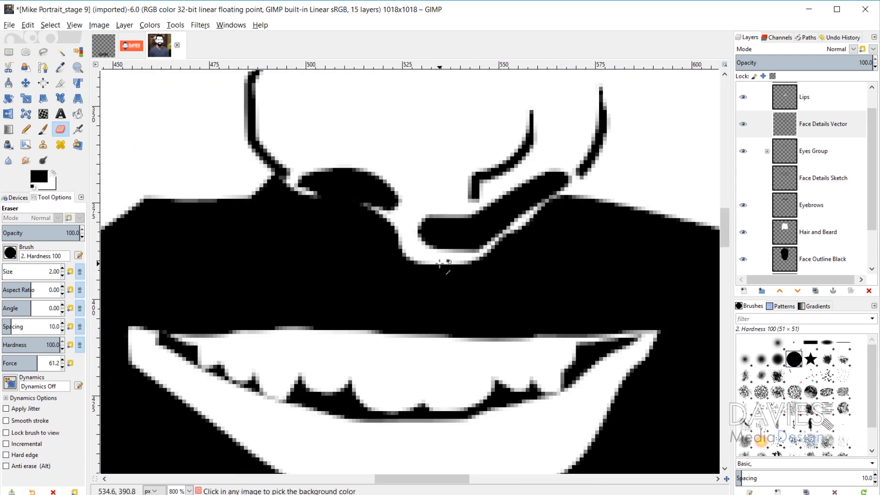
scroll(281, 271, up, 1)
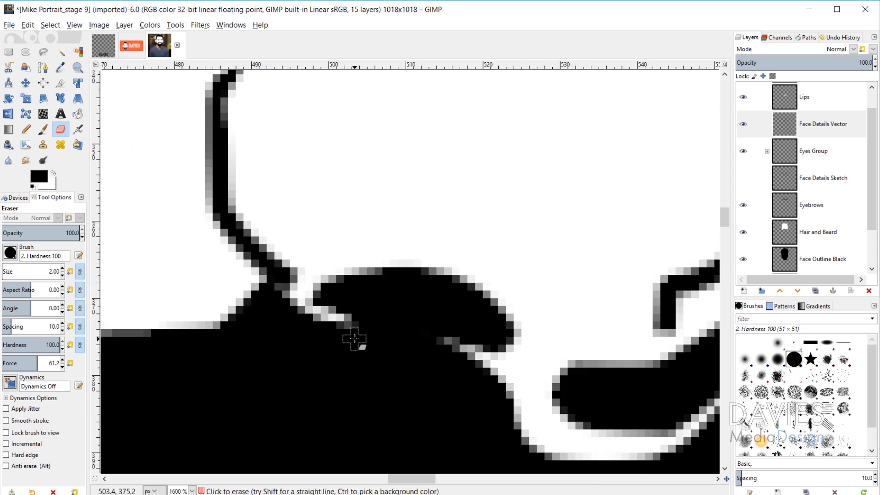
click(43, 130)
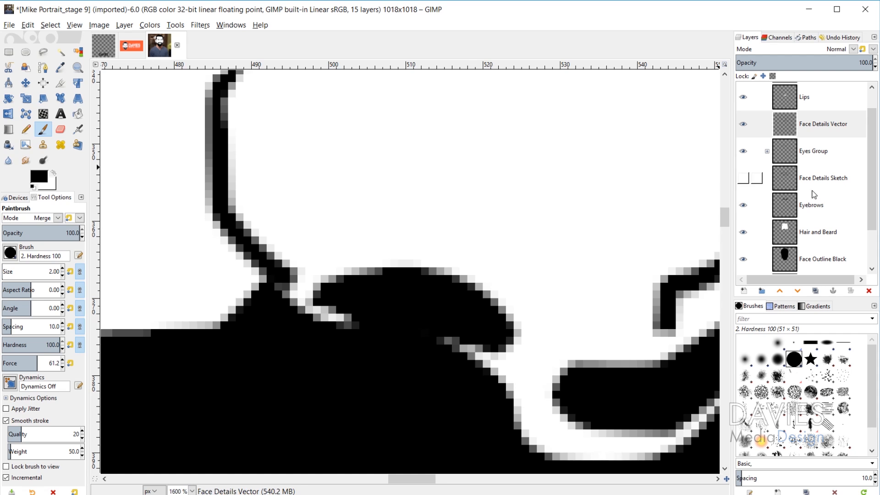
click(752, 124)
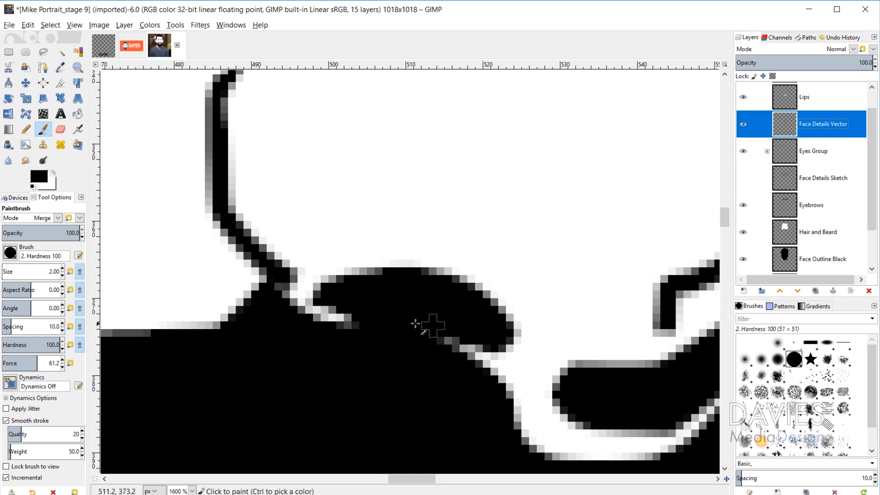
mouse_move(287, 288)
mouse_down()
mouse_move(342, 330)
mouse_move(350, 316)
mouse_move(325, 323)
mouse_move(278, 286)
mouse_up()
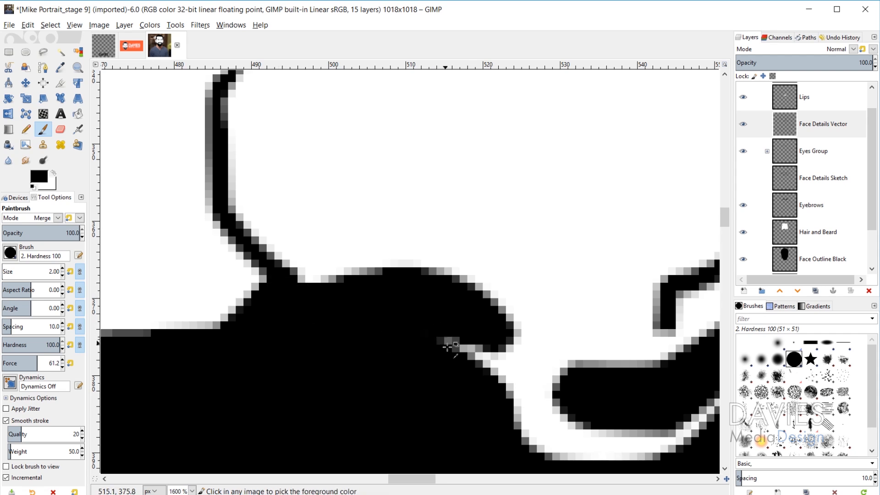
ctrl+scroll(576, 413, down, 5)
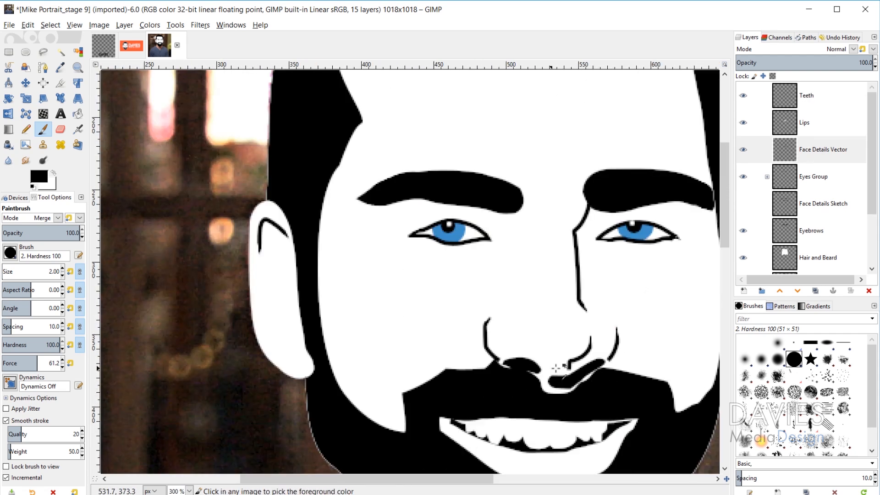
- Erase along the underside of the left-hand nostril with the size 2 Eraser to open a continuous white gap above the mustache
ctrl+scroll(526, 365, up, 4)
scroll(411, 395, down, 2)
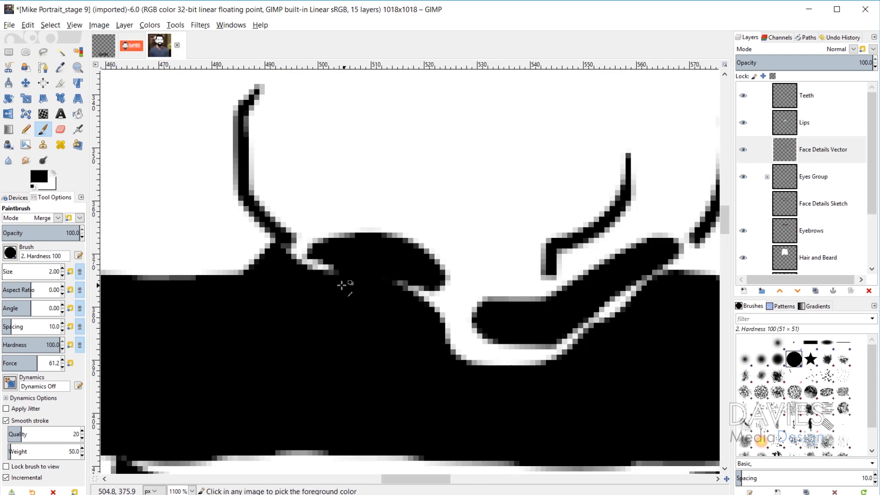
click(61, 129)
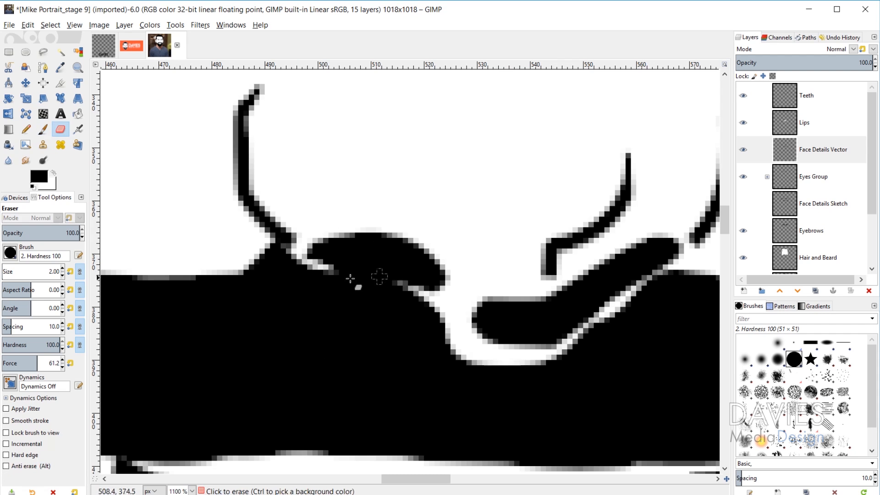
mouse_move(344, 269)
mouse_down()
mouse_move(391, 279)
mouse_move(413, 297)
mouse_up()
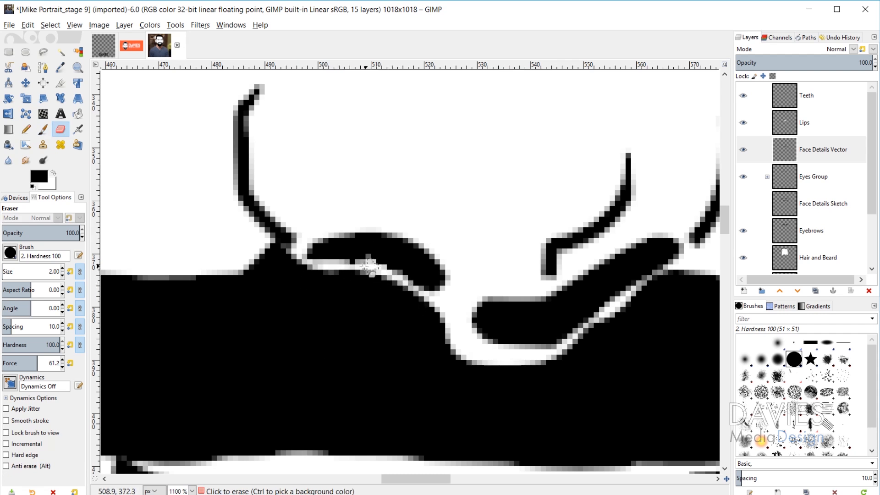
drag(368, 265, 338, 268)
drag(398, 279, 420, 300)
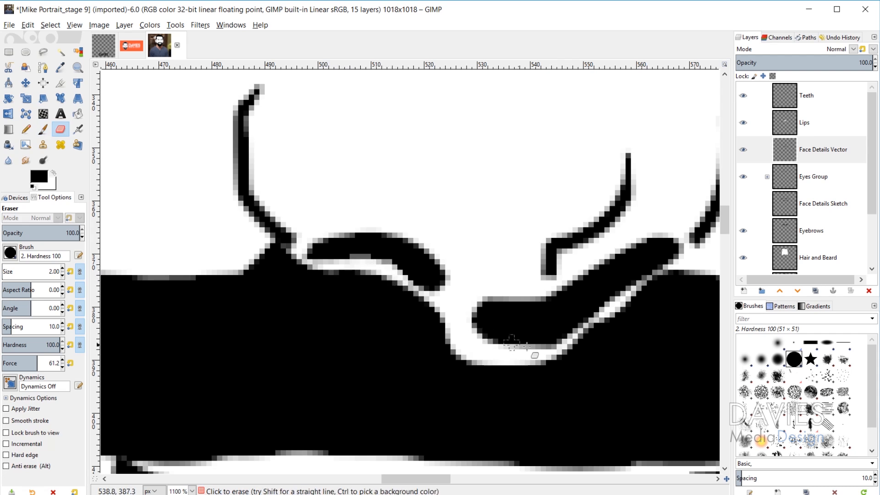
- Thin the outer end of the left-hand nostril and trim its lower inner corner with the Eraser
scroll(535, 355, down, 2)
scroll(554, 354, up, 2)
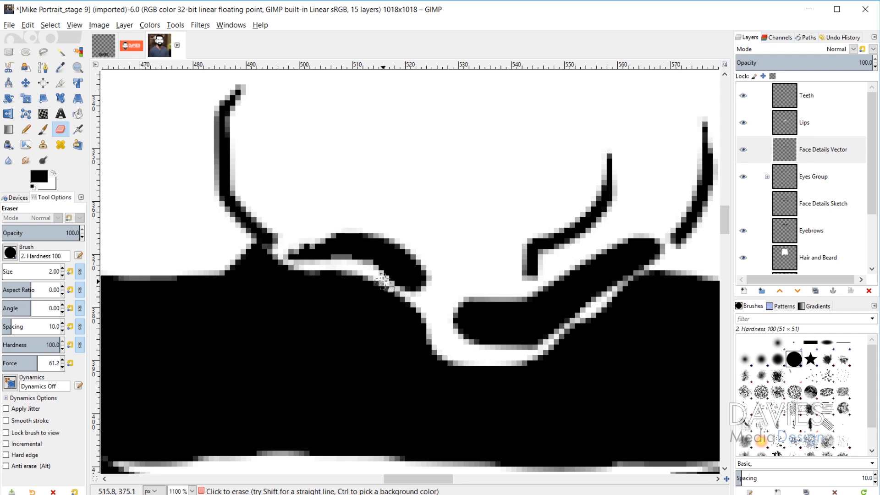
drag(395, 288, 426, 290)
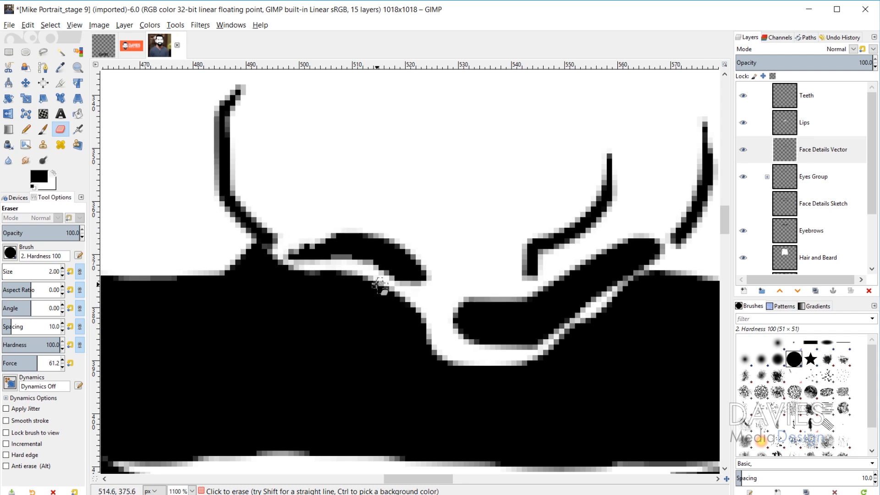
drag(370, 275, 419, 292)
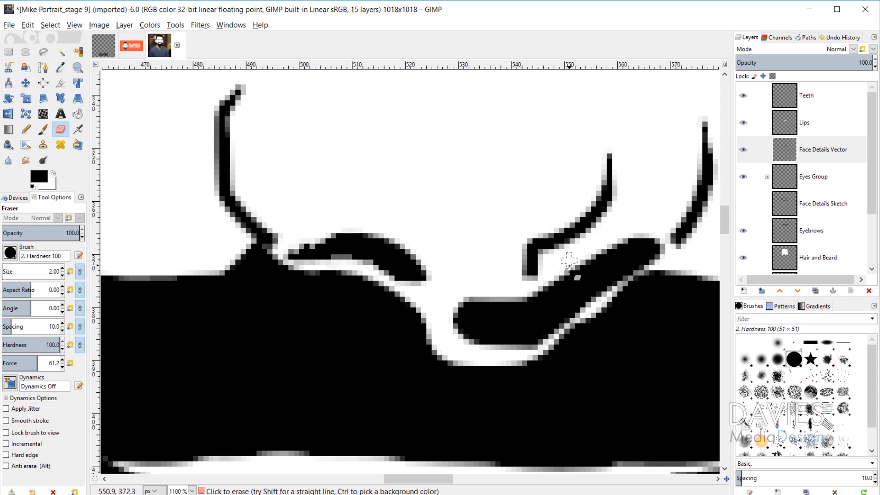
- Erase the inner part of the right-hand nostril and trim its lower edge into a short shape with a pointed inner end
mouse_move(582, 255)
mouse_down()
mouse_move(551, 319)
mouse_move(553, 277)
mouse_move(543, 321)
mouse_move(538, 297)
mouse_move(500, 297)
mouse_move(451, 316)
mouse_move(470, 293)
mouse_move(471, 332)
mouse_move(461, 333)
mouse_move(473, 346)
mouse_move(493, 301)
mouse_move(499, 342)
mouse_move(532, 298)
mouse_move(494, 321)
mouse_move(533, 314)
mouse_move(514, 343)
mouse_move(544, 331)
mouse_move(518, 350)
mouse_move(539, 341)
mouse_move(535, 353)
mouse_move(551, 316)
mouse_up()
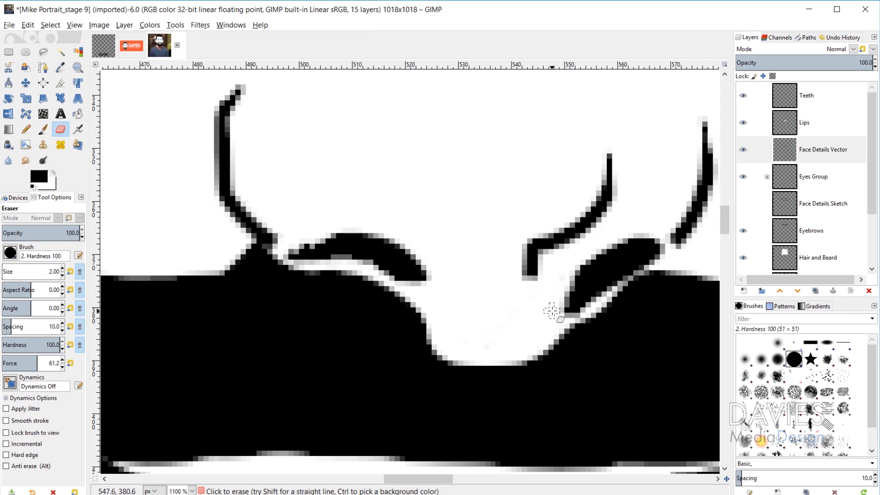
shift+click(629, 290)
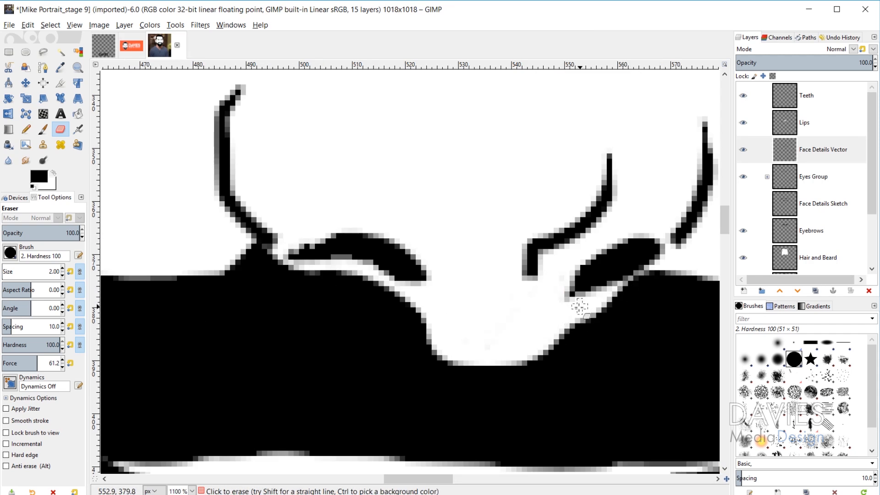
mouse_move(599, 303)
mouse_down()
mouse_move(627, 279)
mouse_move(564, 294)
mouse_up()
- Taper the lower end of the outer nostril curve on the right side of the nose with the Eraser
scroll(651, 347, right, 3)
scroll(639, 295, up, 2)
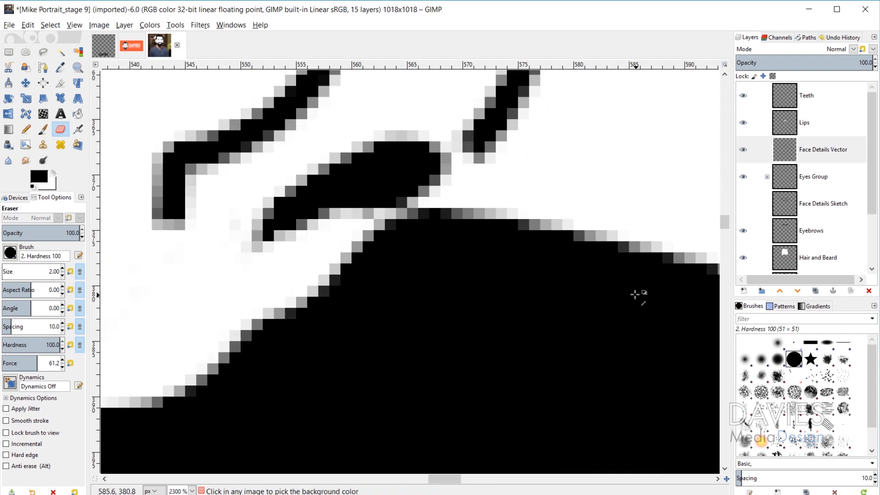
mouse_move(538, 225)
mouse_down()
mouse_move(488, 256)
mouse_move(516, 232)
mouse_up()
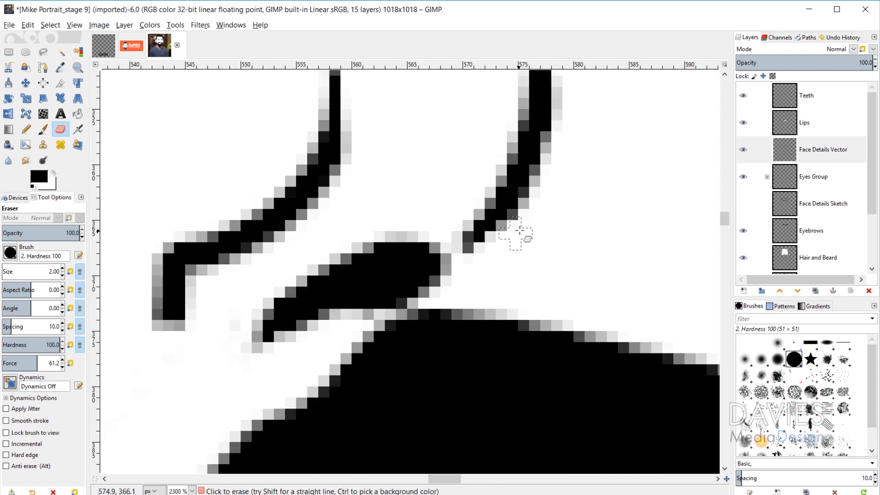
mouse_move(465, 189)
mouse_down()
mouse_move(459, 212)
mouse_move(497, 262)
mouse_up()
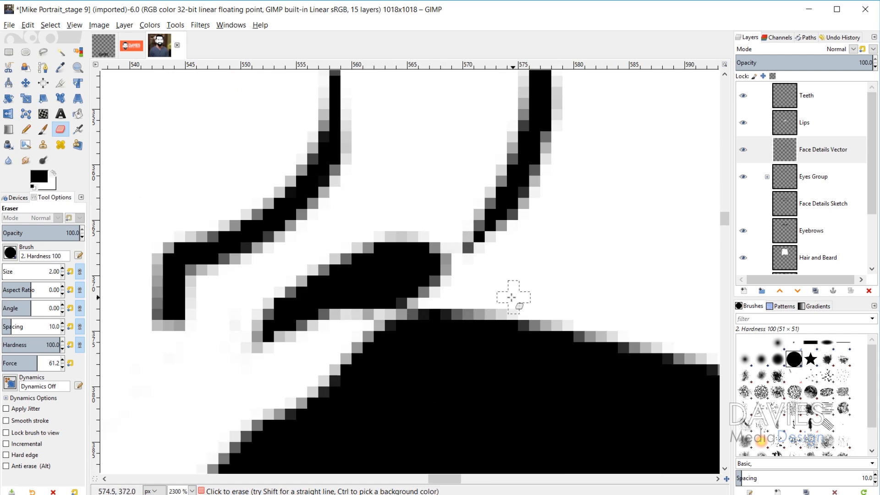
- Thin the outer edge of the nostril curve on the left side of the nose with the Eraser
scroll(513, 298, down, 5)
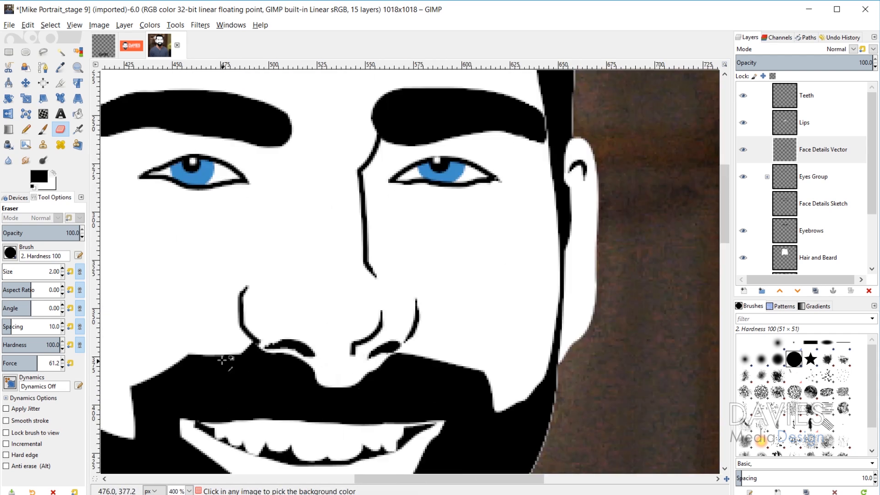
scroll(222, 361, up, 4)
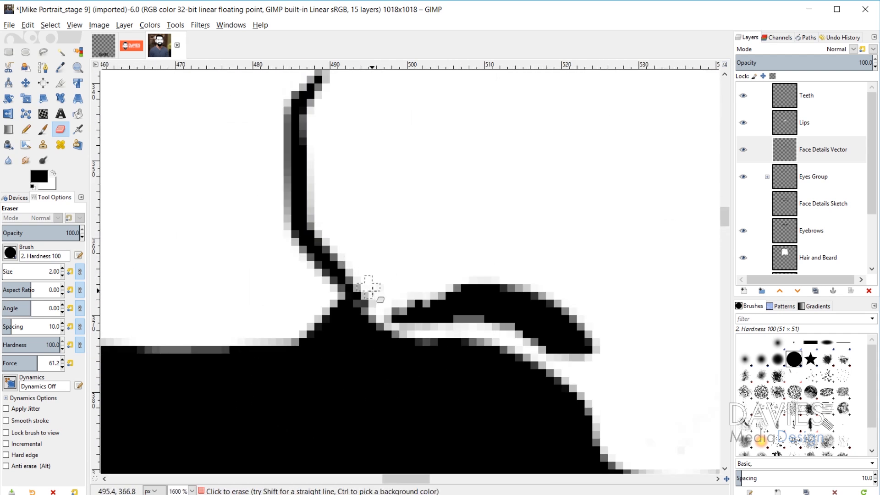
scroll(369, 280, down, 5)
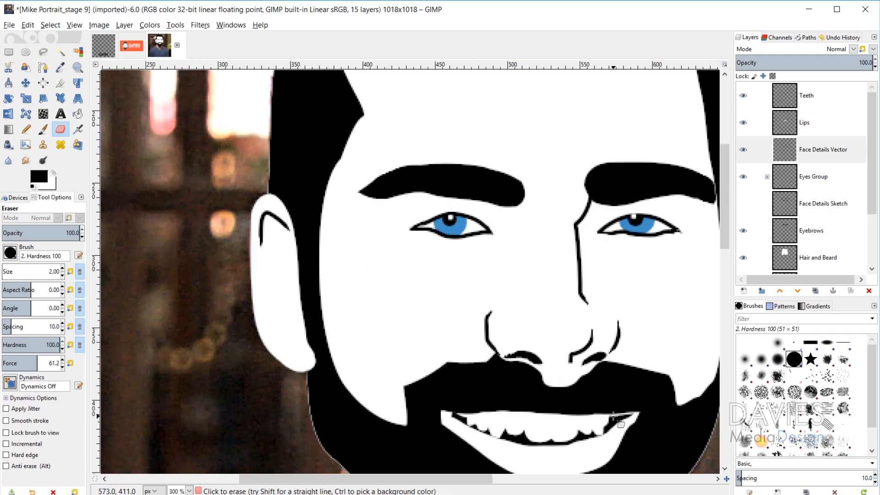
scroll(534, 310, up, 6)
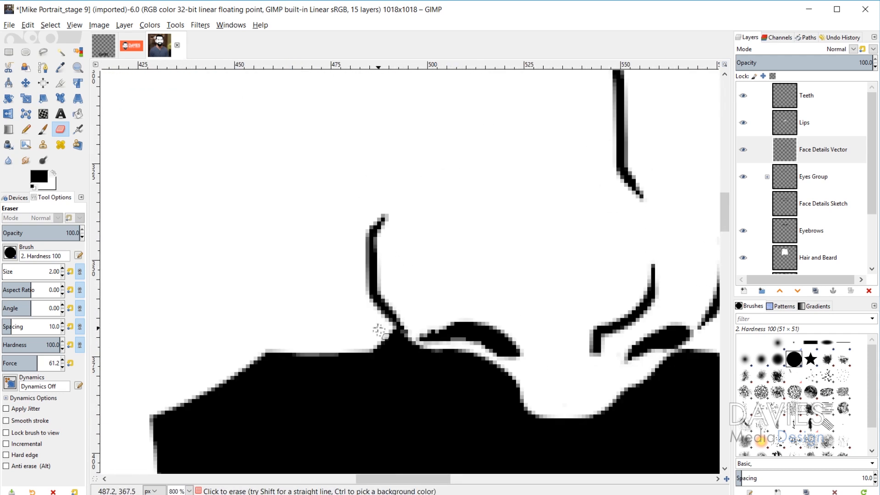
scroll(371, 269, down, 1)
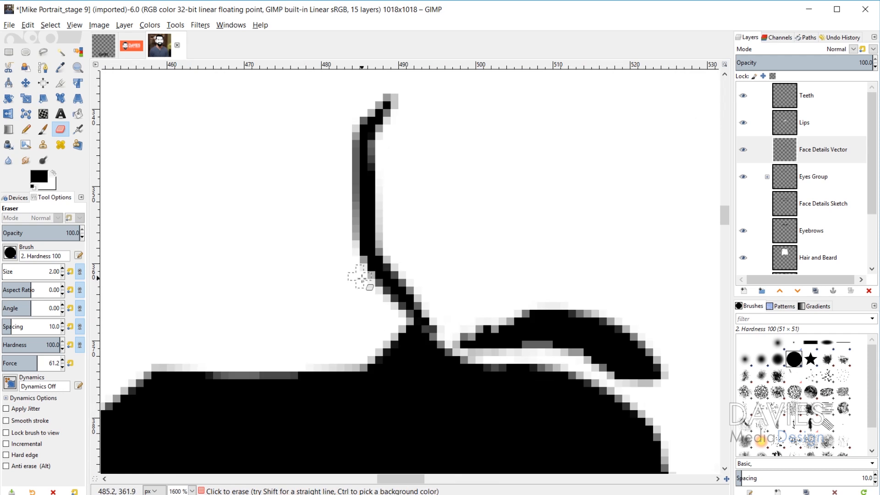
drag(353, 104, 350, 147)
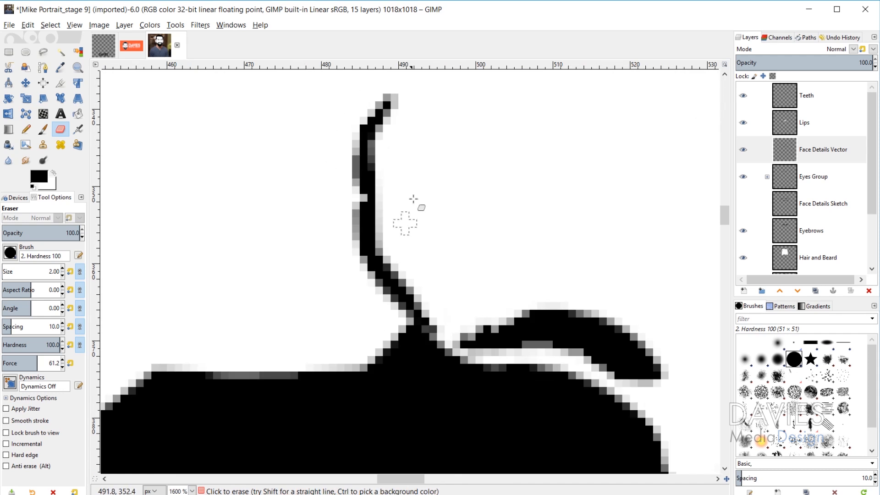
scroll(598, 275, down, 6)
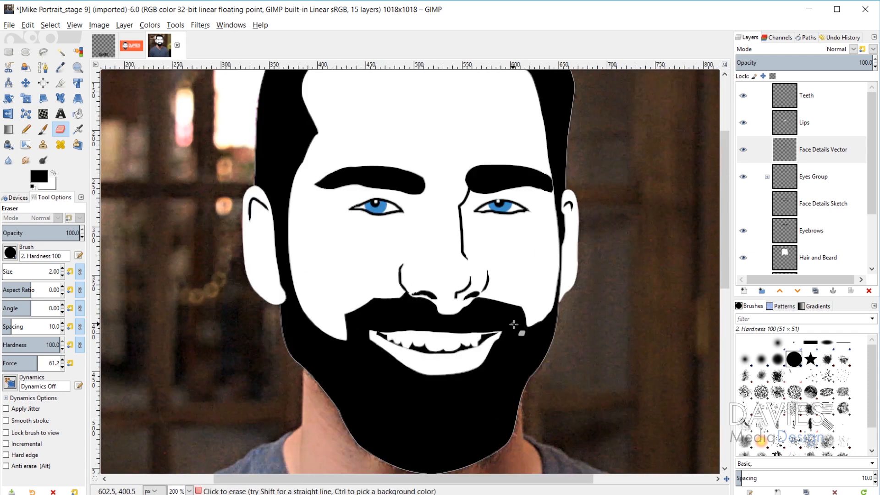
scroll(515, 324, up, 5)
mouse_move(466, 193)
mouse_down()
mouse_move(469, 167)
mouse_move(461, 195)
mouse_up()
scroll(551, 228, down, 5)
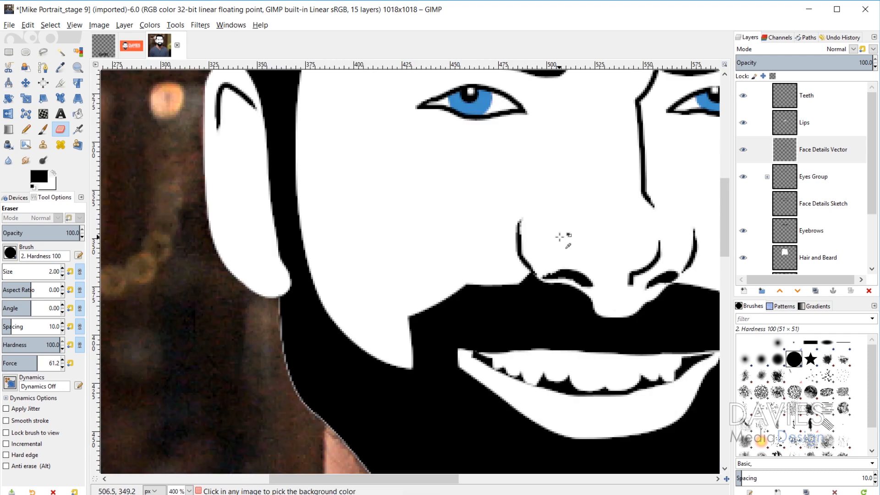
scroll(504, 243, up, 5)
scroll(501, 177, down, 4)
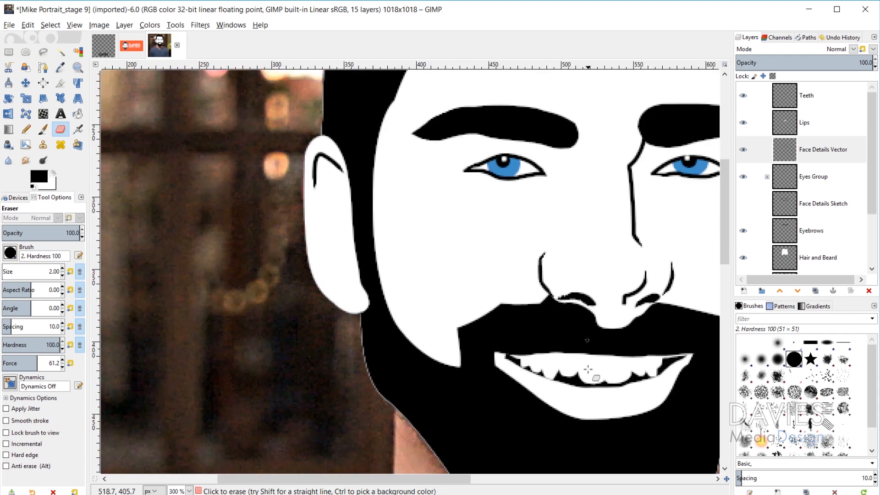
- Erase around the lower end of the inner curve above the right-hand nostril to narrow it
scroll(478, 313, up, 6)
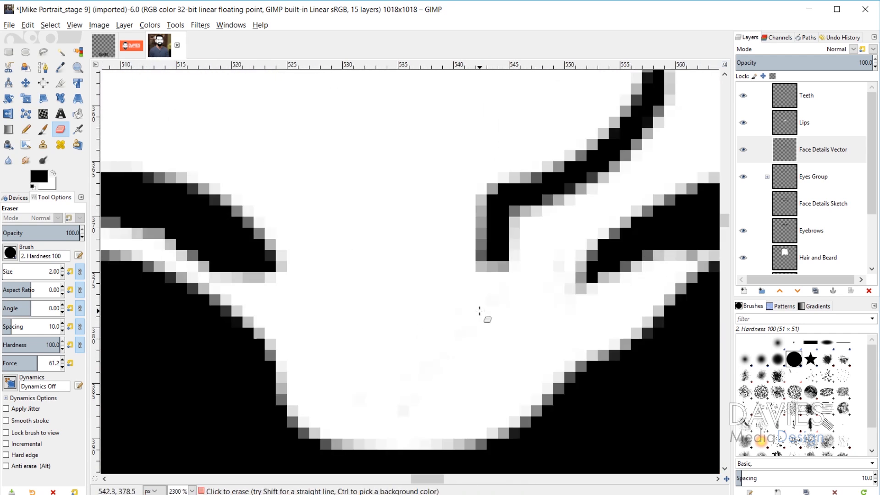
mouse_move(465, 211)
mouse_down()
mouse_move(476, 272)
mouse_move(532, 237)
mouse_move(532, 228)
mouse_move(513, 280)
mouse_move(521, 233)
mouse_move(515, 295)
mouse_up()
scroll(515, 295, down, 7)
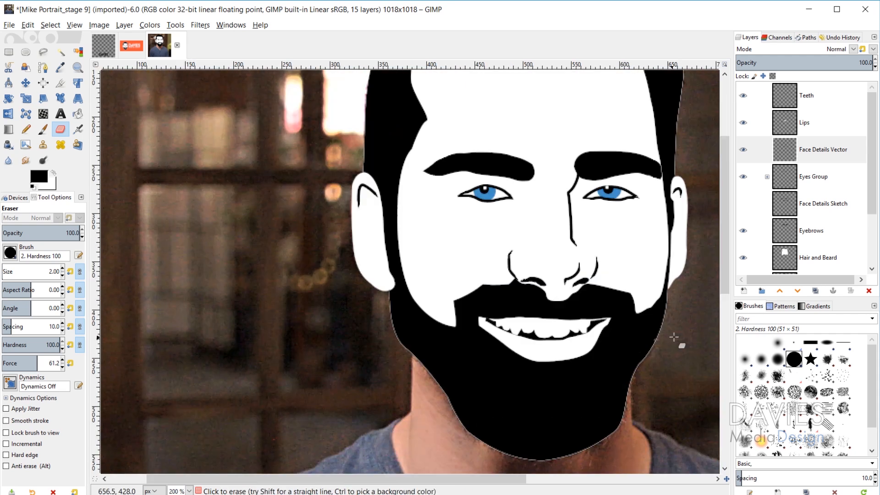
- Fill the white dip below the nose with black using a size 10 Paintbrush, leveling the moustache's upper edge on the Face Details Vector layer
scroll(619, 313, up, 4)
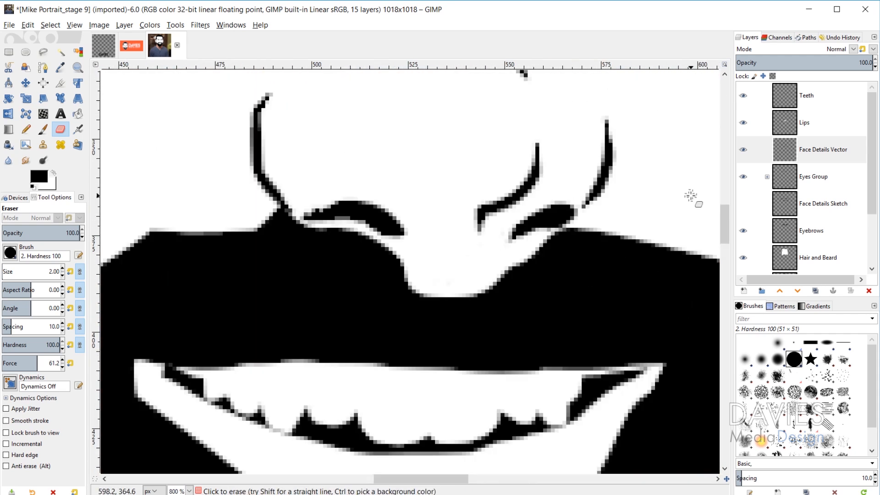
key(p)
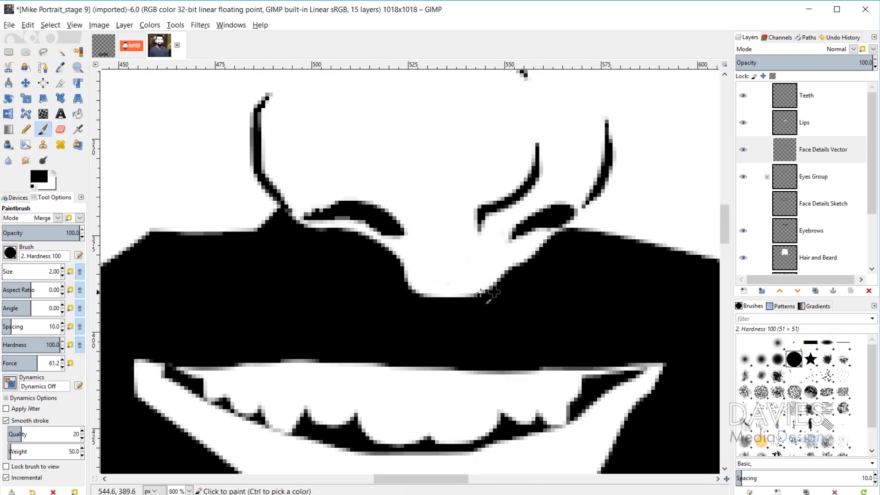
key(bracketright)
key(bracketright)
key(bracketright)
key(bracketright)
mouse_move(507, 281)
mouse_down()
mouse_move(366, 301)
mouse_move(499, 290)
mouse_move(401, 287)
mouse_move(444, 281)
mouse_move(401, 277)
mouse_move(551, 270)
mouse_move(403, 268)
mouse_up()
scroll(404, 268, down, 1)
scroll(517, 308, up, 2)
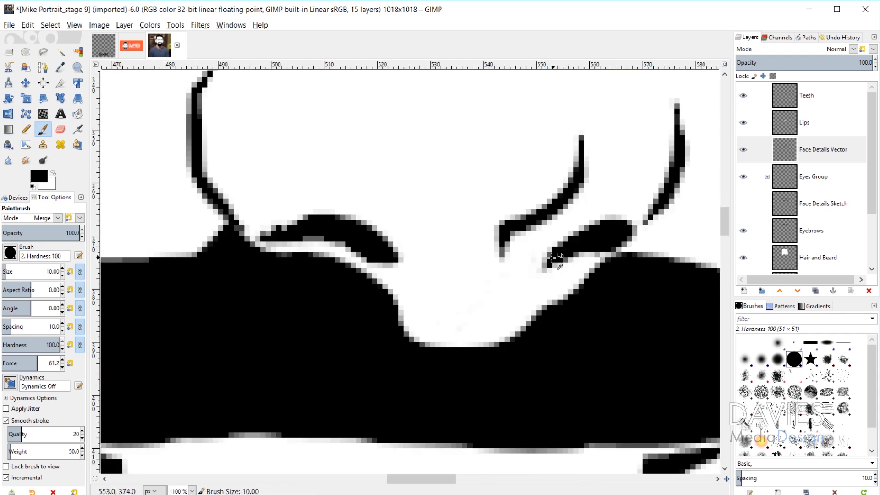
mouse_move(406, 315)
mouse_down()
mouse_move(448, 351)
mouse_move(385, 323)
mouse_move(453, 338)
mouse_move(564, 298)
mouse_move(618, 292)
mouse_move(538, 319)
mouse_move(460, 366)
mouse_move(556, 314)
mouse_up()
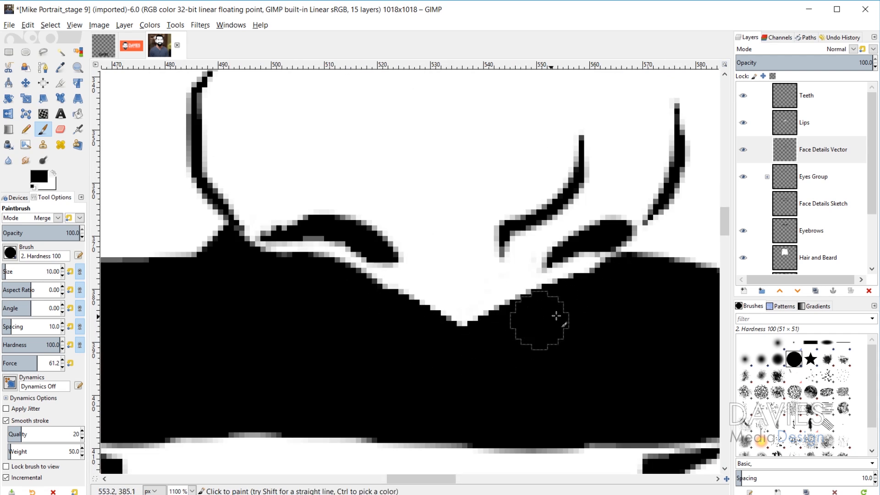
scroll(550, 360, down, 3)
scroll(413, 271, up, 3)
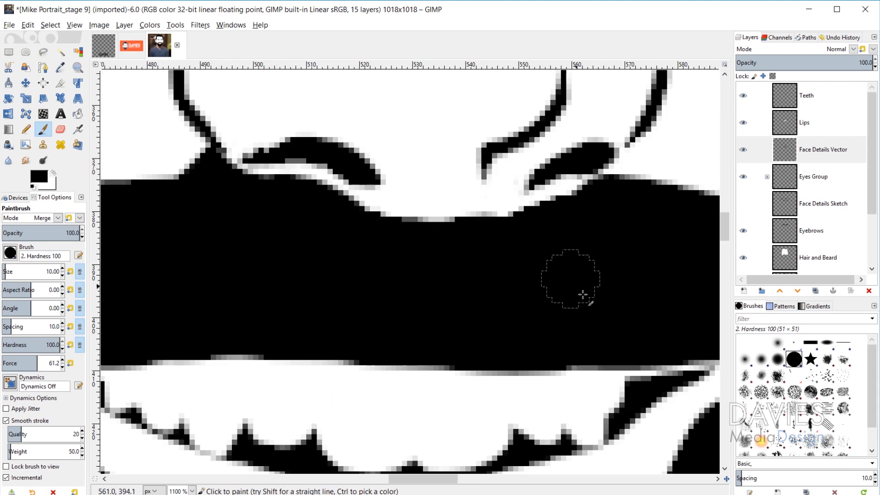
scroll(504, 367, down, 5)
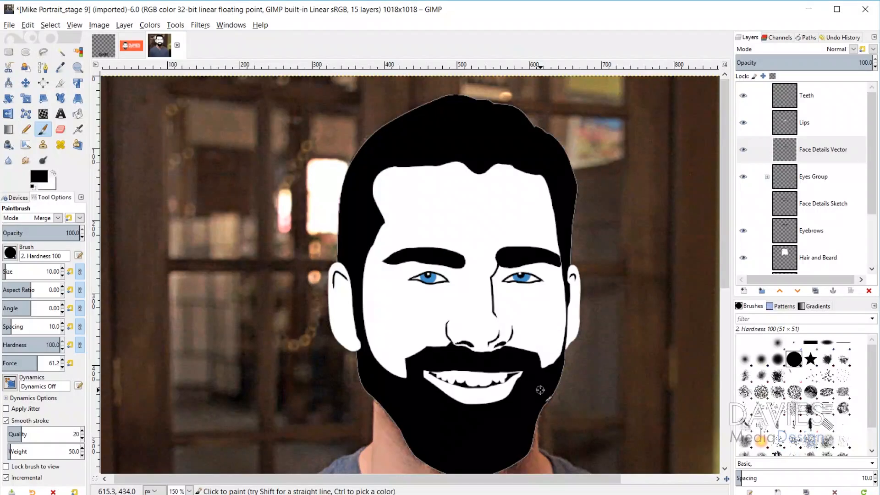
- Erase the white fringe along the outer hair edge on the Face Outline White layer, enlarging the Eraser from 10 up to 30
scroll(436, 152, up, 1)
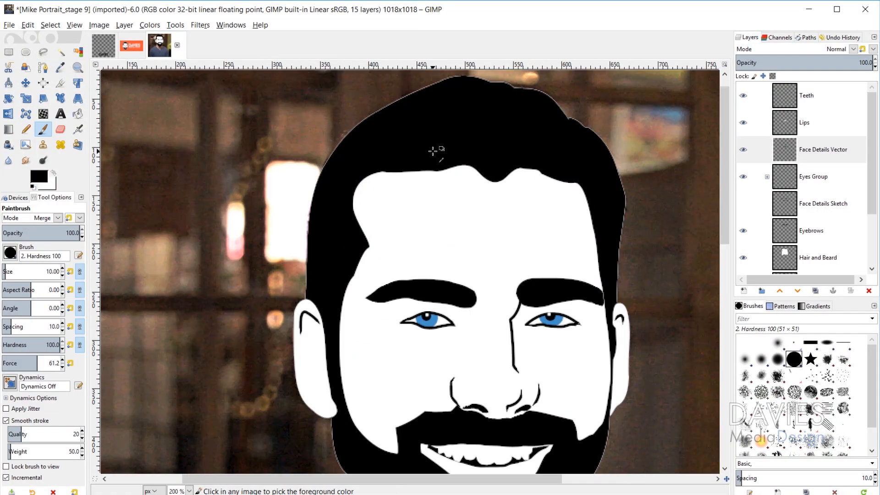
scroll(462, 157, up, 1)
scroll(803, 188, down, 3)
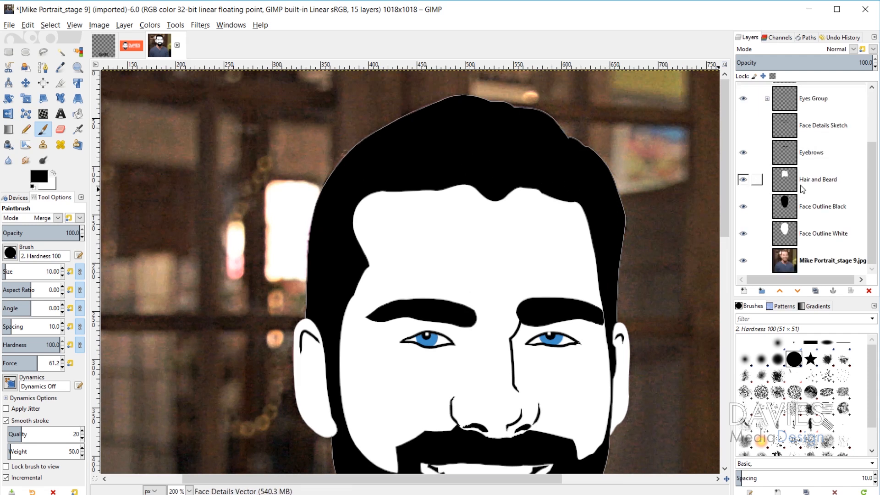
click(788, 236)
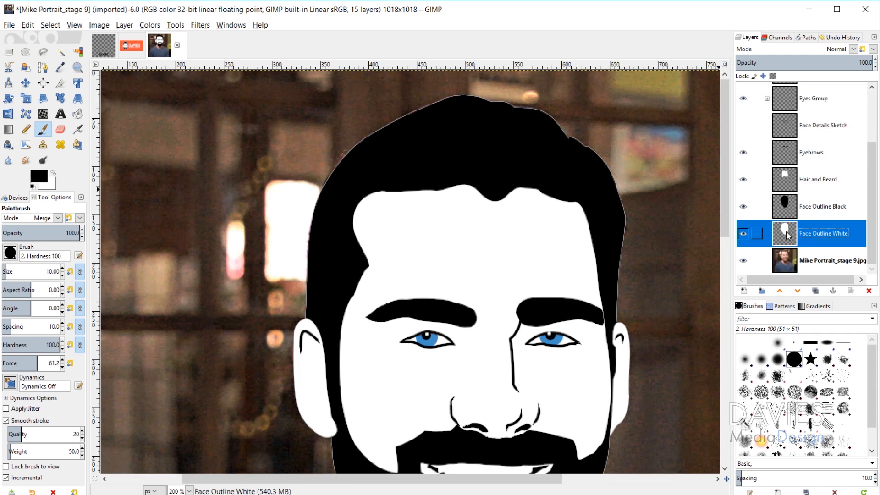
click(60, 129)
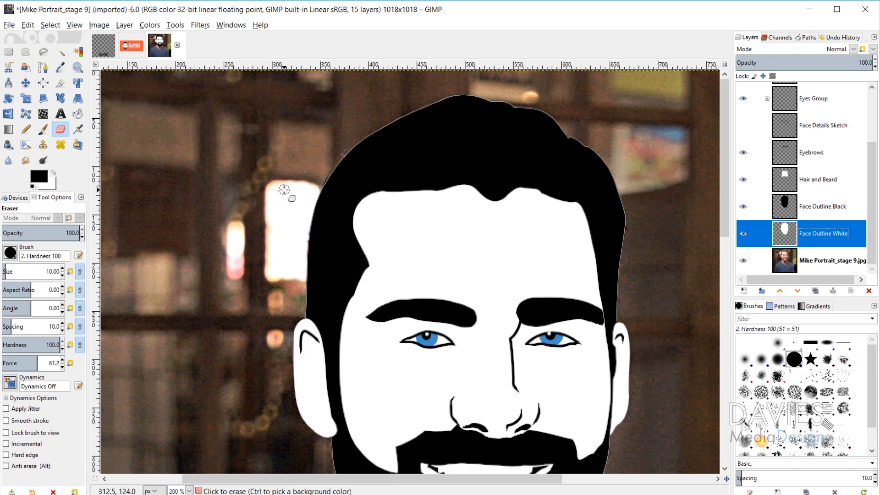
key(bracketright)
key(bracketright)
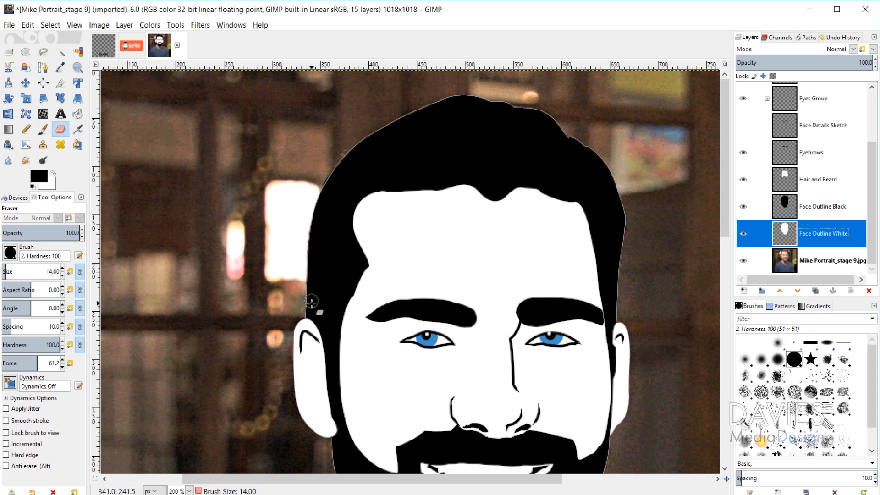
click(311, 306)
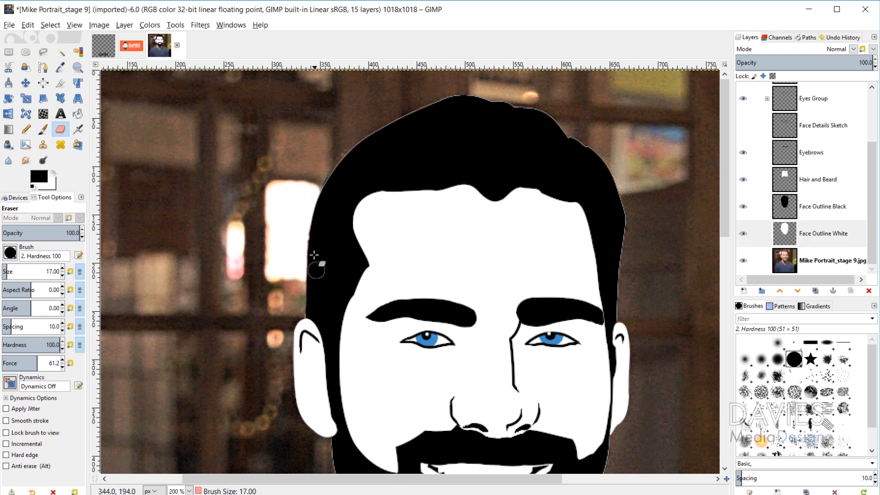
mouse_move(314, 255)
mouse_down()
mouse_move(347, 167)
mouse_move(325, 185)
mouse_move(373, 129)
mouse_move(333, 146)
mouse_move(449, 96)
mouse_move(533, 112)
mouse_move(614, 156)
mouse_move(631, 260)
mouse_move(619, 300)
mouse_move(632, 287)
mouse_up()
key(bracketright)
key(bracketright)
key(bracketright)
key(bracketright)
key(bracketright)
key(bracketright)
key(bracketright)
key(bracketright)
key(bracketright)
key(bracketright)
key(bracketright)
key(bracketright)
key(bracketright)
- Erase the leftover white fringe where the hair meets the right-hand ear, using an Eraser size of 2
scroll(635, 298, up, 3)
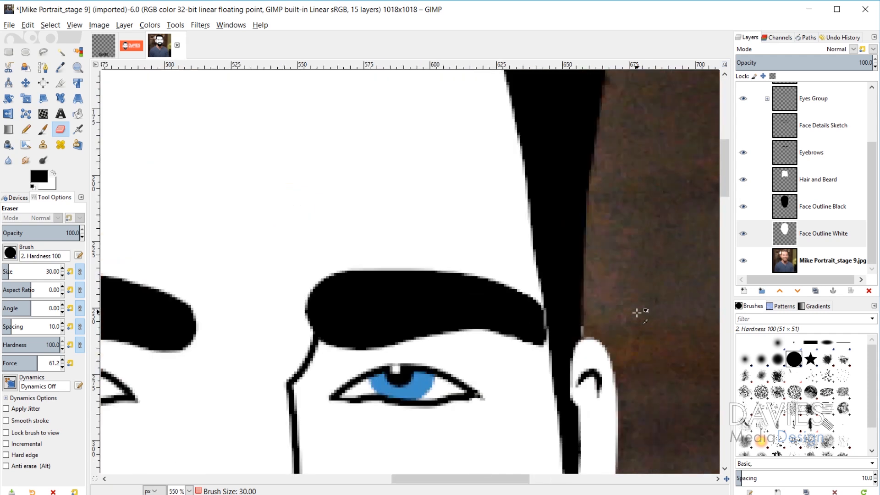
scroll(637, 313, up, 3)
key(bracketleft)
key(bracketleft)
key(bracketleft)
key(bracketleft)
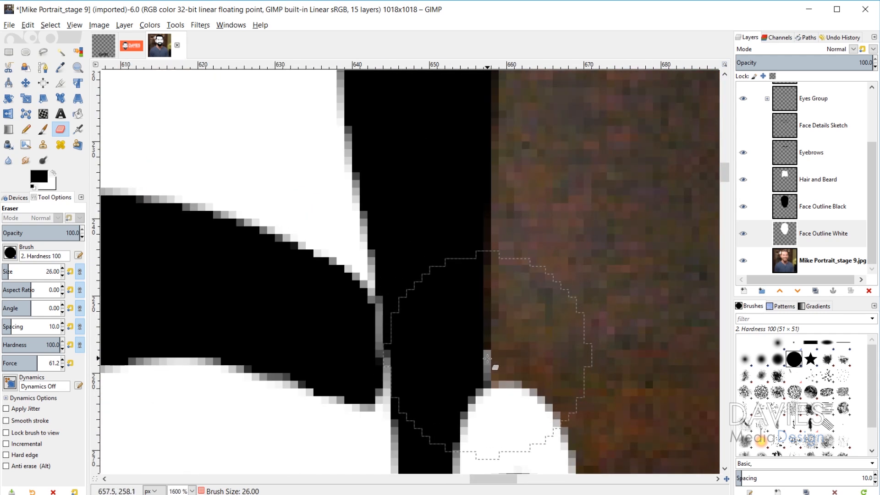
key(bracketleft)
key(bracketleft)
key(bracketleft)
key(bracketleft)
key(bracketleft)
key(bracketleft)
key(bracketleft)
key(bracketleft)
key(bracketleft)
key(bracketleft)
key(bracketleft)
key(bracketleft)
key(bracketleft)
key(bracketleft)
key(bracketleft)
key(bracketleft)
key(bracketleft)
key(bracketleft)
key(bracketleft)
key(bracketleft)
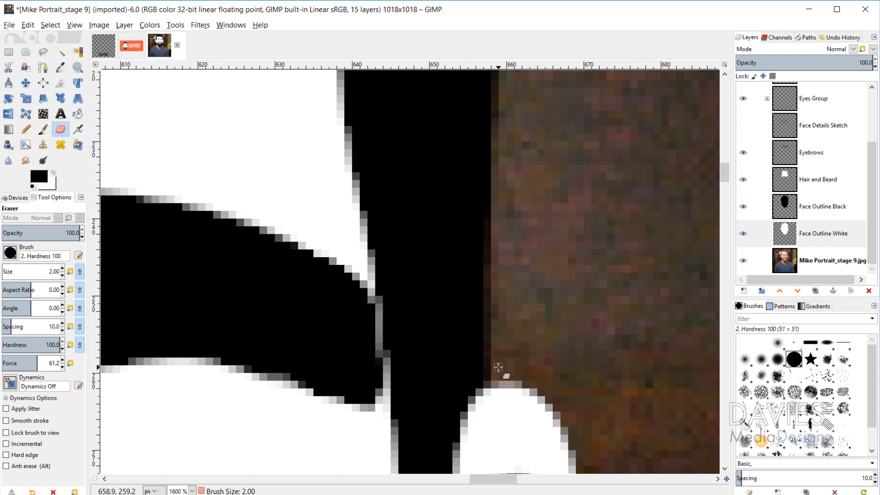
- Erase the white fringe at the top of the left-hand ear and just below its lobe with a size 4 Eraser
drag(463, 479, 282, 479)
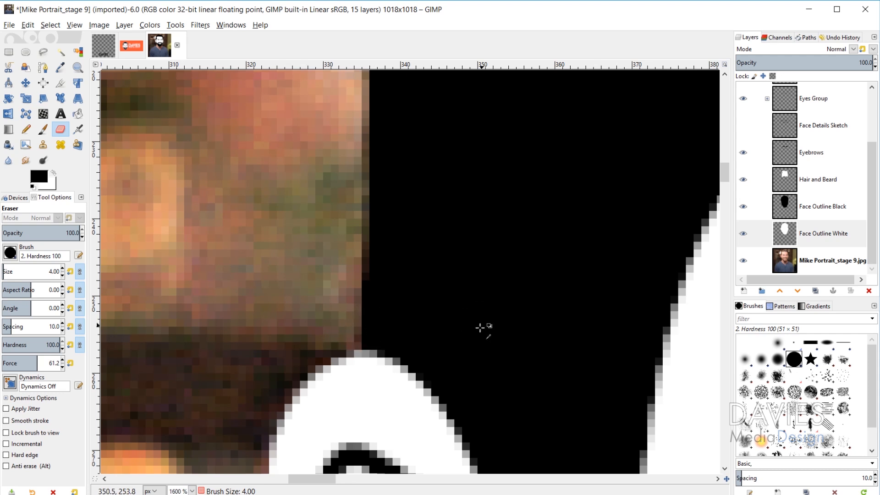
scroll(486, 341, down, 3)
scroll(539, 334, down, 1)
scroll(537, 330, down, 5)
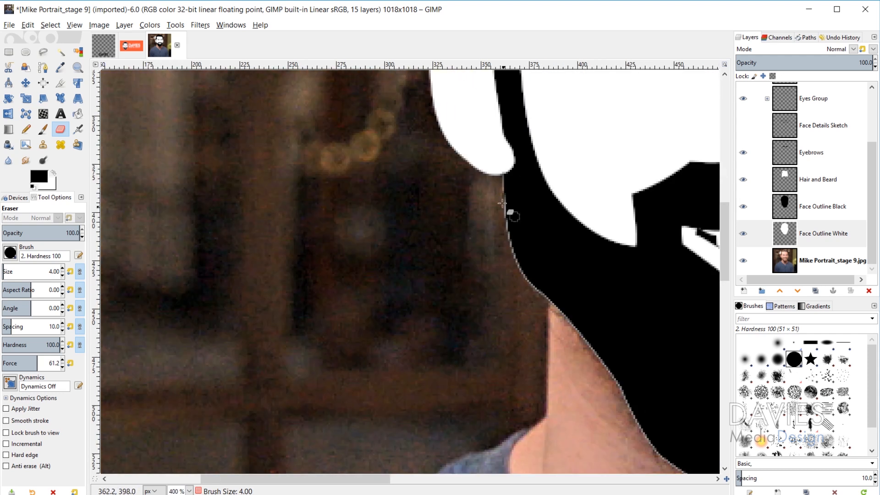
scroll(509, 195, up, 4)
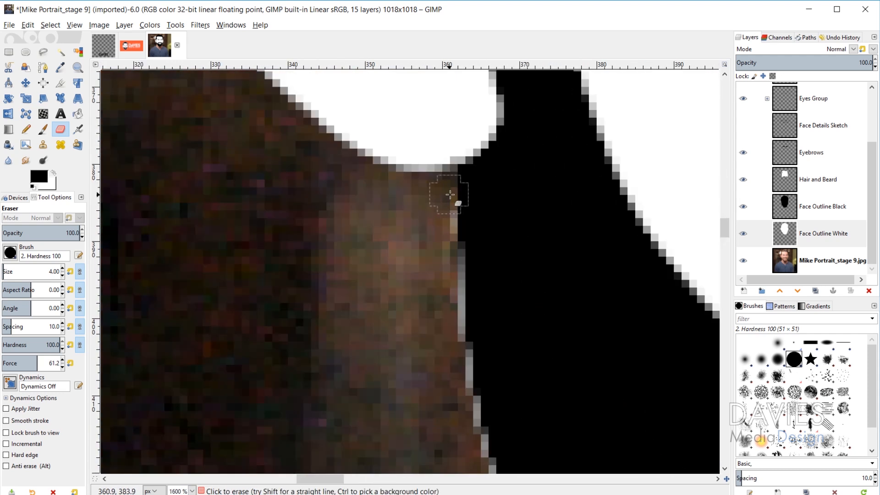
scroll(553, 316, down, 3)
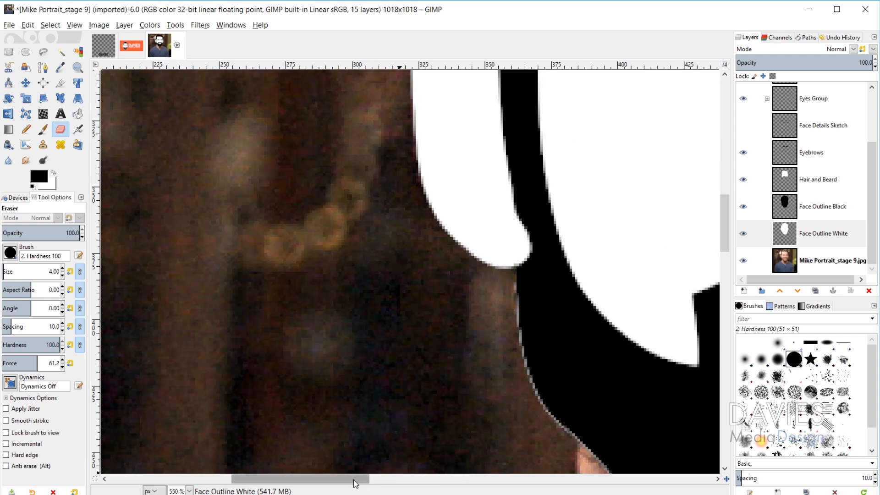
- Erase the white fringe along the beard's outer edge from below the right-hand ear down the jaw, using a larger Eraser
scroll(559, 470, right, 2)
scroll(522, 375, left, 1)
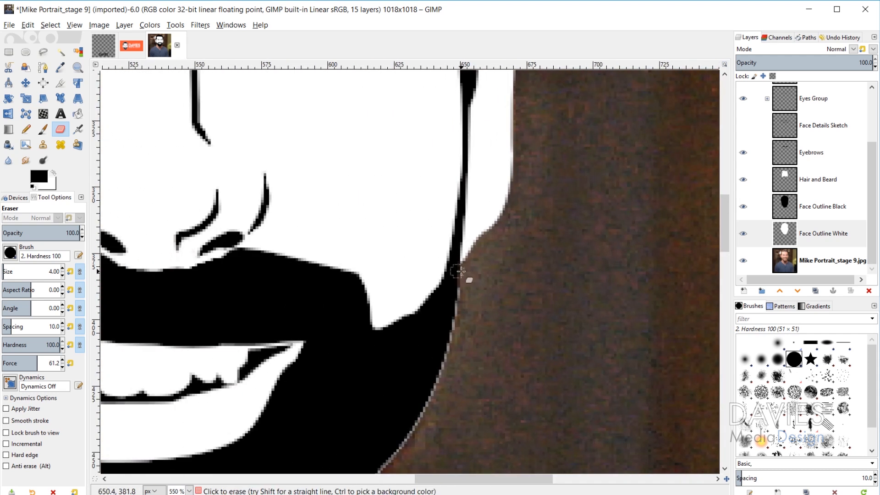
scroll(459, 288, down, 1)
key(bracketright)
key(bracketright)
key(bracketright)
key(bracketright)
key(bracketright)
key(bracketright)
key(bracketright)
mouse_move(464, 310)
mouse_down()
mouse_move(424, 398)
mouse_move(394, 426)
mouse_up()
scroll(435, 382, down, 3)
mouse_move(404, 239)
mouse_down()
mouse_move(368, 339)
mouse_move(318, 398)
mouse_up()
- Erase the remaining white fringe around the chin and up the left-hand jaw with an Eraser size of about 16
drag(422, 479, 353, 478)
key(bracketright)
key(bracketright)
key(bracketright)
key(bracketright)
key(bracketright)
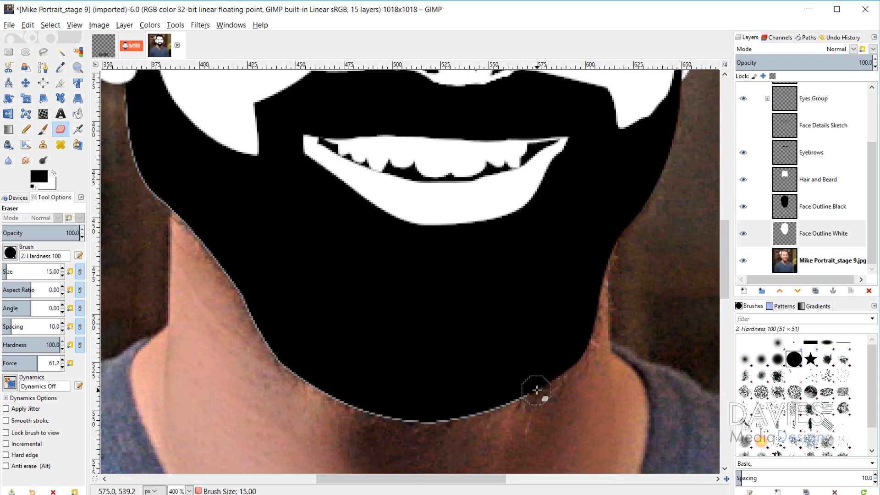
mouse_move(536, 393)
mouse_down()
mouse_move(491, 406)
mouse_move(285, 356)
mouse_move(143, 187)
mouse_move(134, 103)
mouse_up()
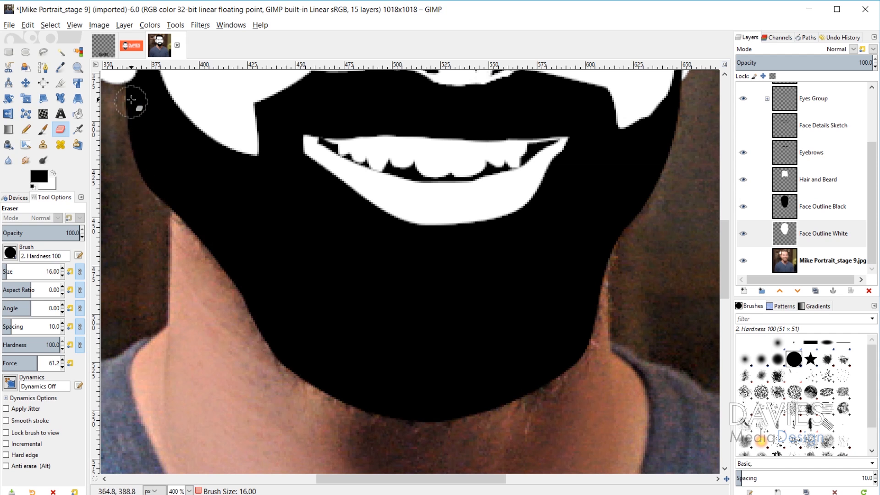
- Hide the original photo layer so only the illustration layers are shown
scroll(521, 304, down, 3)
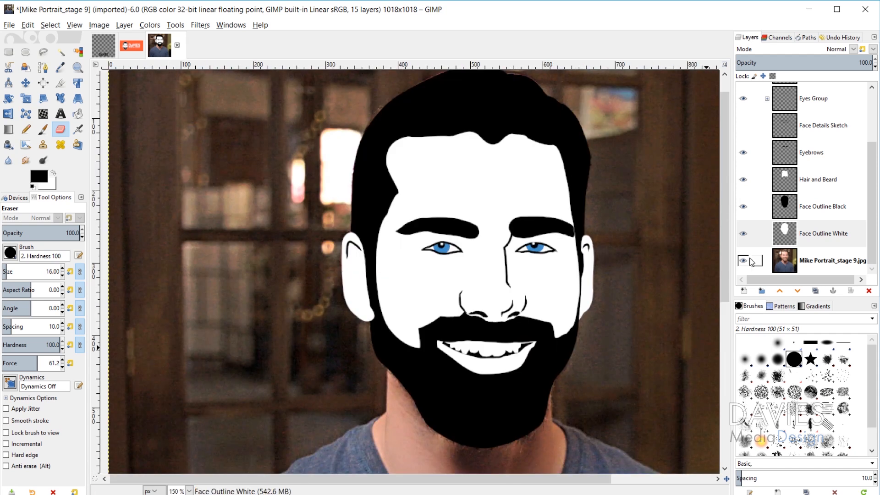
click(744, 261)
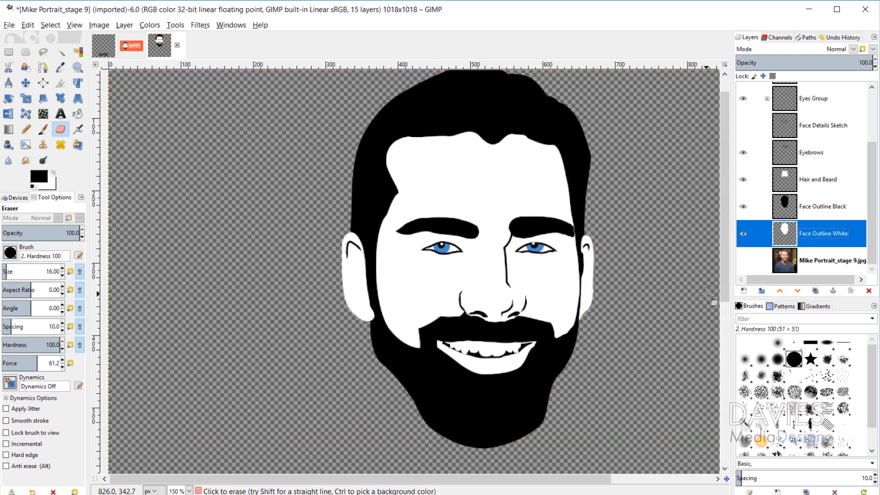
- Try to paint the upper edge of the left-hand mouth corner white on the Lips layer with a size 2 Paintbrush
scroll(452, 353, up, 7)
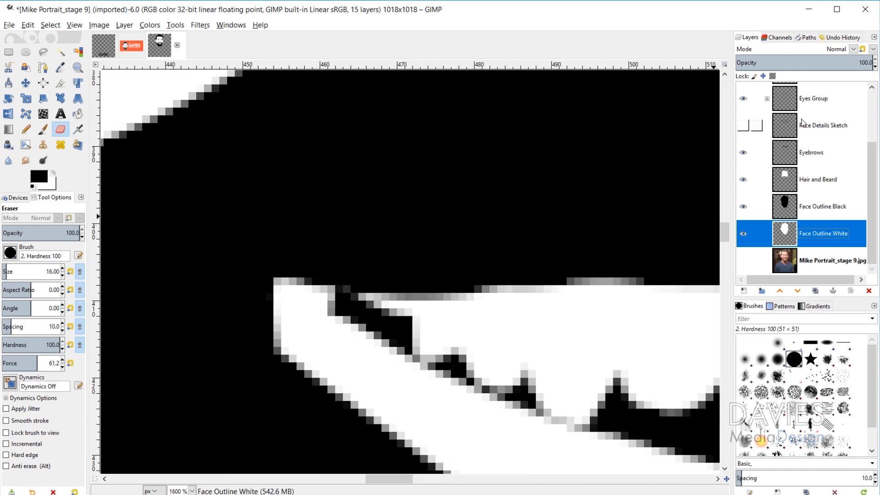
scroll(804, 138, up, 3)
click(784, 124)
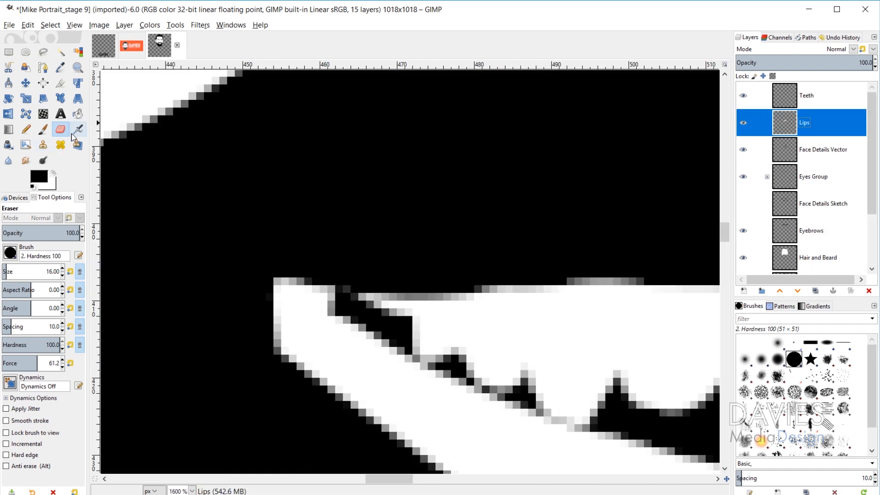
click(43, 129)
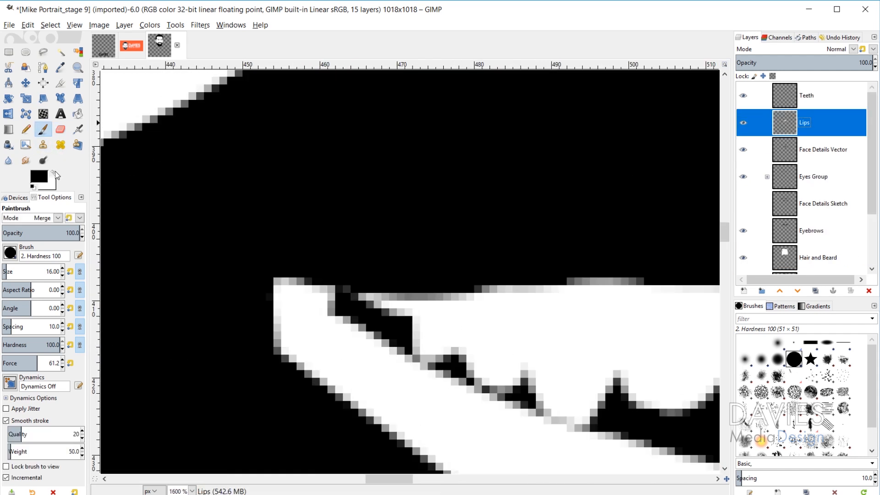
click(54, 174)
key(bracketleft)
key(bracketleft)
key(bracketleft)
key(bracketleft)
key(bracketleft)
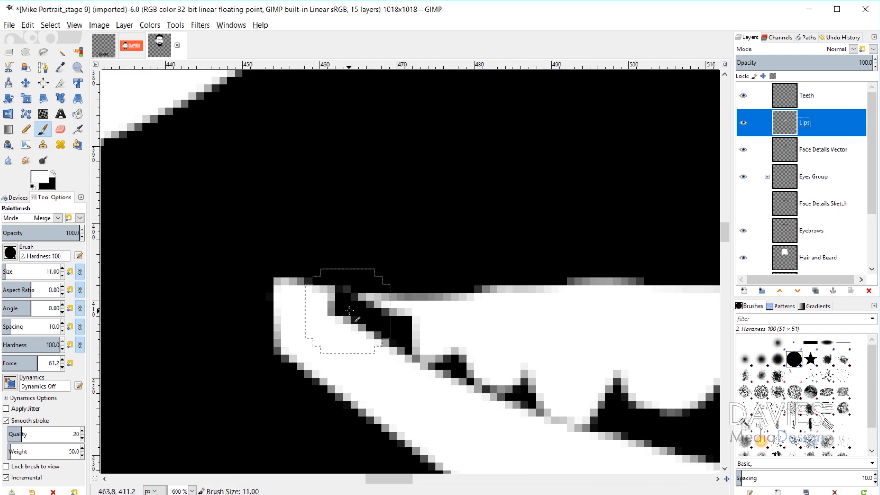
key(bracketleft)
key(bracketleft)
key(bracketleft)
key(bracketleft)
key(bracketleft)
key(bracketleft)
key(bracketleft)
key(bracketleft)
key(bracketleft)
key(bracketleft)
drag(330, 289, 378, 293)
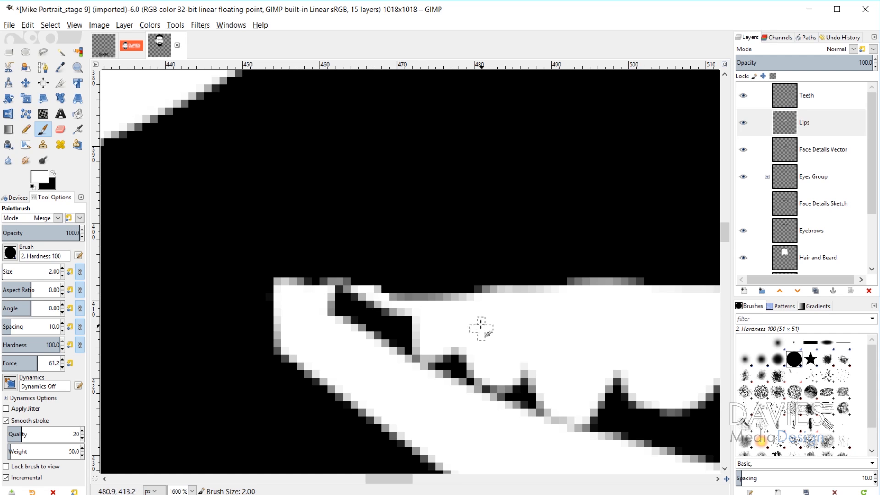
key(ctrl+z)
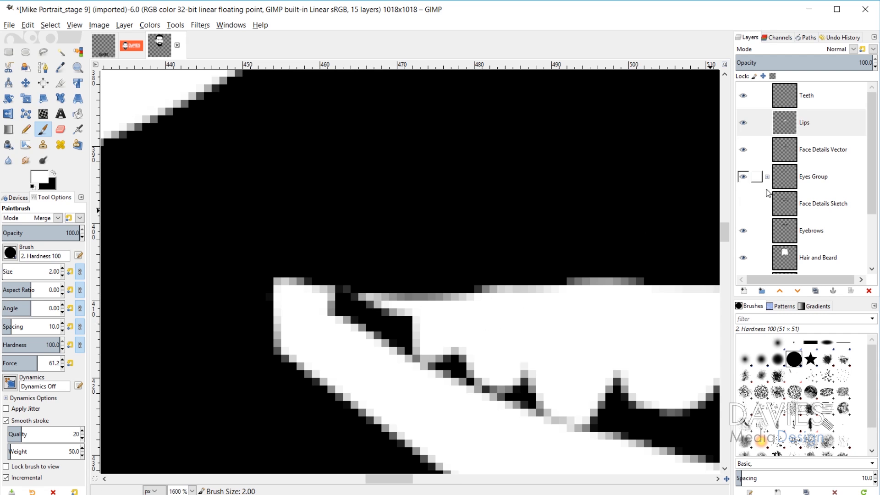
- Trim the white tooth edge near the left-hand mouth corner on the Teeth layer with a size 2 Eraser
click(786, 91)
click(60, 129)
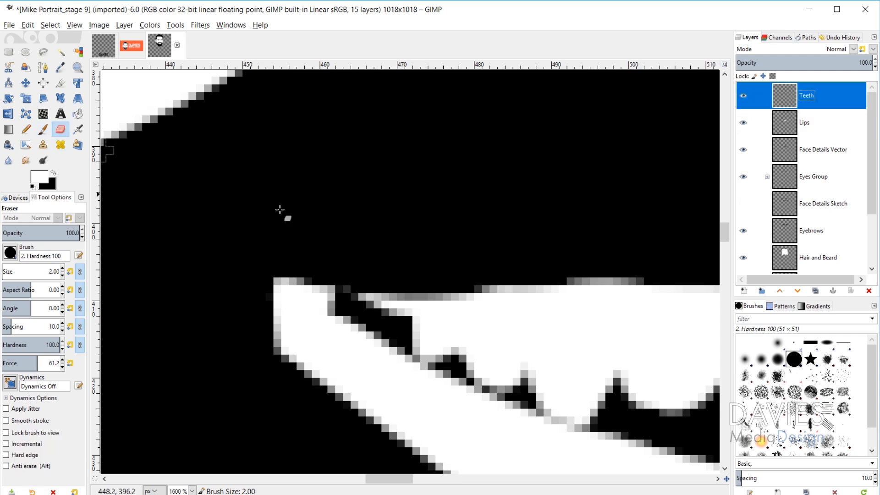
mouse_move(372, 293)
mouse_down()
mouse_move(353, 300)
mouse_move(385, 298)
mouse_move(363, 305)
mouse_move(408, 317)
mouse_up()
scroll(579, 376, down, 2)
scroll(579, 376, down, 4)
scroll(396, 351, down, 1)
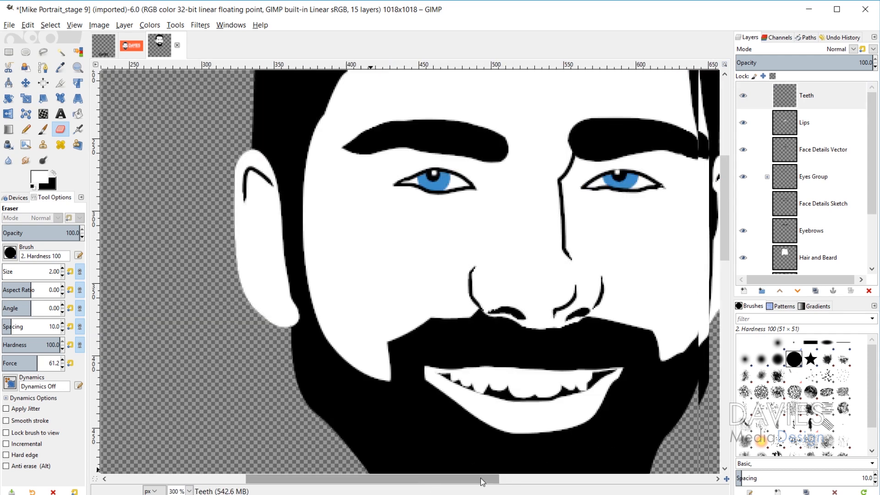
scroll(396, 350, down, 1)
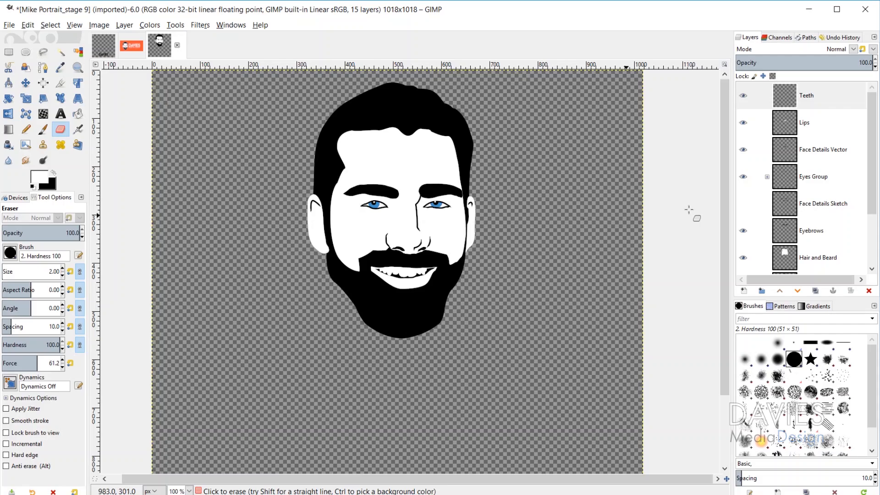
scroll(830, 202, down, 3)
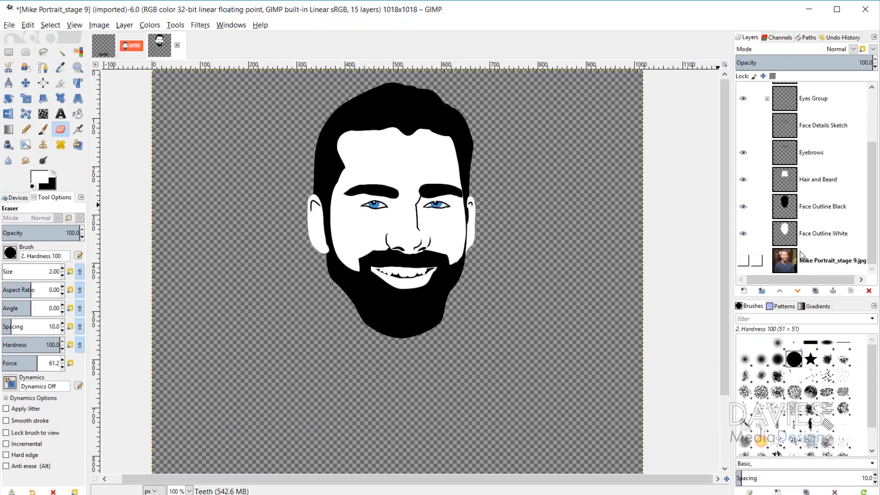
scroll(813, 234, up, 3)
scroll(803, 116, down, 3)
scroll(792, 165, up, 2)
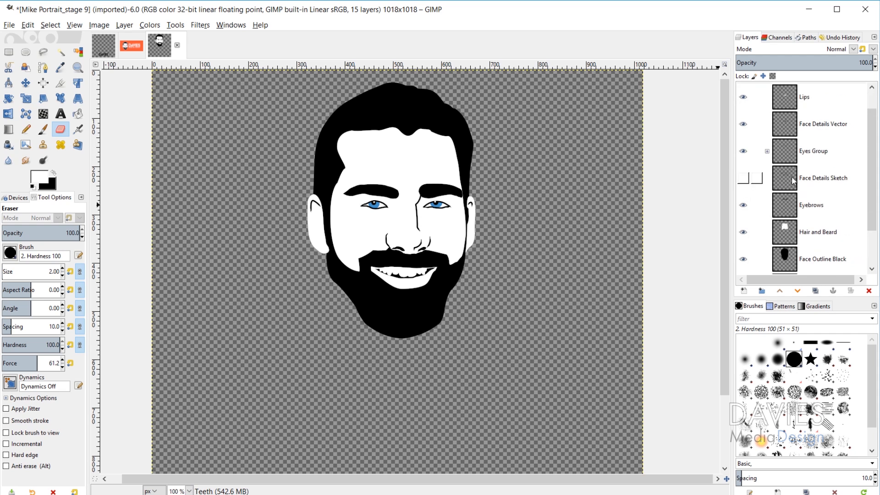
- Create a new layer from the visible illustration at the head of the layer stack, above Teeth
scroll(797, 183, down, 3)
scroll(823, 220, up, 2)
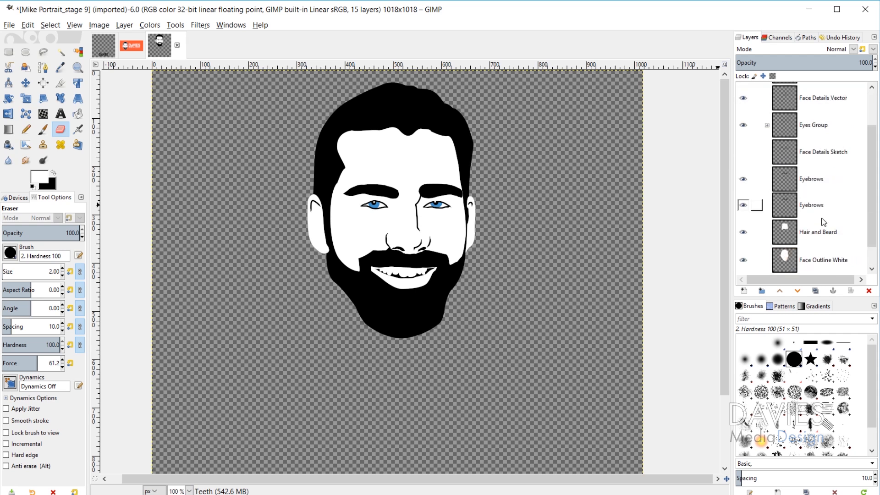
scroll(824, 222, up, 2)
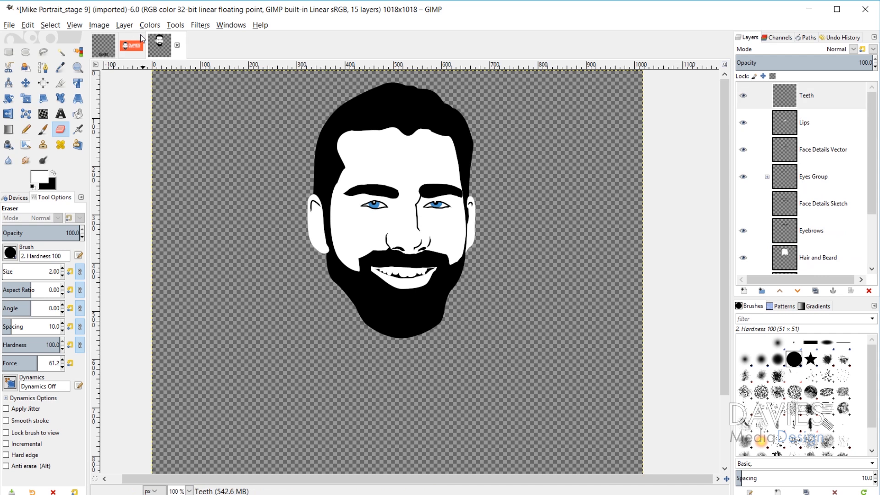
click(125, 25)
click(146, 50)
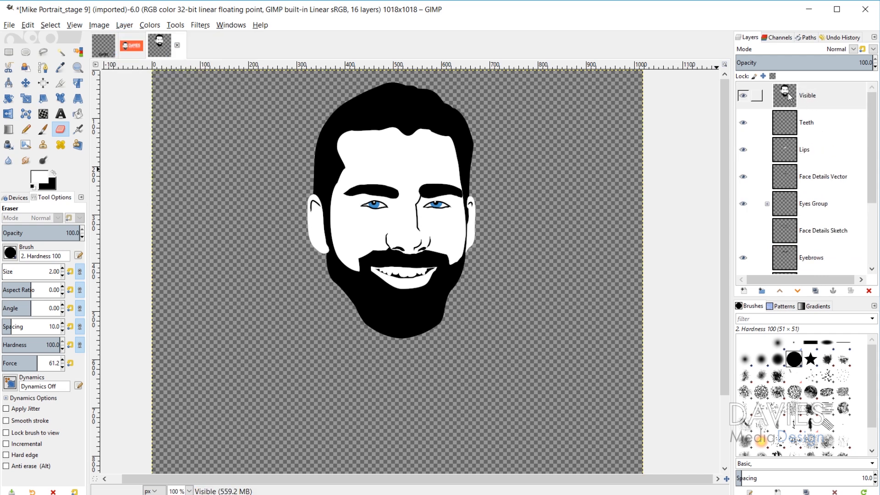
- Show only the merged Visible layer by hiding every other layer
shift+click(743, 96)
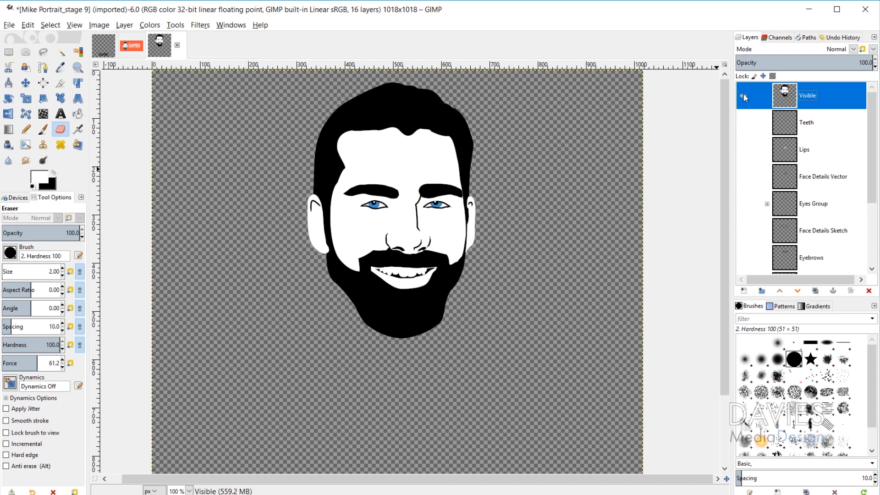
click(744, 97)
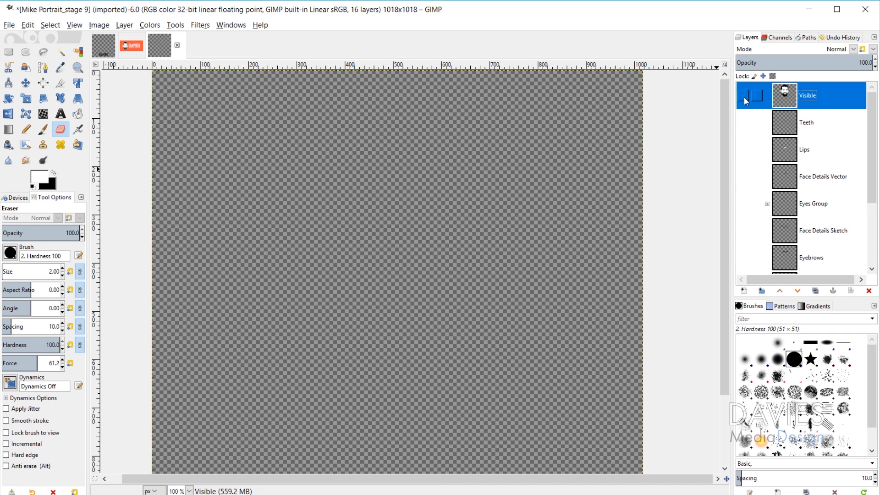
click(744, 98)
click(744, 97)
click(744, 97)
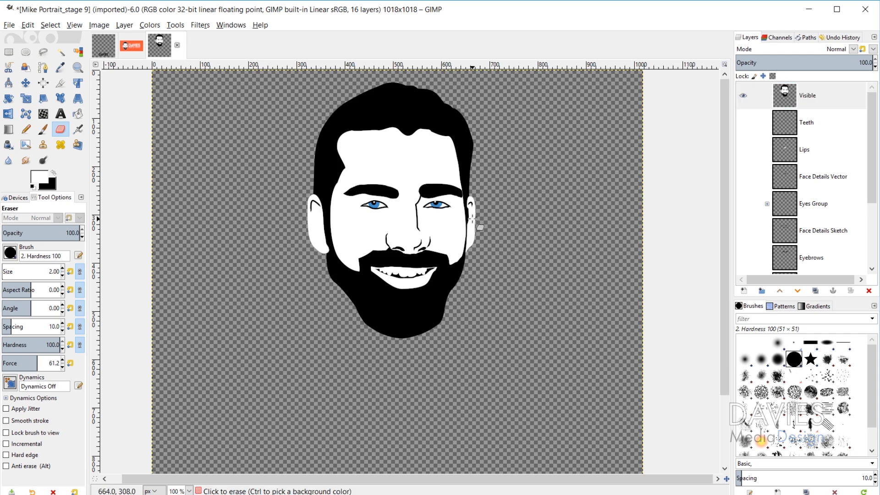
- Move the merged head down toward the middle of the canvas and fit its layer to the image size
key(m)
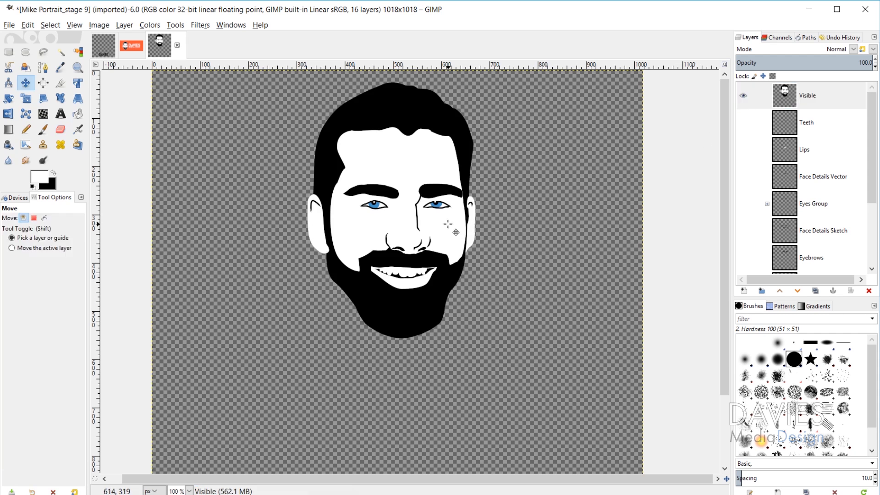
drag(426, 220, 419, 270)
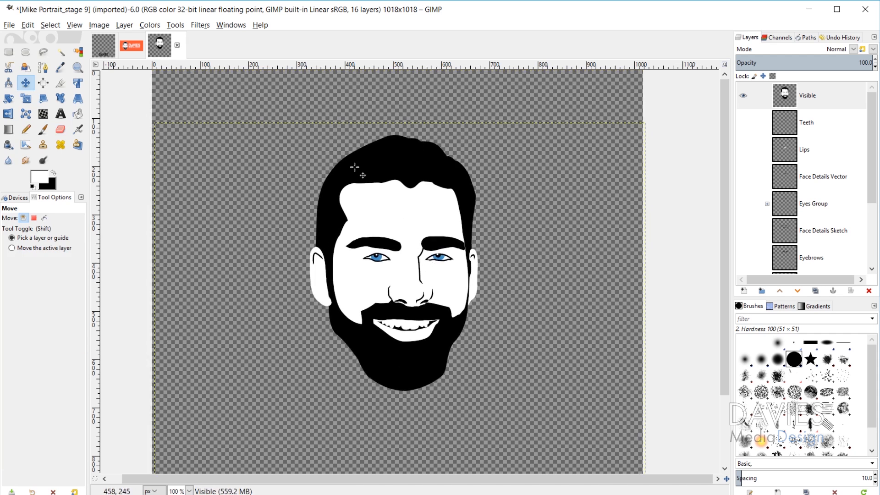
click(125, 25)
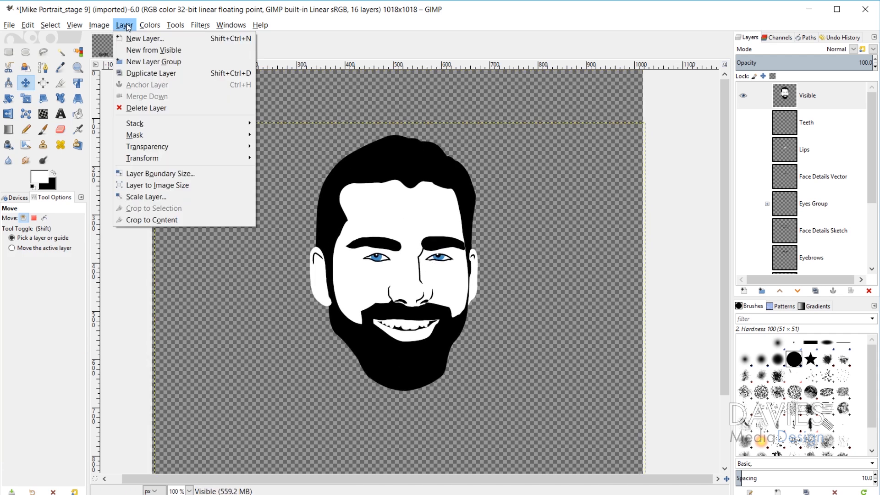
click(157, 185)
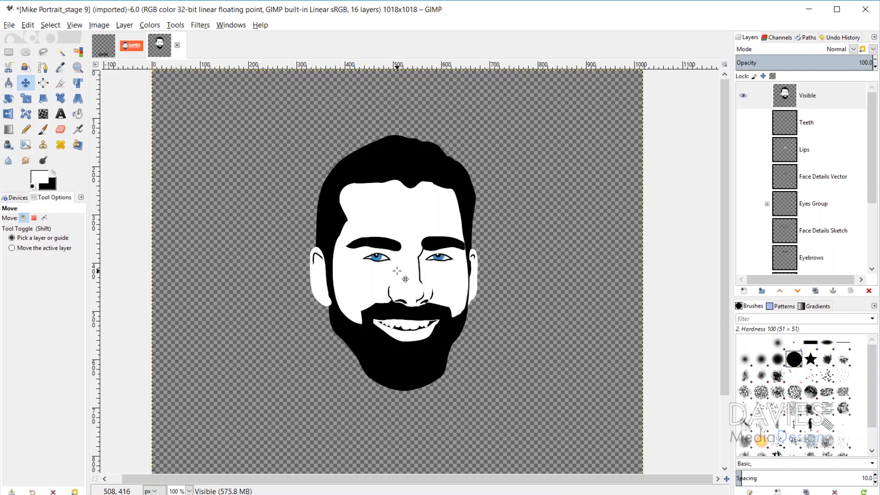
- Select the head's silhouette from the Visible layer's alpha and grow the selection by 5 px
click(787, 101)
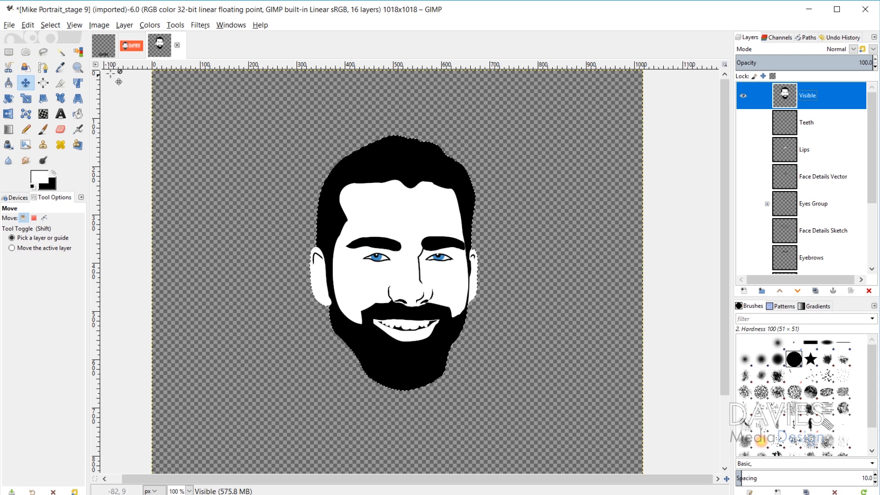
click(46, 25)
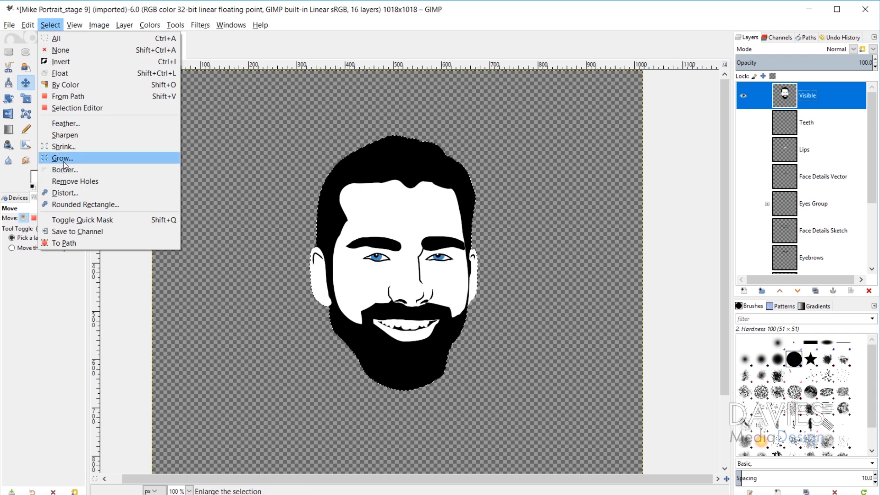
click(91, 170)
drag(66, 145, 288, 122)
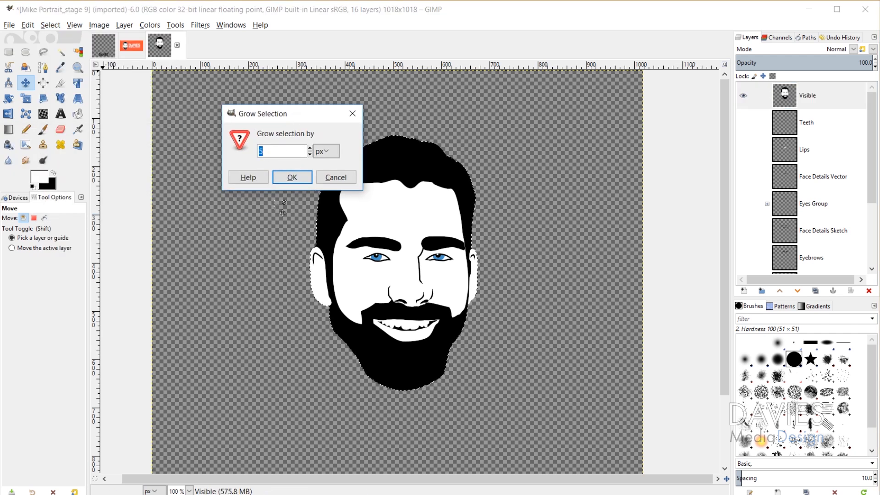
click(292, 178)
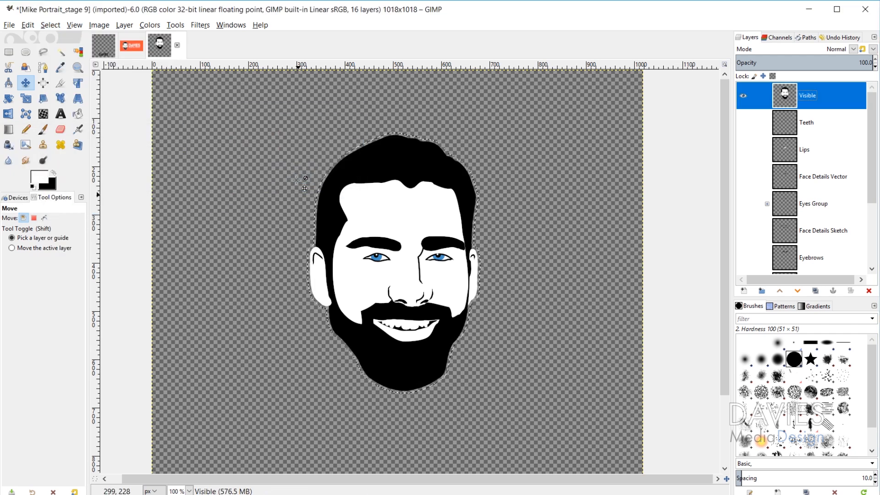
- Add a transparent layer named Black Stroke beneath the Visible layer and fill the grown selection with black
click(743, 292)
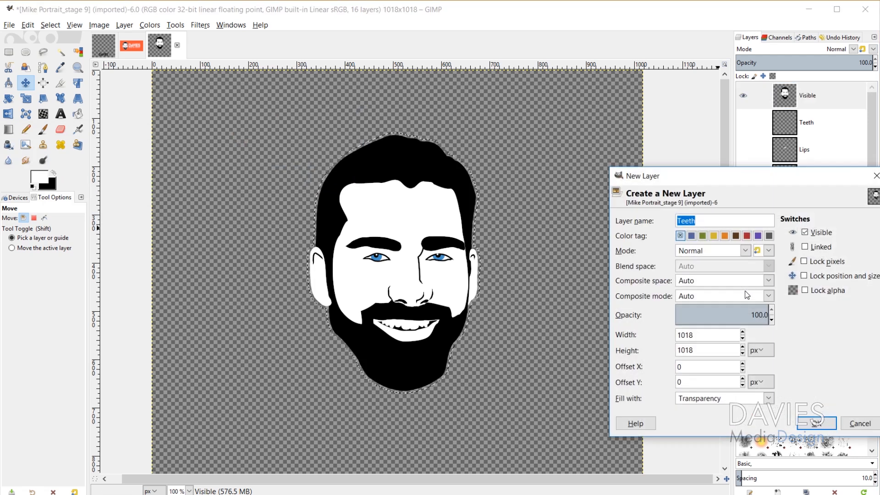
text(Black Stroke)
click(817, 423)
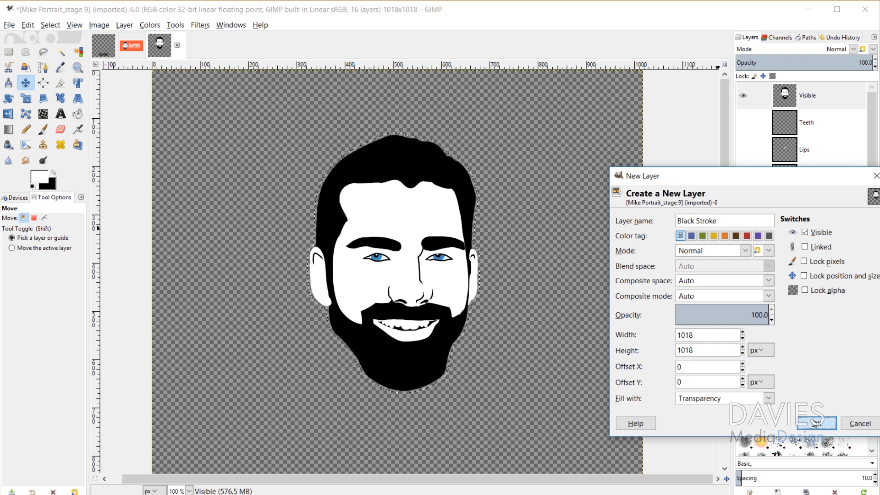
drag(790, 96, 791, 131)
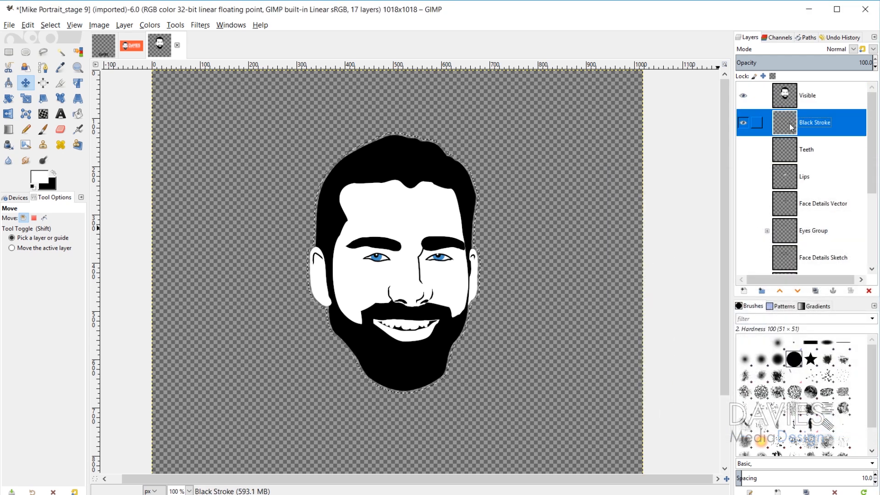
click(79, 115)
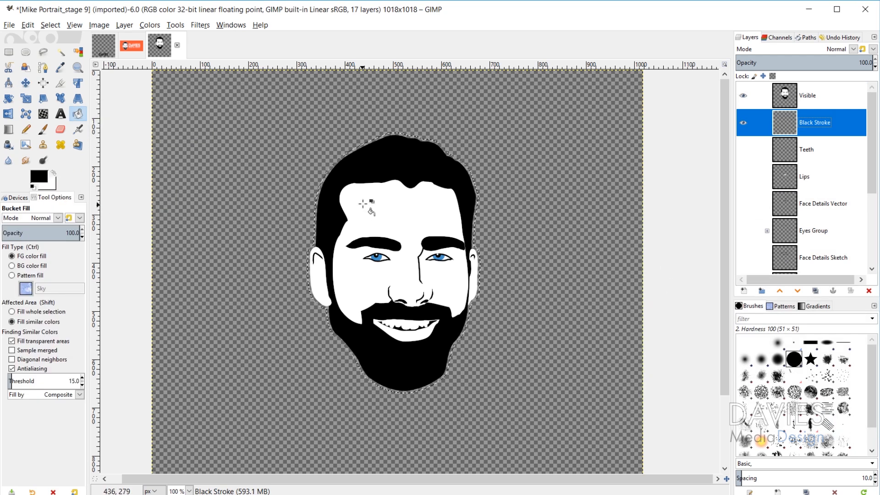
click(377, 196)
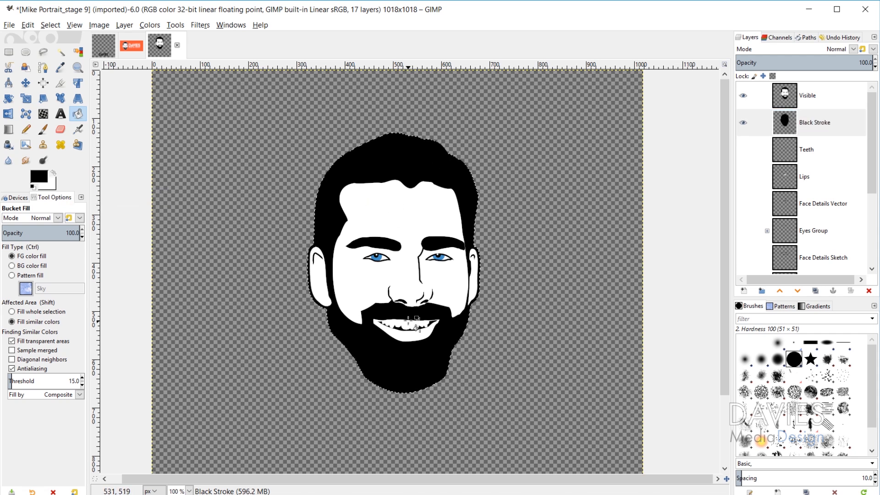
- Grow the black outline's selection by another 5 px
click(50, 25)
click(75, 161)
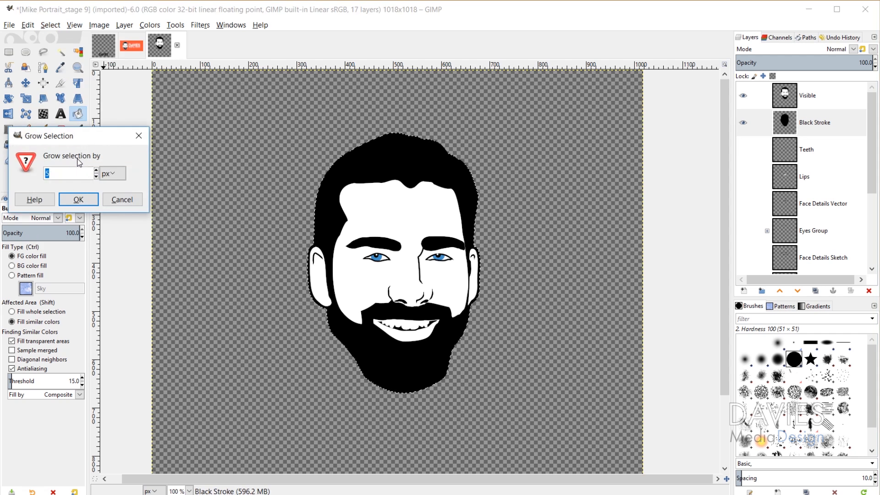
drag(81, 139, 220, 103)
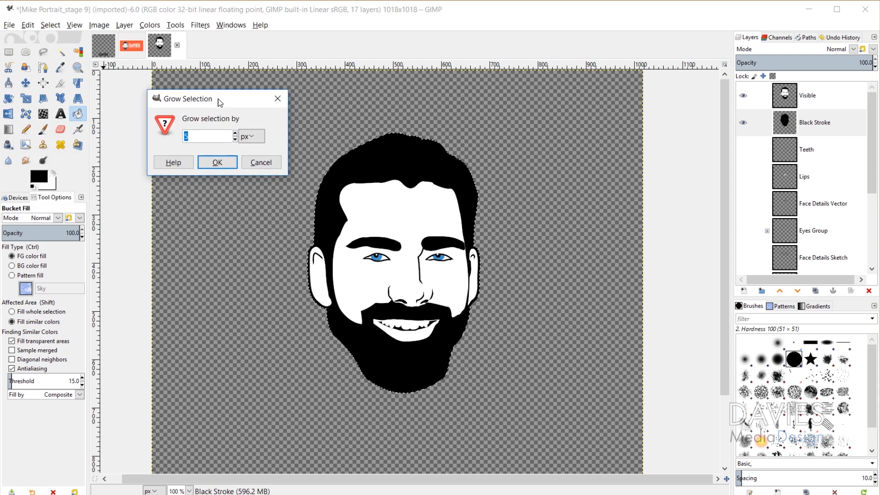
click(217, 162)
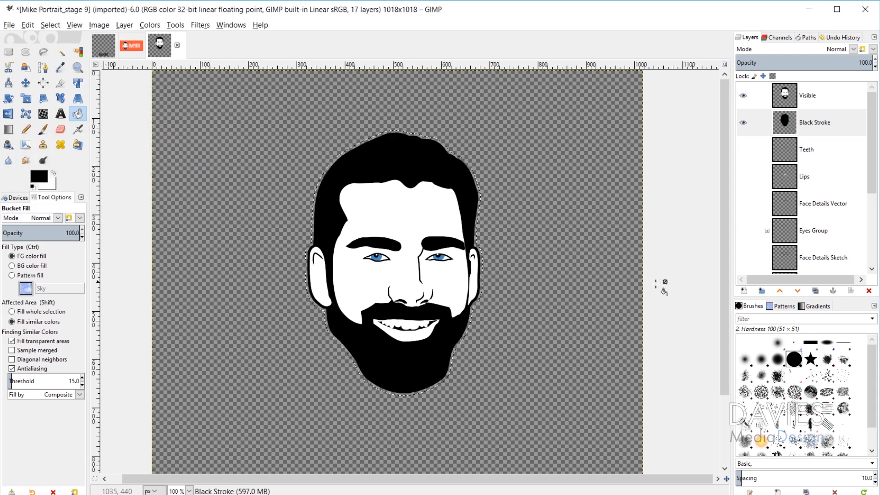
- Add a layer named White Stroke beneath Black Stroke and fill the enlarged selection with white
click(744, 290)
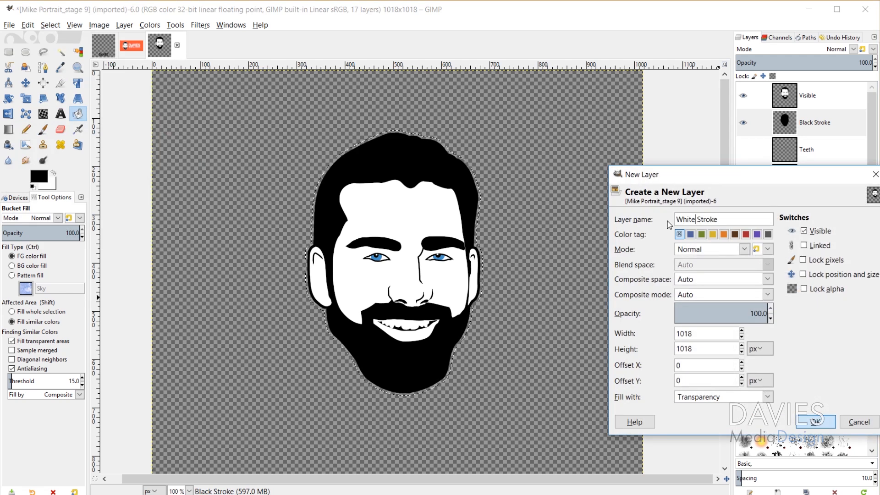
key(Return)
click(795, 126)
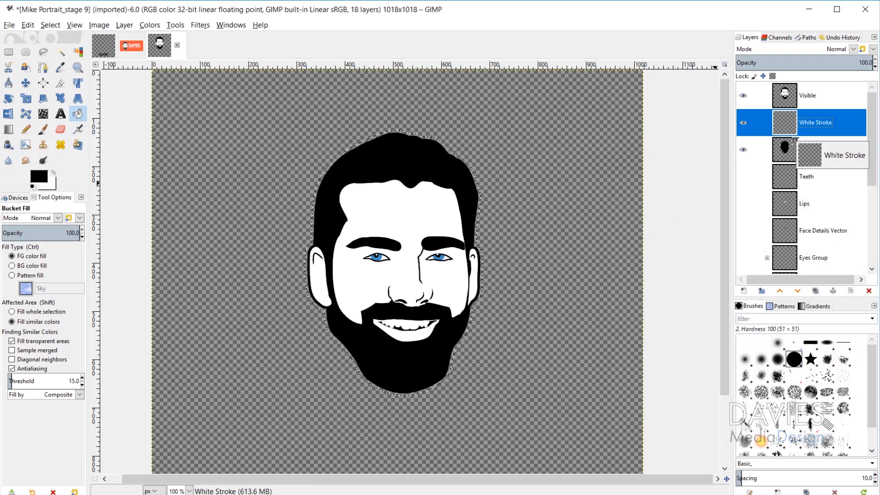
drag(795, 140, 796, 158)
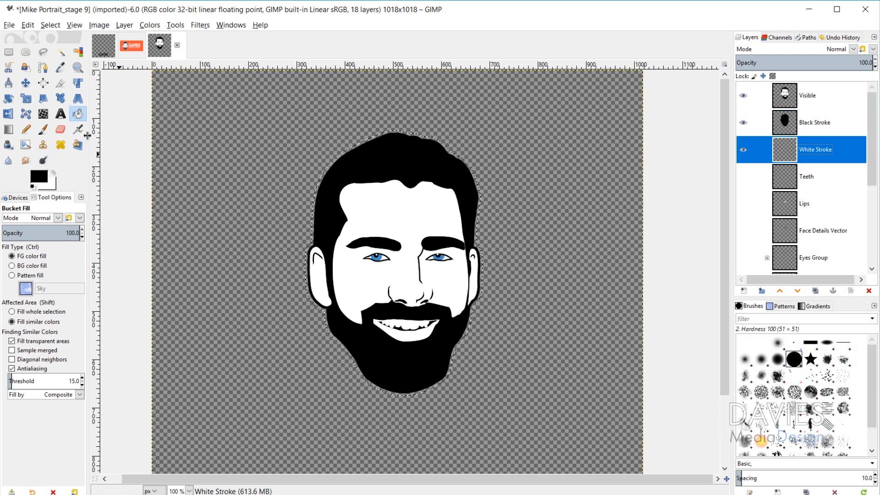
click(54, 172)
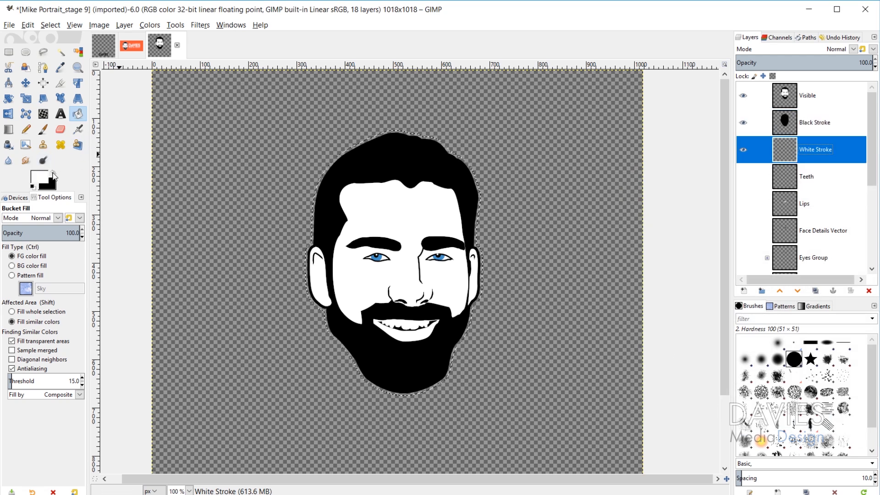
click(385, 197)
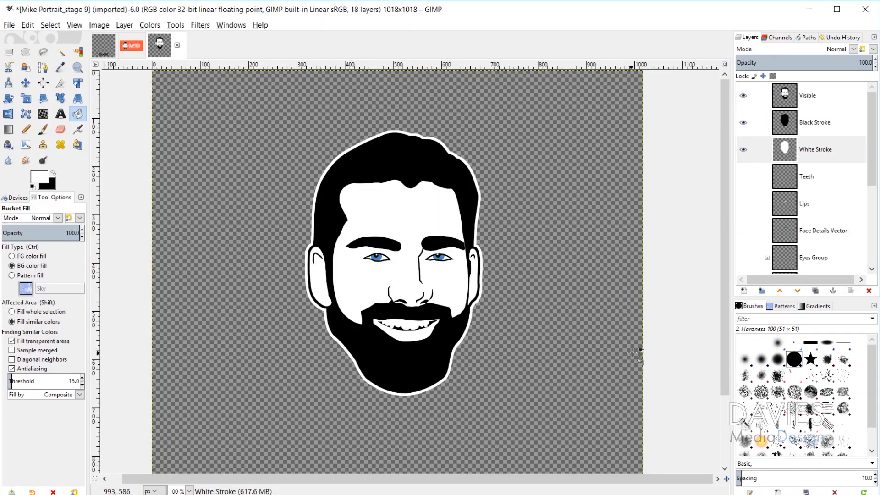
- Draw a crop area of about 2094 x 704 px around the head, extending past the canvas's right edge with growing allowed
ctrl+scroll(638, 356, down, 2)
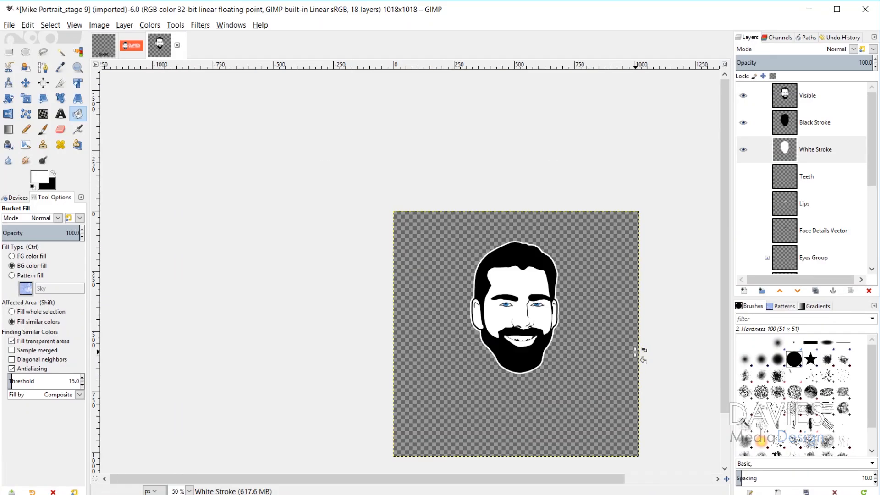
drag(583, 478, 664, 478)
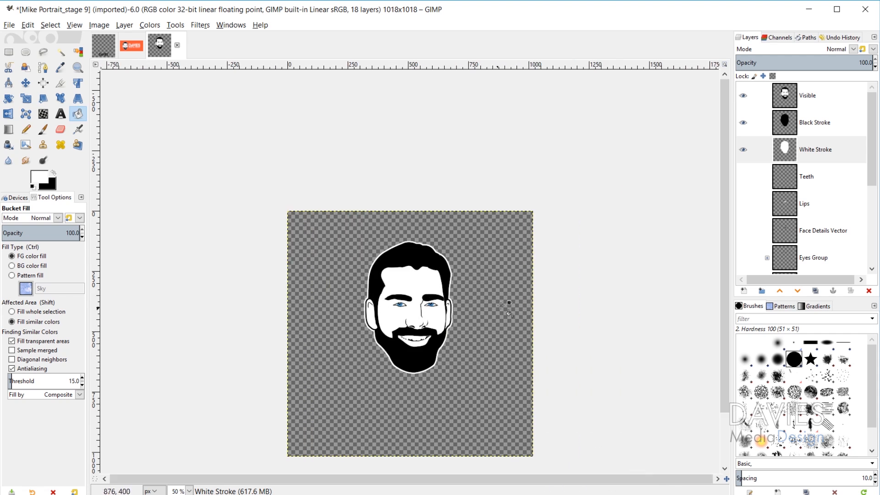
click(66, 87)
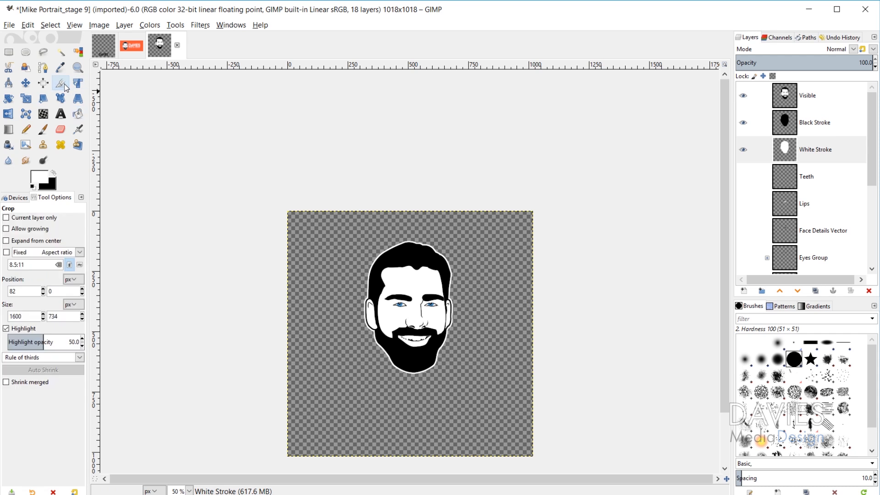
click(7, 229)
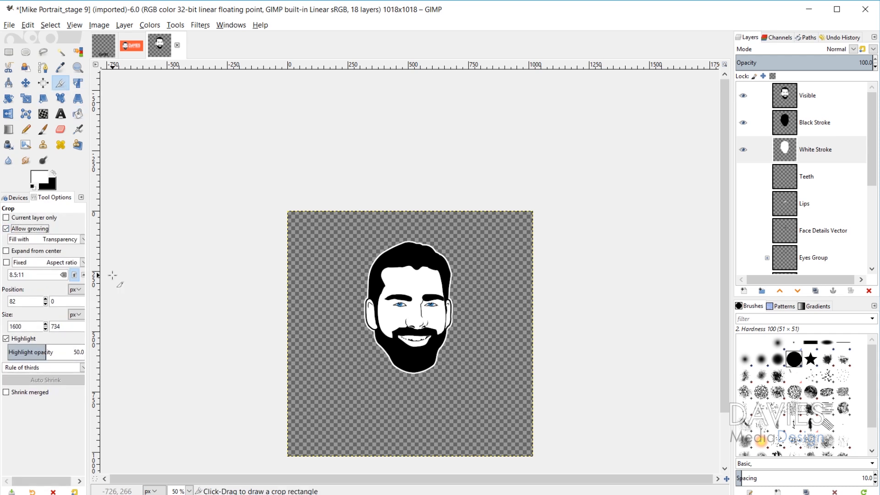
mouse_move(323, 220)
mouse_down()
mouse_move(563, 348)
mouse_move(808, 389)
mouse_move(752, 380)
mouse_move(868, 366)
mouse_move(828, 390)
mouse_up()
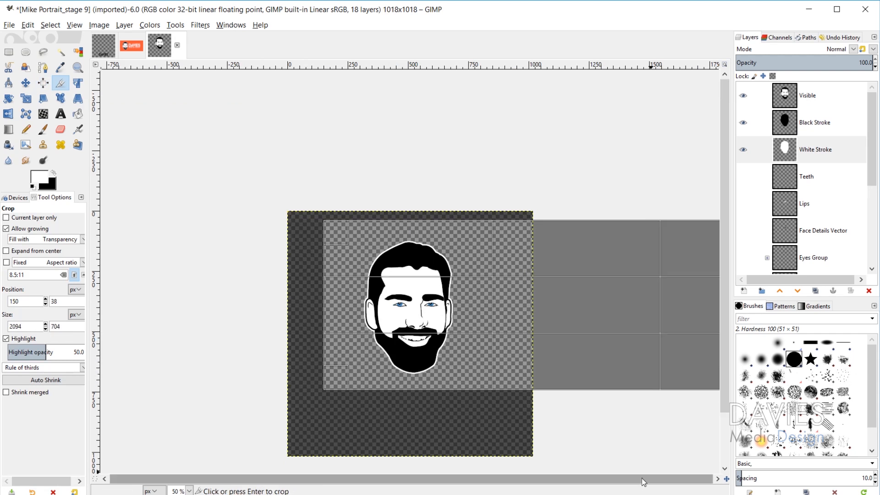
- Enlarge the crop area to about 2295 x 845 px past the canvas's upper edge and apply the crop
key(minus)
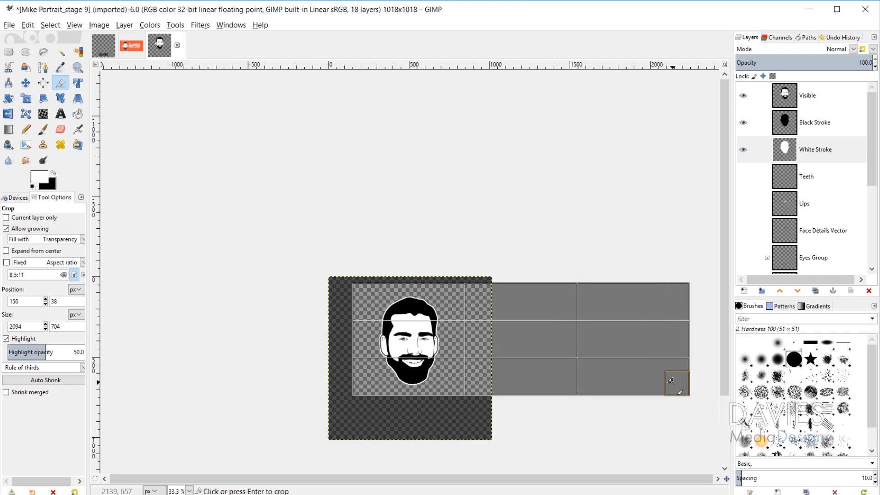
drag(674, 379, 703, 393)
drag(589, 294, 585, 282)
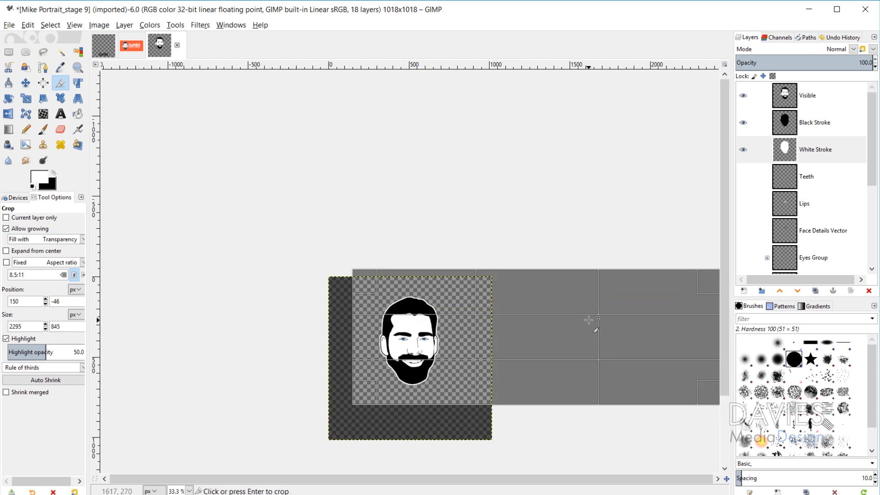
key(Return)
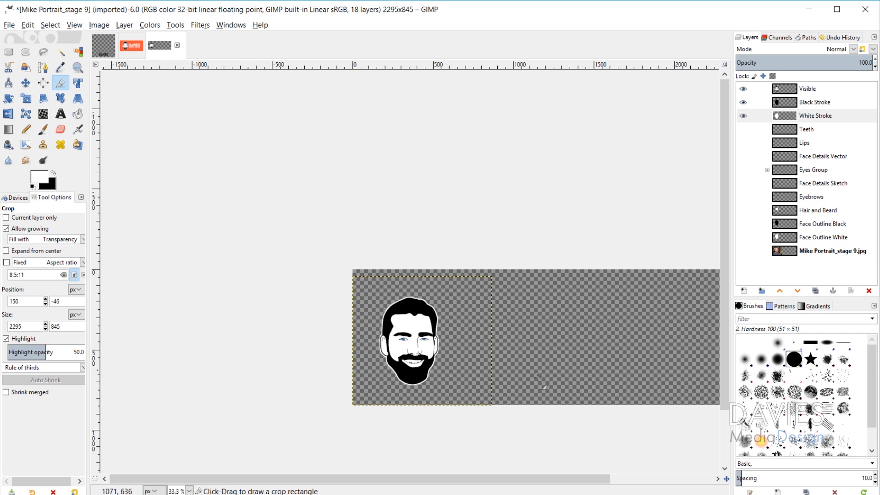
- Merge the Visible layer down through Black Stroke and White Stroke into a single layer
click(786, 91)
right_click(787, 92)
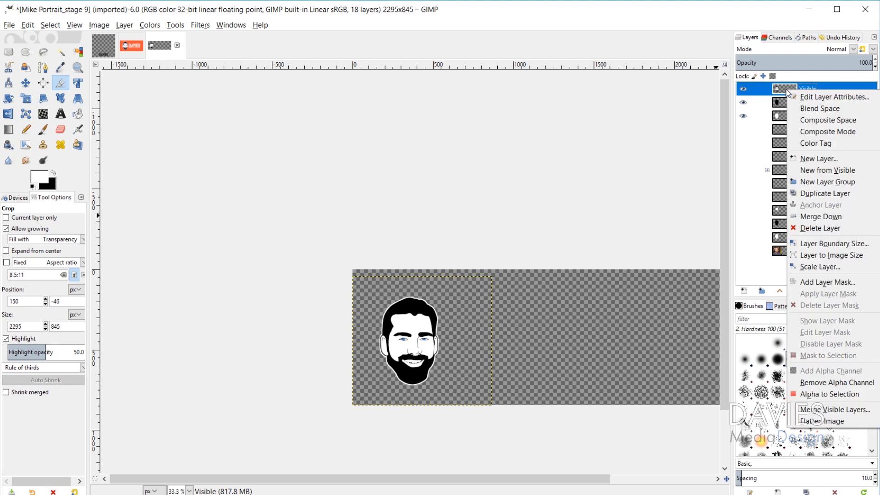
click(821, 216)
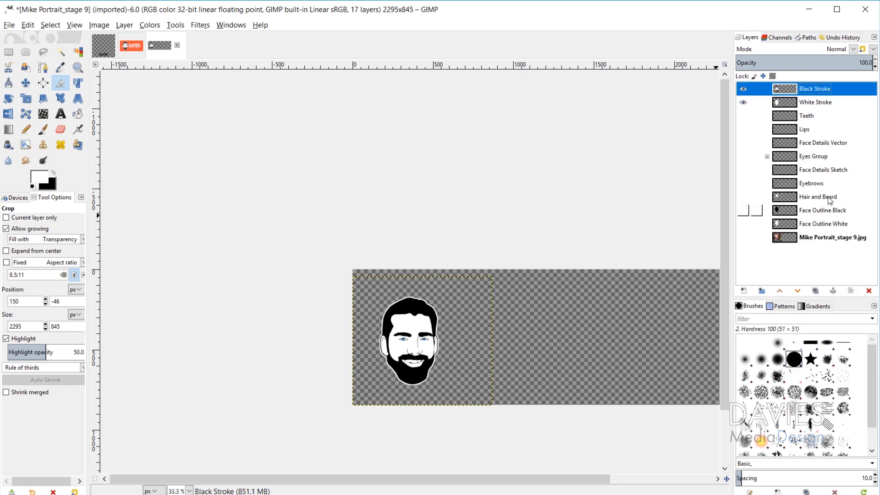
right_click(792, 89)
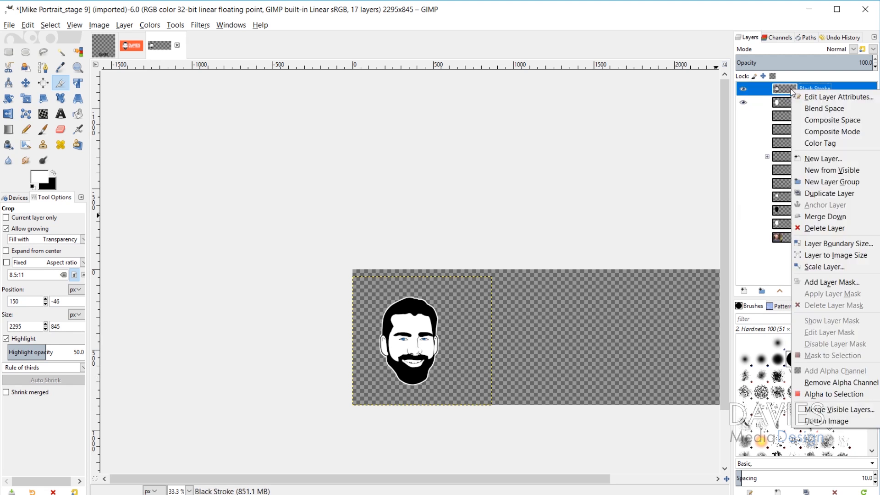
click(823, 217)
- Rename the merged layer as Vector Face and crop it to its content
double_click(816, 89)
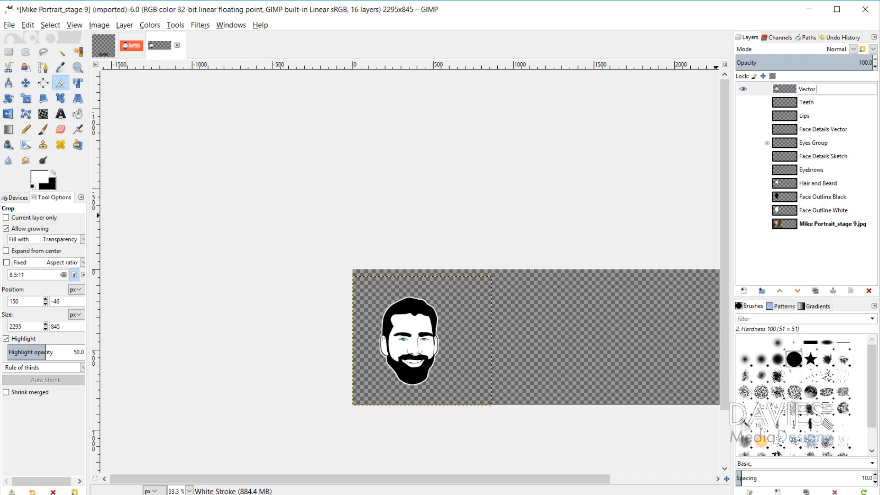
text(Vector Face)
key(Return)
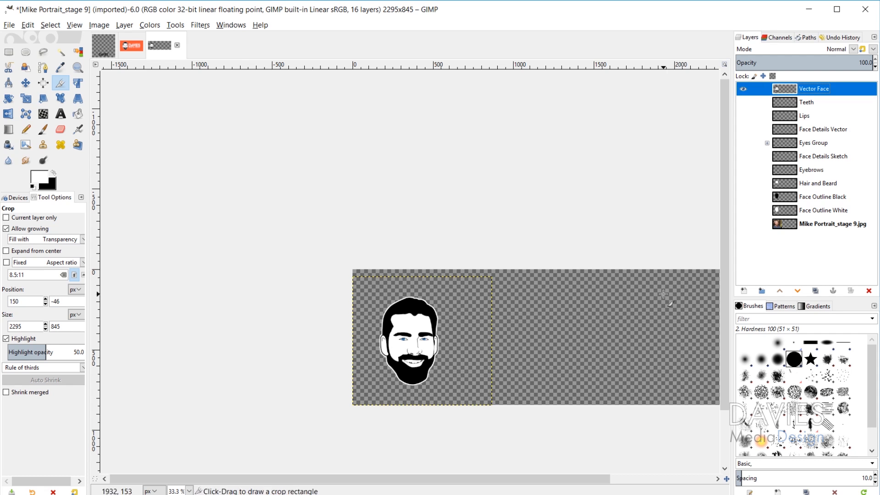
click(125, 25)
click(170, 220)
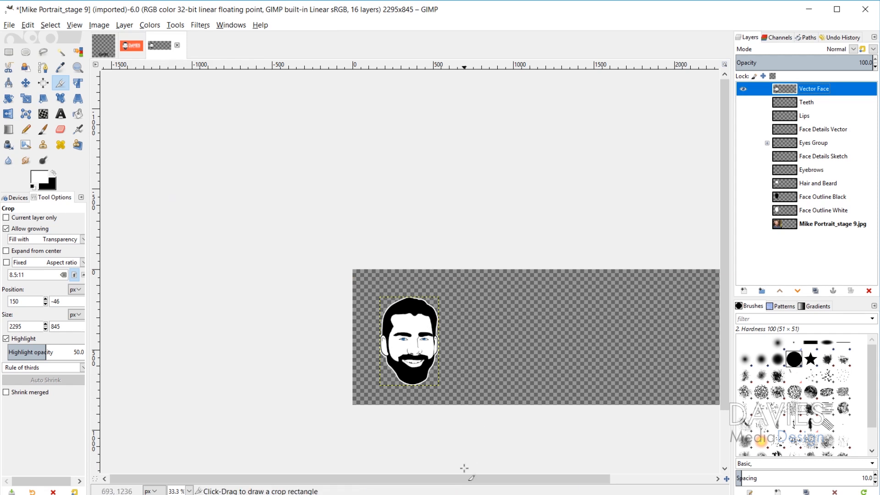
- Add the white Animosa Bold text DAVIES to the right of the head and set its size to 300 px
drag(463, 478, 519, 478)
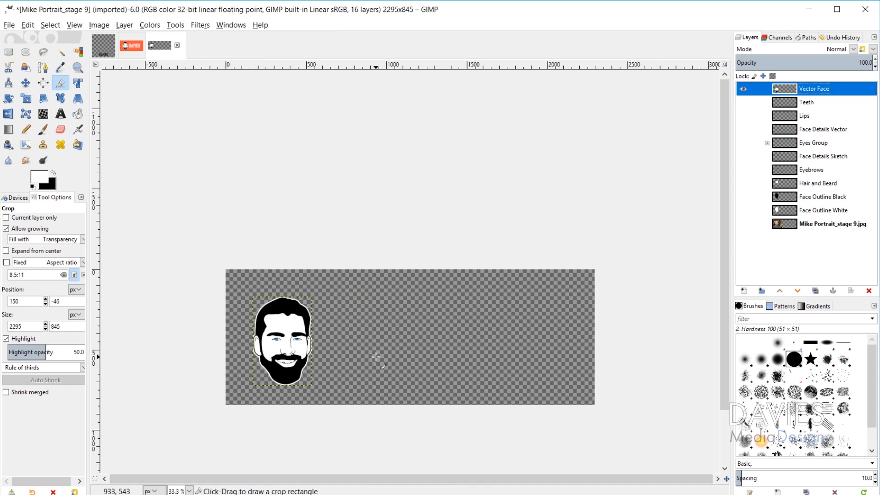
scroll(385, 355, down, 3)
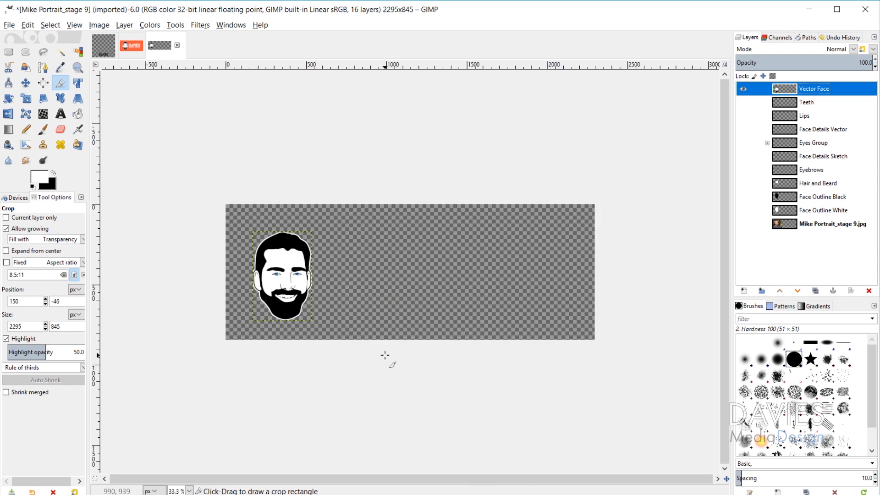
click(60, 114)
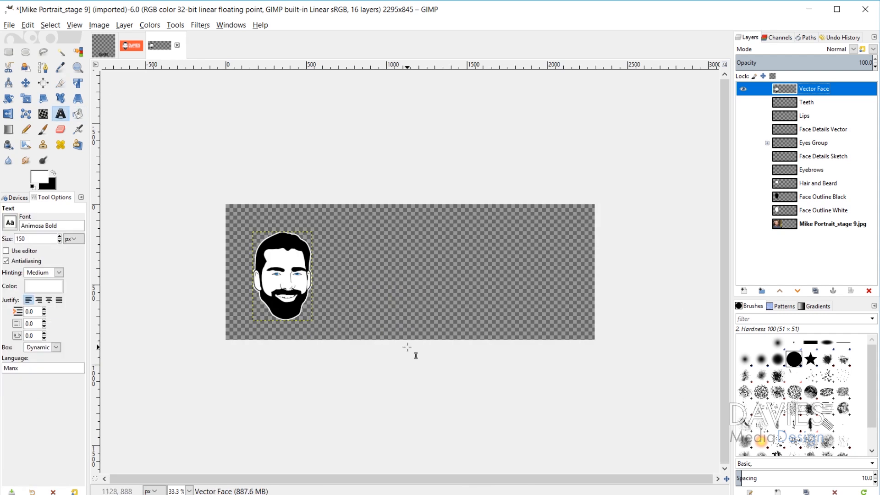
click(334, 245)
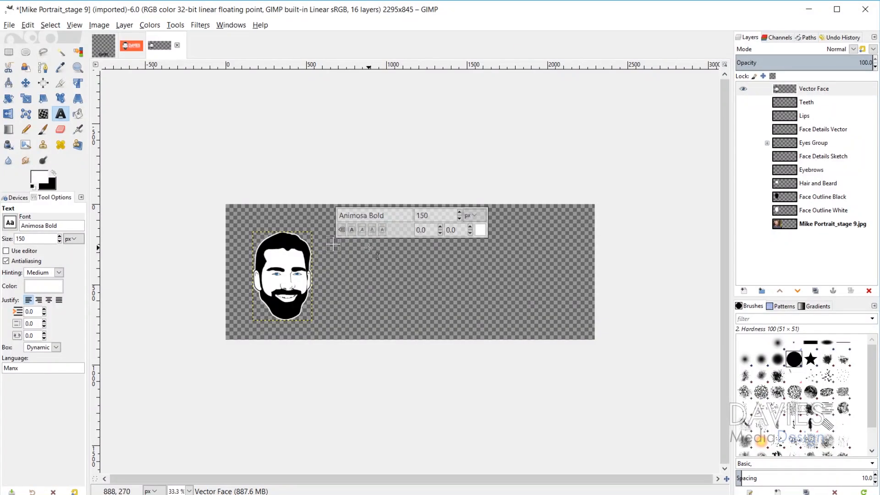
text(DAVOES)
key(BackSpace)
key(BackSpace)
key(BackSpace)
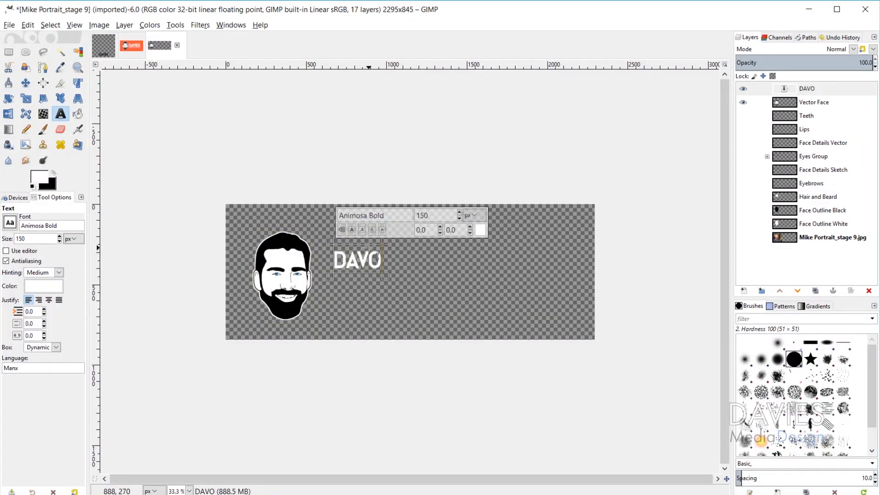
text(IES)
double_click(383, 268)
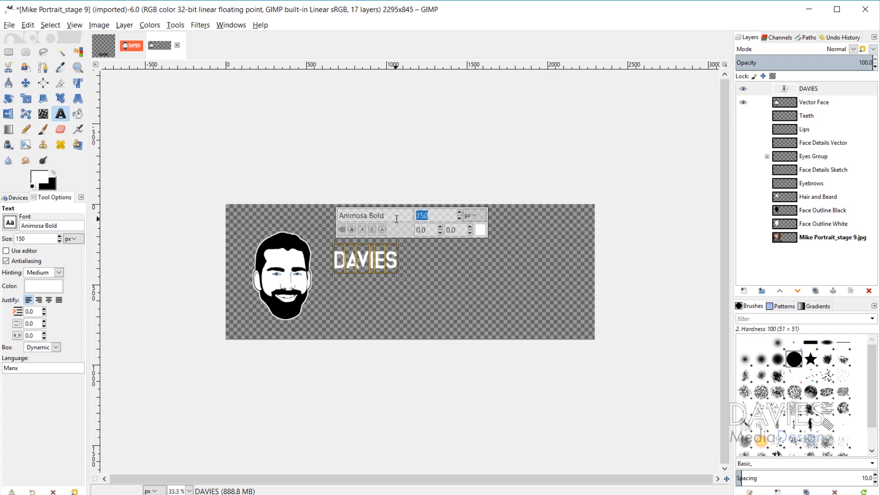
key(Return)
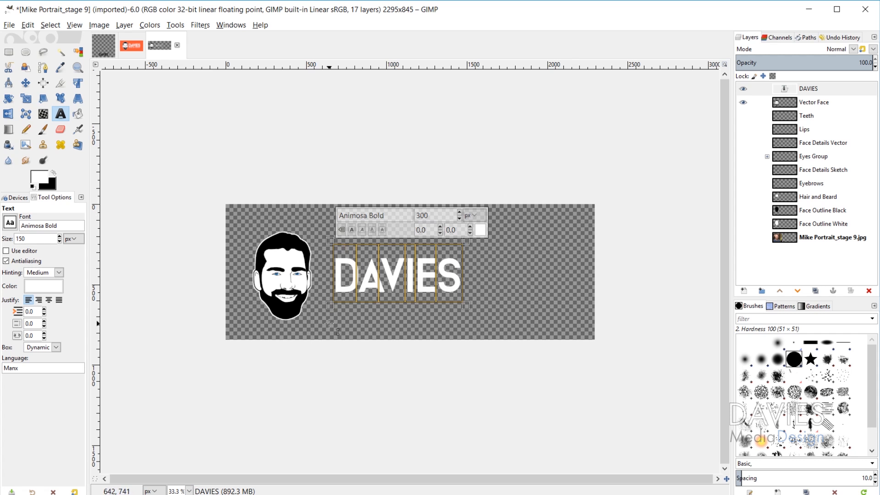
- Add the text MEDIA DESIGN at 150 px, then move DAVIES up and place the new line directly beneath it
click(323, 318)
text(MEDIA DESIGN)
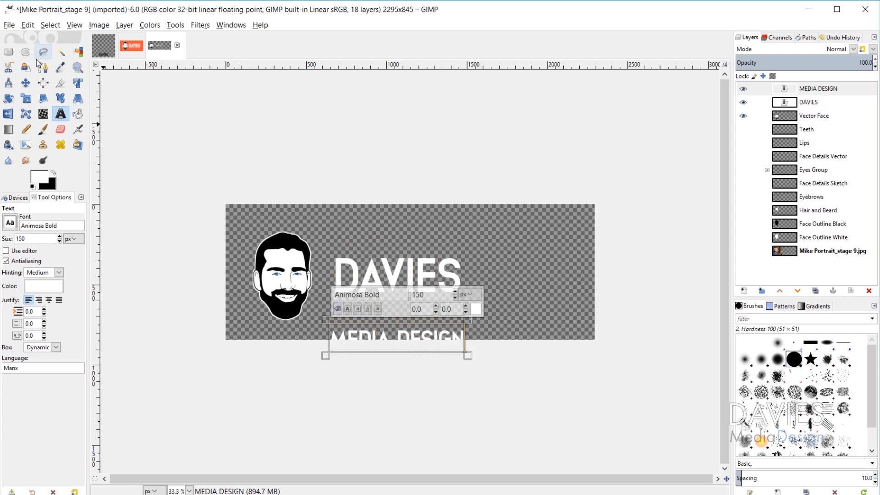
click(25, 83)
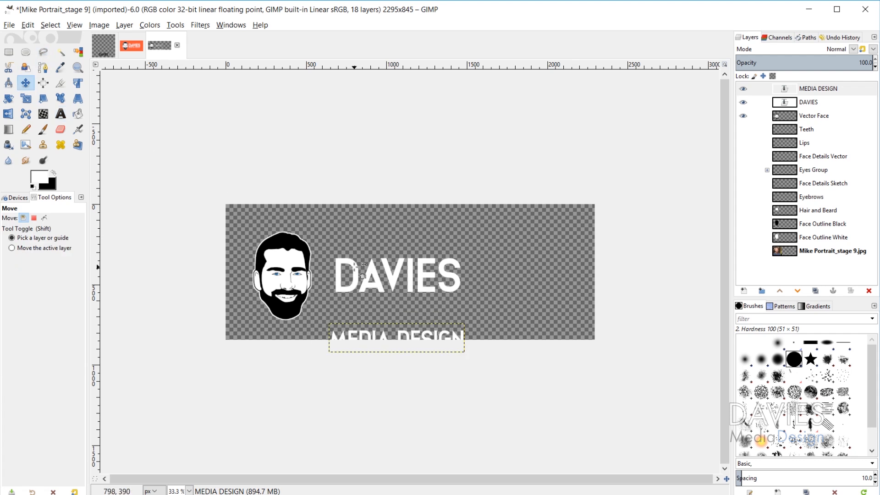
drag(358, 275, 358, 257)
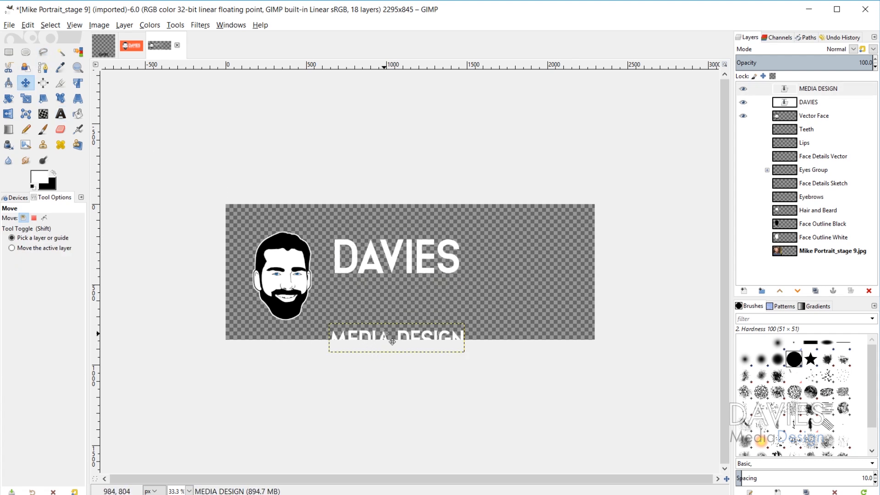
drag(392, 342, 370, 303)
- Reduce the size of the MEDIA DESIGN text to 100 px
scroll(369, 303, up, 1)
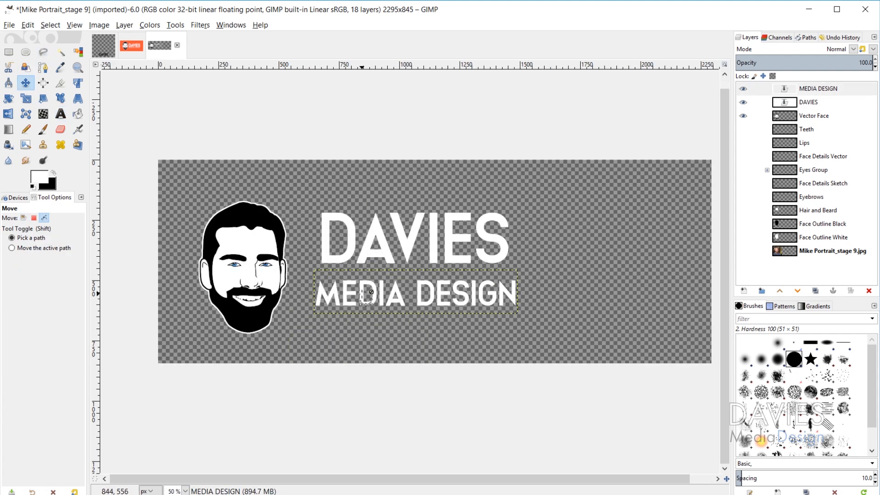
scroll(366, 297, up, 1)
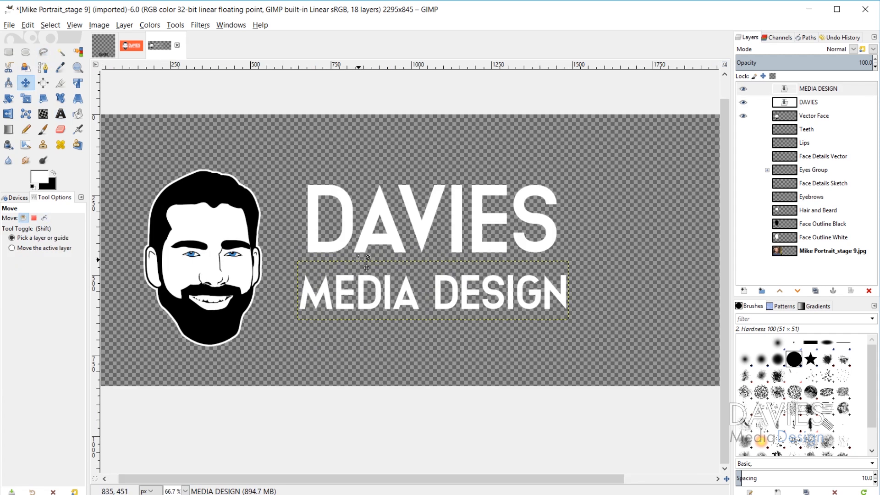
click(60, 113)
click(389, 293)
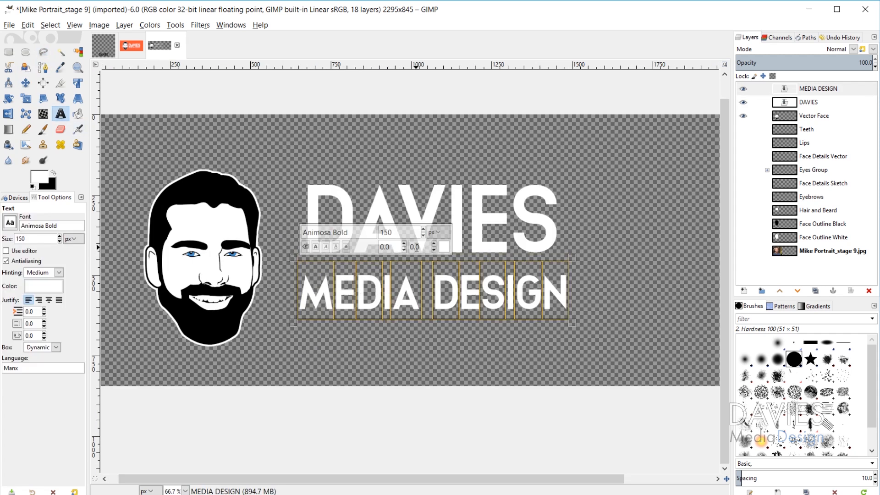
scroll(424, 238, down, 14)
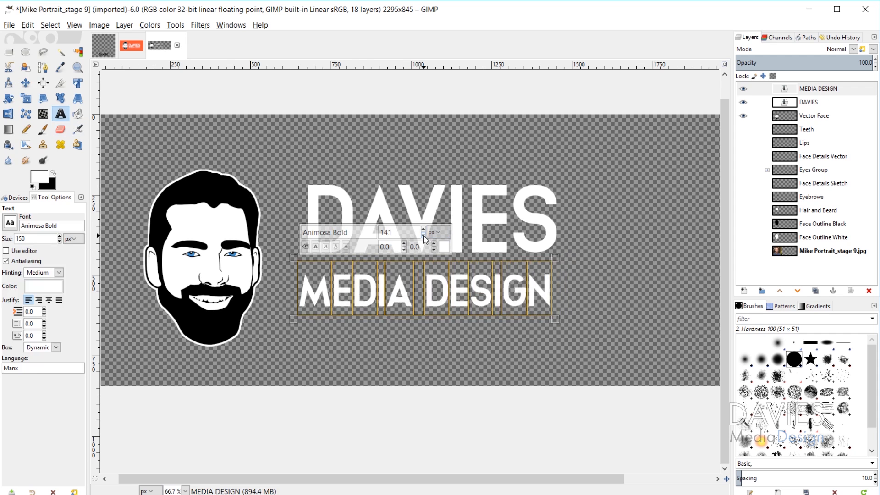
scroll(424, 239, down, 9)
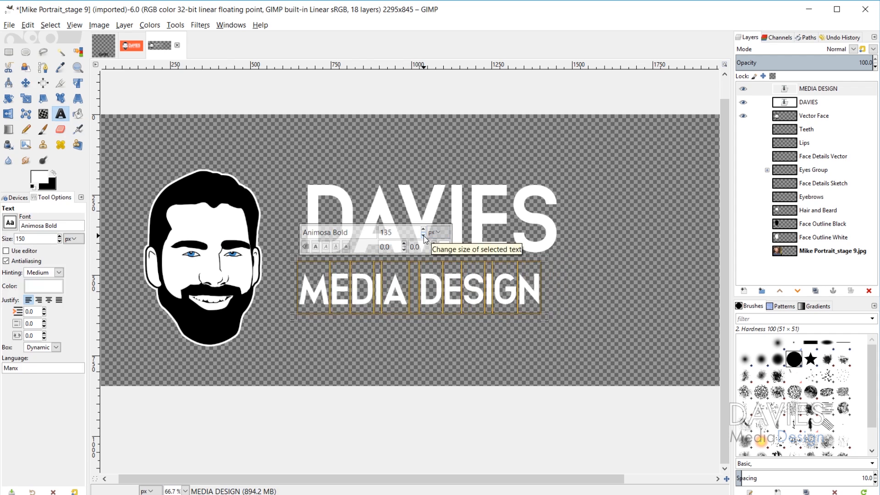
scroll(425, 239, down, 16)
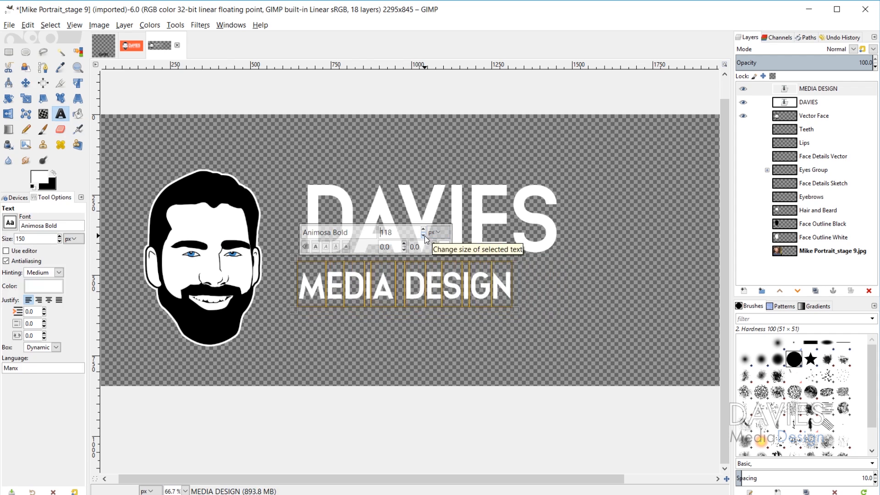
scroll(425, 237, down, 11)
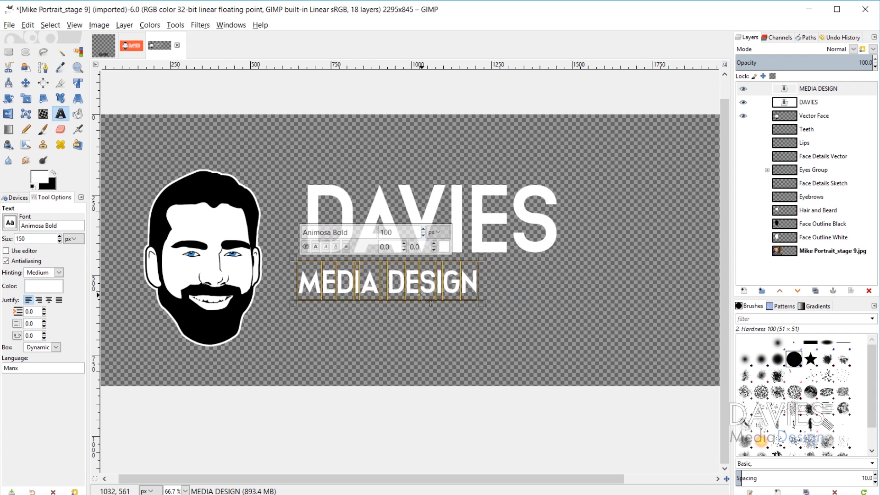
- Replace the MEDIA DESIGN text with ONLINE GIMP TUTORIALS and set its size to 60 px
text(ONLINE GIMP TUTORIALS)
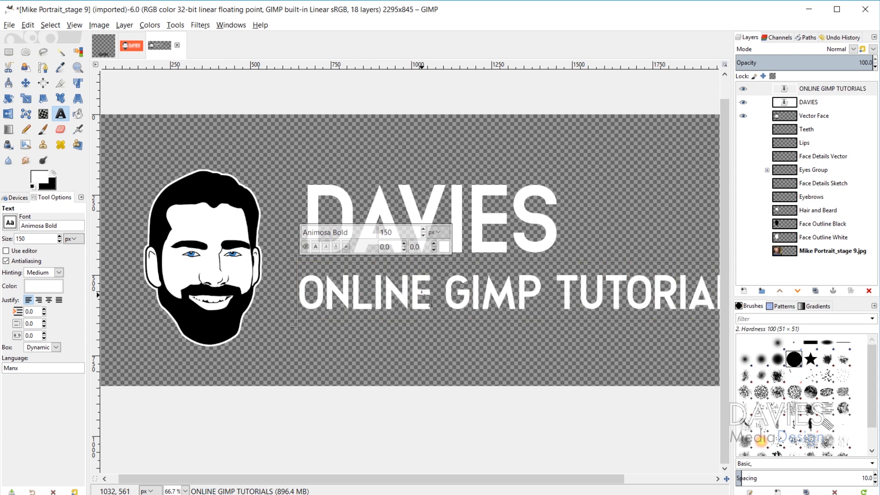
key(Escape)
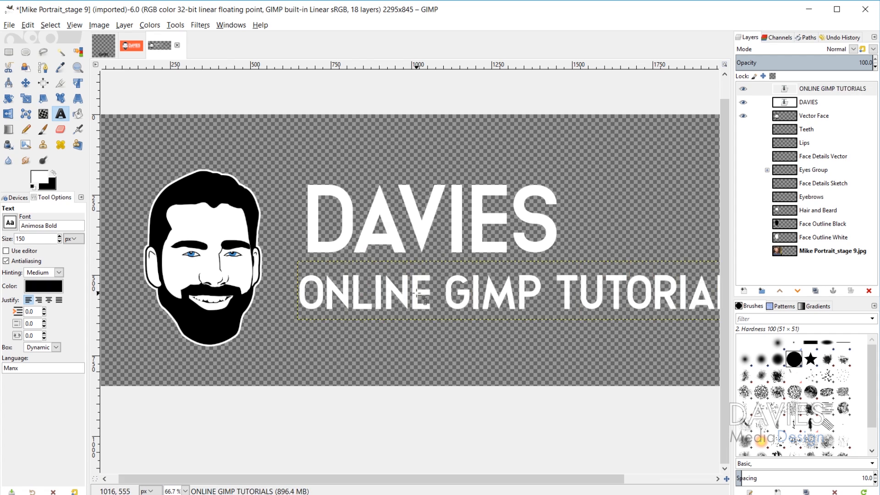
click(445, 291)
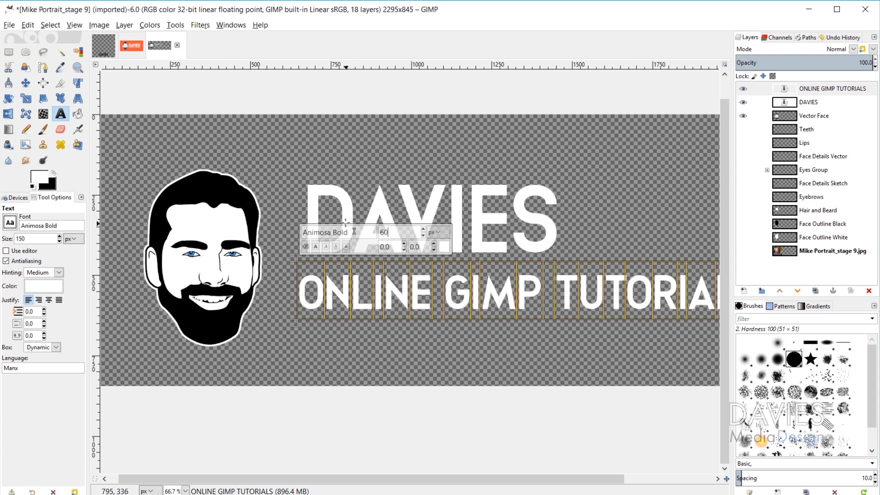
key(Return)
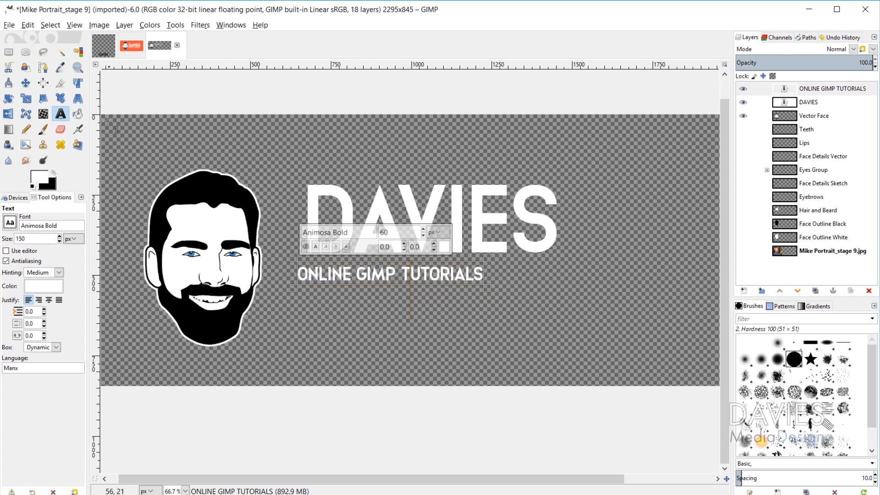
- Move DAVIES slightly down and align the ONLINE GIMP TUTORIALS line beneath its left edge
click(25, 83)
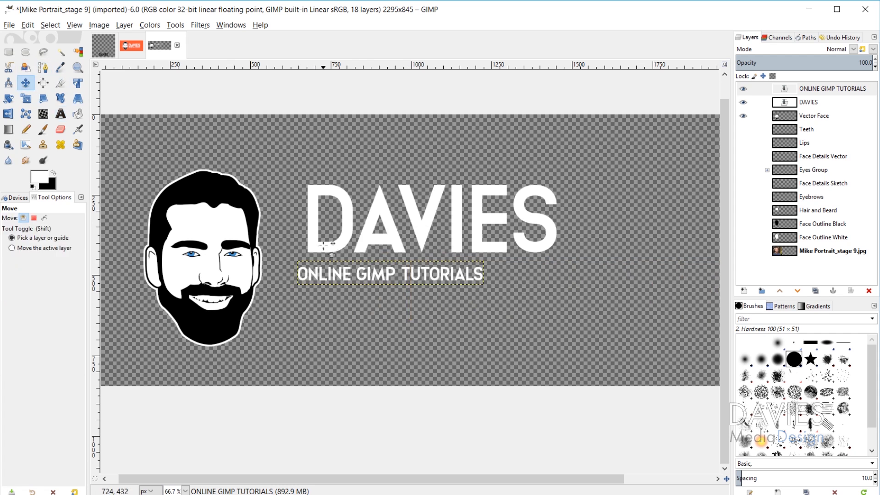
drag(343, 247, 335, 260)
drag(348, 287, 353, 293)
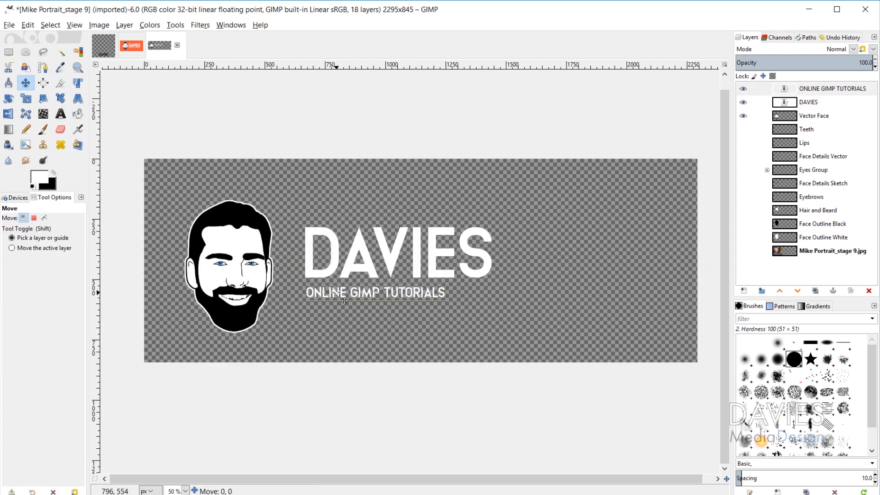
- Increase the letter kerning of the ONLINE GIMP TUTORIALS line to 8.0 so it spans the width of DAVIES
key(1)
click(60, 114)
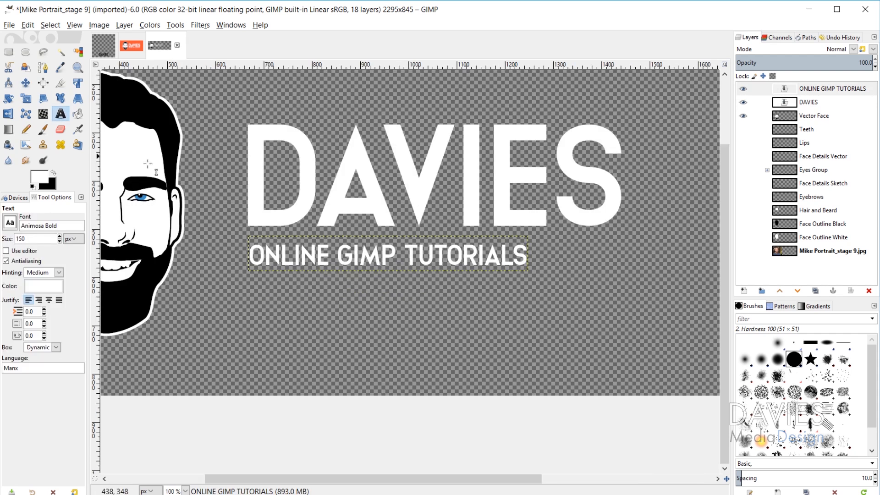
click(302, 260)
scroll(387, 223, up, 7)
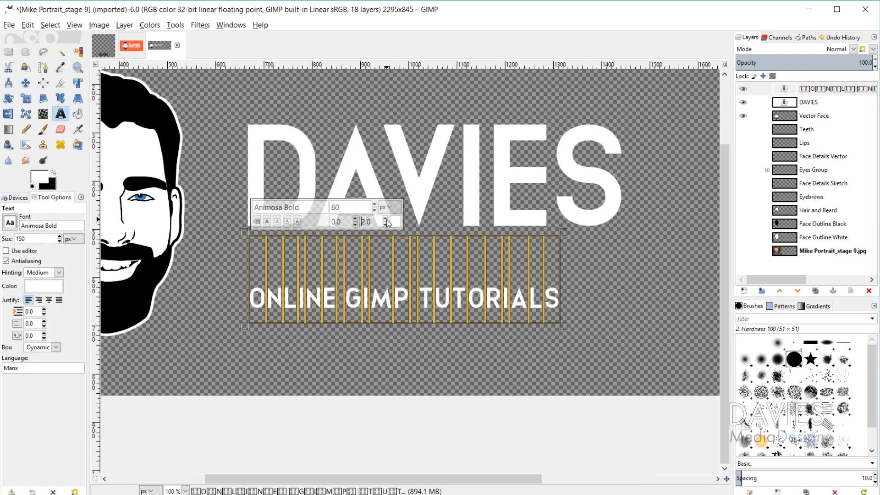
scroll(387, 222, up, 1)
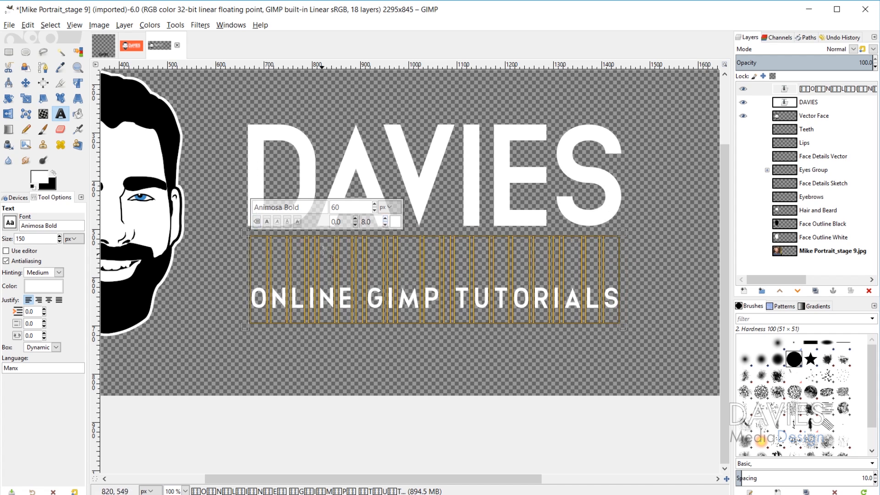
scroll(387, 222, up, 1)
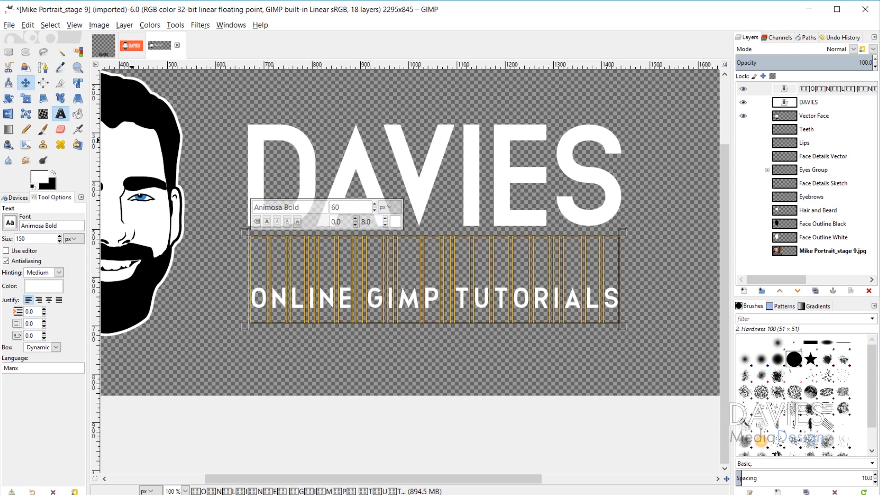
- Move the ONLINE GIMP TUTORIALS line up to just below DAVIES and shift the head right, closer to the lettering
click(26, 83)
drag(338, 308, 336, 266)
scroll(301, 294, down, 1)
click(23, 217)
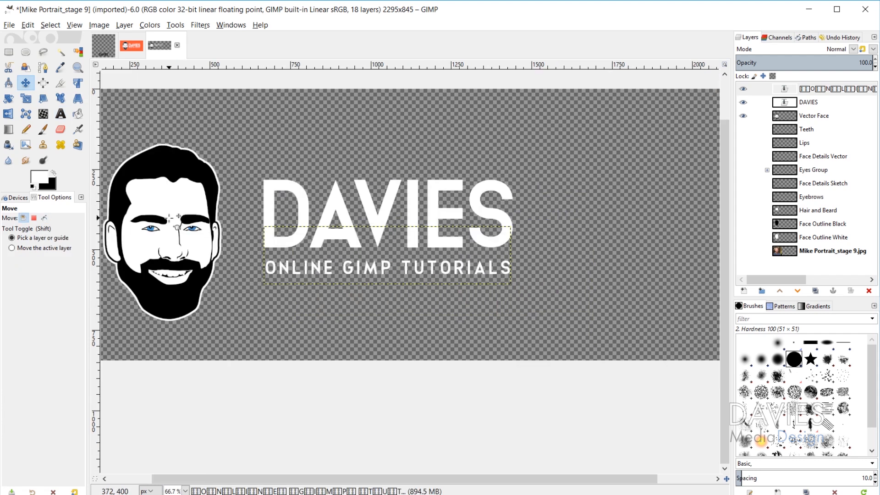
drag(178, 227, 198, 224)
key(minus)
key(minus)
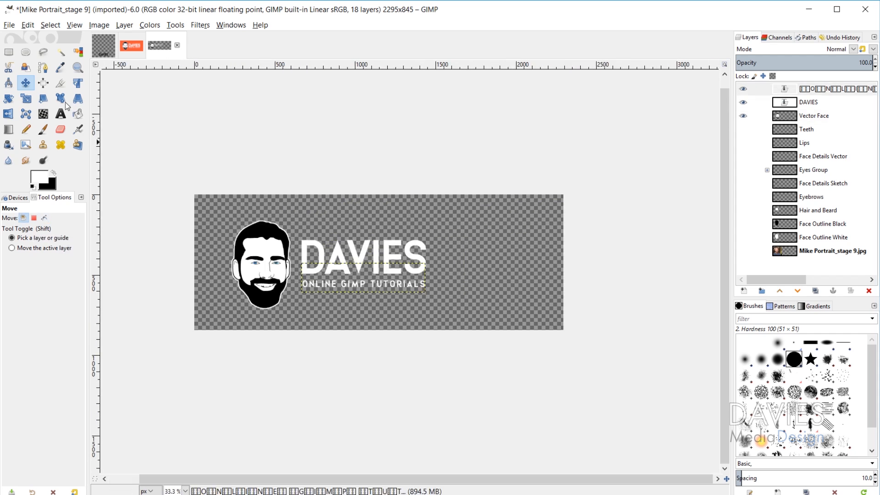
- Crop the canvas around the head and lettering to about 1818 x 648 px
click(60, 83)
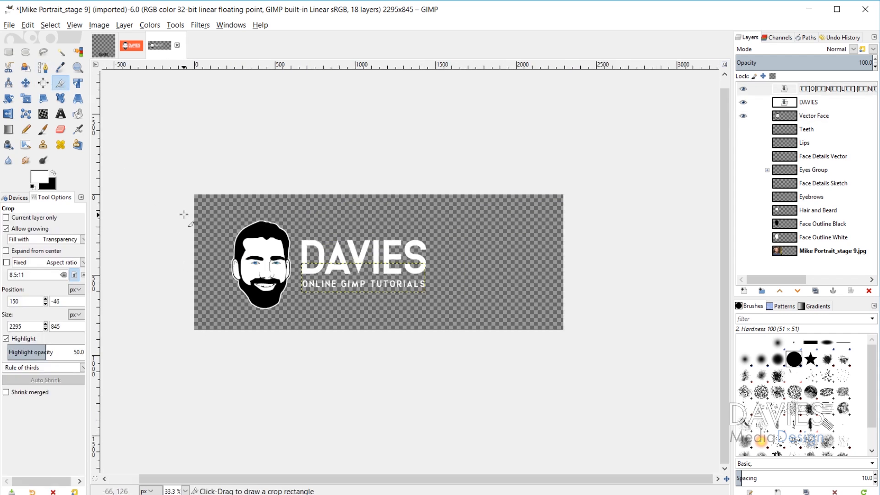
drag(184, 214, 485, 319)
drag(468, 274, 460, 274)
key(Return)
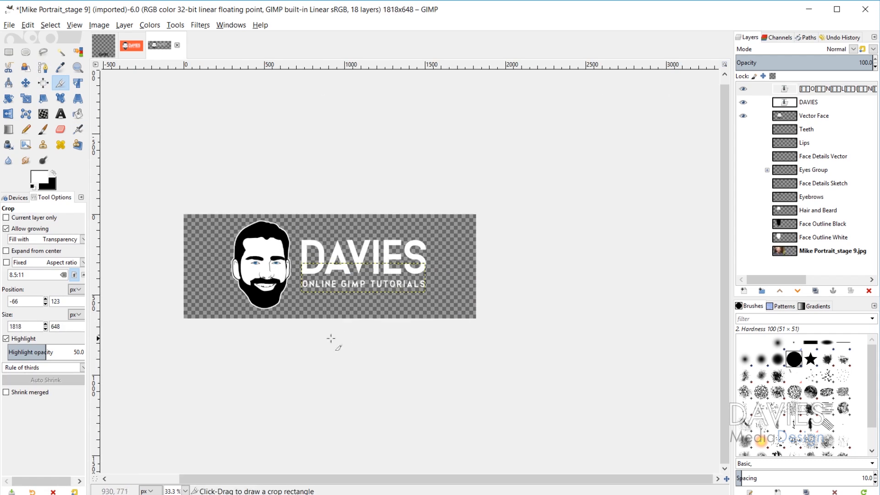
- Create a new transparent layer named Background and place it directly below the Vector Face layer
scroll(312, 277, up, 1)
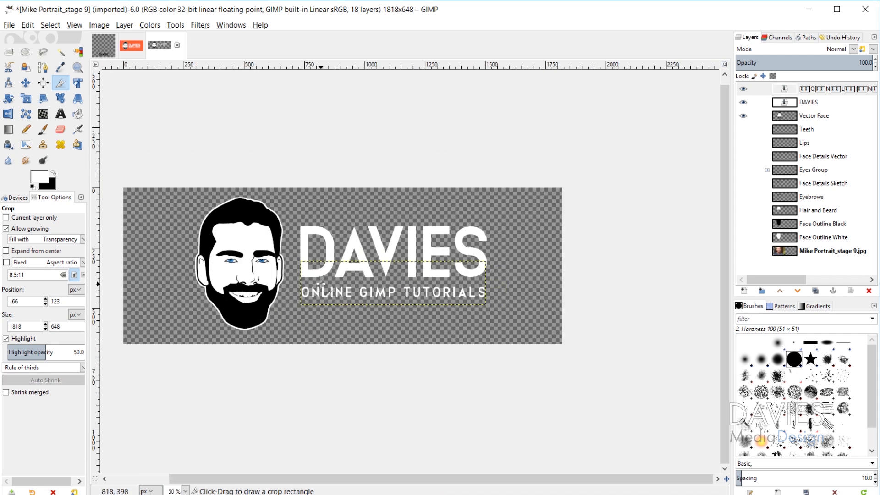
click(796, 116)
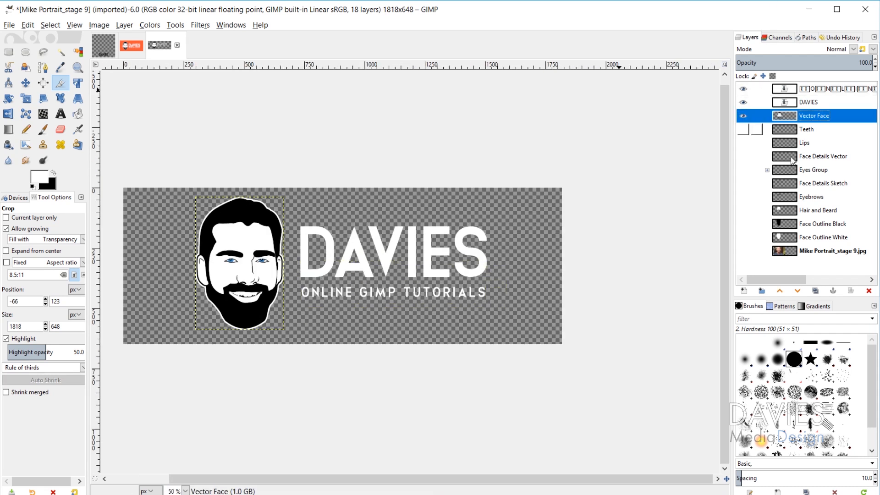
click(744, 291)
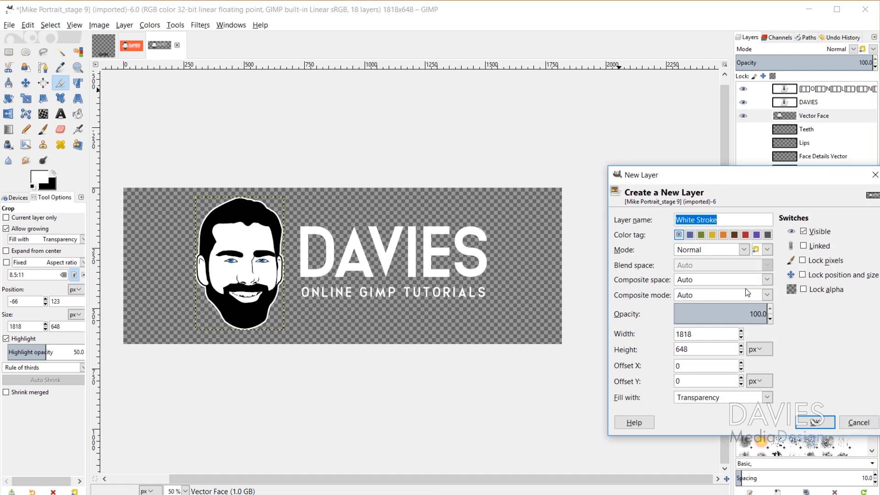
text(bAC)
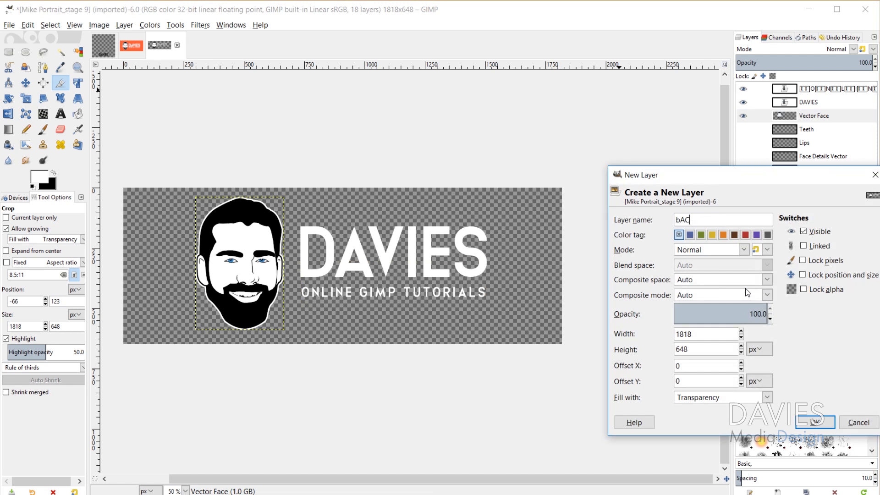
key(Return)
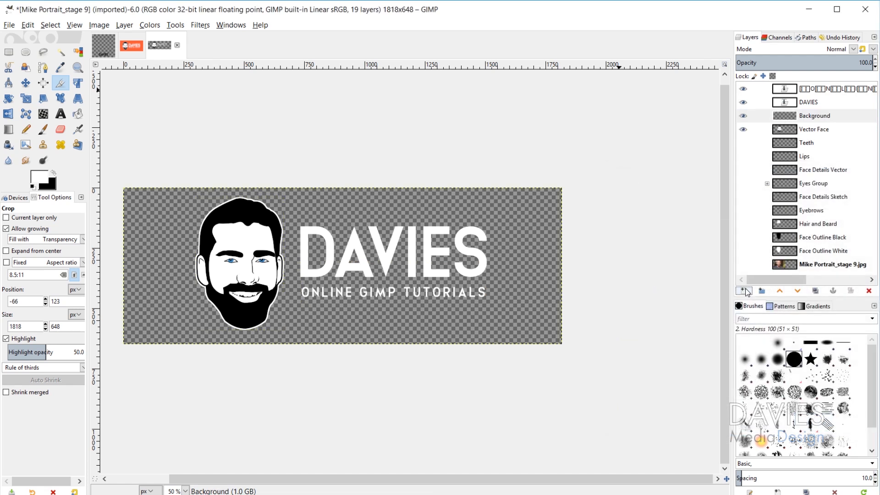
drag(791, 117, 790, 136)
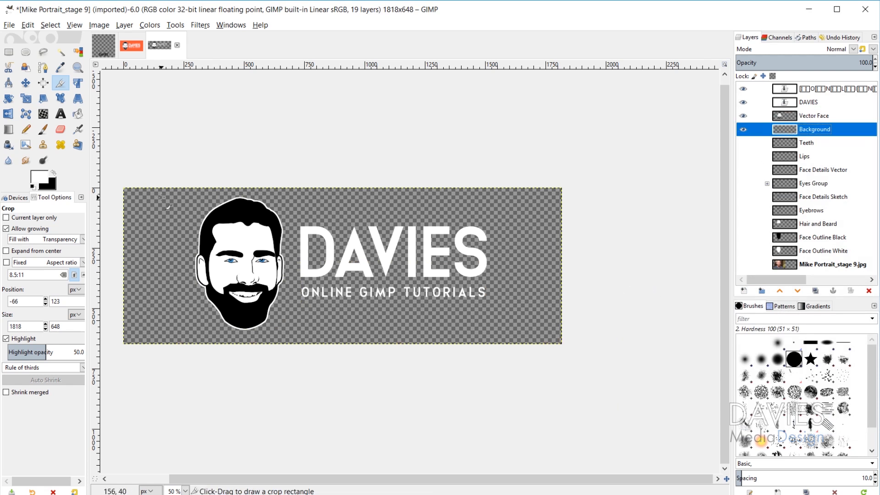
- Fill the Background layer with the recently used orange using Bucket Fill, and hide the layer
click(40, 179)
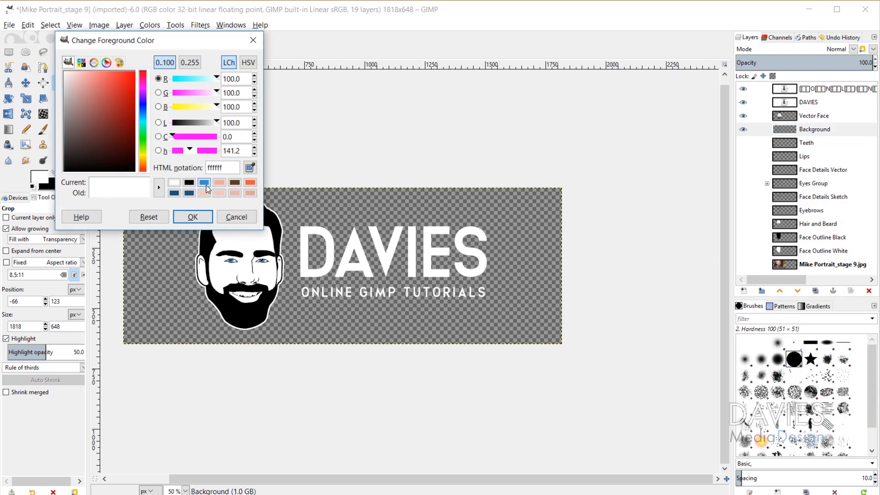
click(250, 183)
click(192, 217)
click(80, 116)
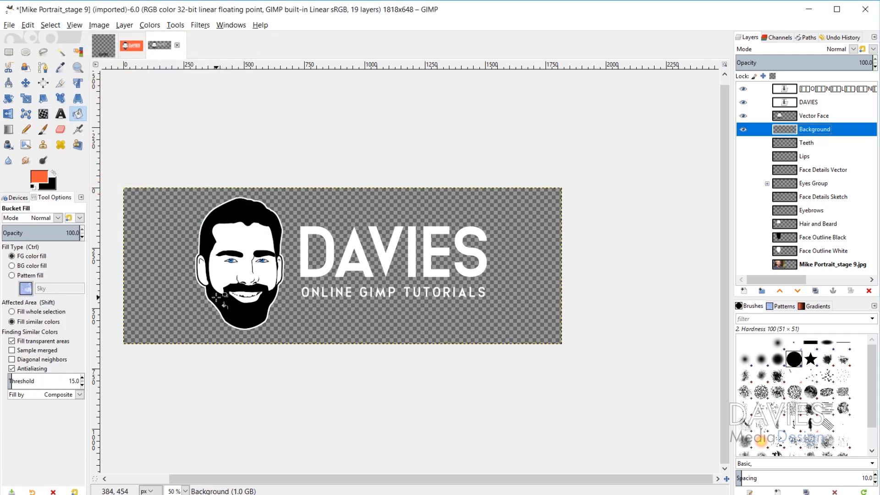
click(168, 243)
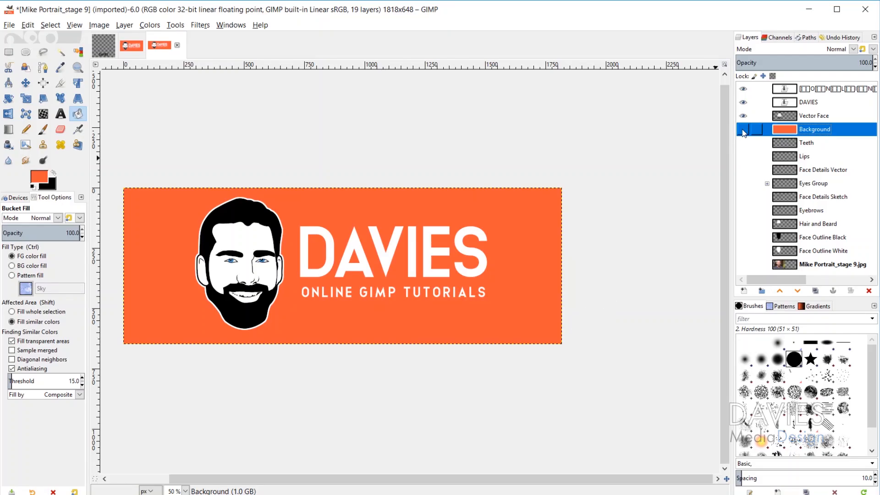
click(744, 130)
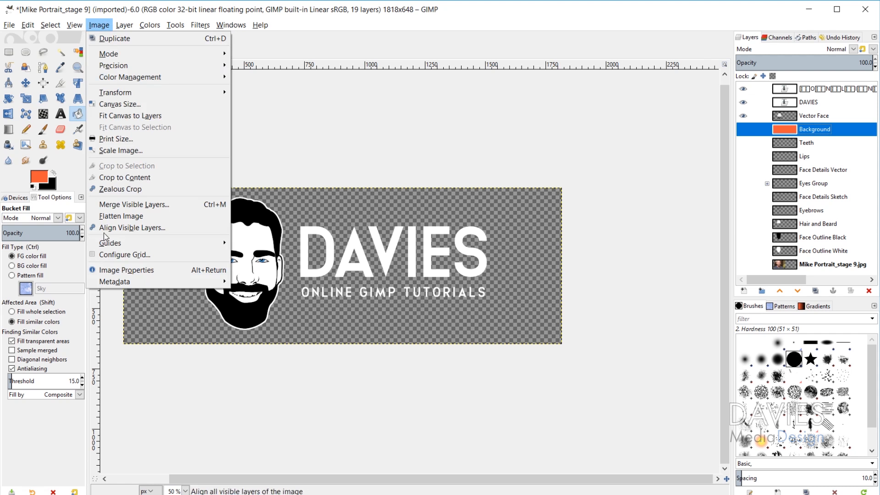
- Add a horizontal and a vertical guide, each at 50 percent, to mark the canvas center
mouse_move(123, 244)
click(266, 243)
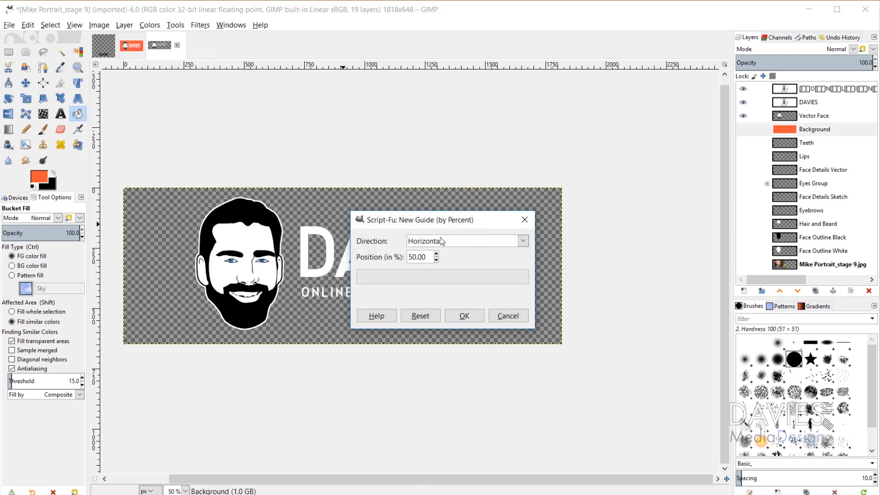
click(465, 316)
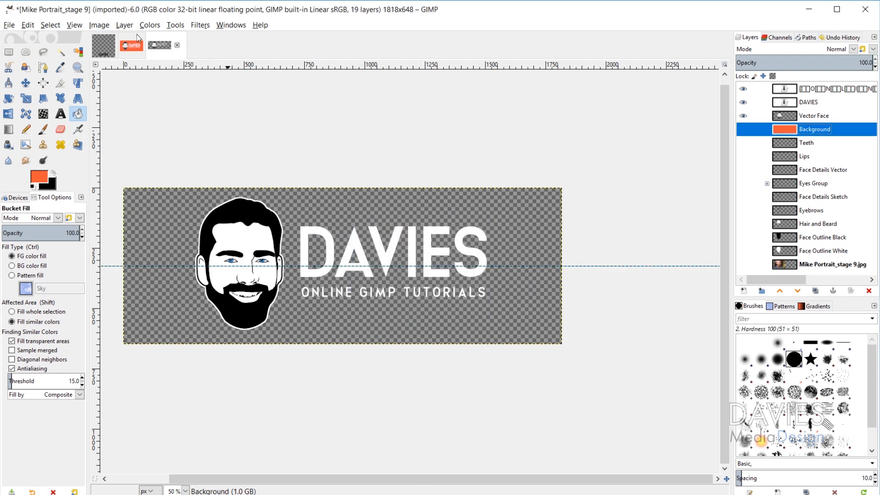
click(100, 25)
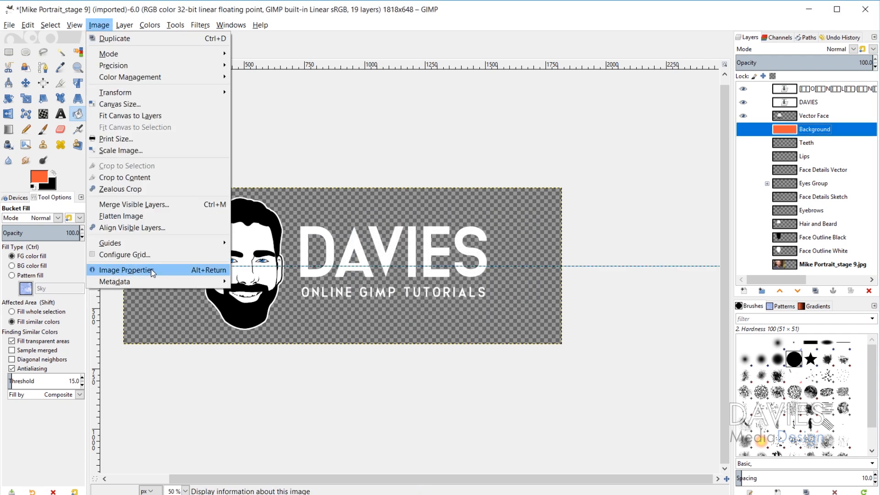
mouse_move(158, 245)
click(248, 246)
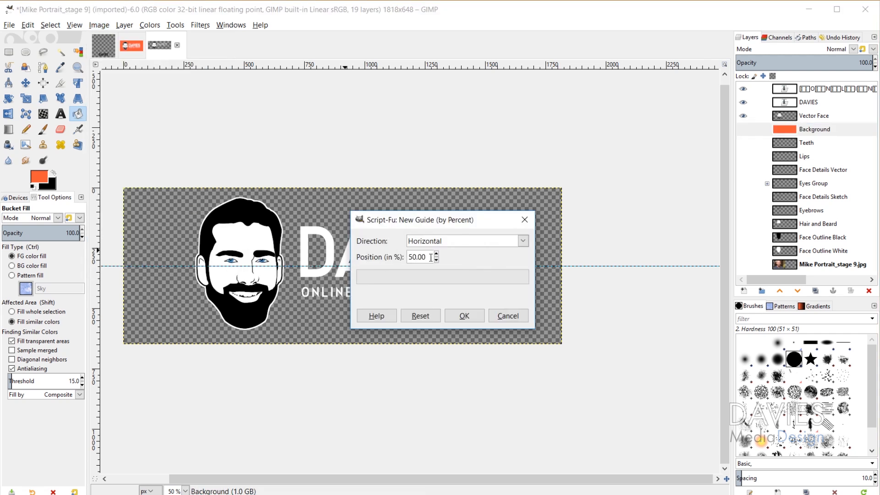
click(454, 242)
click(453, 273)
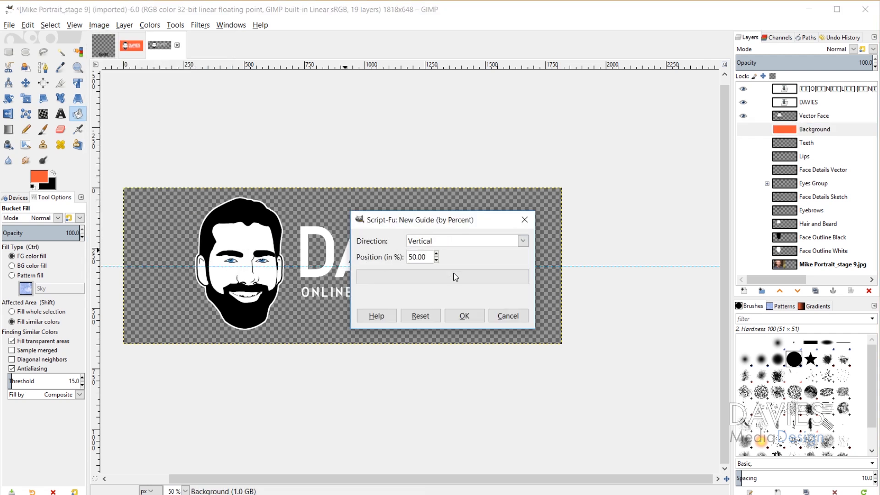
click(466, 316)
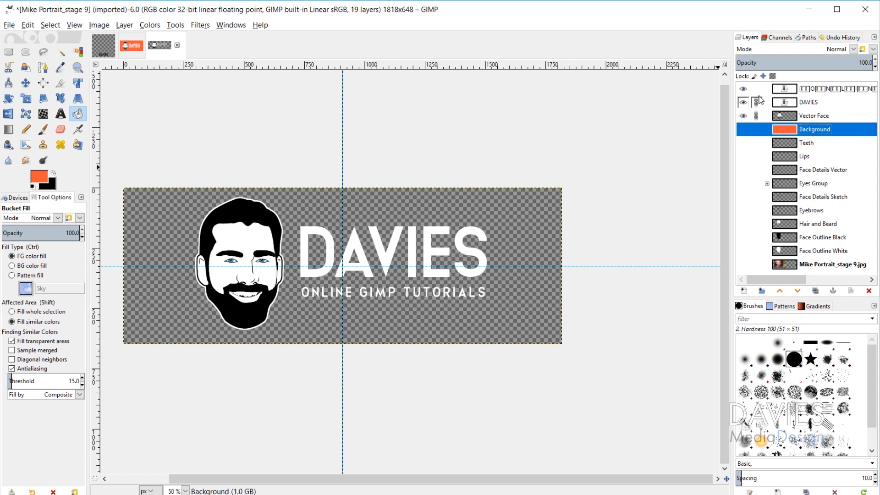
- Link the tagline, DAVIES and Vector Face layers and move them together about 10 px down to center the logo vertically
click(757, 89)
click(26, 83)
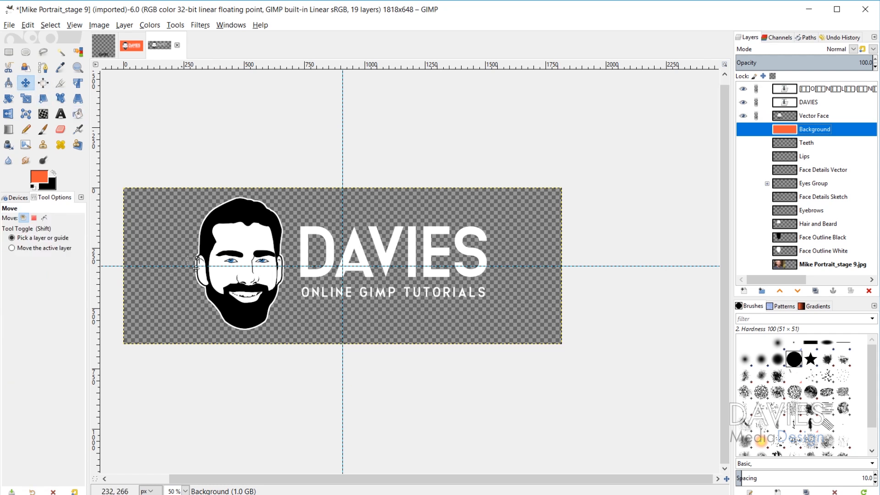
mouse_move(240, 241)
mouse_down()
mouse_move(250, 243)
mouse_move(240, 243)
mouse_up()
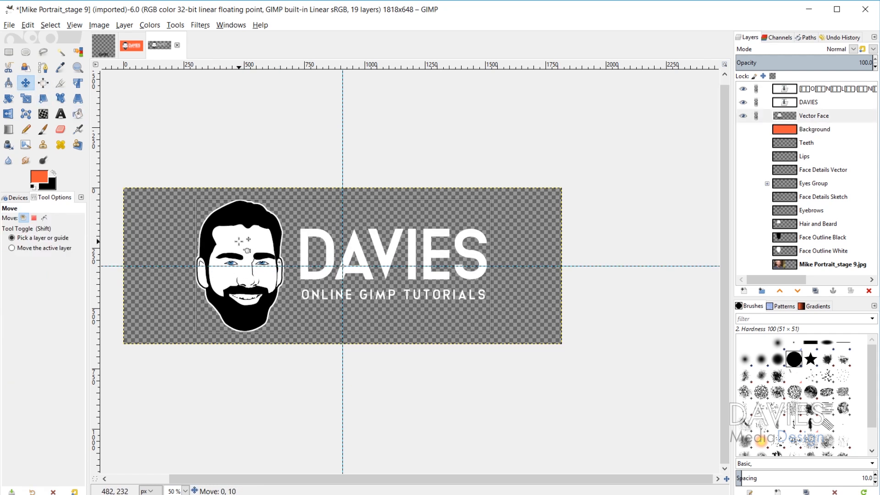
key(Page_Down)
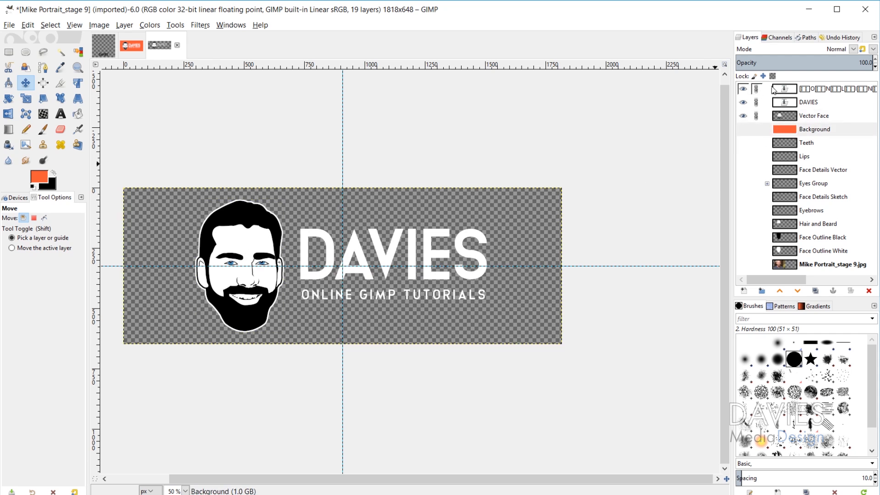
drag(248, 237, 249, 238)
key(Page_Down)
- Export the logo to the Photos\GIMP Photos folder on drive D, changing the file extension from jpg to png and keeping the default PNG options
click(13, 28)
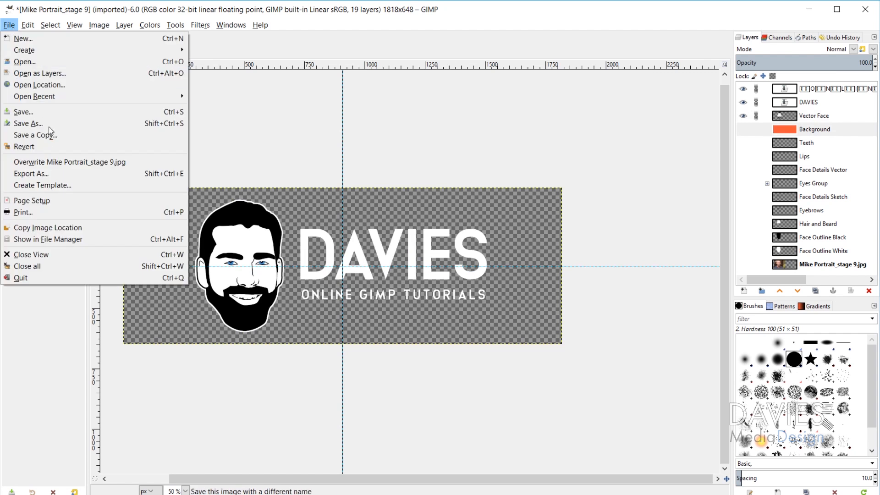
click(59, 176)
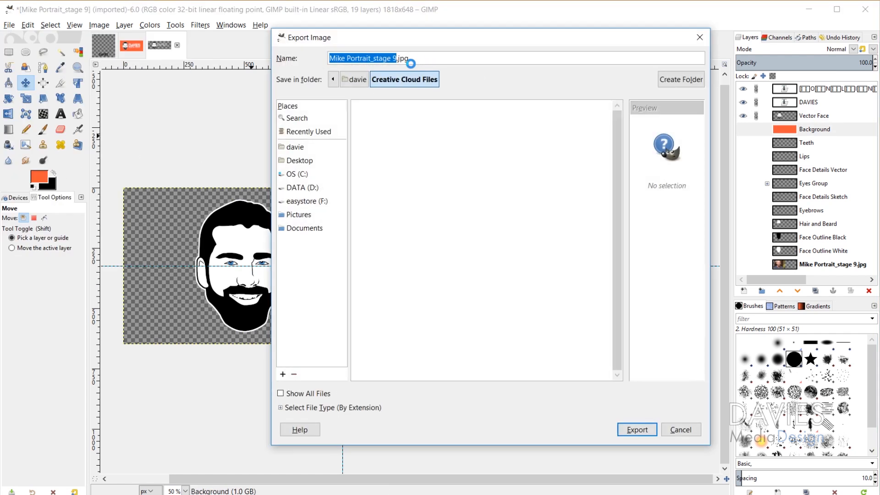
click(311, 190)
double_click(375, 204)
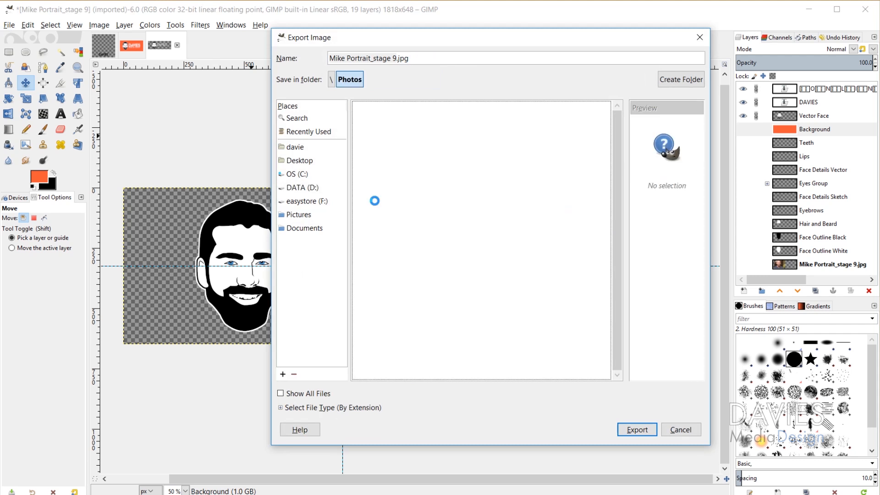
double_click(383, 144)
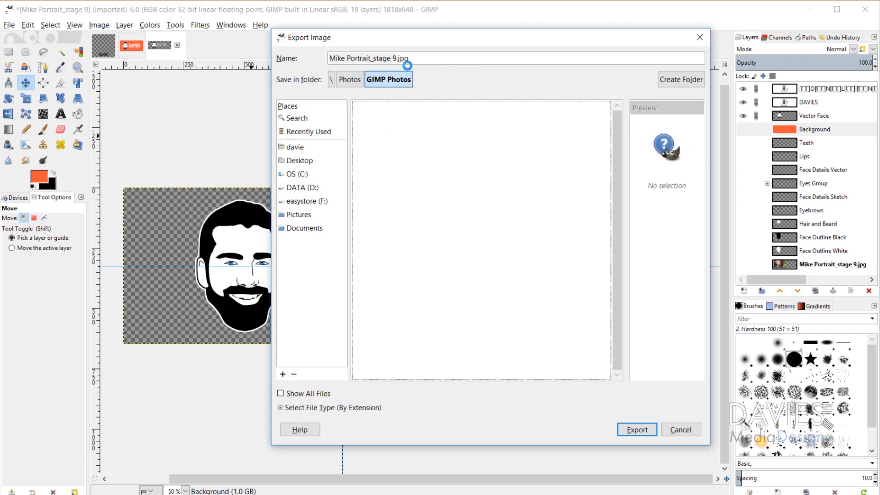
drag(399, 59, 427, 55)
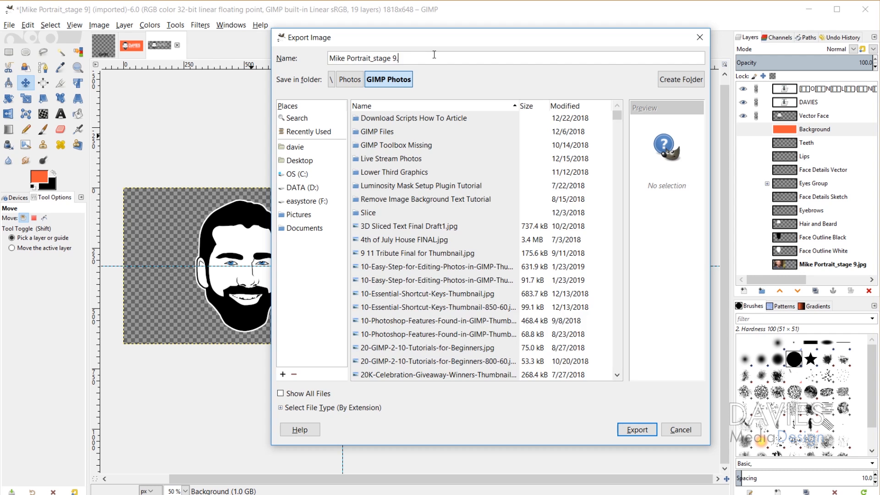
click(627, 427)
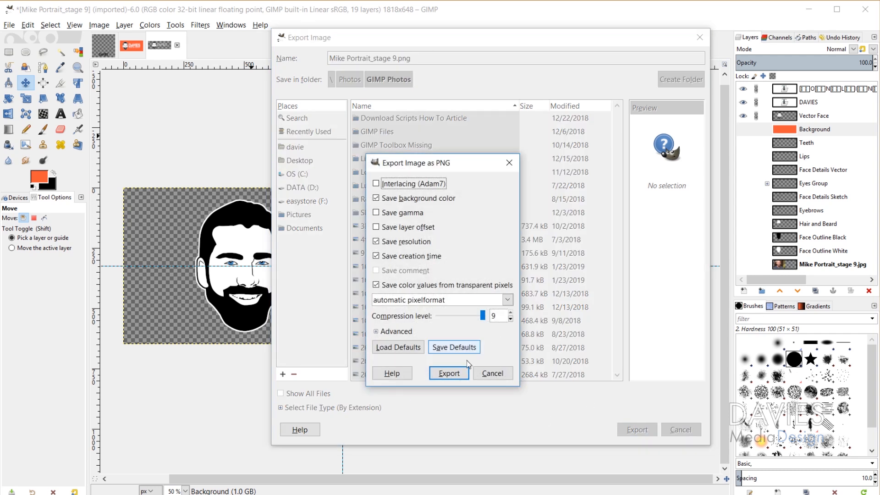
click(456, 374)
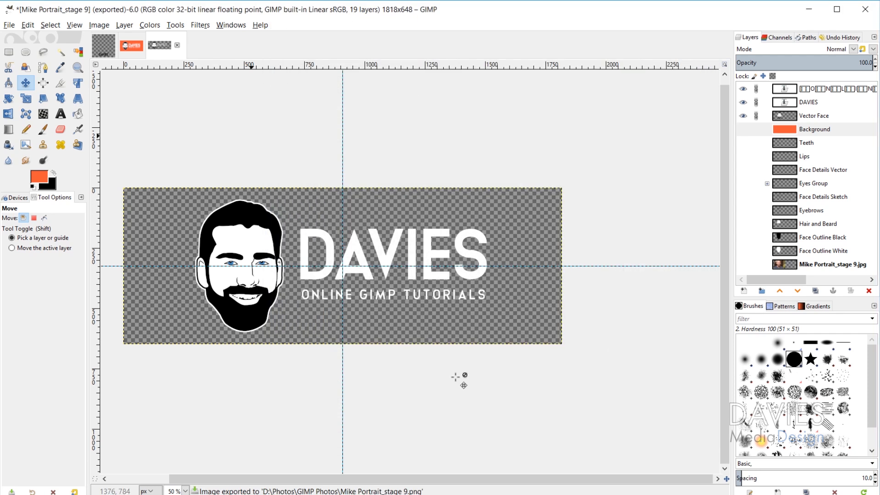
- Save the project in the GIMP Photos folder as Portrait Logo Final.xcf
click(10, 26)
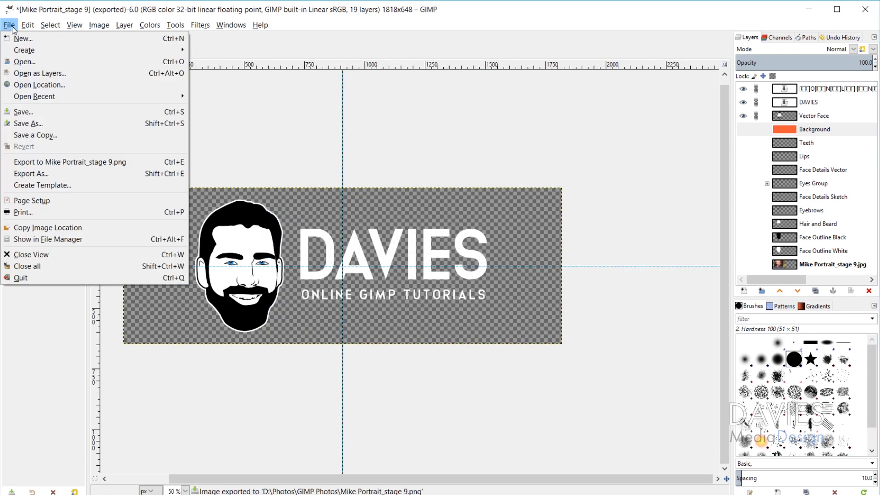
click(23, 112)
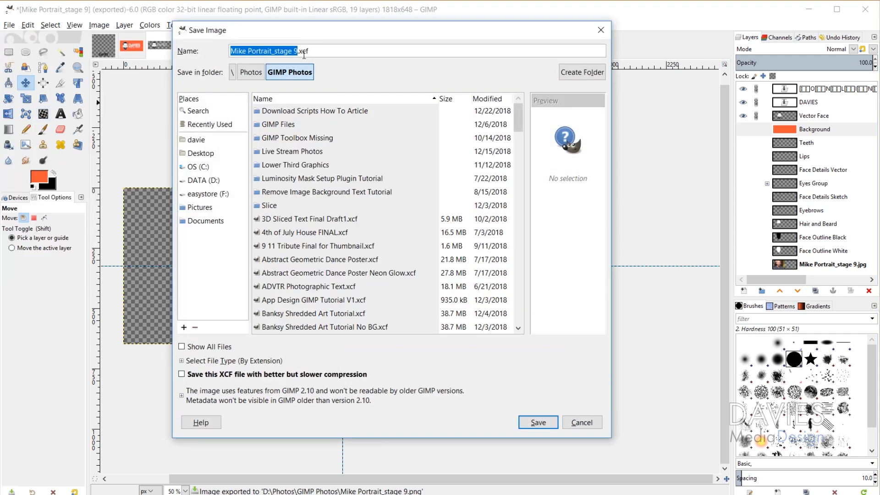
key(BackSpace)
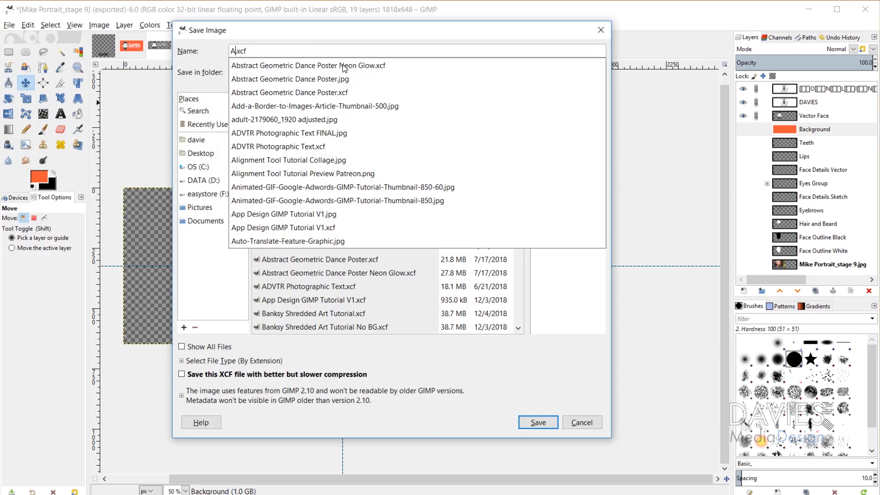
text(Portrait Logo Final)
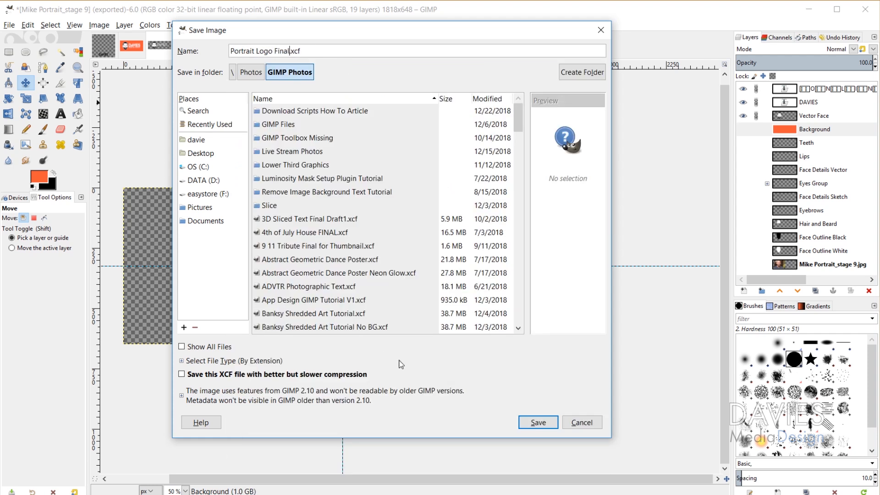
click(544, 427)
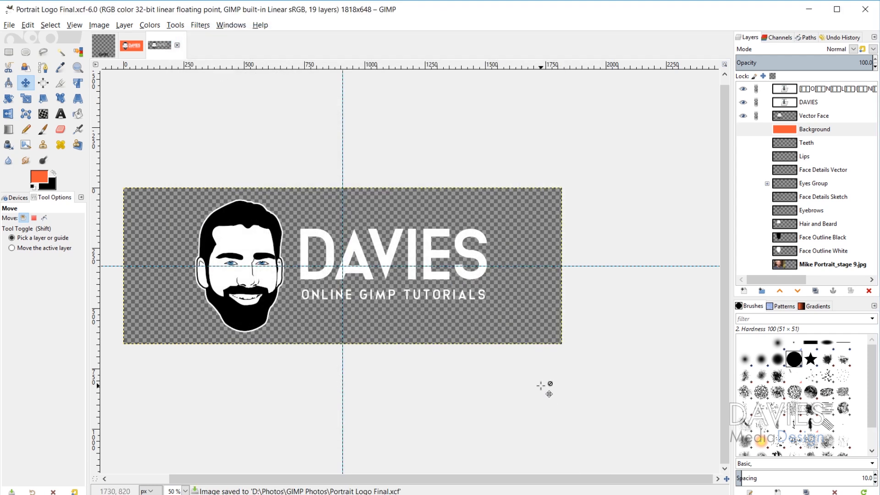